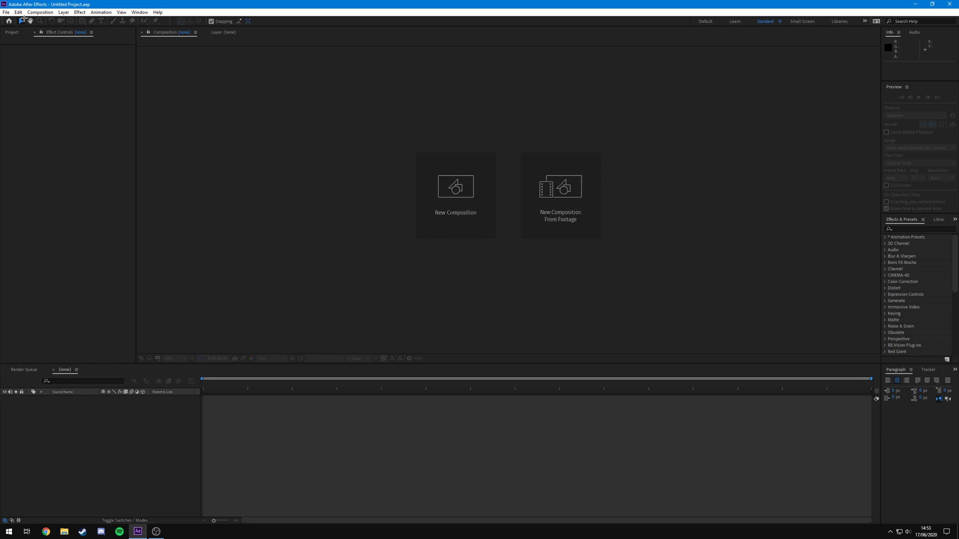
Begin saving the project under a new name and create a folder named "after effects basics" inside the Edits folder
{"action": "left_click", "coordinate": [6, 12]}
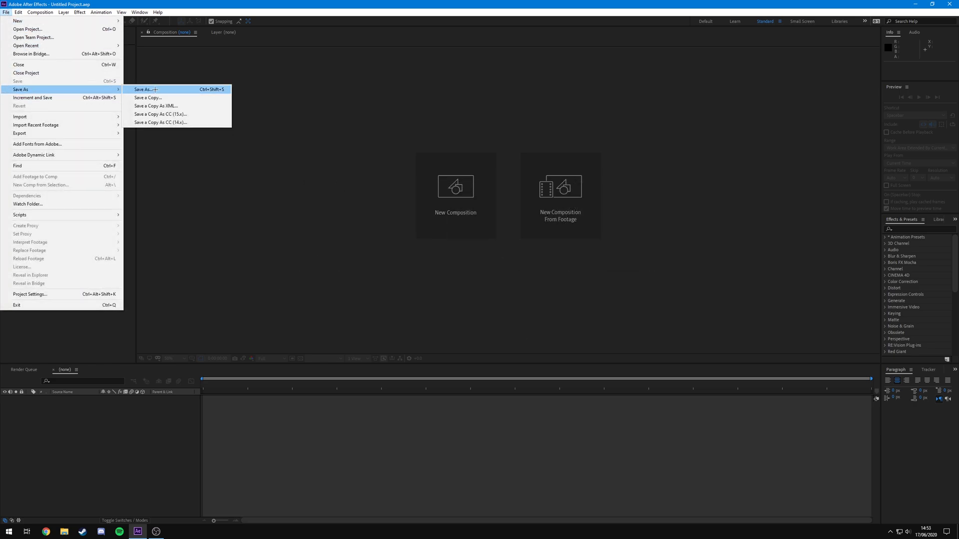
{"action": "left_click", "coordinate": [155, 90]}
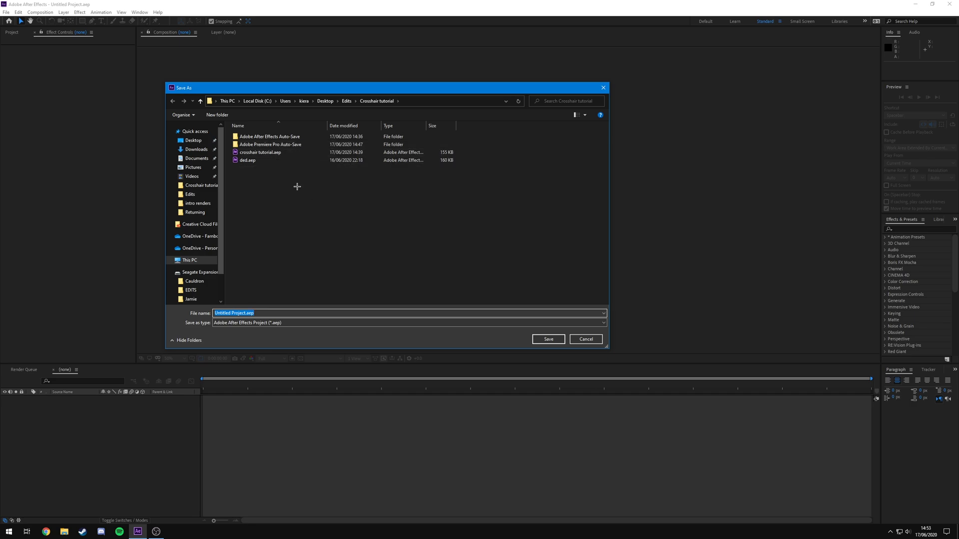
{"action": "left_click", "coordinate": [346, 101]}
{"action": "right_click", "coordinate": [327, 255]}
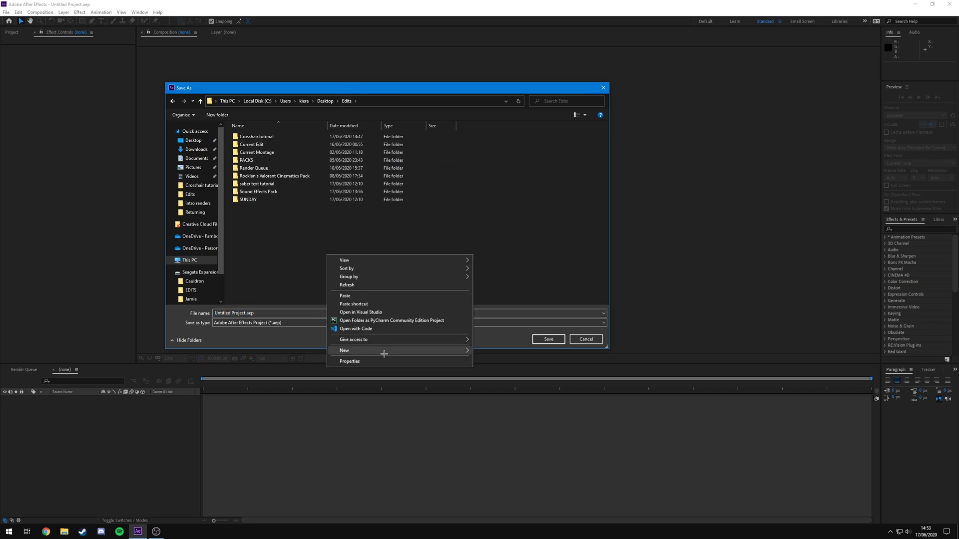
{"action": "mouse_move", "coordinate": [384, 351]}
{"action": "left_click", "coordinate": [494, 352]}
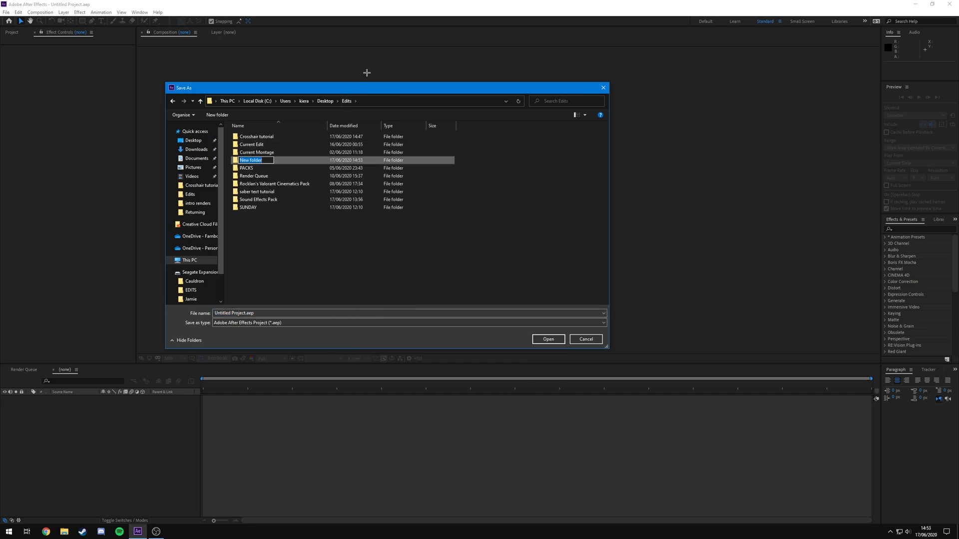
{"action": "type", "text": "after effects basics"}
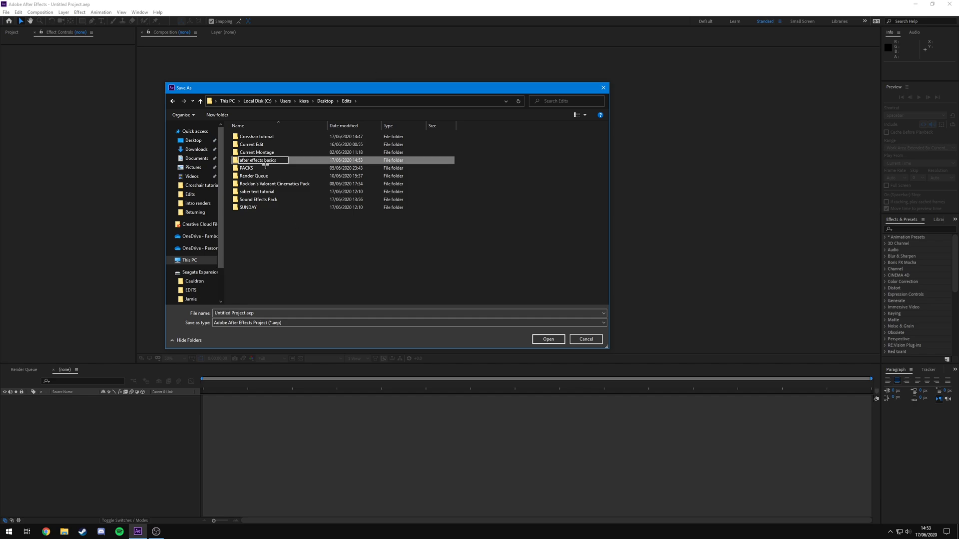
Save the project as "tutorial" inside the "after effects basics" folder
{"action": "double_click", "coordinate": [265, 165]}
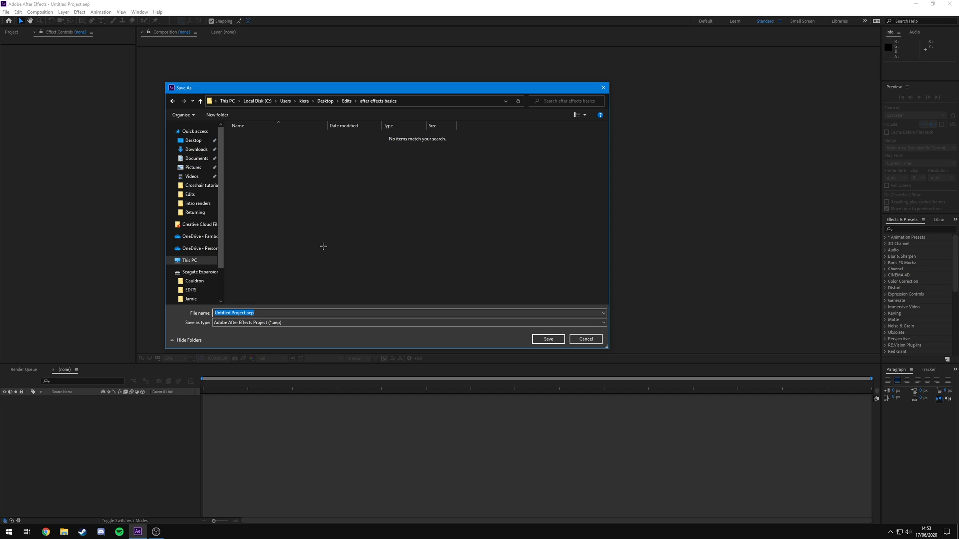
{"action": "type", "text": "tutorial"}
{"action": "left_click", "coordinate": [549, 339]}
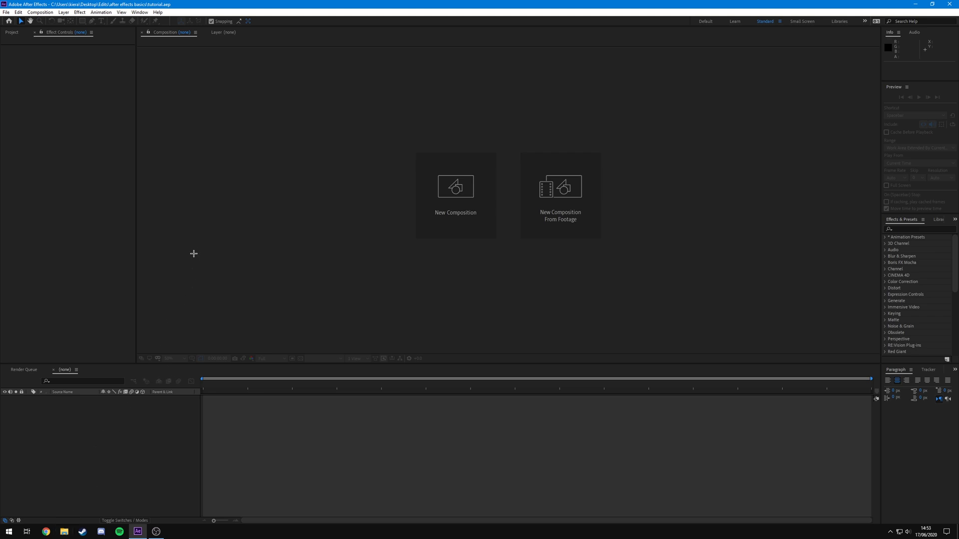
In the project settings, set video rendering and effects to use Mercury GPU Acceleration (CUDA) and accept the settings
{"action": "key", "text": "ctrl+0"}
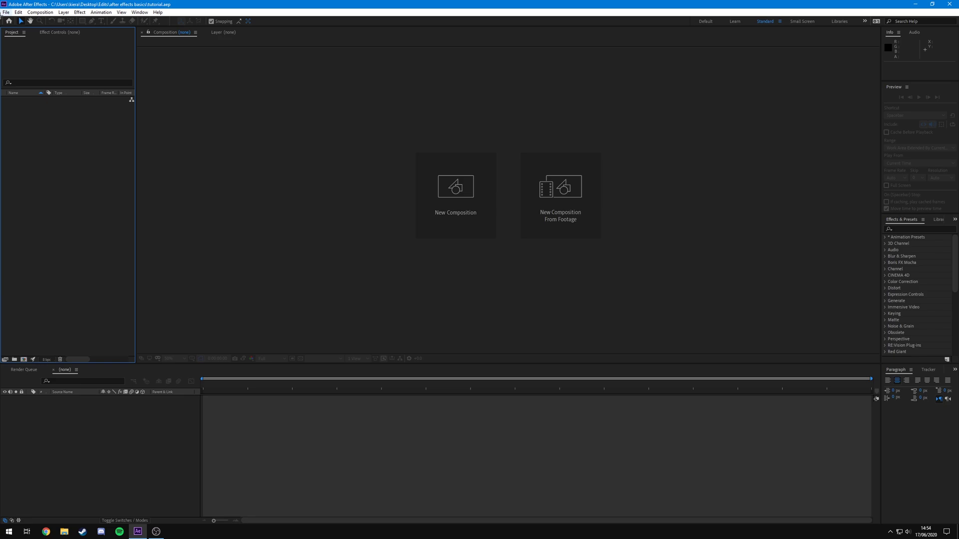
{"action": "left_click", "coordinate": [5, 12]}
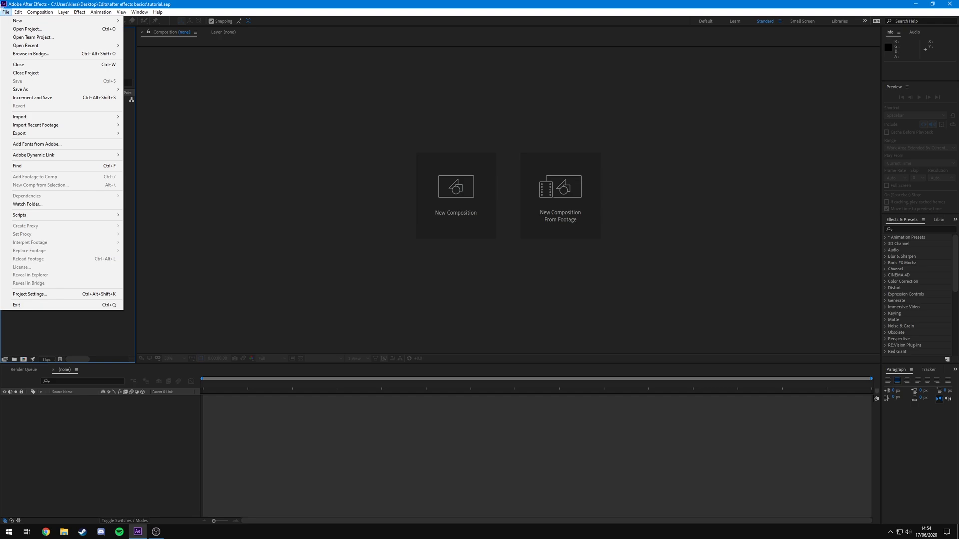
{"action": "left_click", "coordinate": [30, 294]}
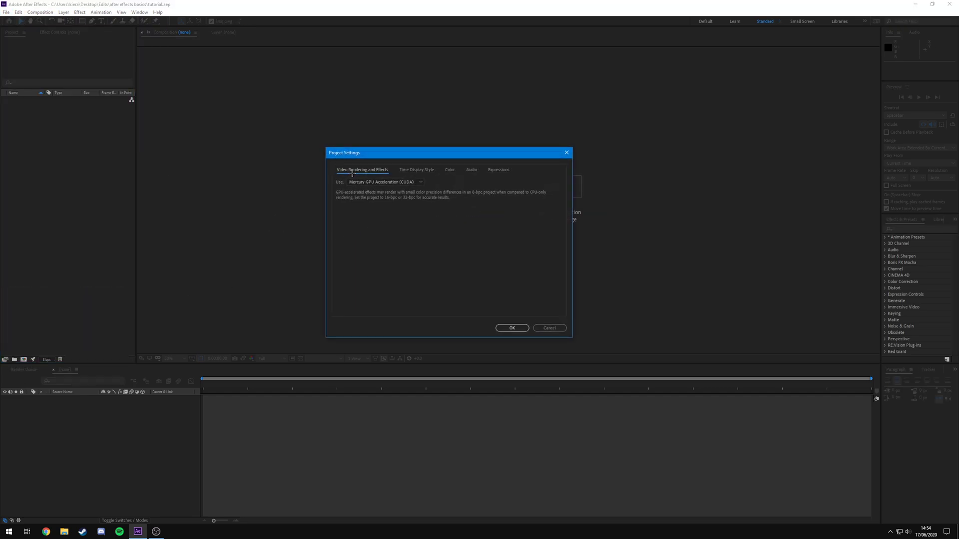
{"action": "left_click", "coordinate": [389, 181]}
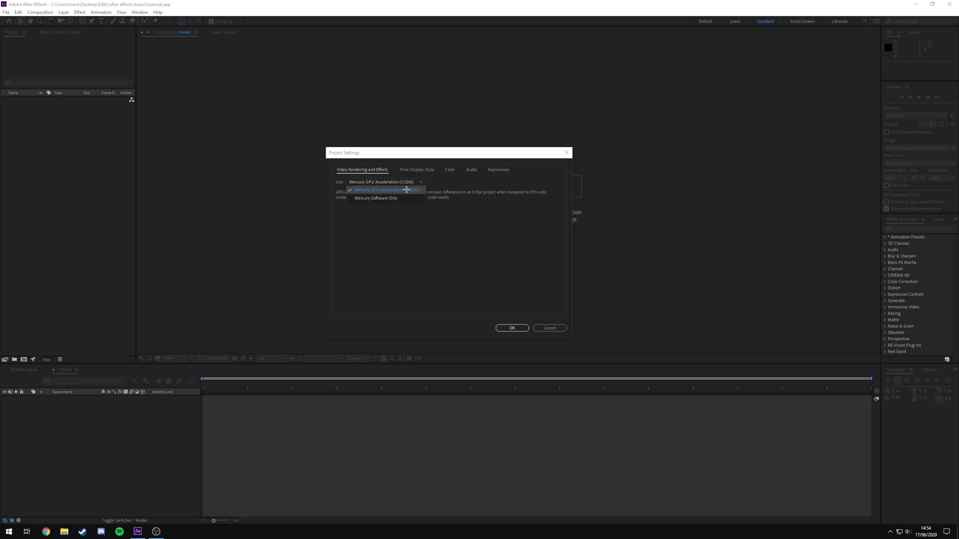
{"action": "left_click", "coordinate": [431, 192]}
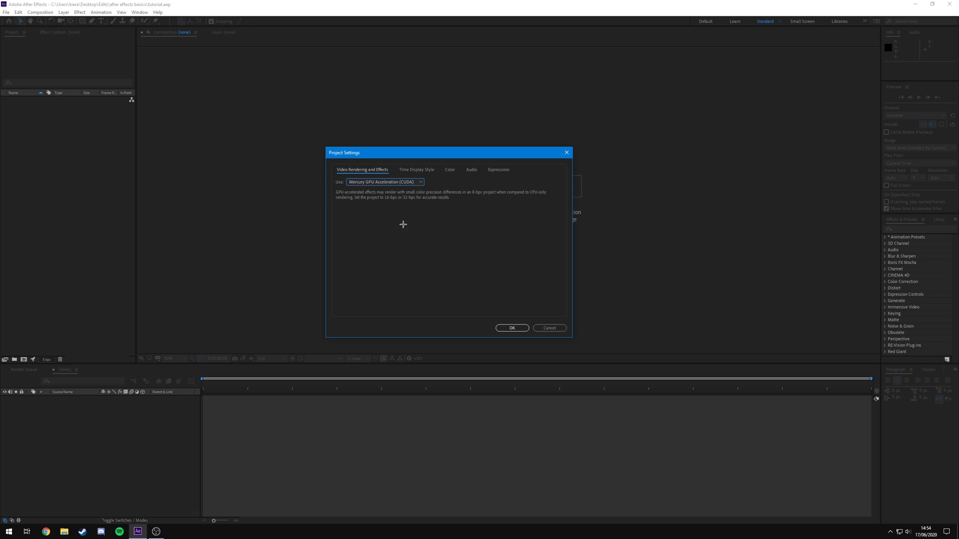
{"action": "left_click", "coordinate": [371, 181]}
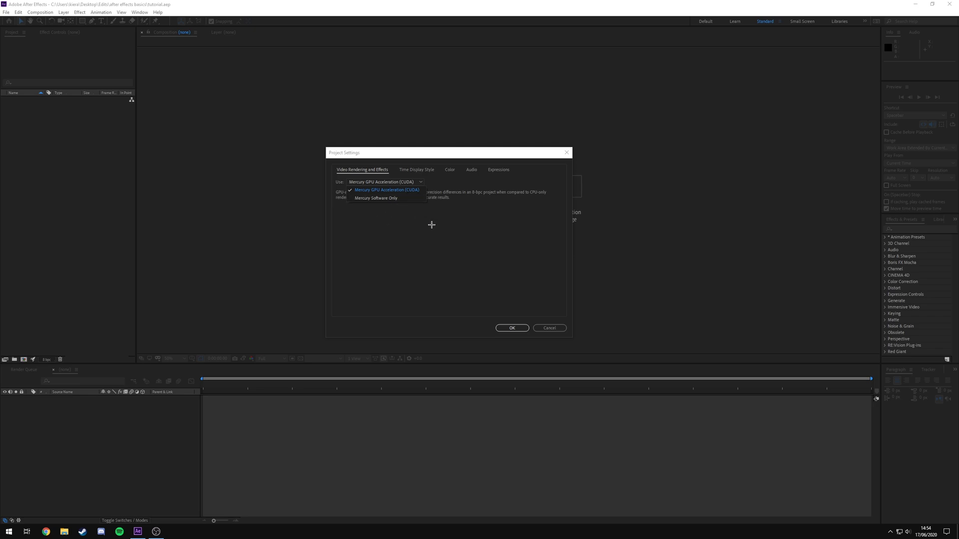
{"action": "left_click", "coordinate": [409, 219]}
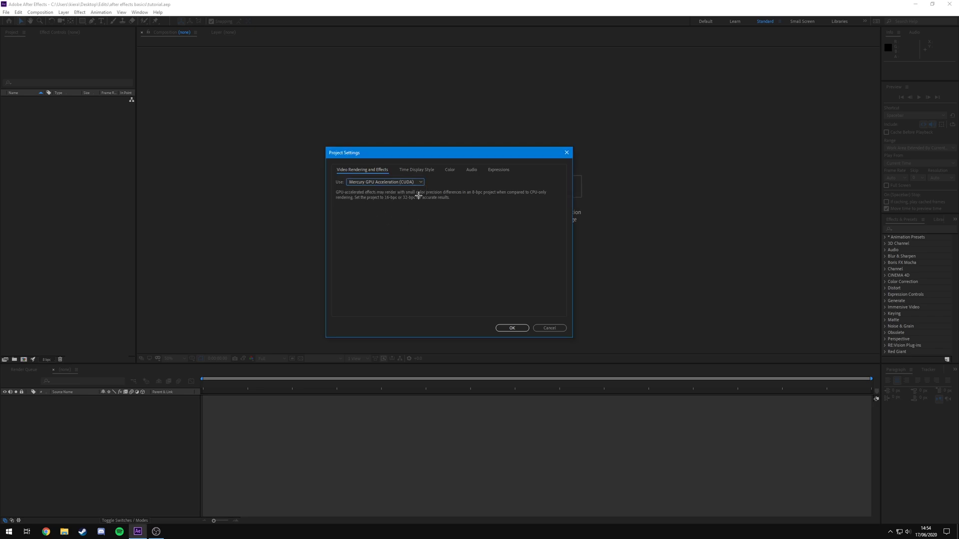
{"action": "left_click", "coordinate": [389, 181]}
{"action": "left_click", "coordinate": [449, 196]}
{"action": "left_click", "coordinate": [422, 169]}
{"action": "left_click", "coordinate": [381, 169]}
{"action": "left_click", "coordinate": [400, 182]}
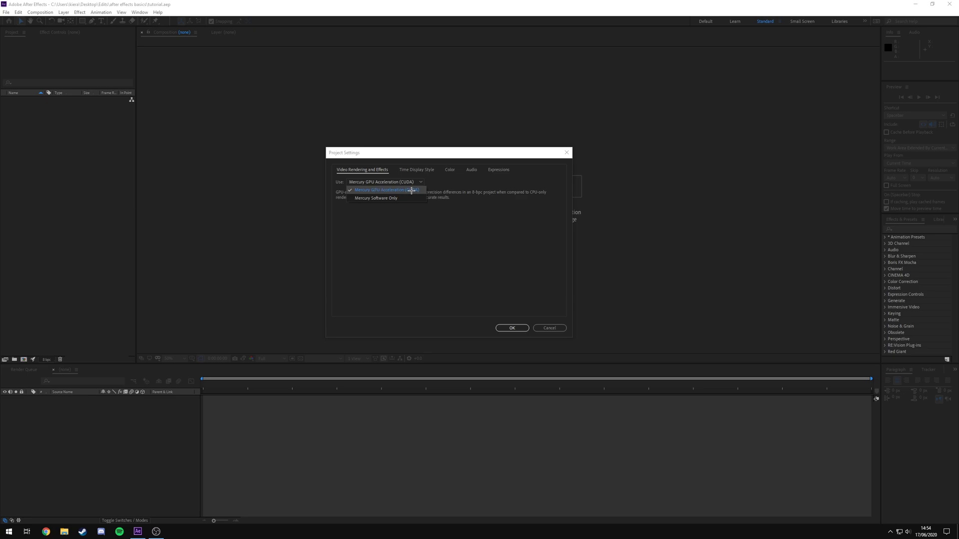
{"action": "left_click", "coordinate": [394, 190]}
{"action": "key", "text": "Return"}
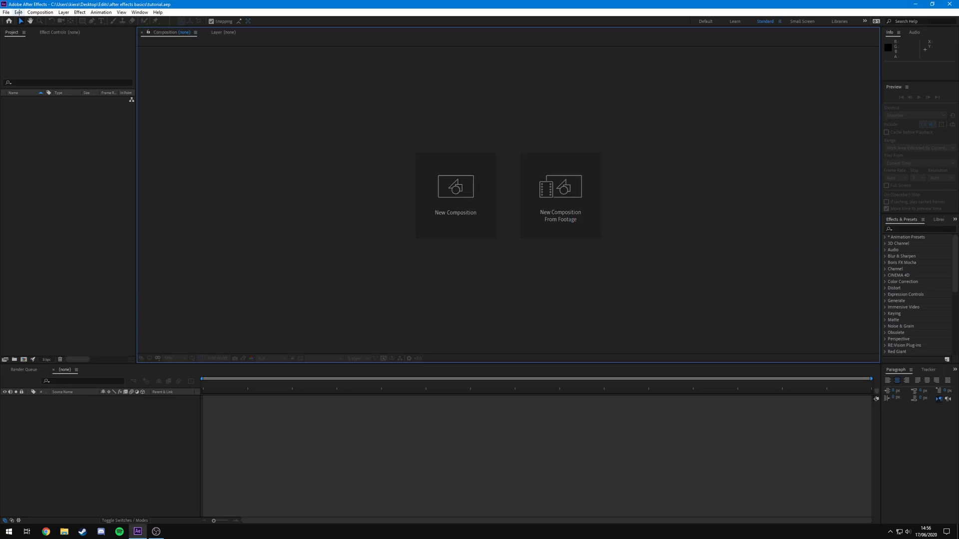
In the Media & Disk Cache preferences, empty the disk cache and clean the conformed media database and cache
{"action": "left_click", "coordinate": [18, 12]}
{"action": "mouse_move", "coordinate": [102, 220]}
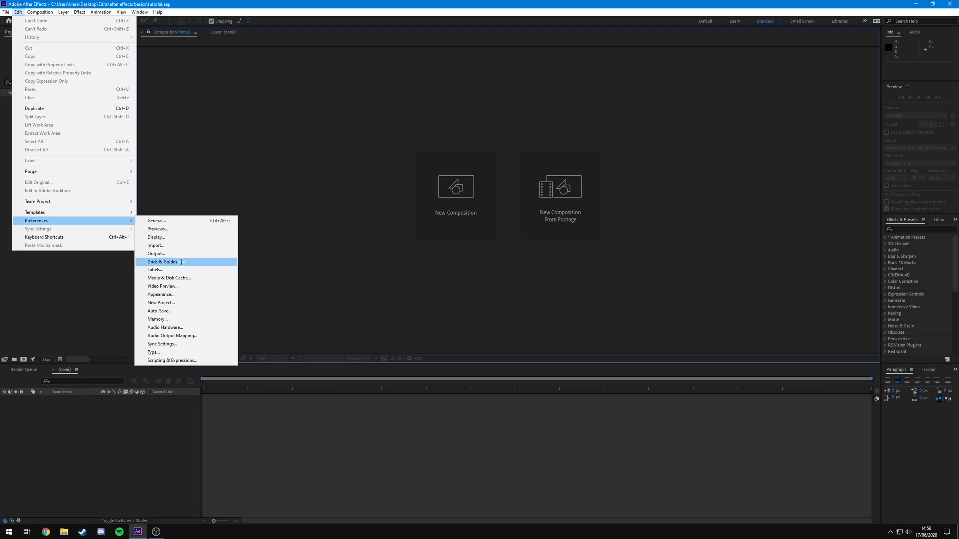
{"action": "left_click", "coordinate": [170, 278]}
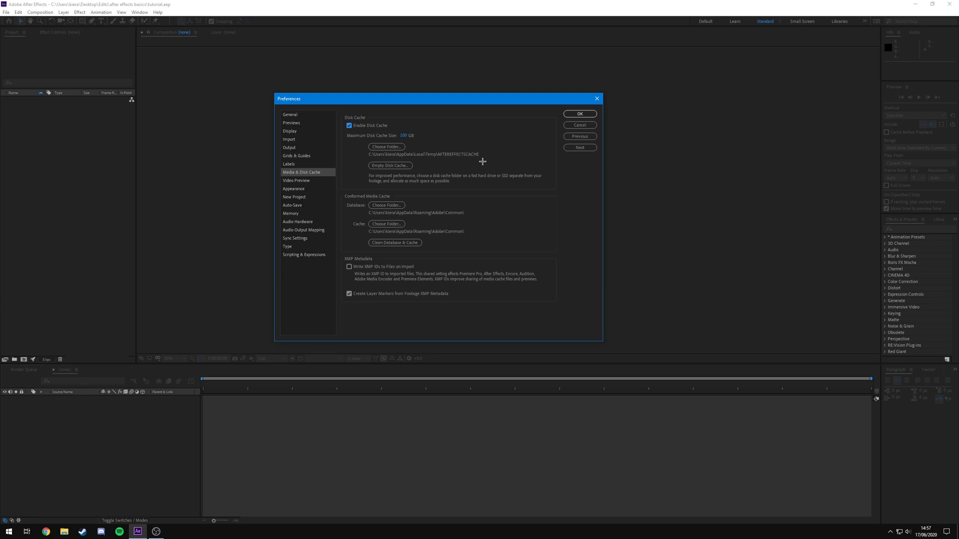
{"action": "left_click", "coordinate": [409, 137]}
{"action": "left_click", "coordinate": [389, 165]}
{"action": "left_click_drag", "start_coordinate": [106, 11], "coordinate": [178, 103]}
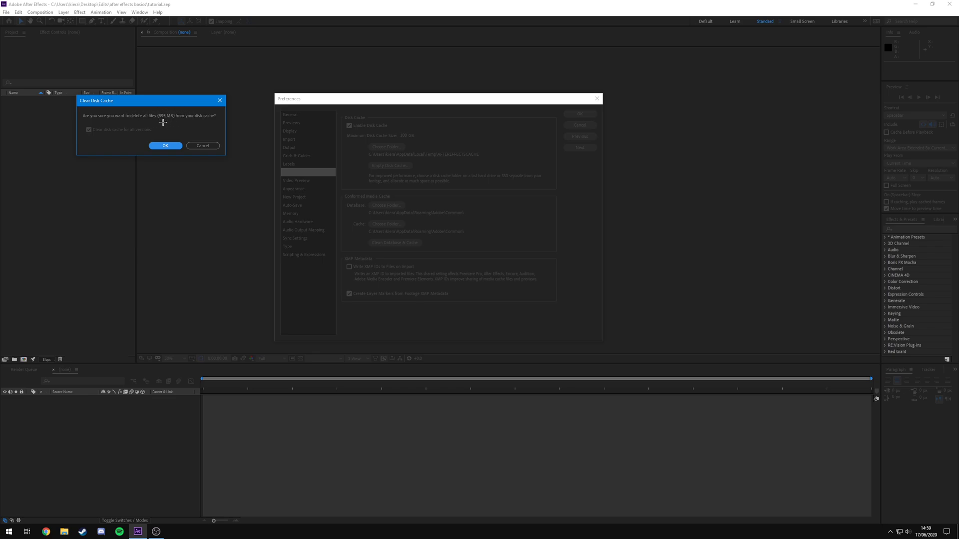
{"action": "left_click", "coordinate": [165, 145]}
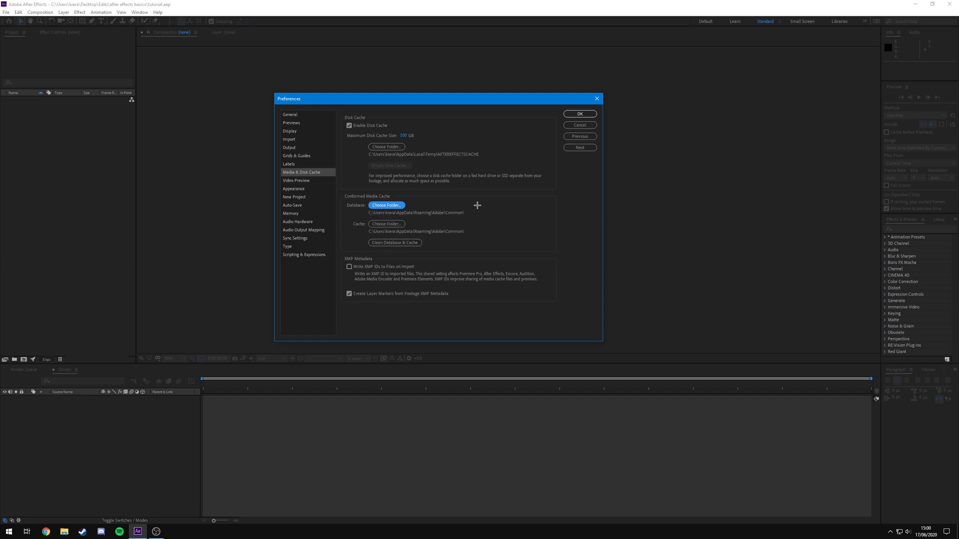
{"action": "left_click", "coordinate": [395, 243]}
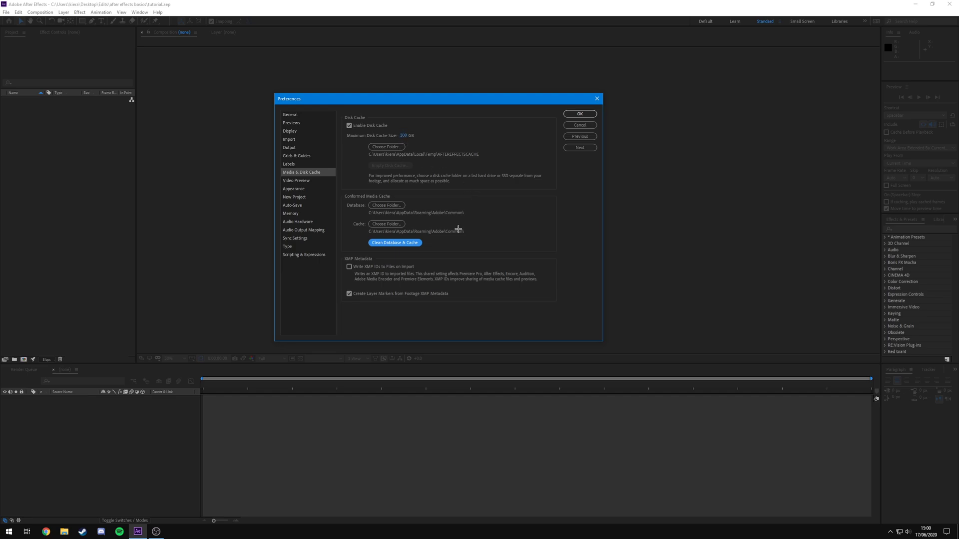
In the Auto-Save preferences, set the auto-save location to Next to Project
{"action": "left_click", "coordinate": [299, 205]}
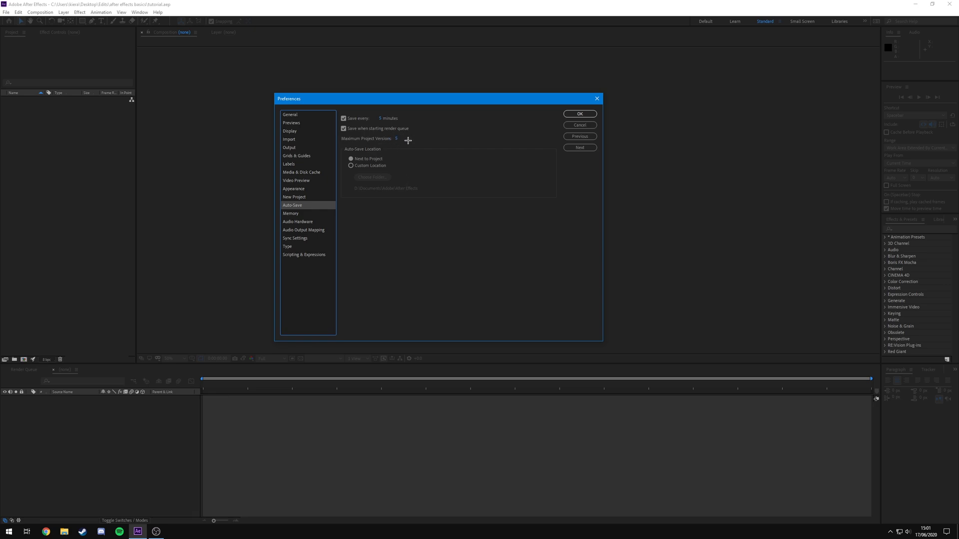
{"action": "left_click", "coordinate": [369, 159]}
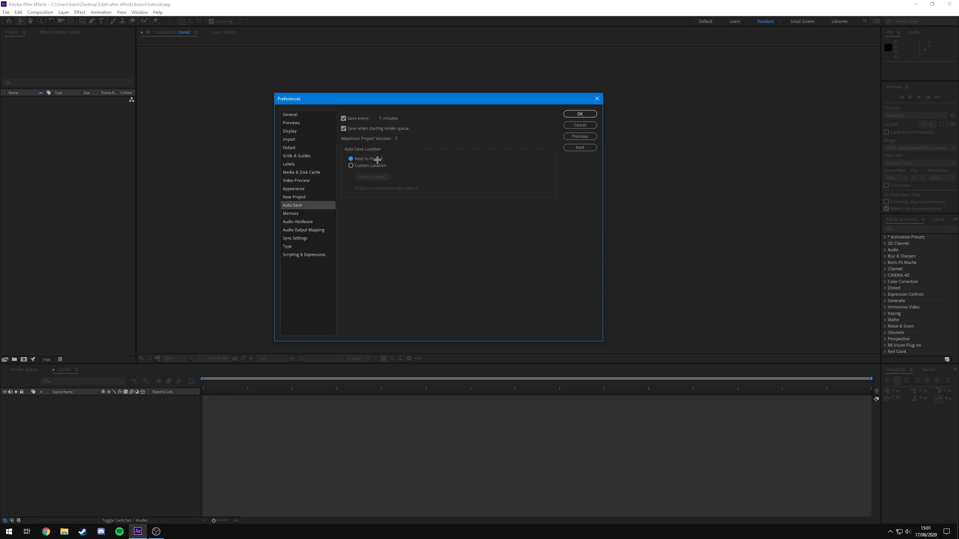
Switch to File Explorer, examine the saved versions in the Crosshair tutorial project's Adobe After Effects Auto-Save folder, and close the window
{"action": "left_click", "coordinate": [64, 532]}
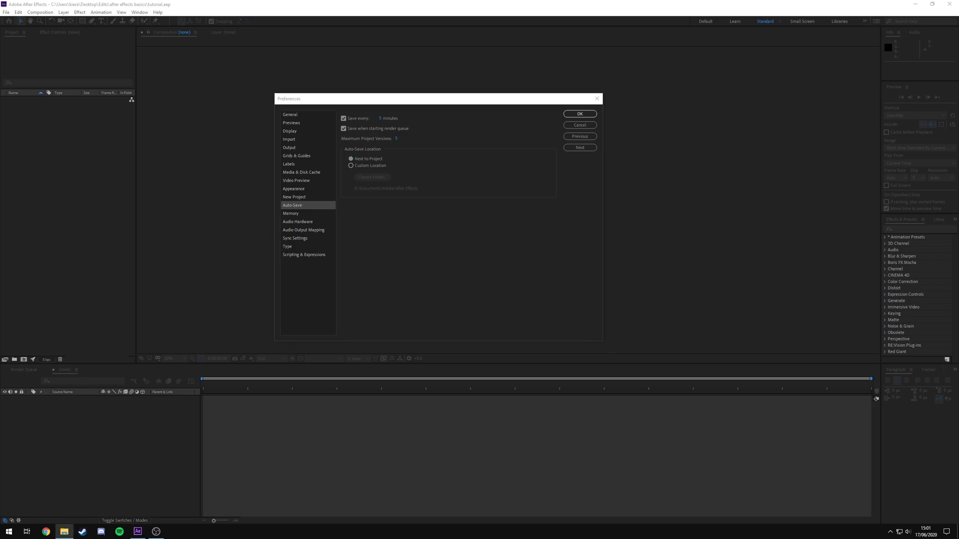
{"action": "left_click_drag", "start_coordinate": [527, 537], "coordinate": [503, 199]}
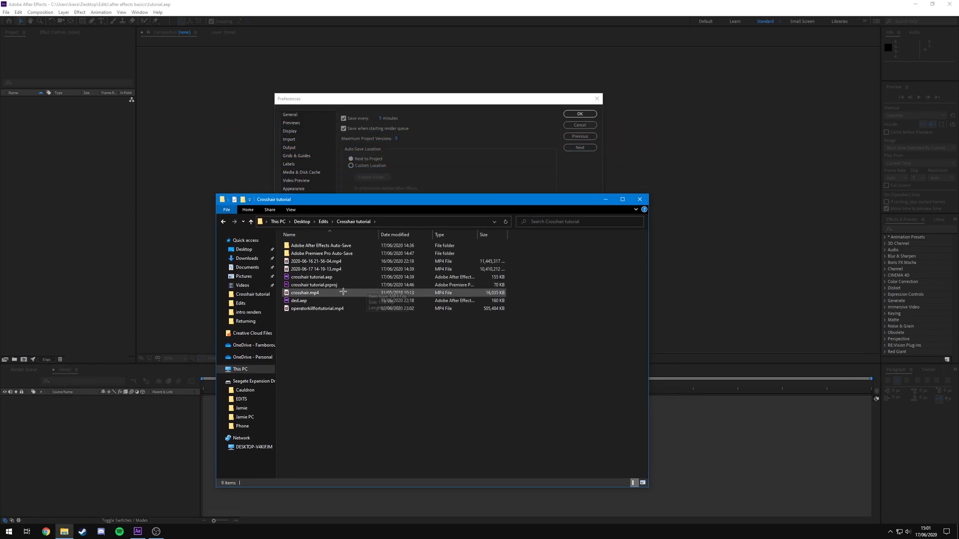
{"action": "left_click", "coordinate": [332, 276]}
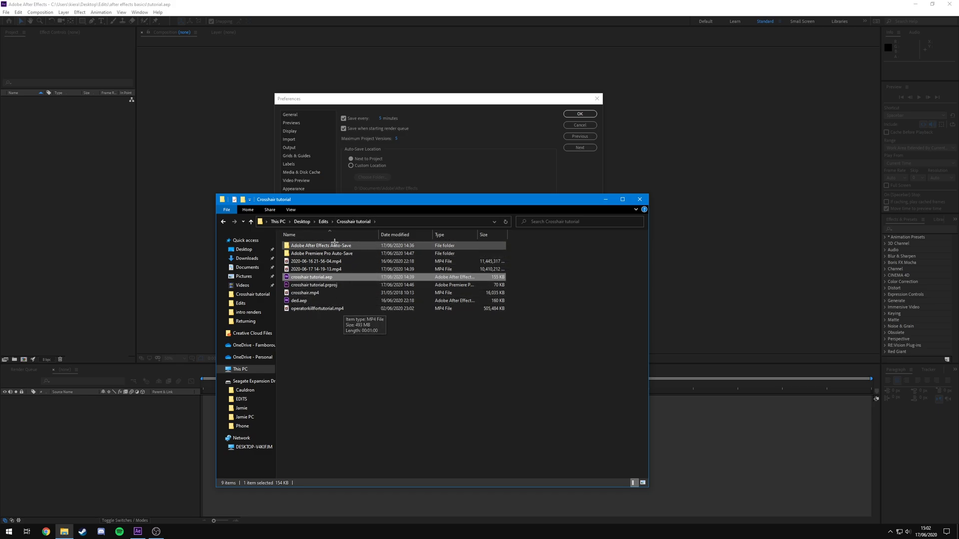
{"action": "left_click", "coordinate": [306, 246]}
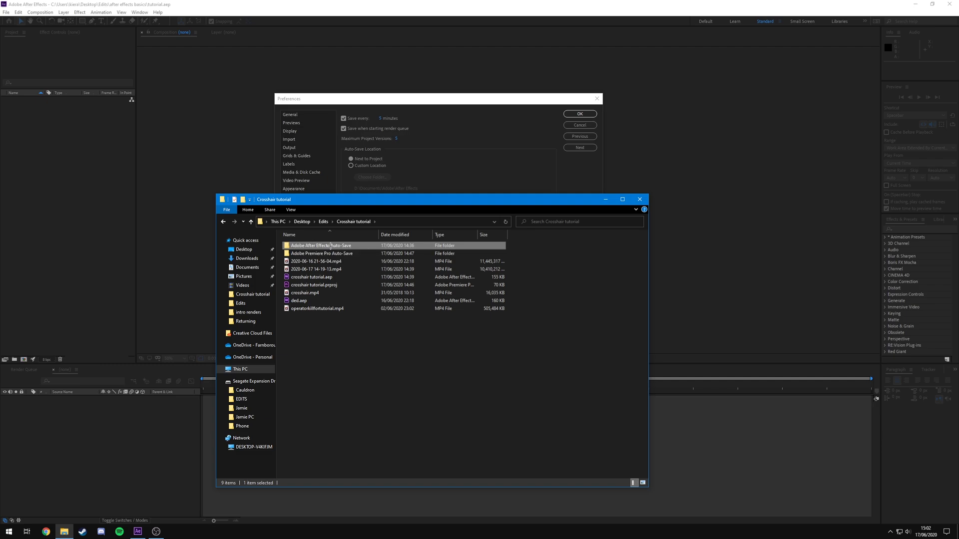
{"action": "double_click", "coordinate": [306, 245]}
{"action": "left_click_drag", "start_coordinate": [332, 328], "coordinate": [344, 255]}
{"action": "left_click", "coordinate": [343, 319]}
{"action": "left_click_drag", "start_coordinate": [379, 306], "coordinate": [468, 287]}
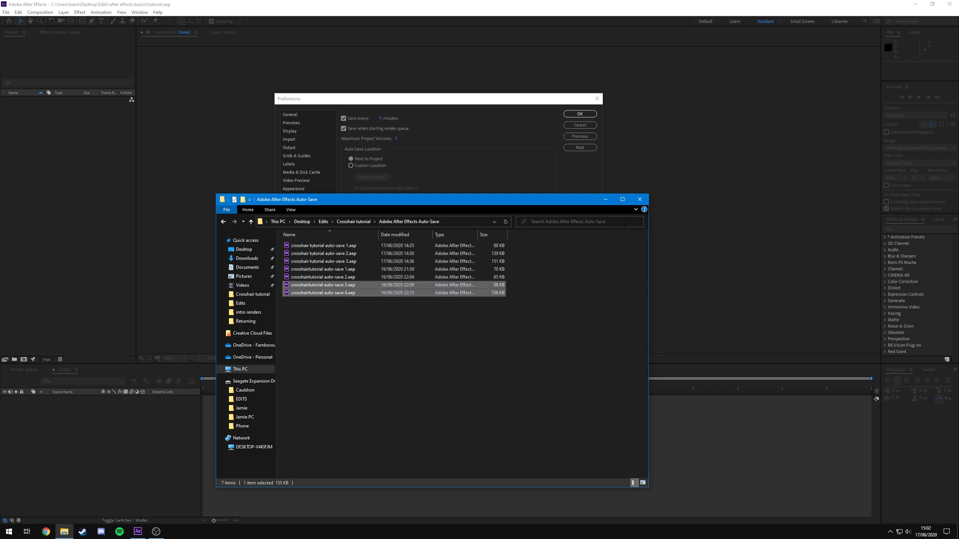
{"action": "left_click", "coordinate": [450, 319]}
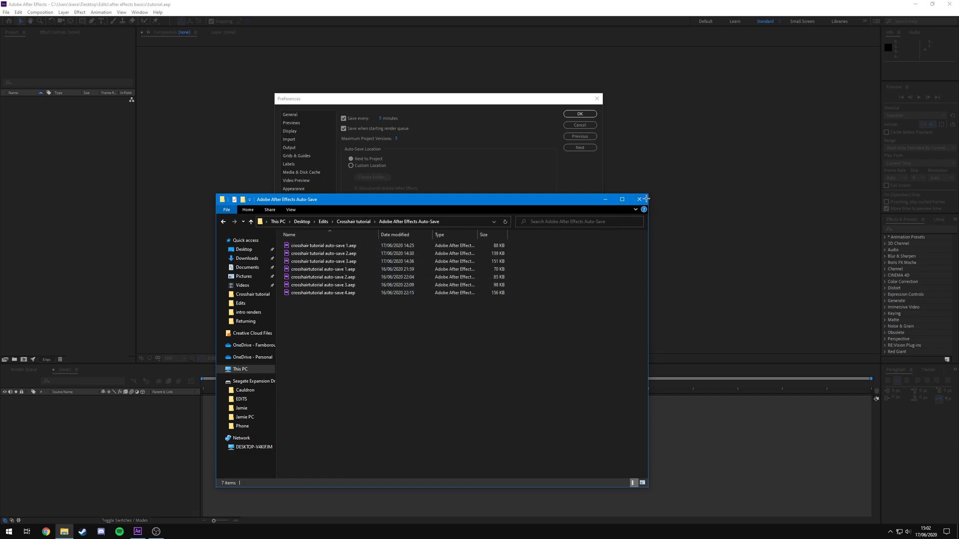
{"action": "left_click", "coordinate": [639, 199]}
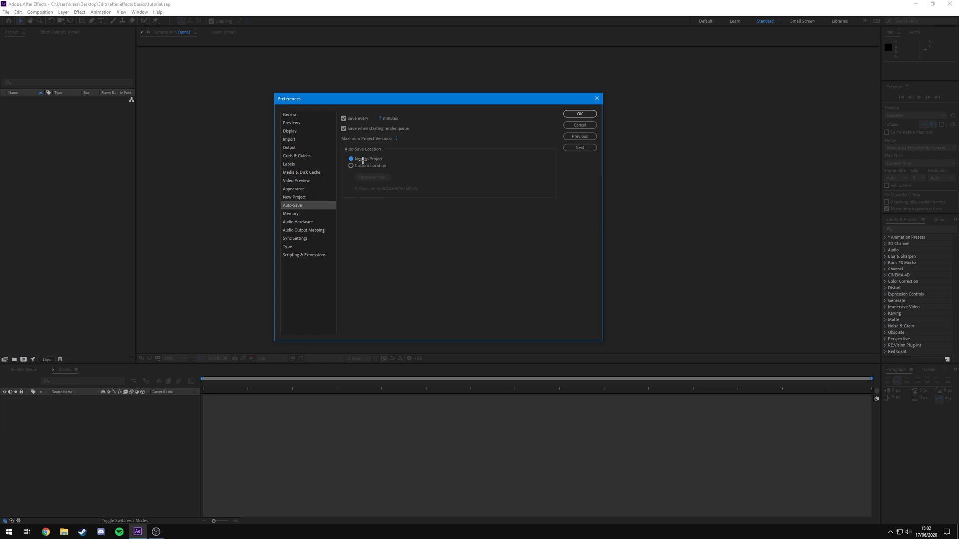
Examine the Memory preferences, including the RAM reserved for other applications and the option to reduce cache size when memory is low
{"action": "left_click", "coordinate": [295, 213]}
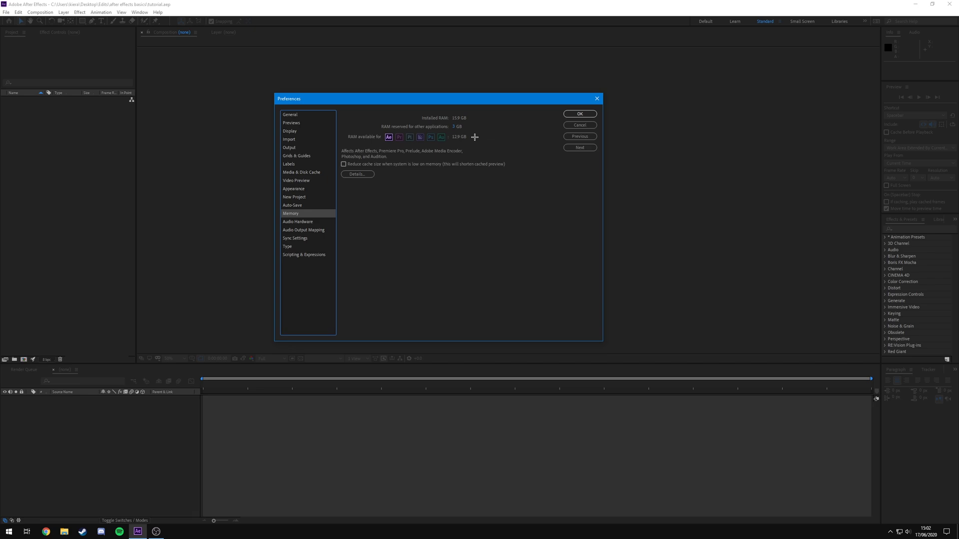
{"action": "left_click_drag", "start_coordinate": [444, 99], "coordinate": [448, 98]}
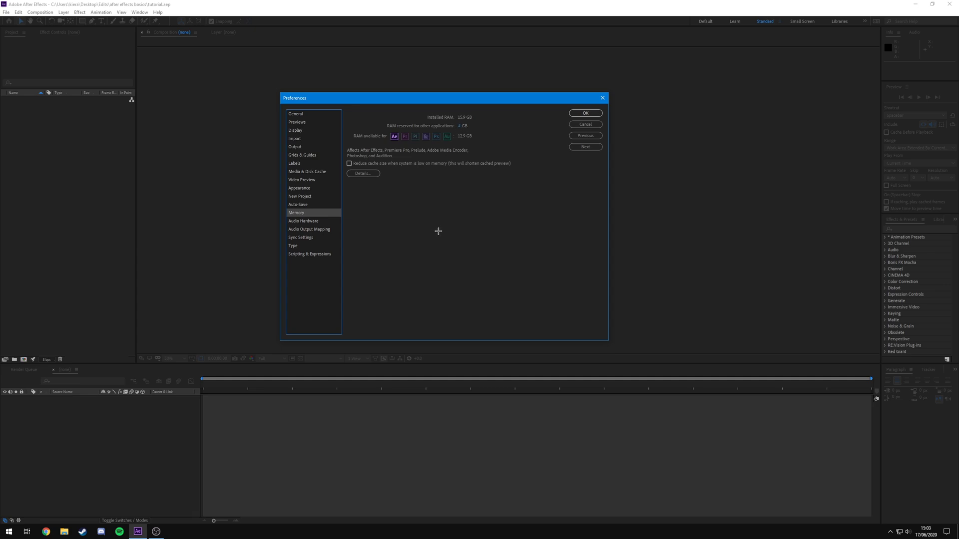
{"action": "left_click", "coordinate": [460, 126]}
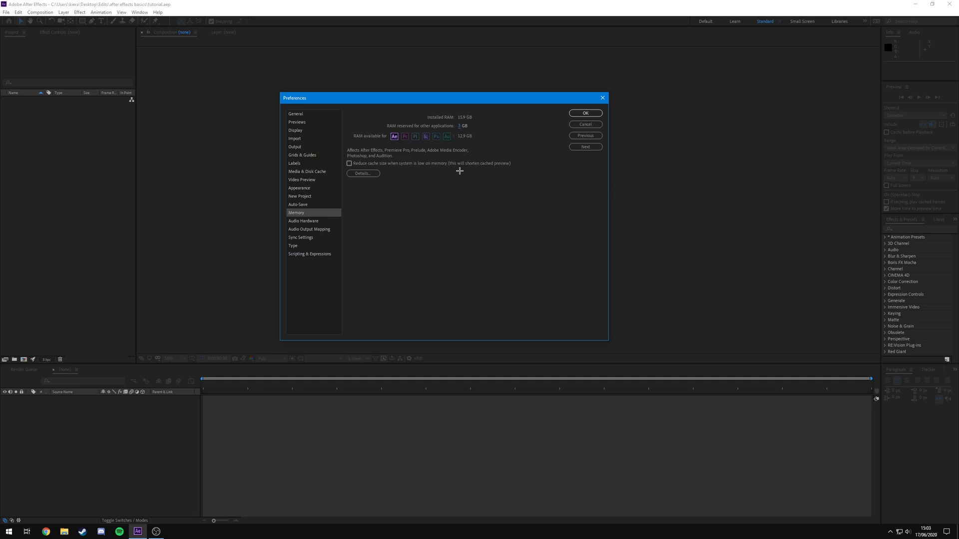
{"action": "left_click", "coordinate": [475, 165]}
{"action": "left_click", "coordinate": [363, 166]}
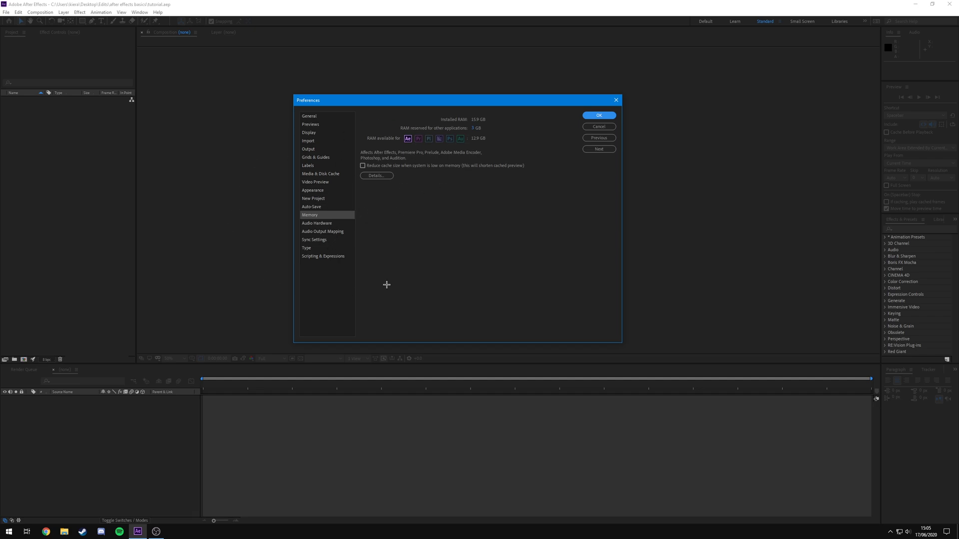
{"action": "left_click", "coordinate": [336, 217]}
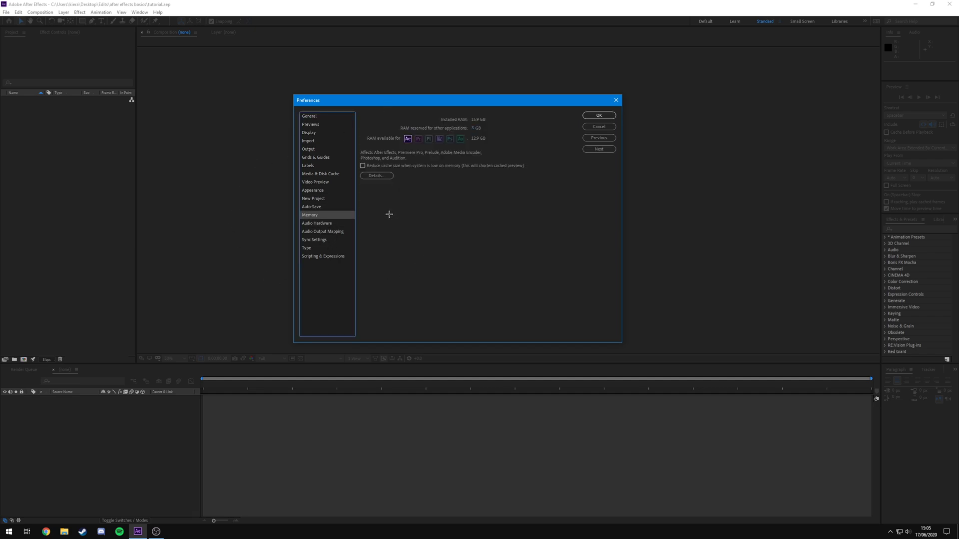
Examine the Audio Hardware preferences, looking through the available default output devices
{"action": "left_click", "coordinate": [333, 223]}
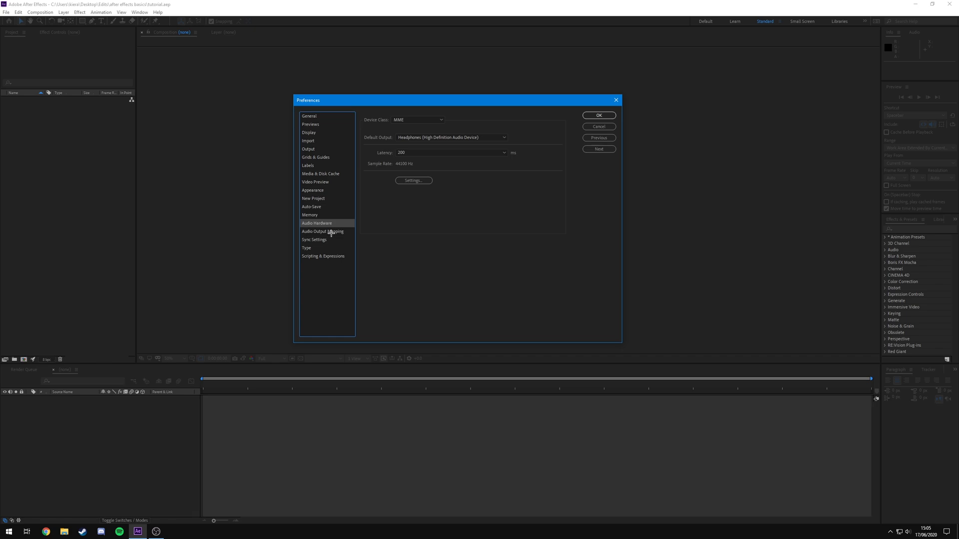
{"action": "left_click", "coordinate": [407, 137]}
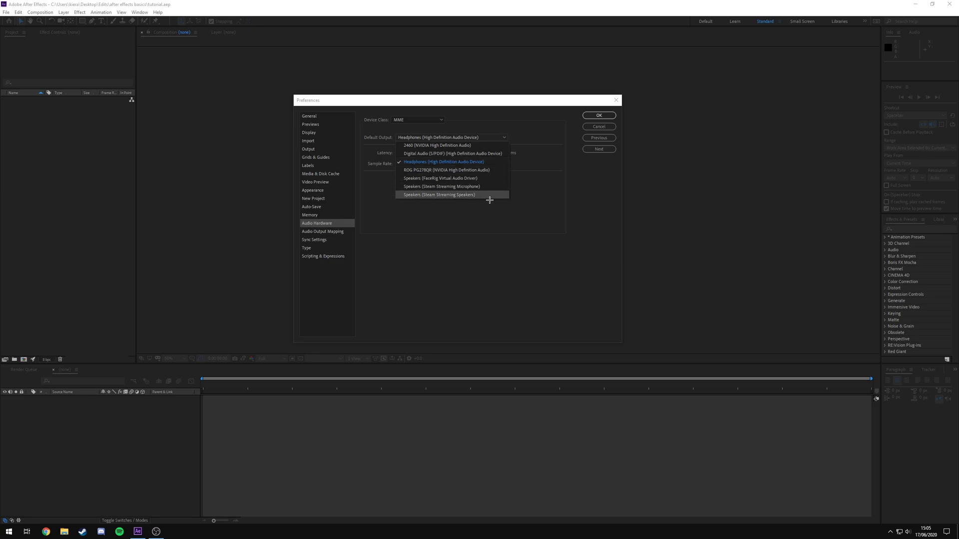
{"action": "left_click", "coordinate": [433, 237]}
{"action": "left_click", "coordinate": [439, 136]}
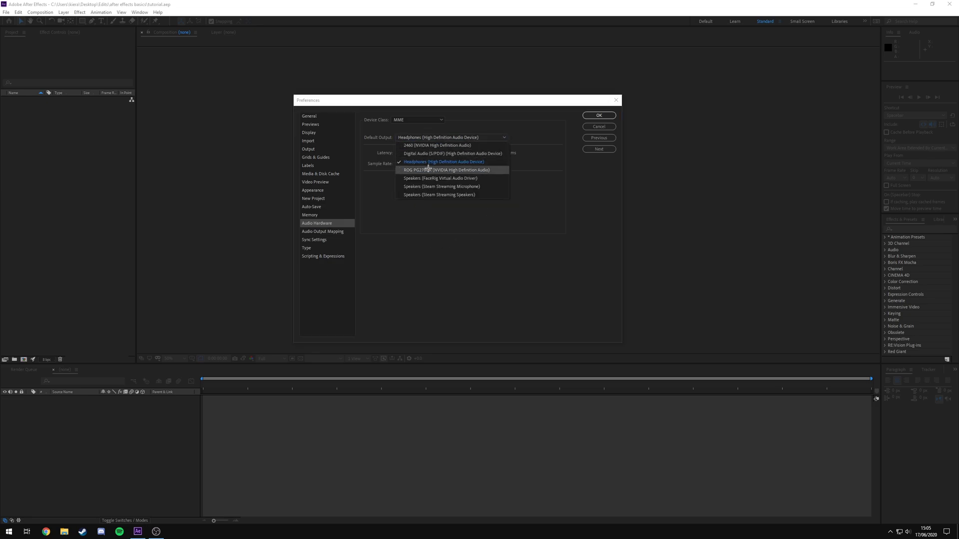
{"action": "left_click", "coordinate": [389, 126]}
{"action": "left_click", "coordinate": [415, 137]}
{"action": "left_click", "coordinate": [386, 246]}
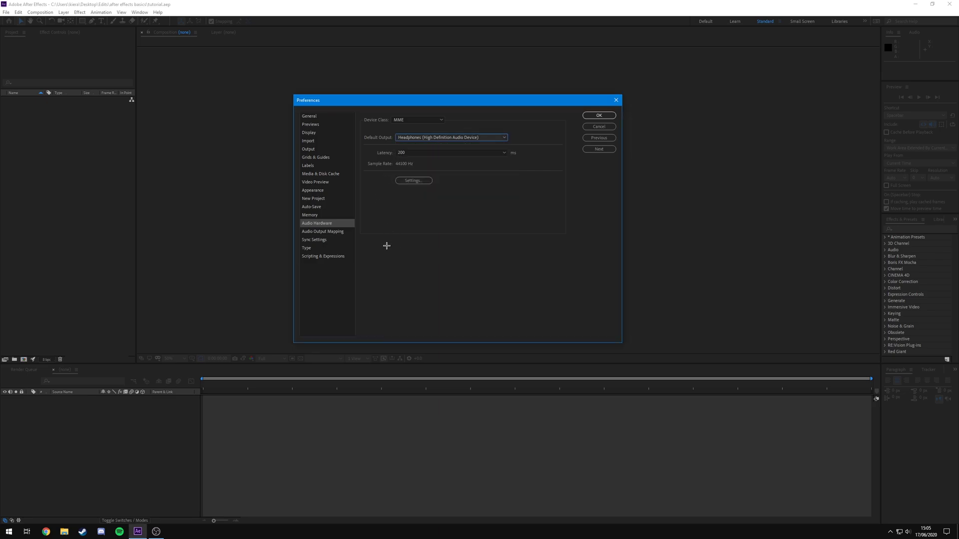
Examine the device choices for the left and right channels in the Audio Output Mapping preferences
{"action": "key", "text": "Down"}
{"action": "left_click", "coordinate": [433, 131]}
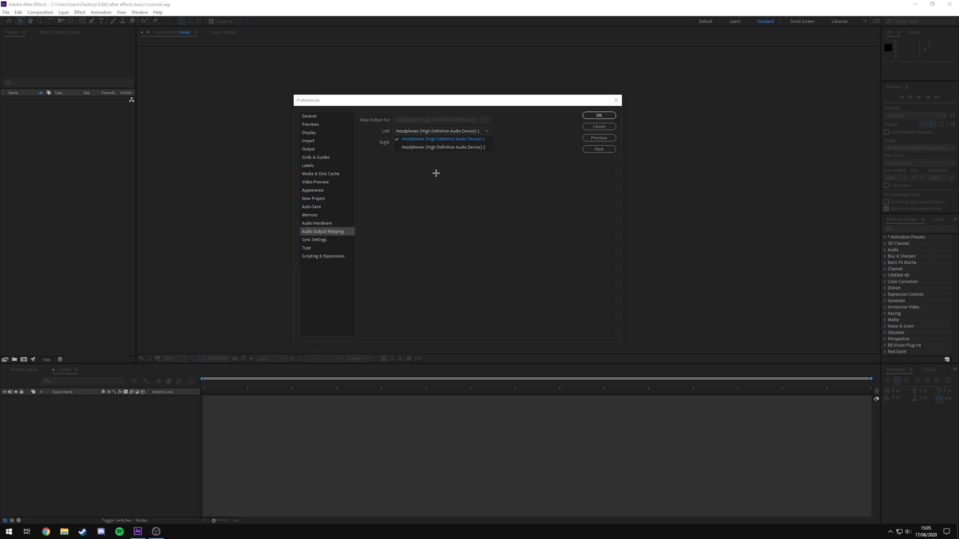
{"action": "left_click", "coordinate": [449, 140]}
{"action": "left_click", "coordinate": [428, 143]}
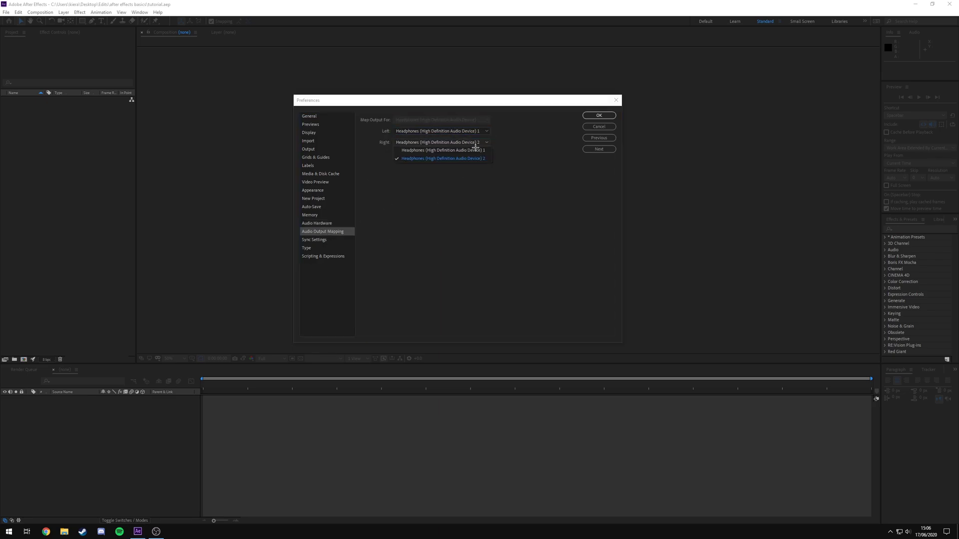
{"action": "left_click", "coordinate": [526, 187]}
{"action": "left_click", "coordinate": [483, 131]}
{"action": "left_click", "coordinate": [521, 197]}
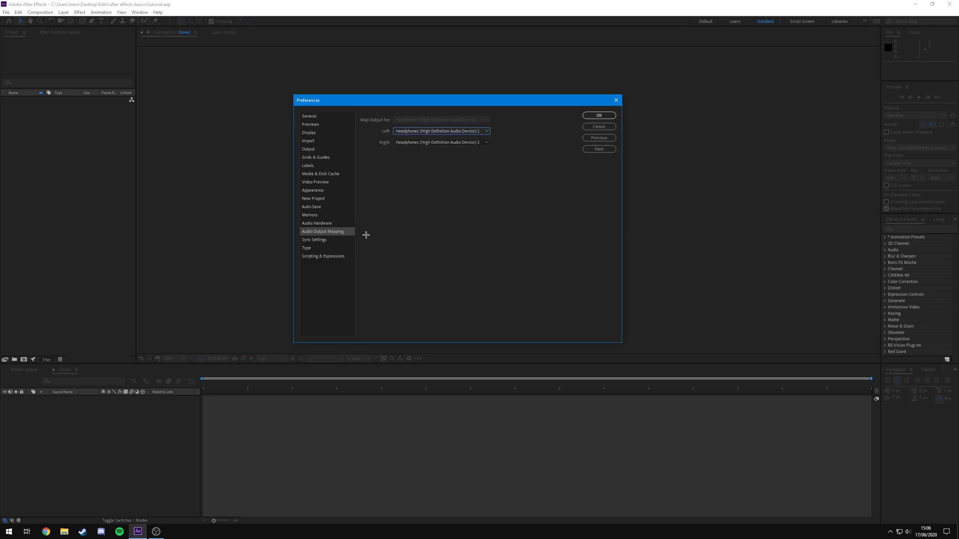
Review the audio and Scripting & Expressions preferences, including script file and network access, and accept the preferences
{"action": "left_click", "coordinate": [329, 223]}
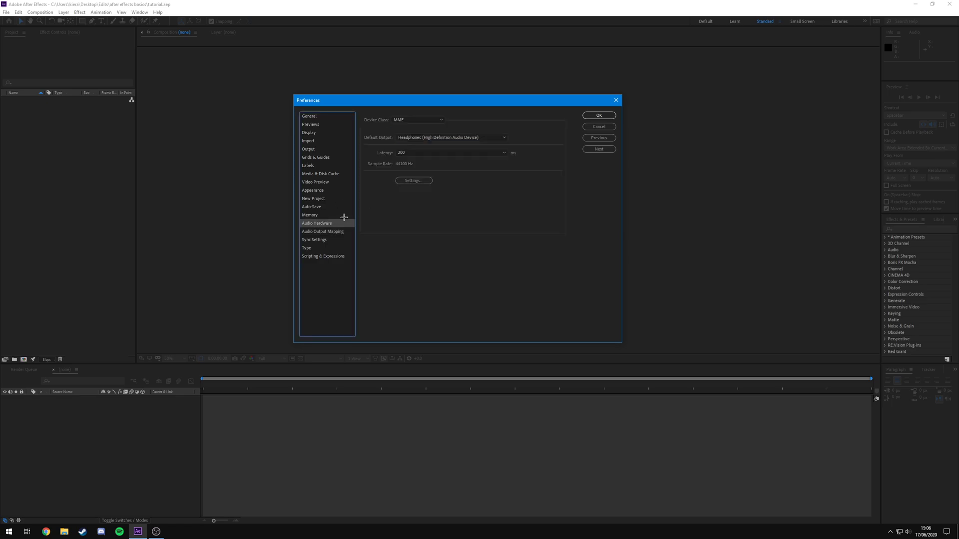
{"action": "left_click", "coordinate": [326, 231]}
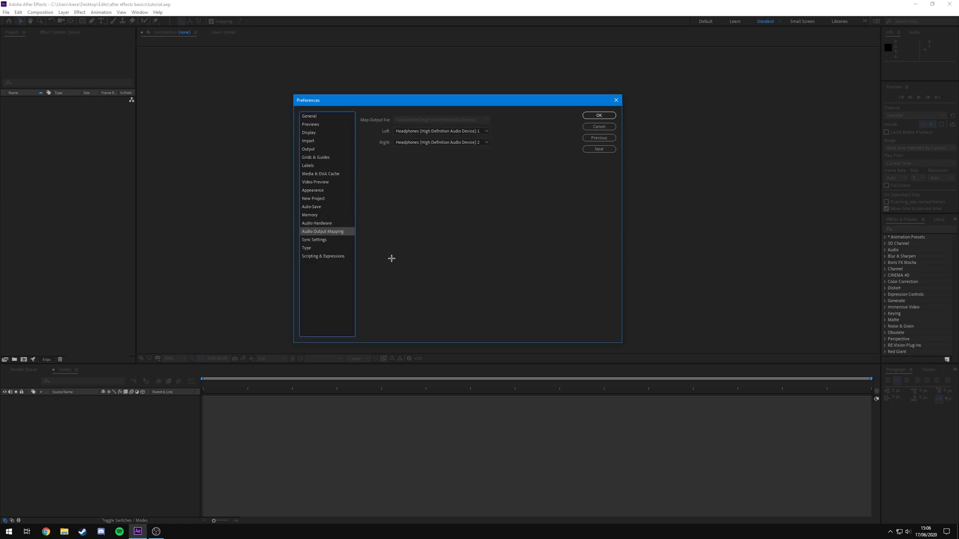
{"action": "left_click", "coordinate": [321, 256]}
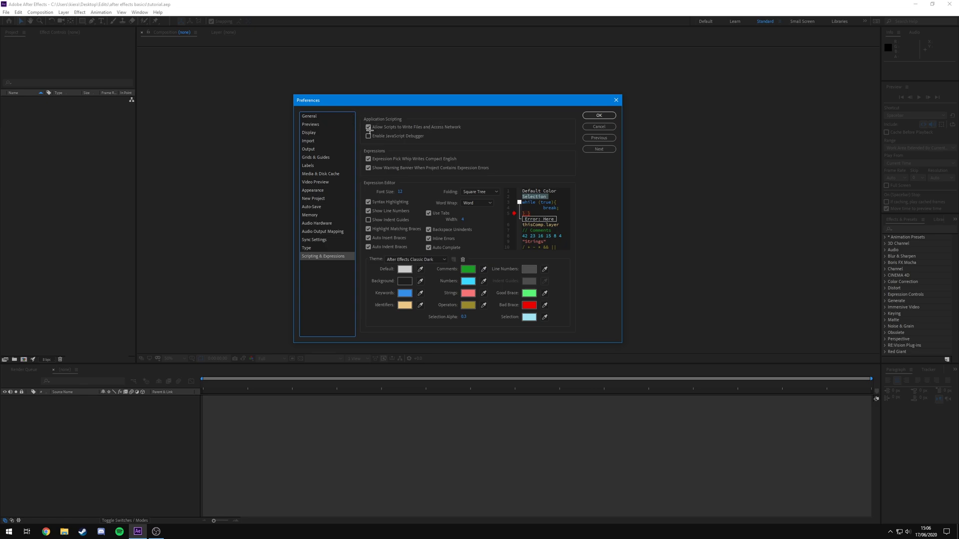
{"action": "left_click", "coordinate": [599, 116]}
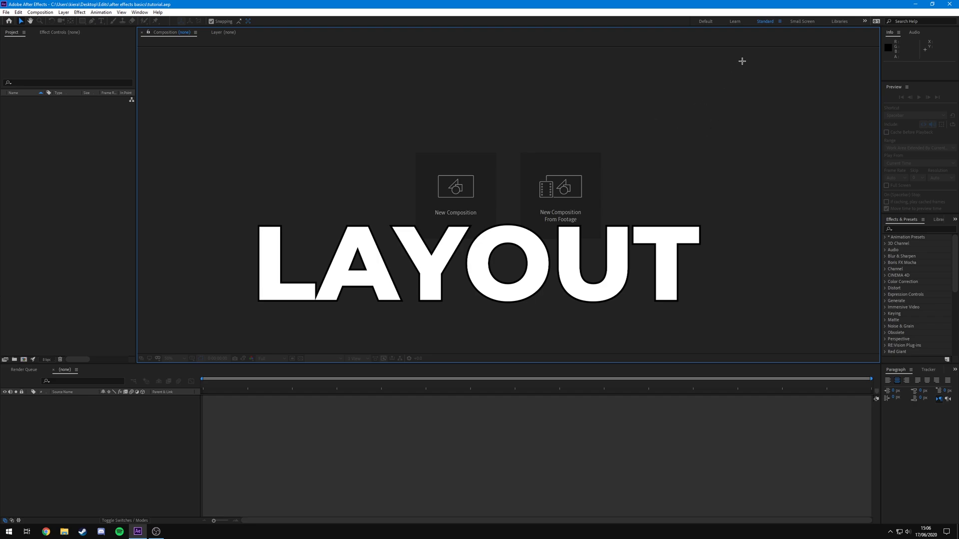
Compare the Default workspace with the Standard one, return to Standard, and view its Effect Controls and Project panels
{"action": "left_click", "coordinate": [707, 21]}
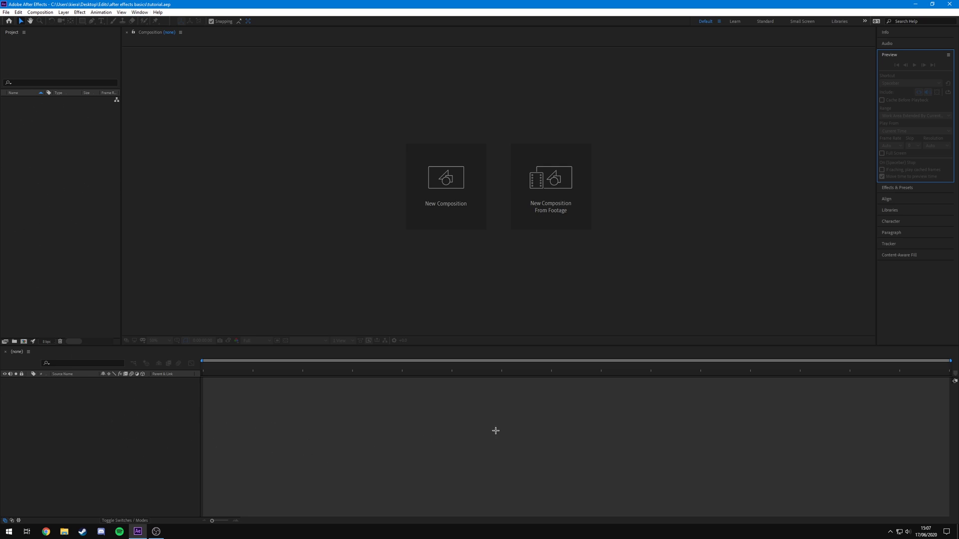
{"action": "left_click", "coordinate": [759, 21]}
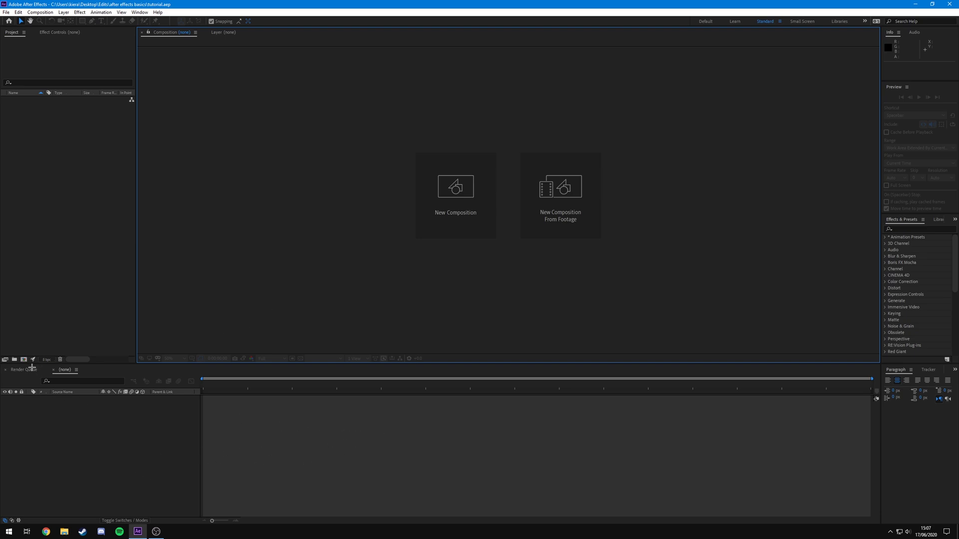
{"action": "left_click", "coordinate": [51, 32]}
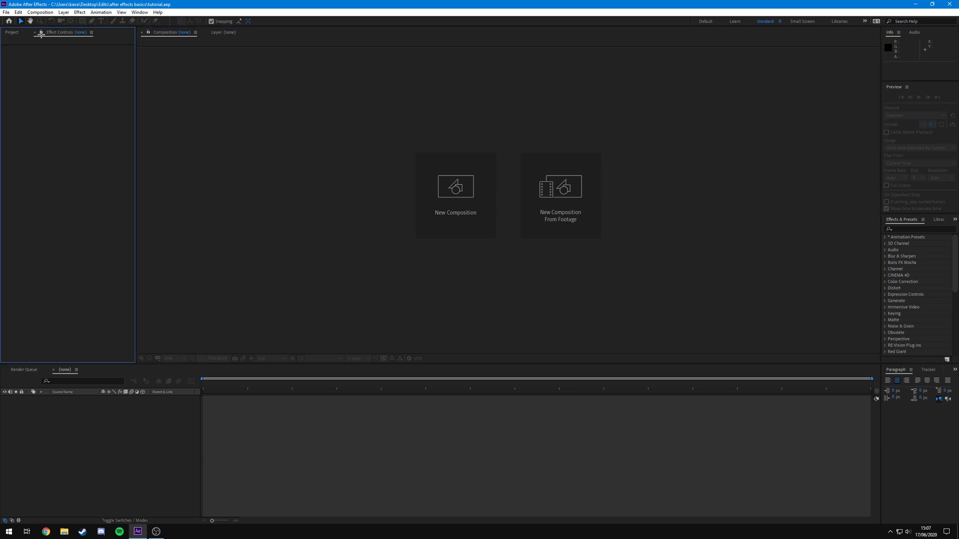
{"action": "left_click", "coordinate": [24, 32]}
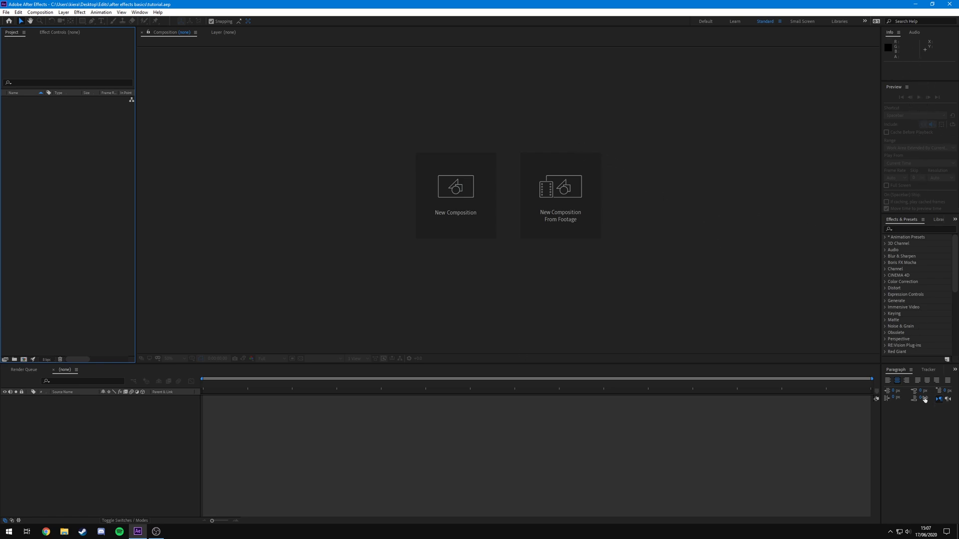
Show the Tracker panel, compare it with the neighbouring Paragraph panel, and review the list of available panels
{"action": "left_click", "coordinate": [139, 12]}
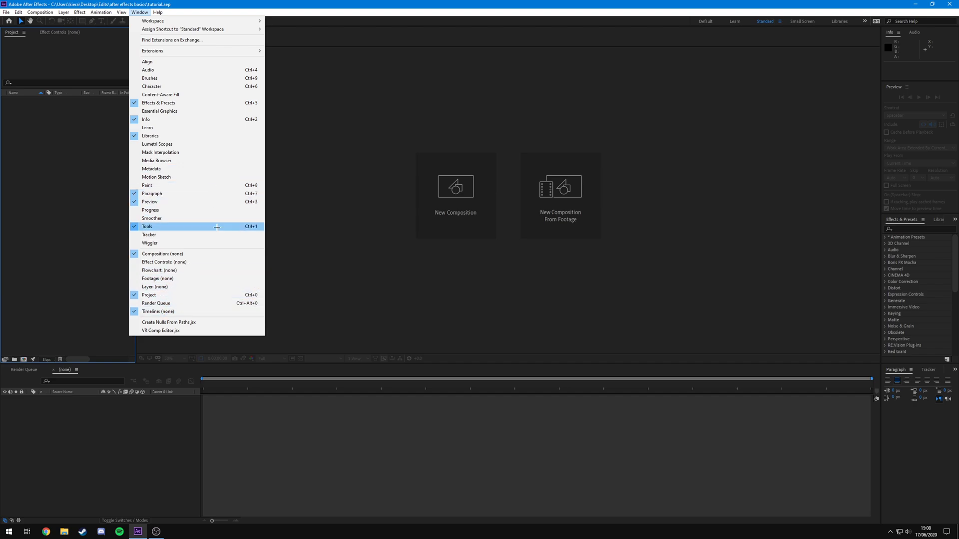
{"action": "left_click", "coordinate": [159, 235]}
{"action": "left_click", "coordinate": [907, 369]}
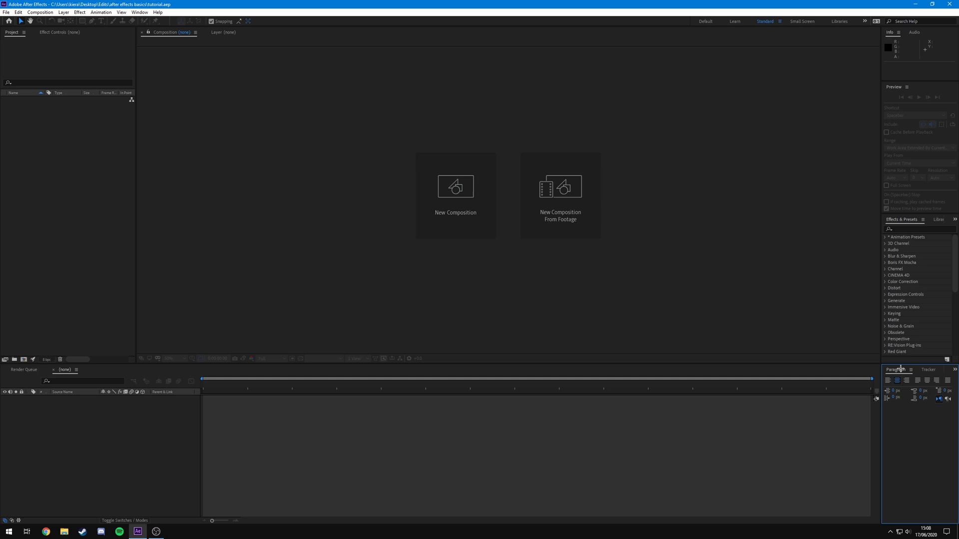
{"action": "left_click", "coordinate": [936, 370]}
{"action": "left_click", "coordinate": [905, 372]}
{"action": "left_click", "coordinate": [931, 371]}
{"action": "left_click", "coordinate": [905, 371]}
{"action": "left_click", "coordinate": [930, 371]}
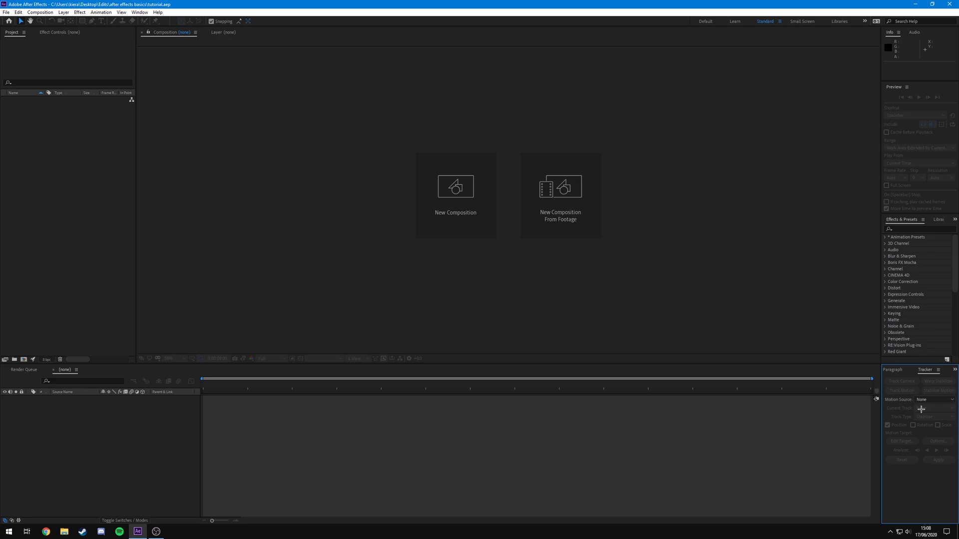
{"action": "left_click", "coordinate": [139, 12]}
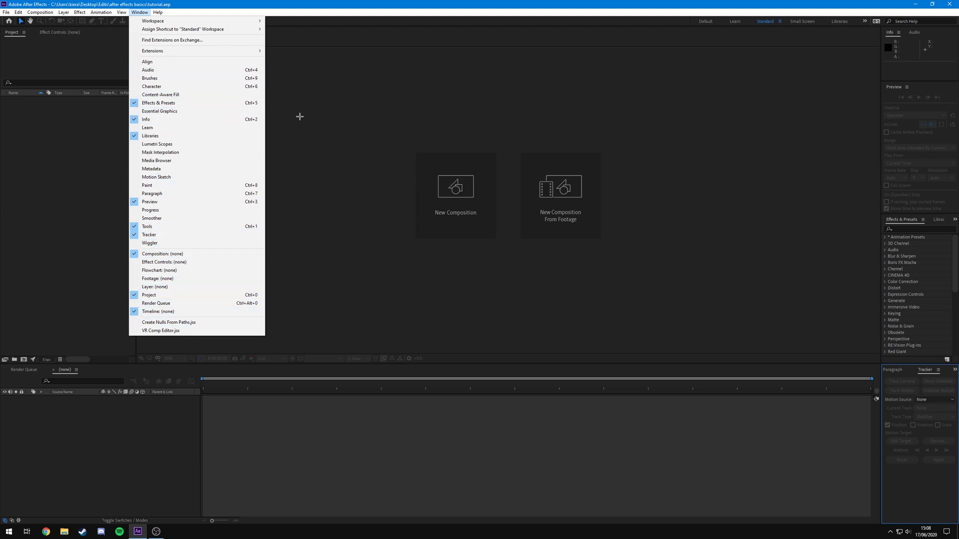
{"action": "left_click", "coordinate": [361, 186]}
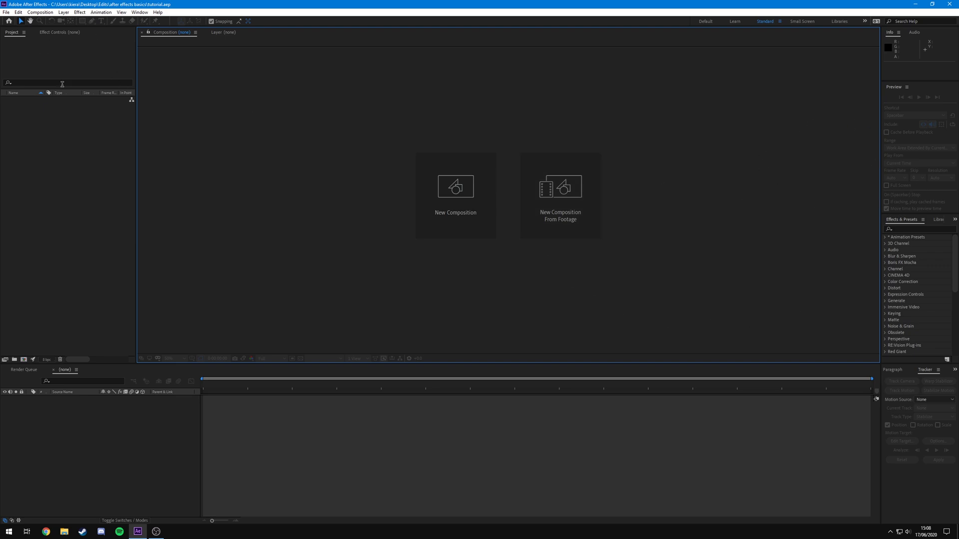
Examine the main workspace areas: the timeline, Project, Composition, Info, Audio and Preview panels
{"action": "left_click", "coordinate": [298, 440]}
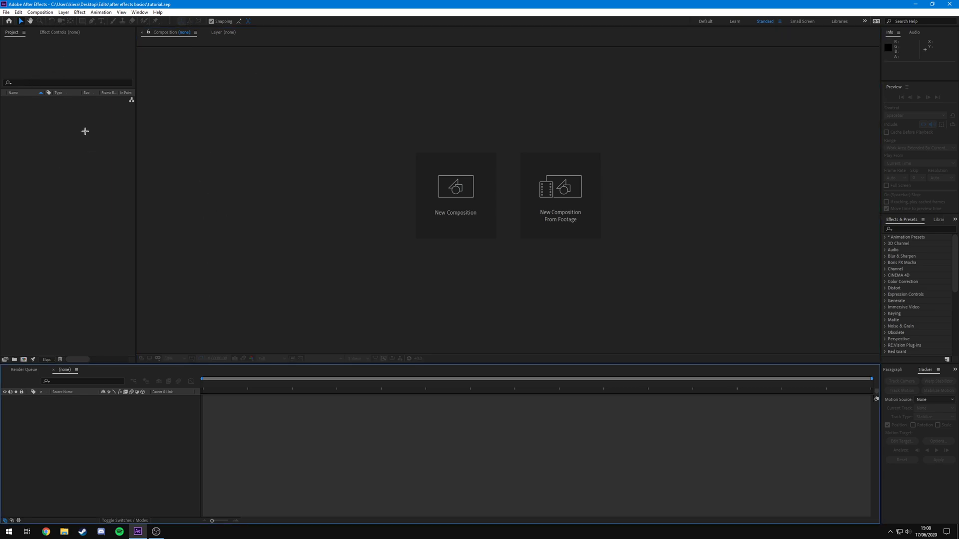
{"action": "left_click", "coordinate": [59, 134]}
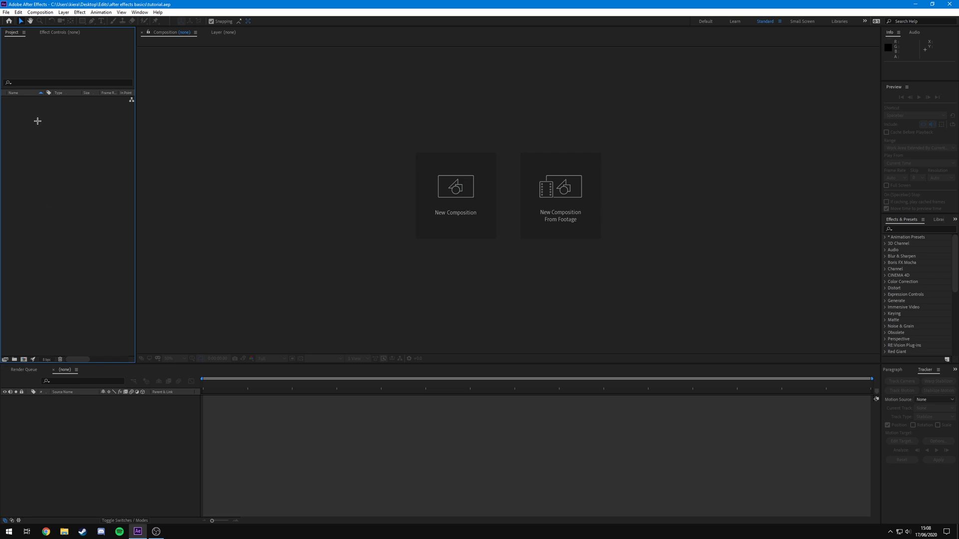
{"action": "left_click", "coordinate": [231, 253]}
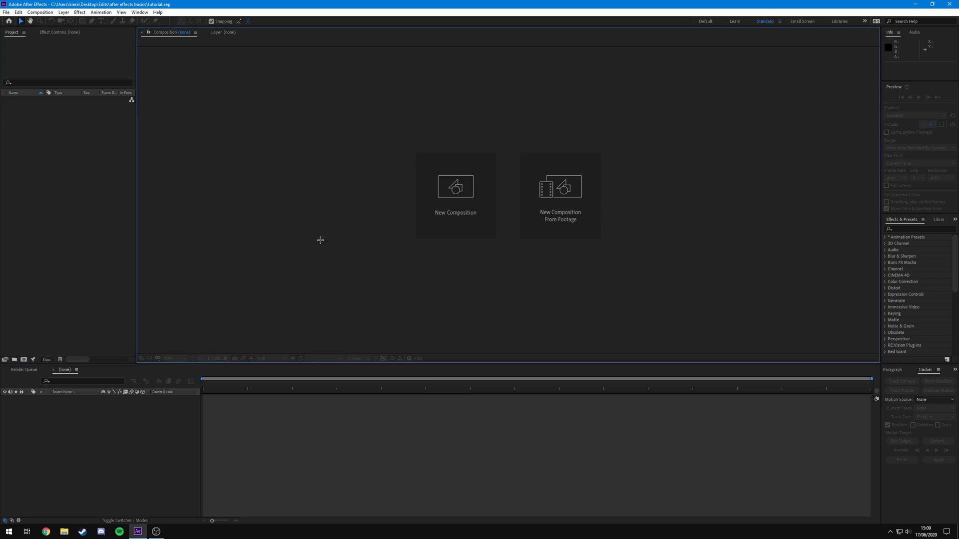
{"action": "left_click", "coordinate": [934, 35]}
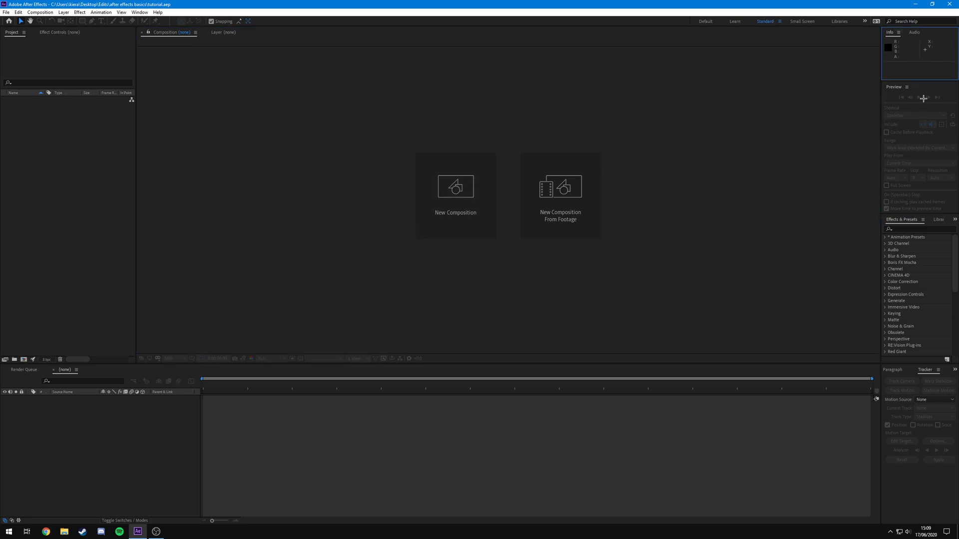
{"action": "left_click", "coordinate": [923, 99]}
{"action": "left_click", "coordinate": [889, 33]}
{"action": "left_click", "coordinate": [914, 32]}
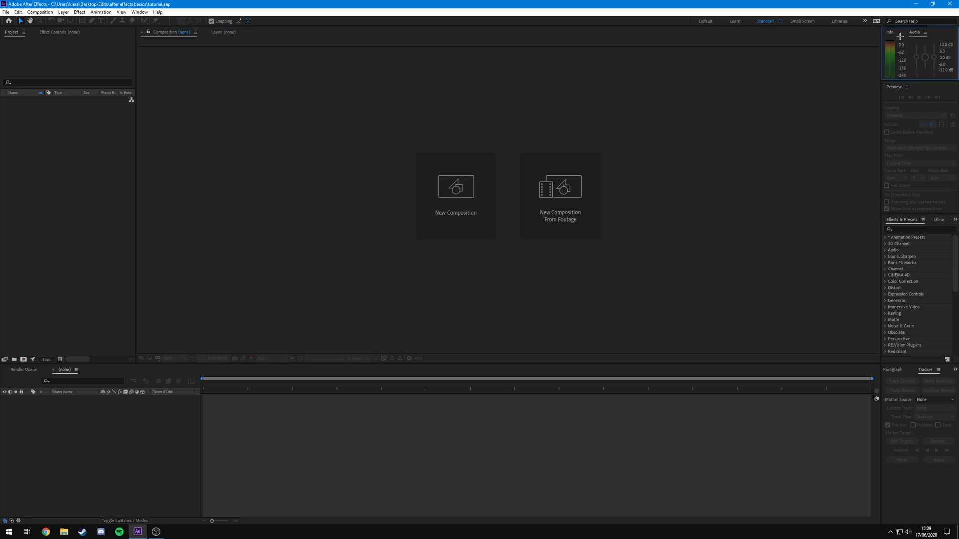
{"action": "left_click", "coordinate": [890, 33]}
{"action": "left_click", "coordinate": [892, 87]}
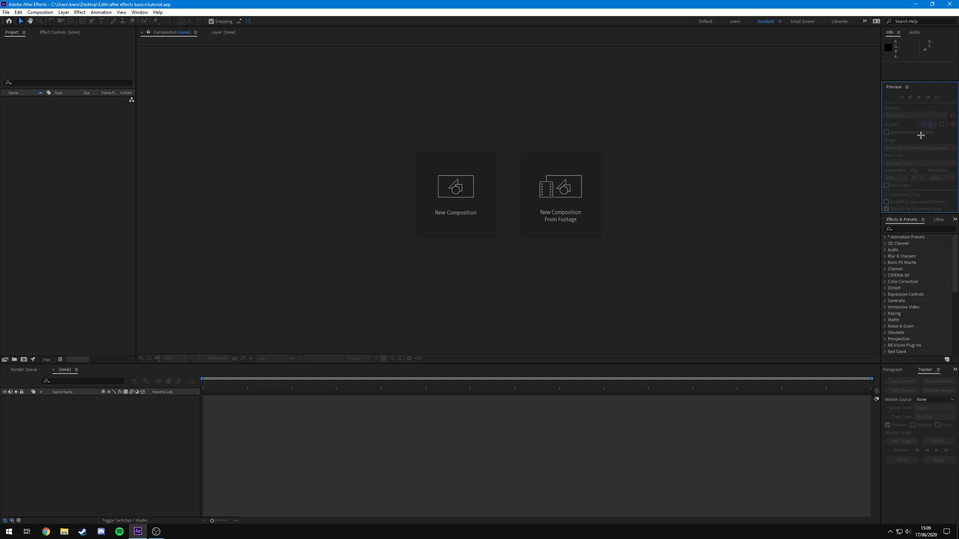
Look through the effect categories in the Effects & Presets panel
{"action": "left_click", "coordinate": [903, 220]}
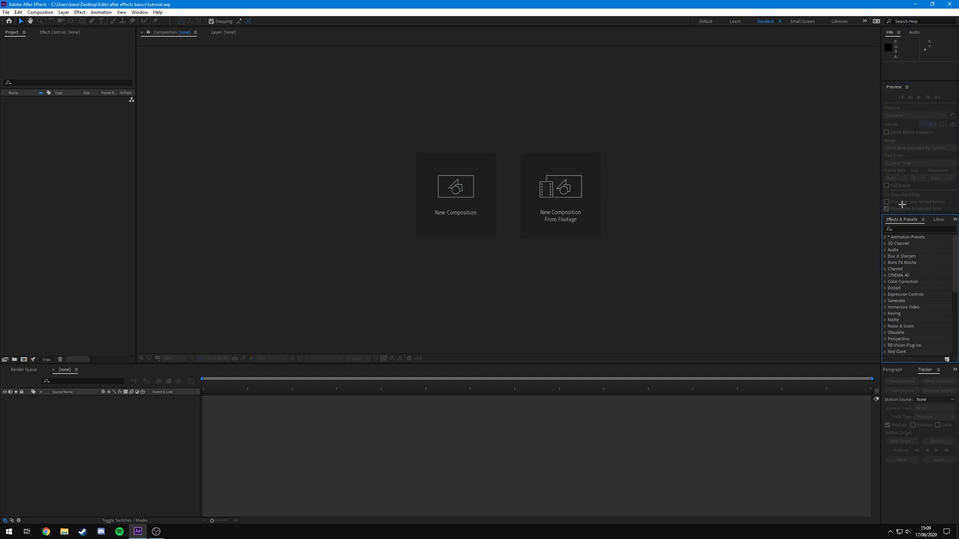
{"action": "left_click_drag", "start_coordinate": [954, 263], "coordinate": [954, 323]}
{"action": "scroll", "coordinate": [935, 257], "scroll_direction": "up", "scroll_amount": 6}
Import the Valorant MP4 capture from File Explorer into the Project panel, and delete it from the project
{"action": "left_click", "coordinate": [110, 451]}
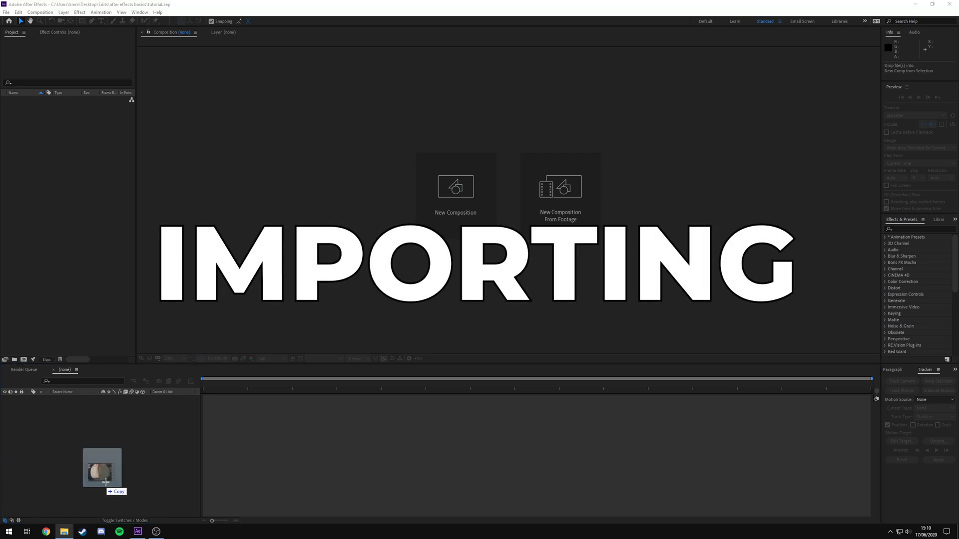
{"action": "left_click_drag", "start_coordinate": [97, 488], "coordinate": [85, 160]}
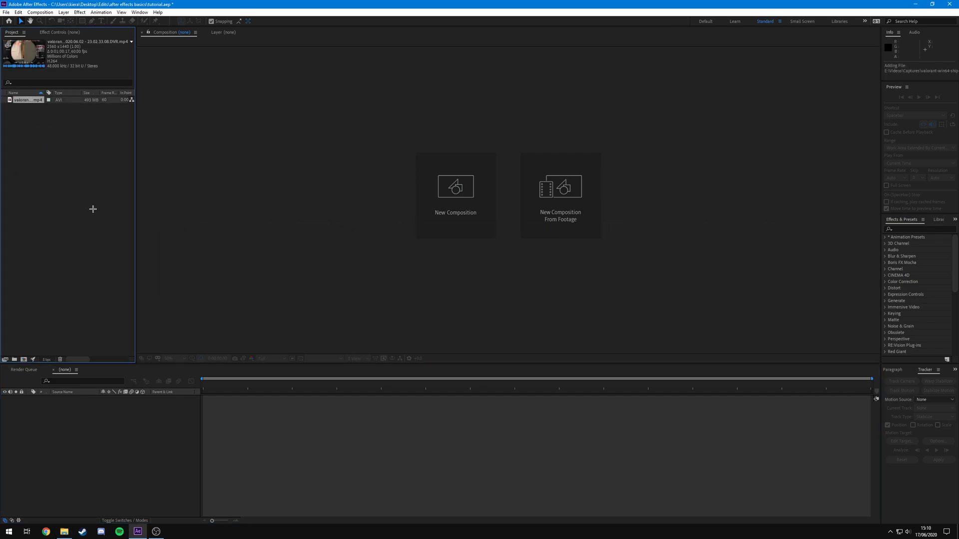
{"action": "key", "text": "Delete"}
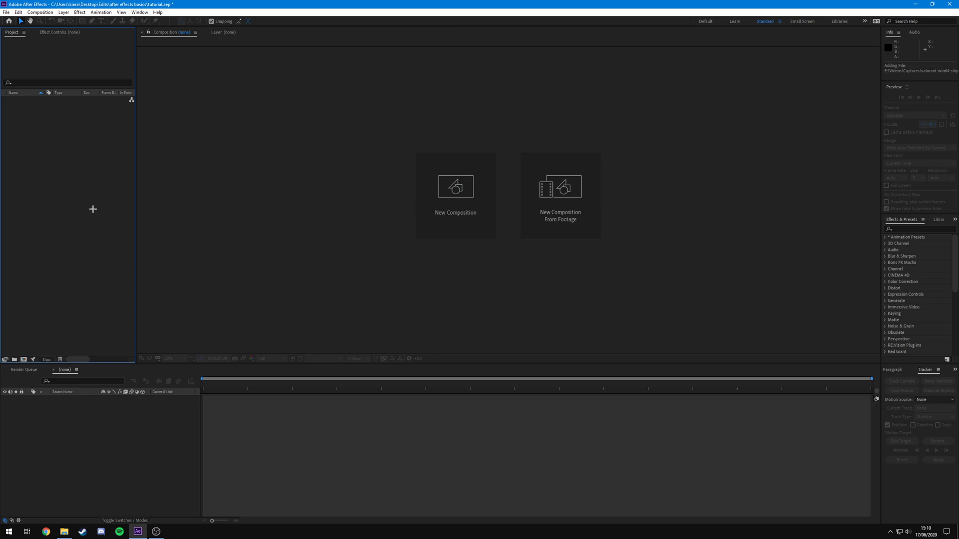
{"action": "right_click", "coordinate": [58, 123]}
{"action": "mouse_move", "coordinate": [100, 161]}
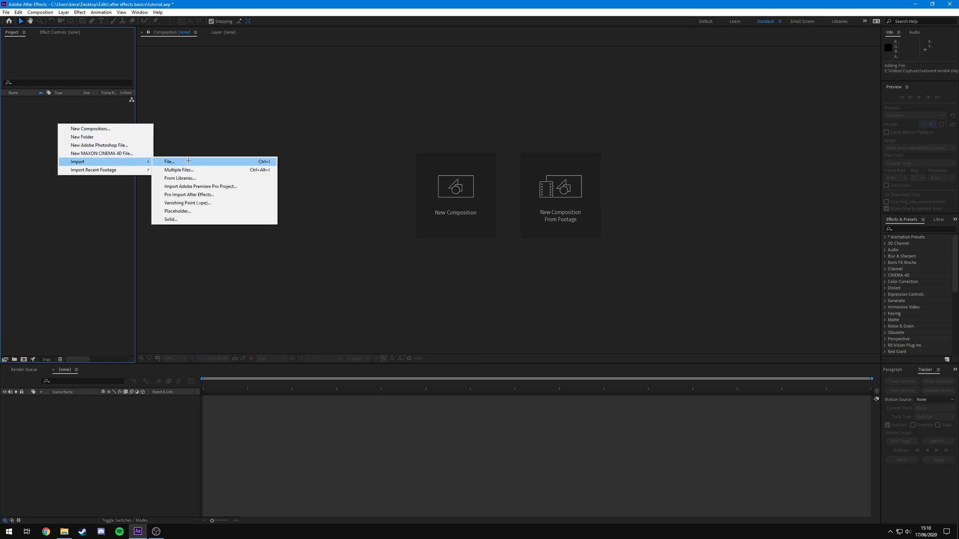
{"action": "left_click", "coordinate": [189, 161]}
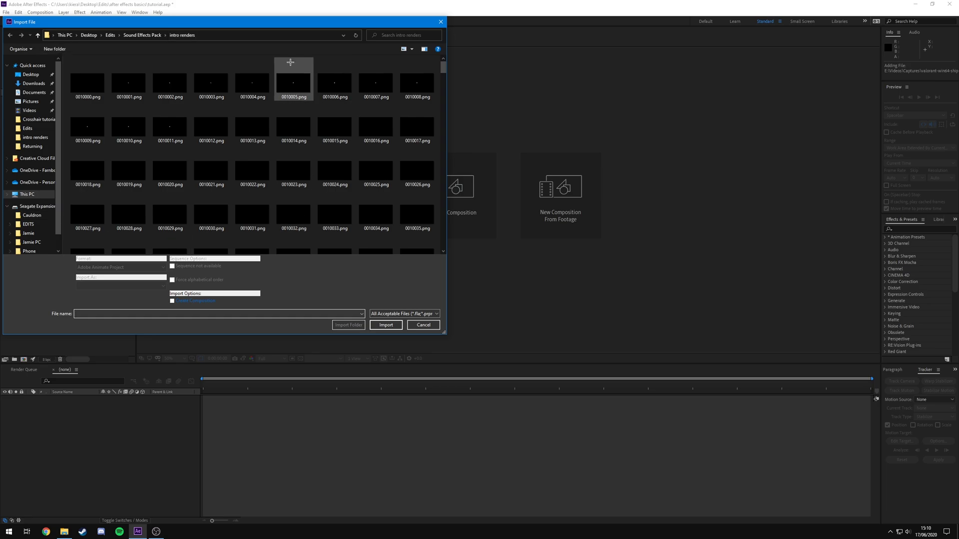
{"action": "left_click", "coordinate": [424, 324]}
Import the Valorant MP4 capture from File Explorer into the Project panel and clear its selection
{"action": "left_click_drag", "start_coordinate": [12, 345], "coordinate": [50, 161]}
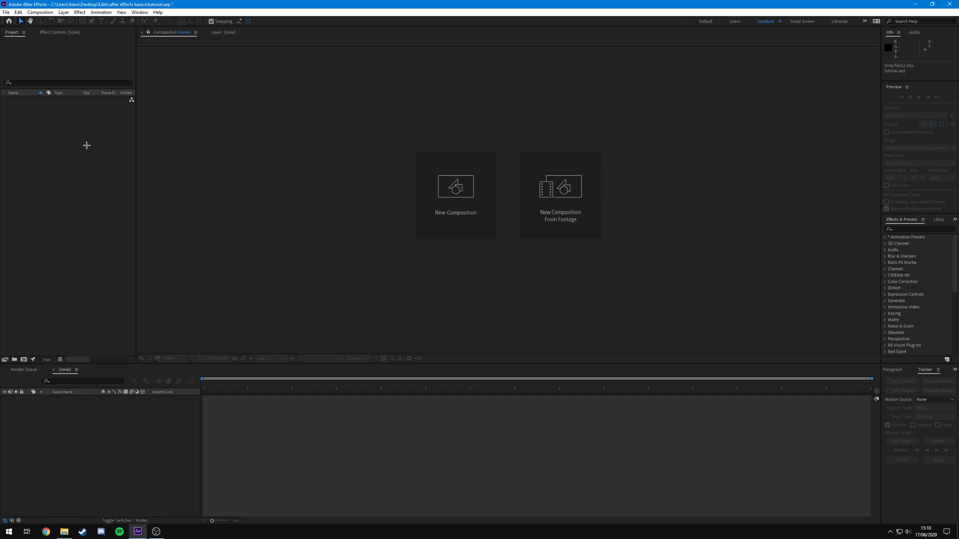
{"action": "left_click", "coordinate": [53, 139]}
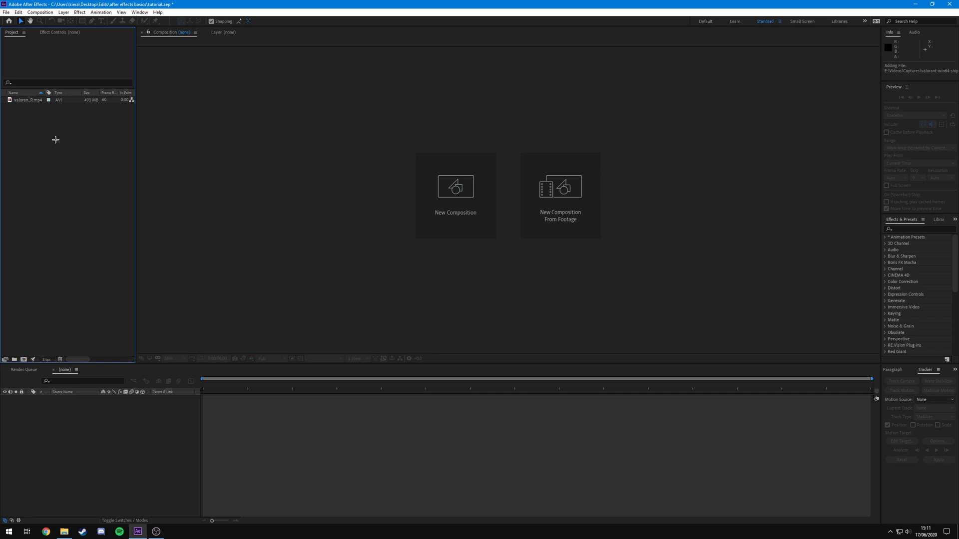
Import the intro renders frames starting with 0010000.png as a PNG image sequence and clear its selection
{"action": "right_click", "coordinate": [66, 143]}
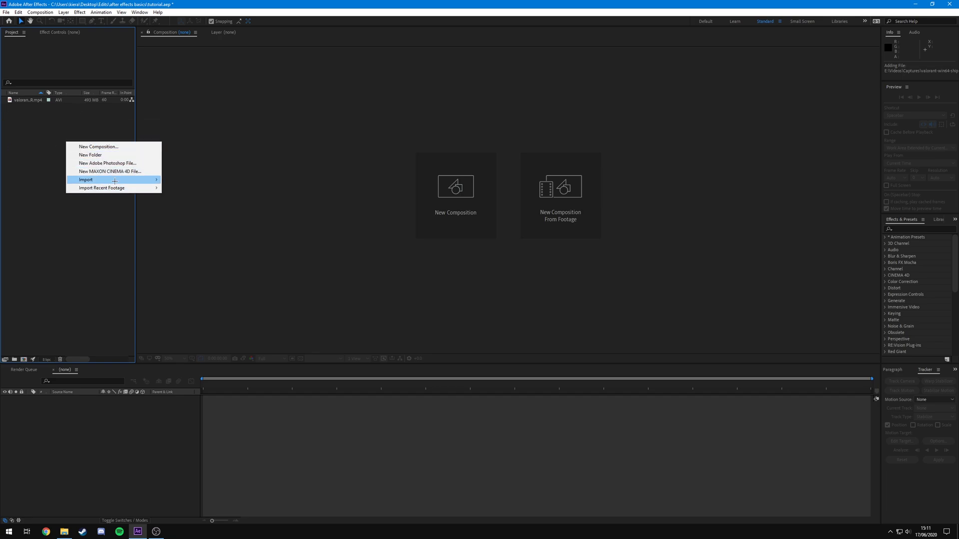
{"action": "mouse_move", "coordinate": [115, 181]}
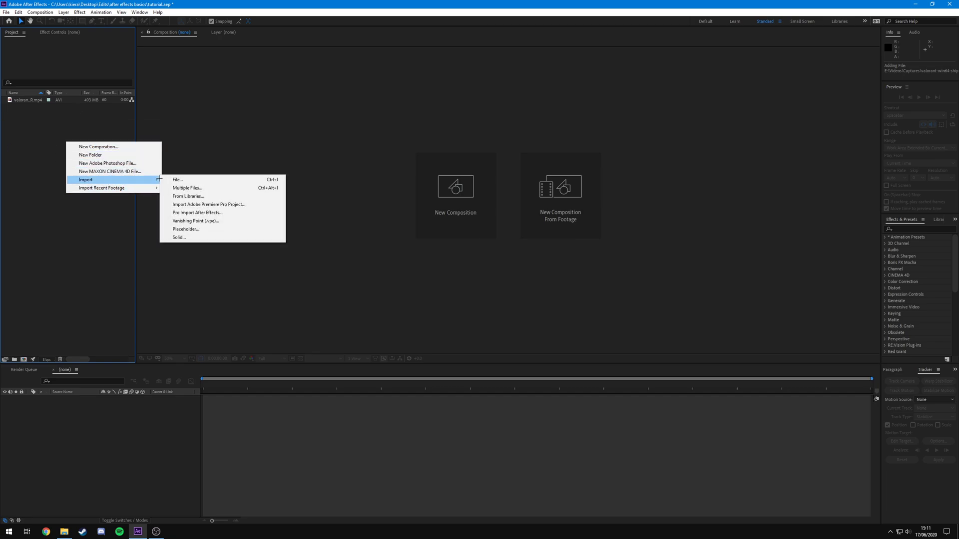
{"action": "left_click", "coordinate": [179, 179]}
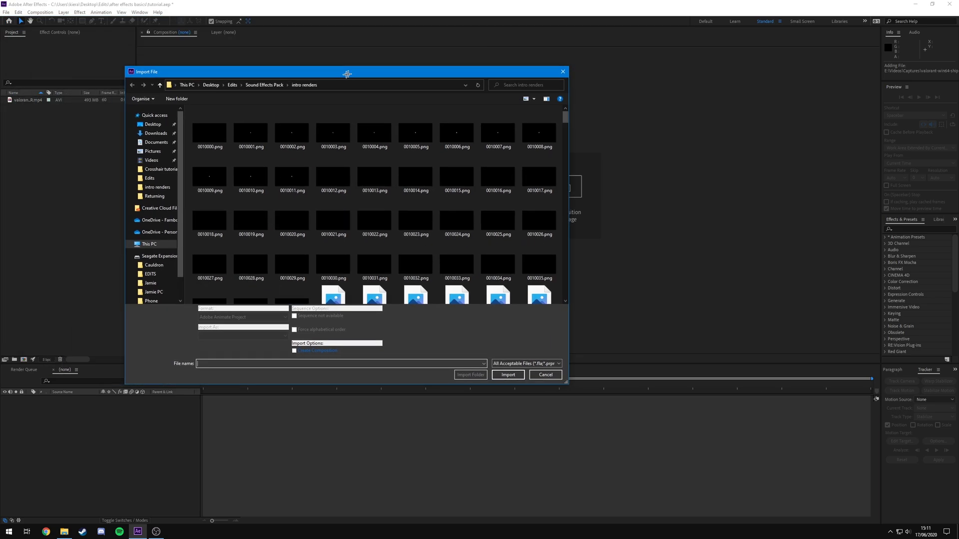
{"action": "left_click_drag", "start_coordinate": [347, 74], "coordinate": [351, 72]}
{"action": "mouse_move", "coordinate": [568, 118]}
{"action": "left_mouse_down"}
{"action": "mouse_move", "coordinate": [563, 293]}
{"action": "mouse_move", "coordinate": [560, 114]}
{"action": "left_mouse_up"}
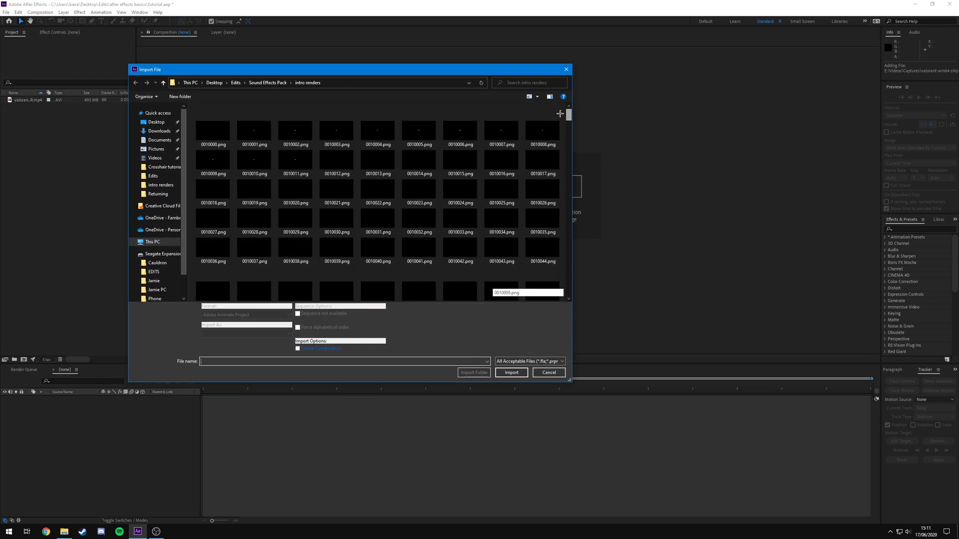
{"action": "left_click", "coordinate": [211, 126]}
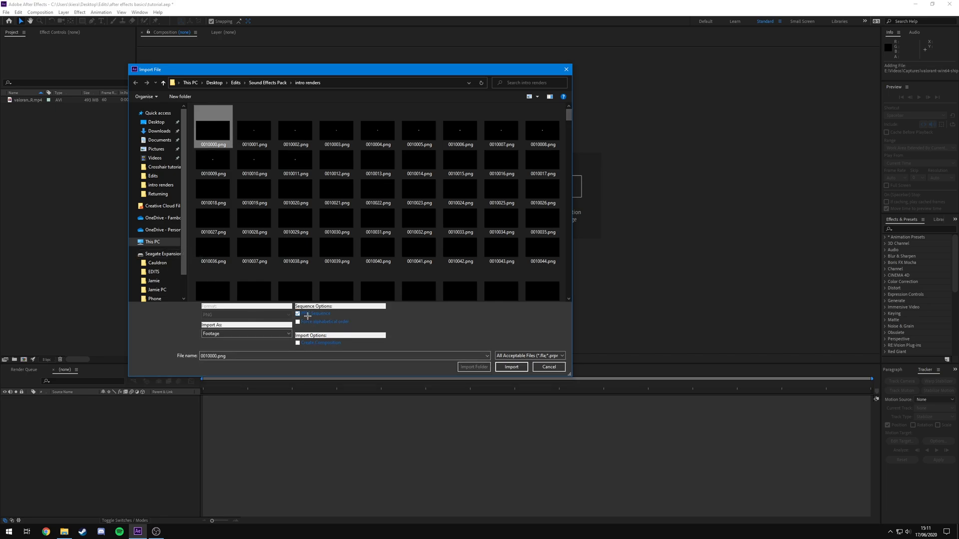
{"action": "left_click", "coordinate": [512, 367]}
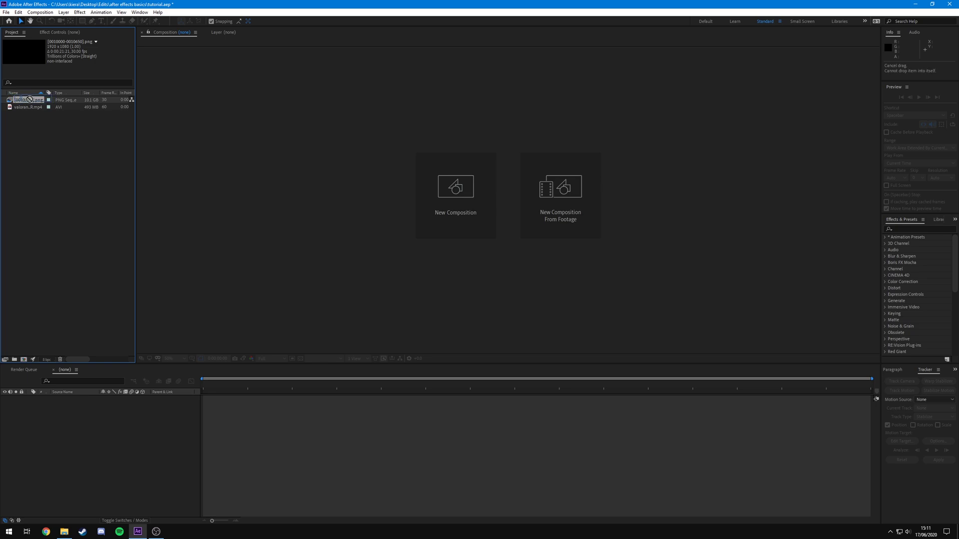
{"action": "left_click", "coordinate": [75, 182]}
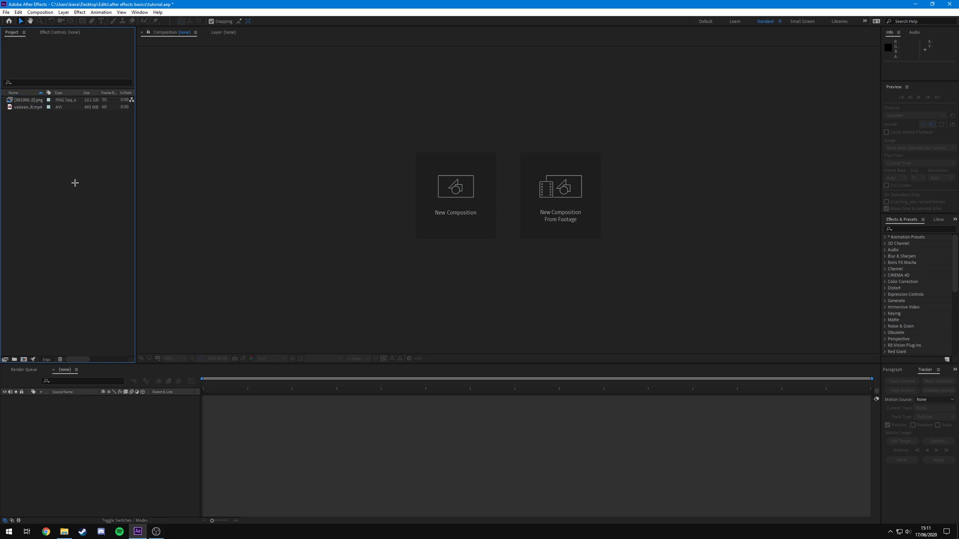
Try to set the PNG sequence's assumed frame rate to 60 frames per second, and delete the sequence from the project
{"action": "left_click", "coordinate": [40, 100]}
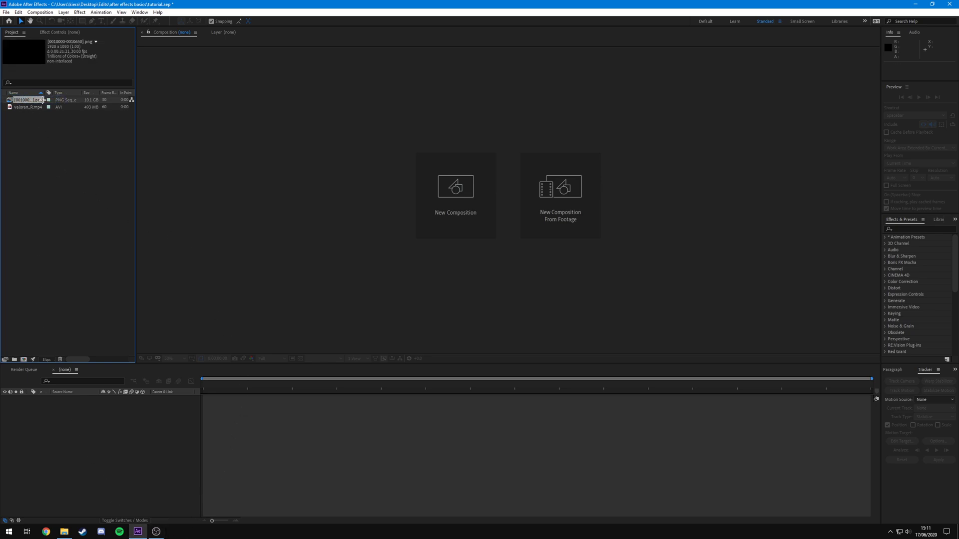
{"action": "left_click", "coordinate": [35, 120]}
{"action": "left_click", "coordinate": [27, 100]}
{"action": "right_click", "coordinate": [27, 100]}
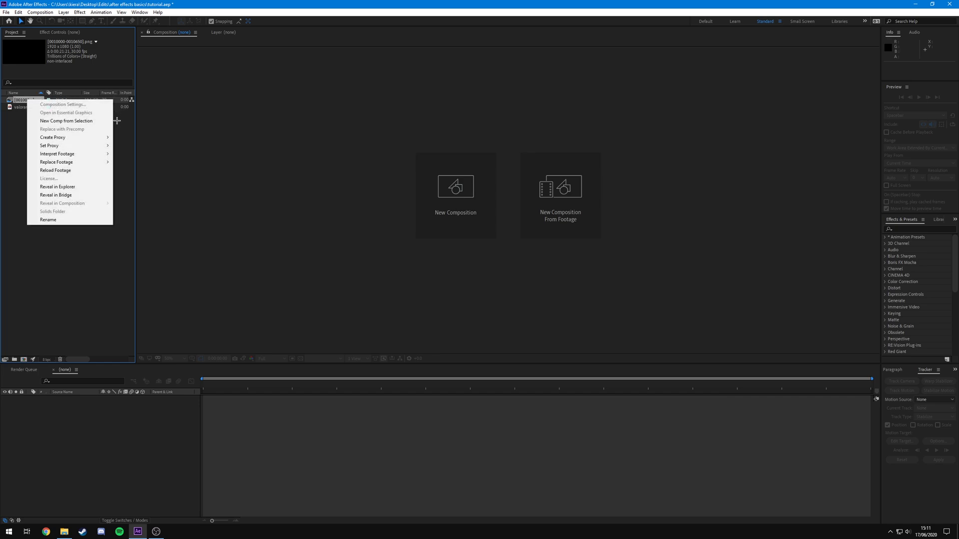
{"action": "right_click", "coordinate": [18, 99]}
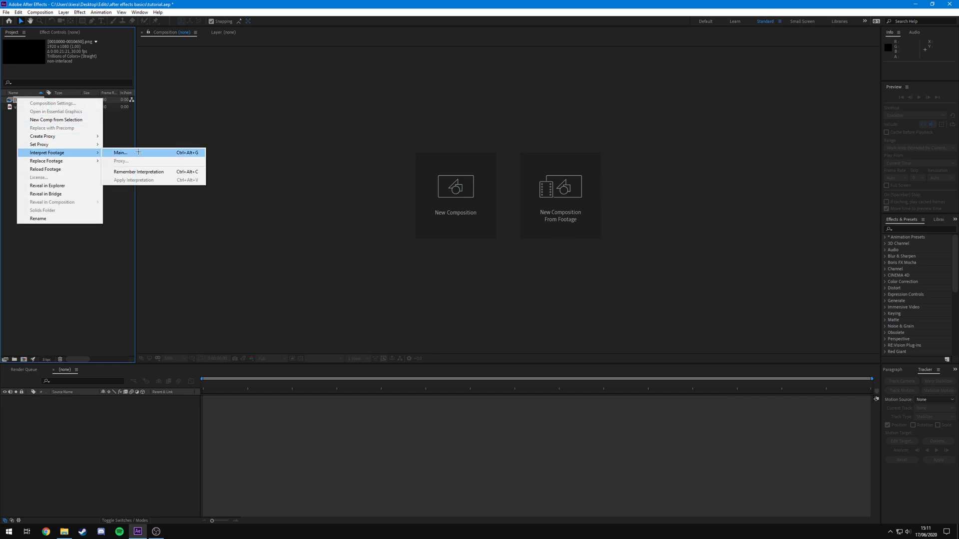
{"action": "left_click", "coordinate": [120, 152]}
{"action": "type", "text": "60"}
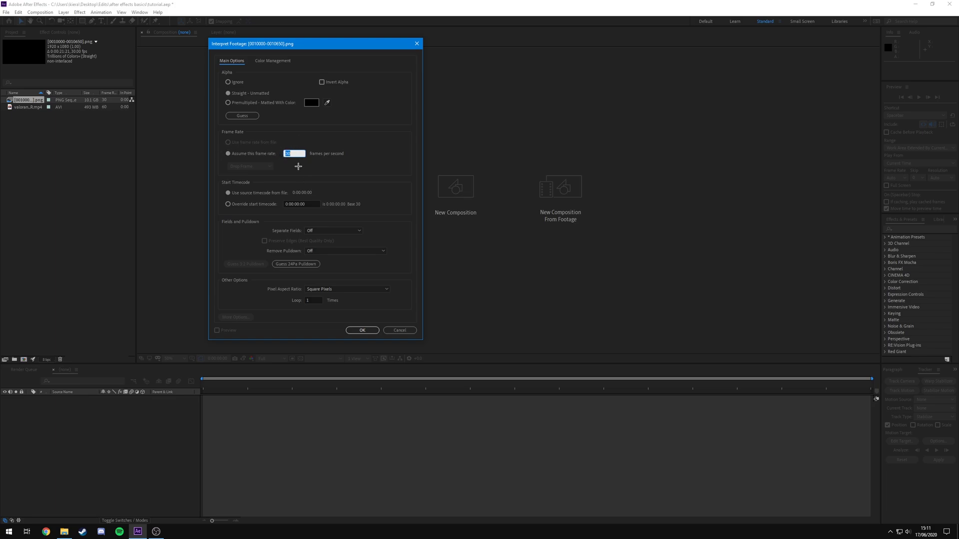
{"action": "type", "text": "60"}
{"action": "key", "text": "Return"}
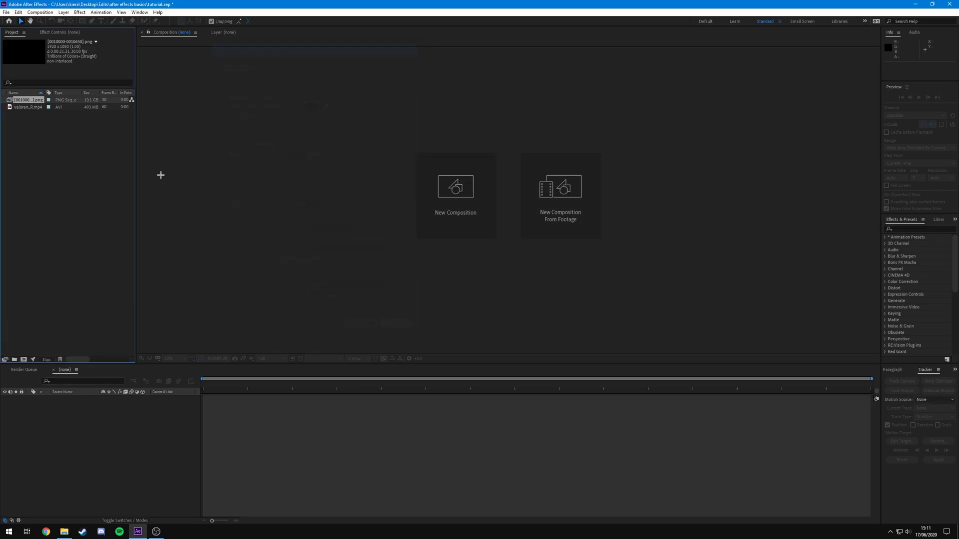
{"action": "key", "text": "Delete"}
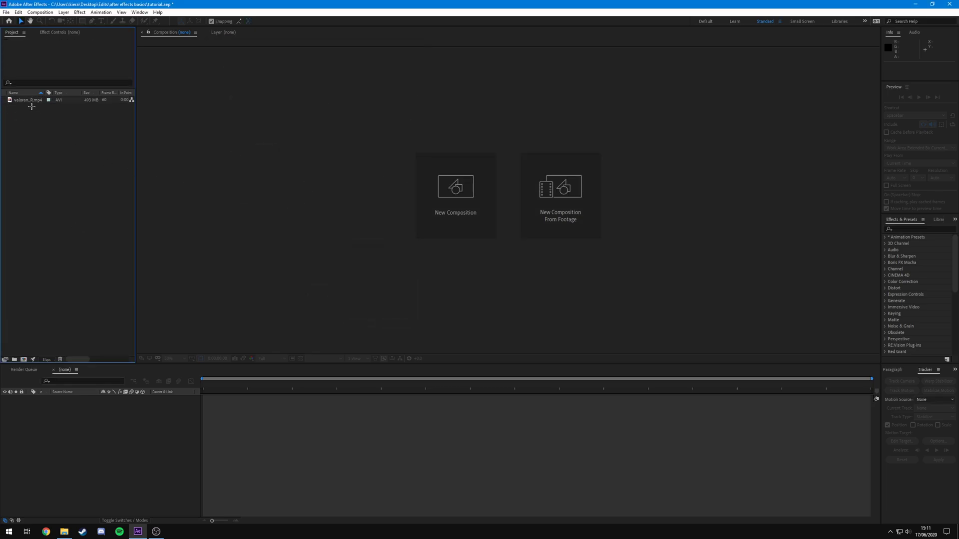
Check the frame rate in the Valorant clip's main Interpret Footage settings, keeping them as they are, and clear the selection
{"action": "left_click", "coordinate": [30, 100]}
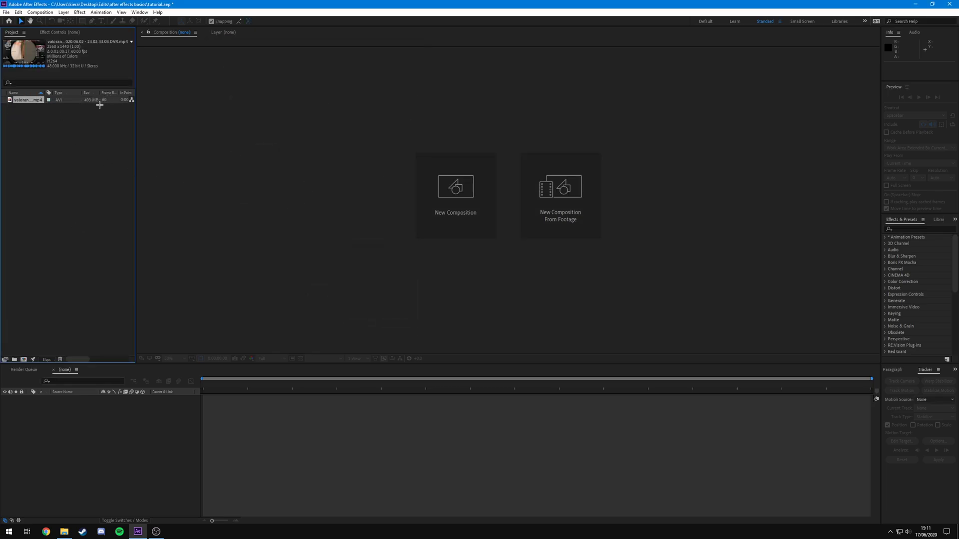
{"action": "right_click", "coordinate": [35, 101]}
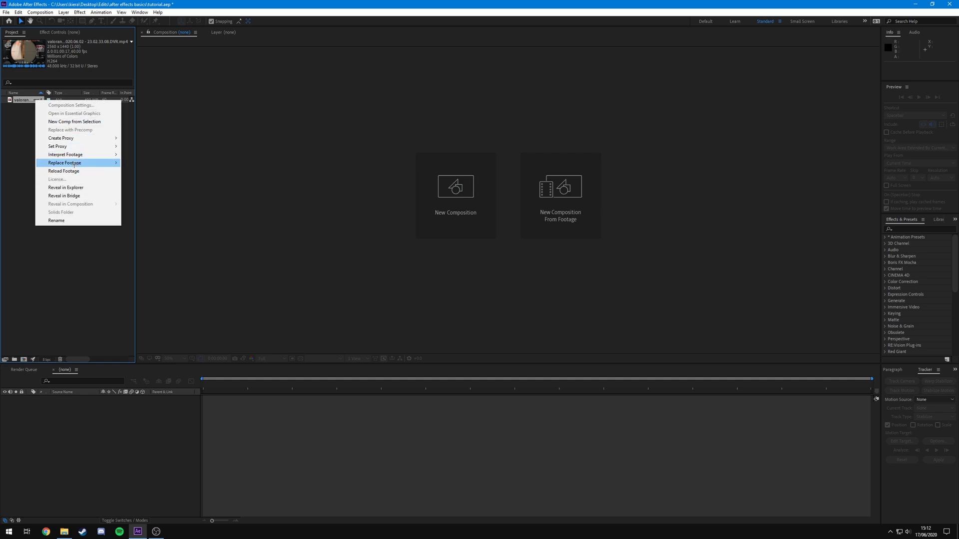
{"action": "mouse_move", "coordinate": [77, 155]}
{"action": "left_click", "coordinate": [150, 154]}
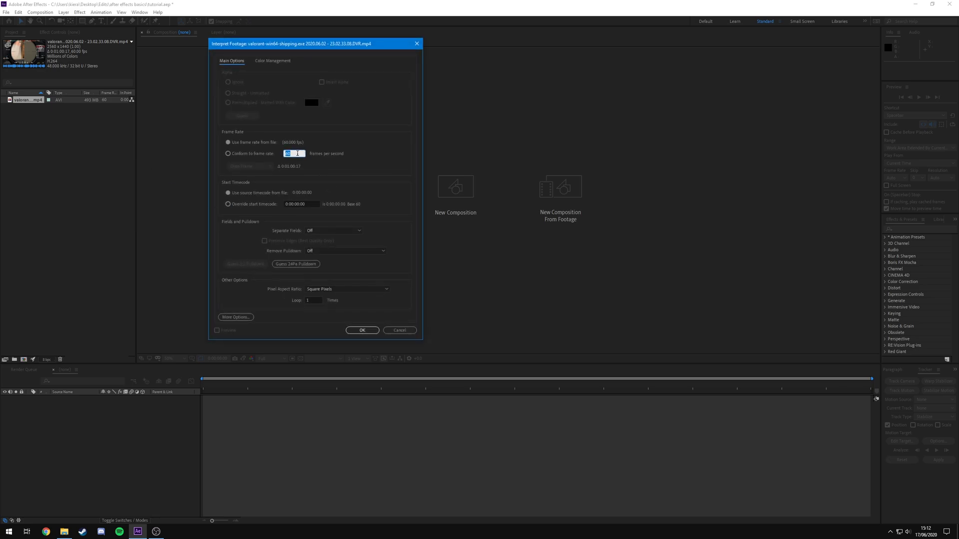
{"action": "left_click", "coordinate": [361, 330]}
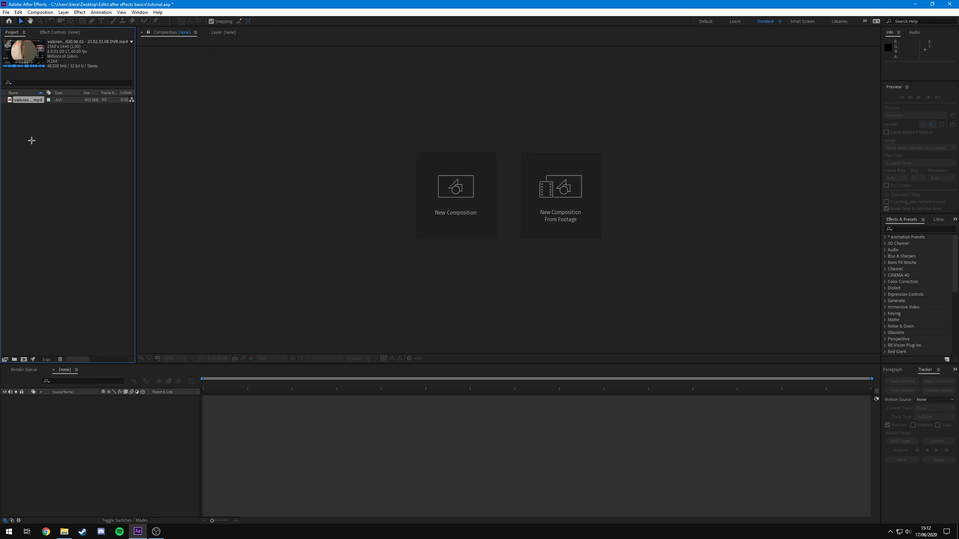
{"action": "left_click", "coordinate": [35, 139]}
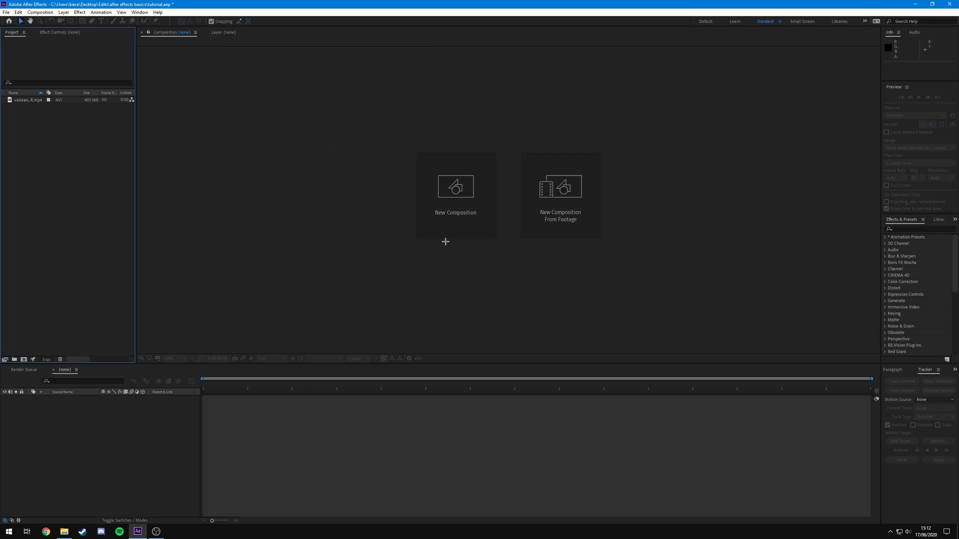
Create a 2560 x 1440 composition at 60 frames per second, half resolution, with a duration of 0:01:00:00
{"action": "left_click", "coordinate": [24, 360]}
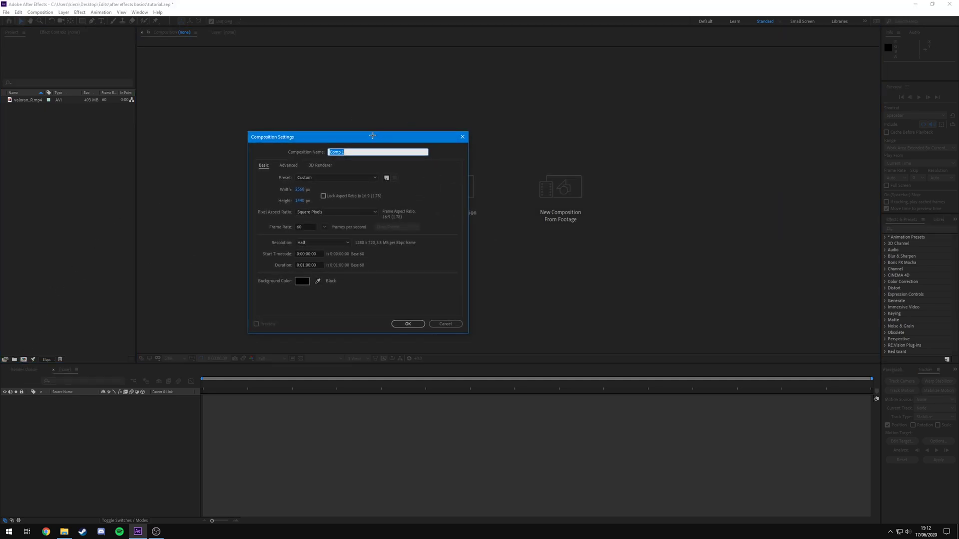
{"action": "left_click_drag", "start_coordinate": [371, 134], "coordinate": [417, 120]}
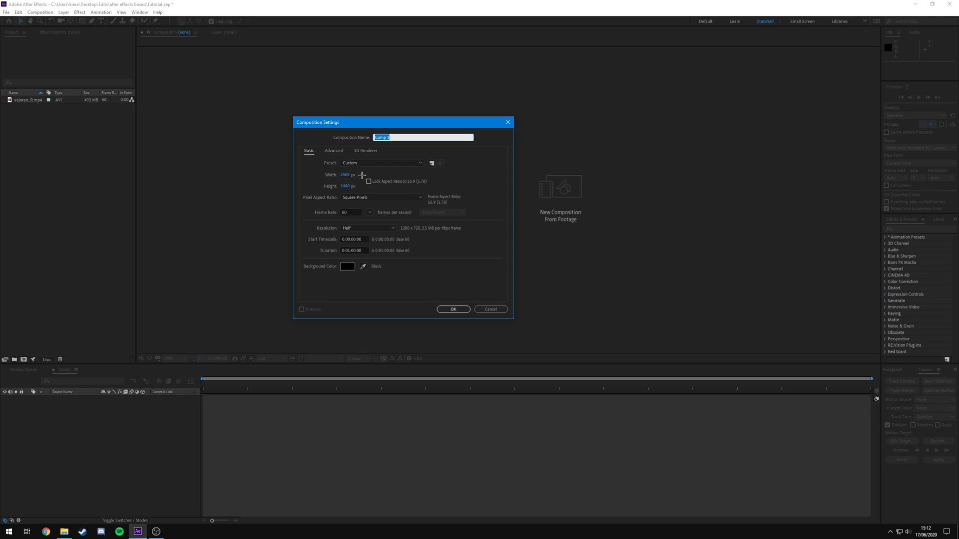
{"action": "left_click", "coordinate": [350, 211]}
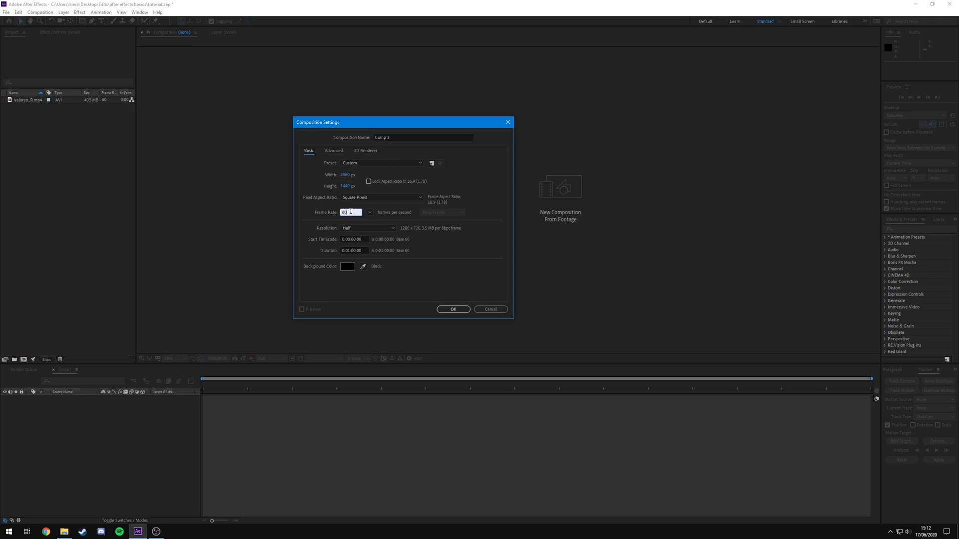
{"action": "left_click", "coordinate": [348, 250]}
{"action": "left_click", "coordinate": [454, 309]}
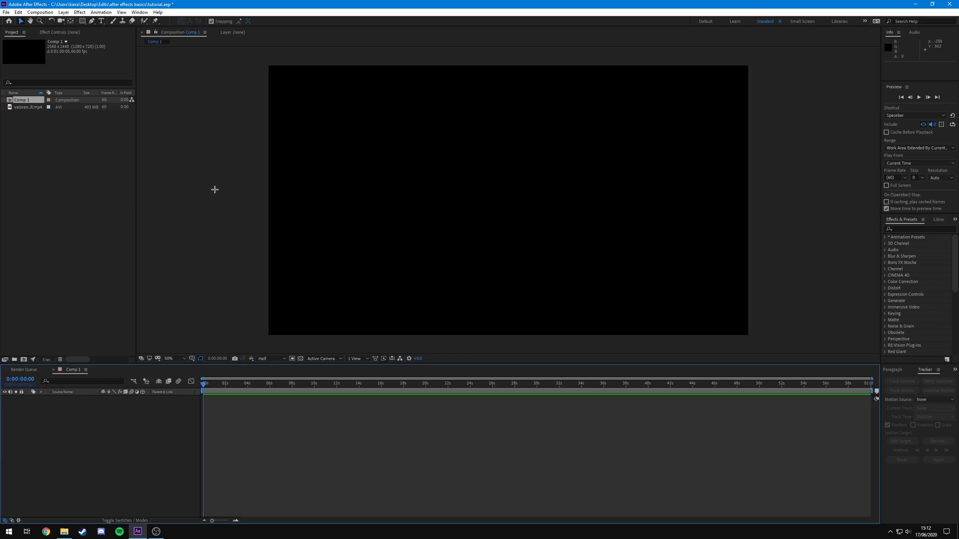
Undo the new composition's creation, redo it, and undo it again
{"action": "key", "text": "ctrl+z"}
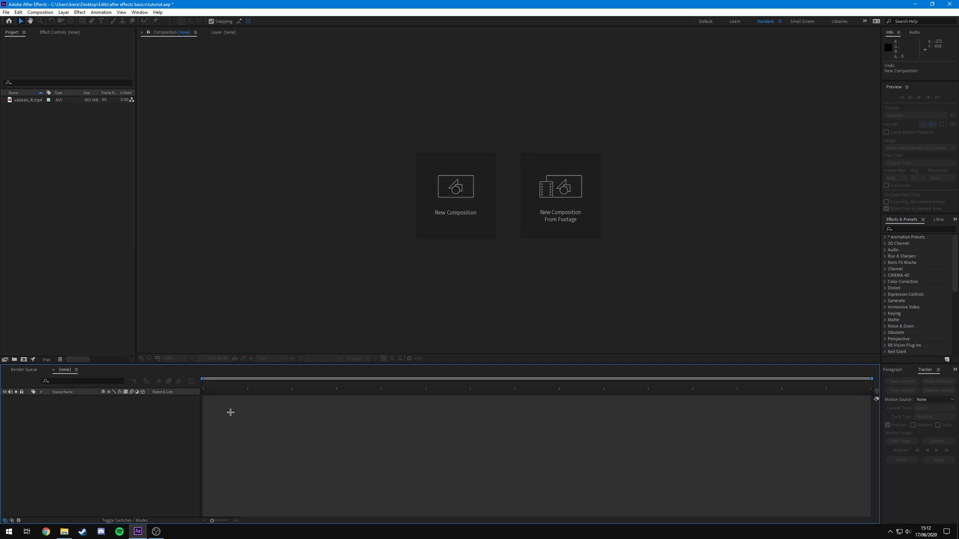
{"action": "key", "text": "ctrl+shift+z"}
{"action": "left_click", "coordinate": [25, 100]}
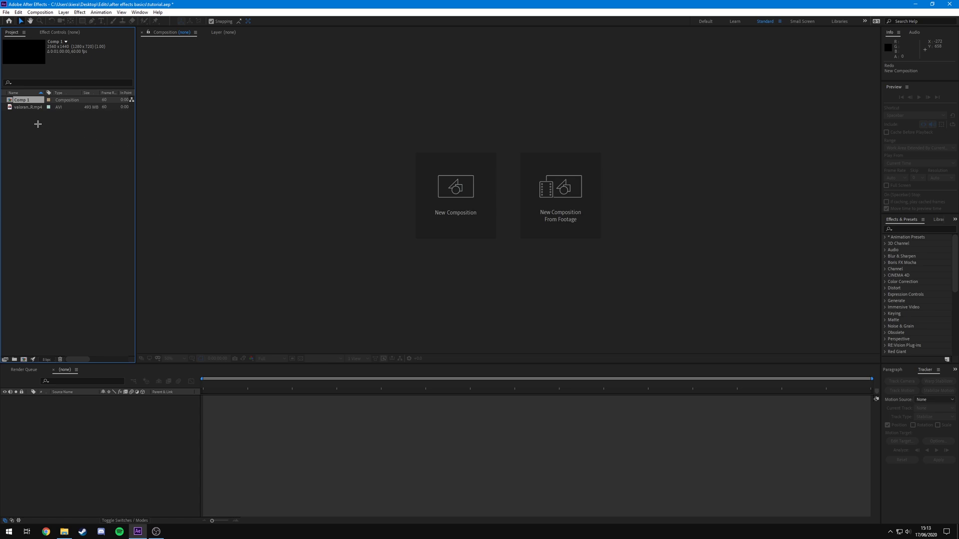
{"action": "key", "text": "ctrl+z"}
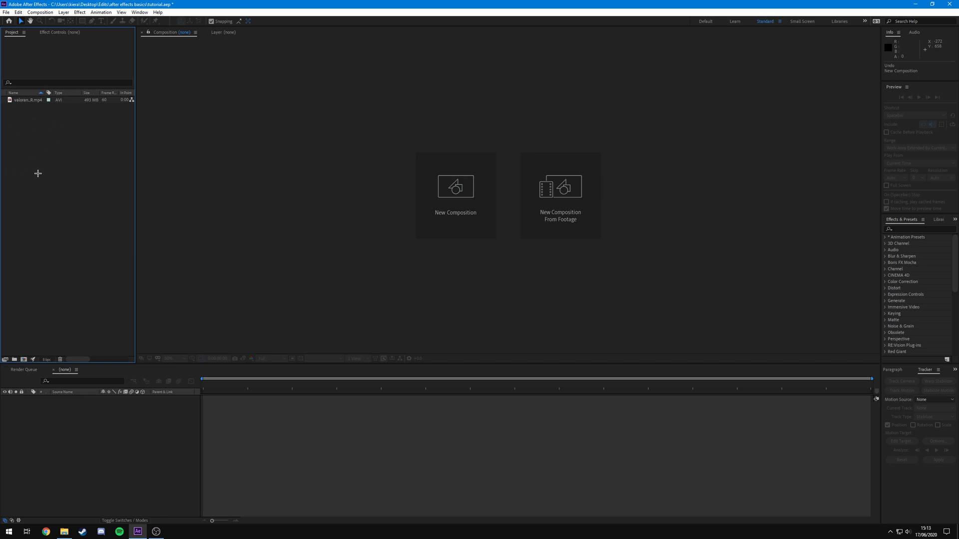
Create a composition directly from the Valorant clip so it matches the footage settings, and undo its creation
{"action": "mouse_move", "coordinate": [28, 100]}
{"action": "left_mouse_down"}
{"action": "mouse_move", "coordinate": [30, 131]}
{"action": "mouse_move", "coordinate": [47, 111]}
{"action": "mouse_move", "coordinate": [32, 100]}
{"action": "left_mouse_up"}
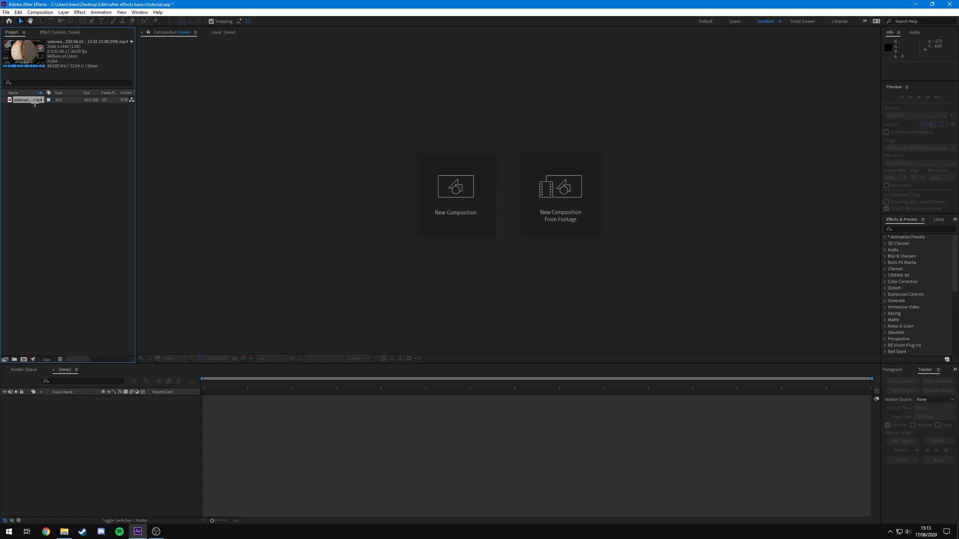
{"action": "left_click_drag", "start_coordinate": [34, 102], "coordinate": [24, 358]}
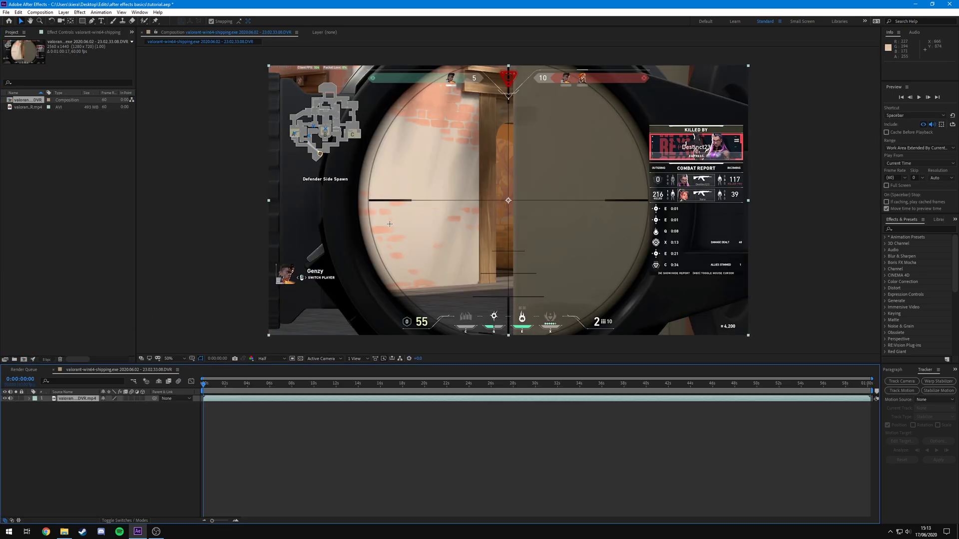
{"action": "left_click", "coordinate": [32, 111]}
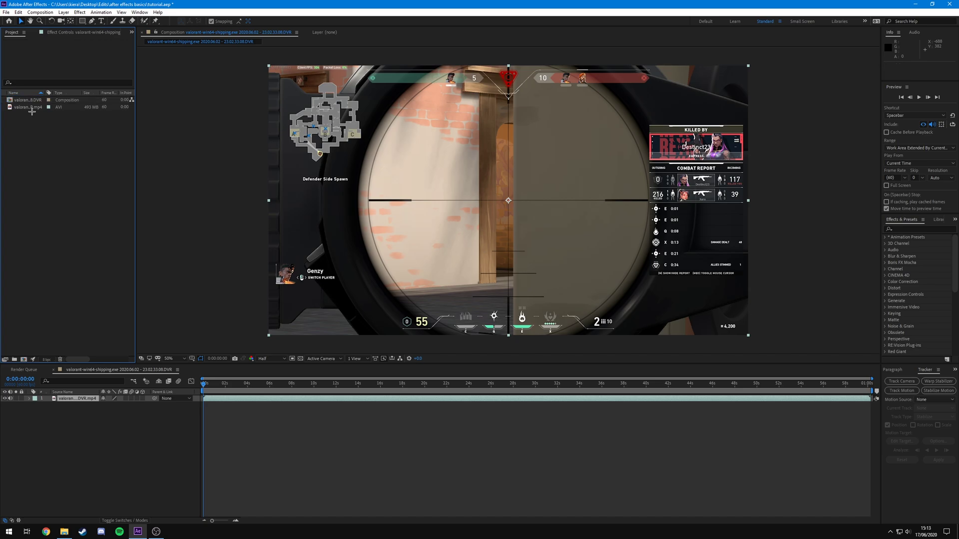
{"action": "key", "text": "ctrl+z"}
Create a 2560 x 1440, 60 fps, one-minute composition named "composition" and clear its selection in the project
{"action": "left_click", "coordinate": [456, 189]}
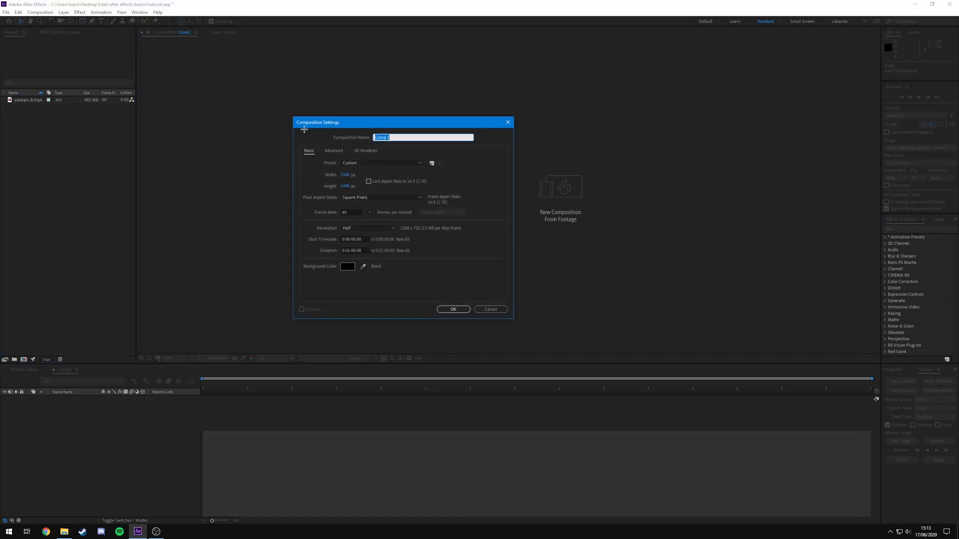
{"action": "type", "text": "composition"}
{"action": "left_click", "coordinate": [454, 310]}
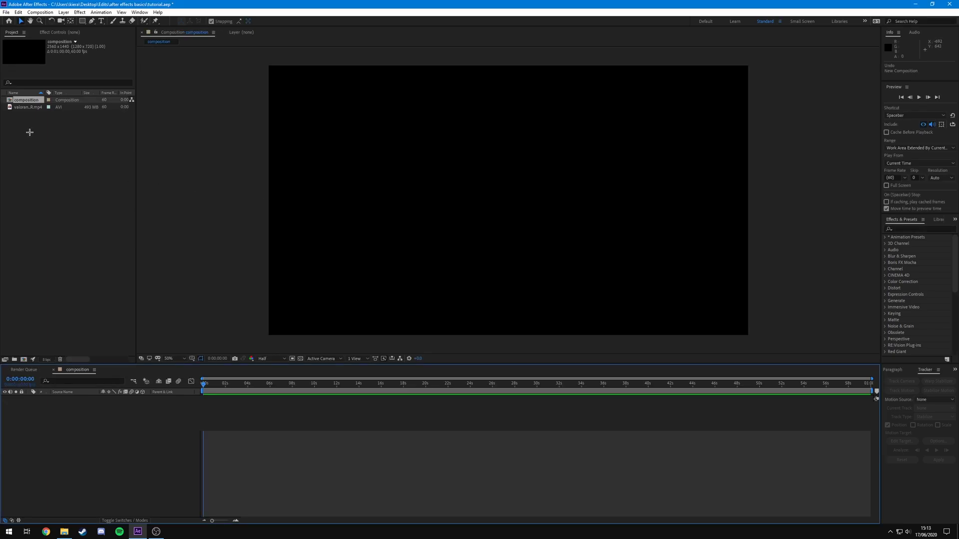
{"action": "left_click", "coordinate": [37, 153]}
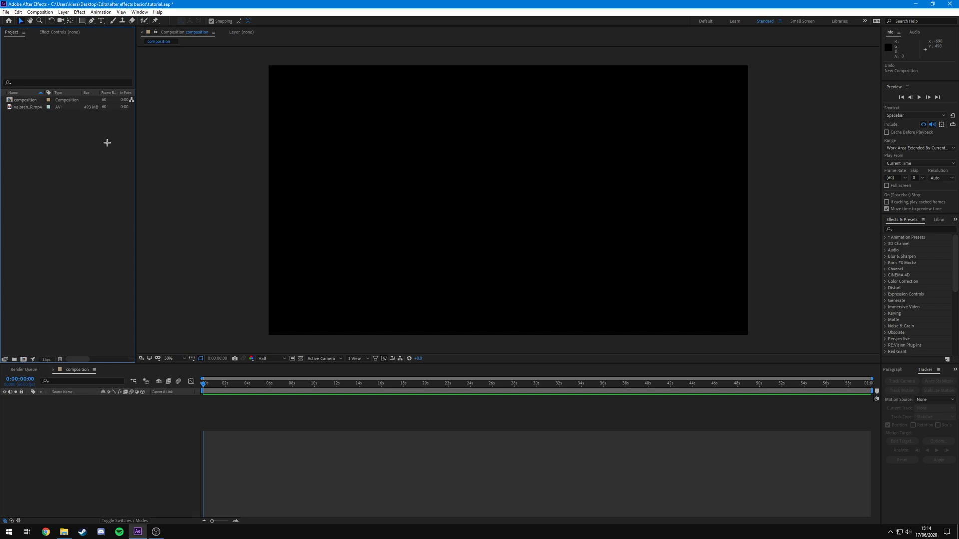
Add the Valorant clip to the timeline as a layer and scrub through its opening seconds
{"action": "left_click_drag", "start_coordinate": [34, 107], "coordinate": [85, 407]}
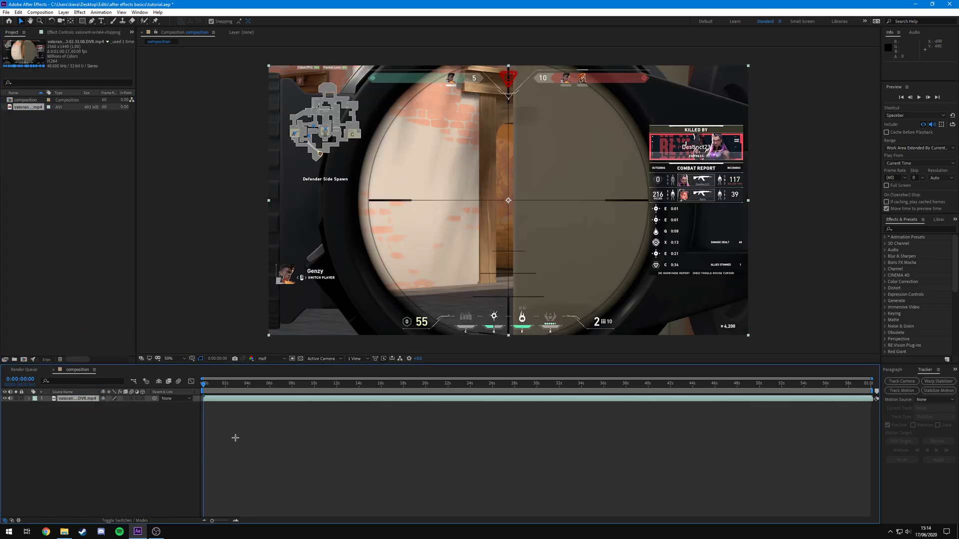
{"action": "left_click_drag", "start_coordinate": [203, 383], "coordinate": [374, 420]}
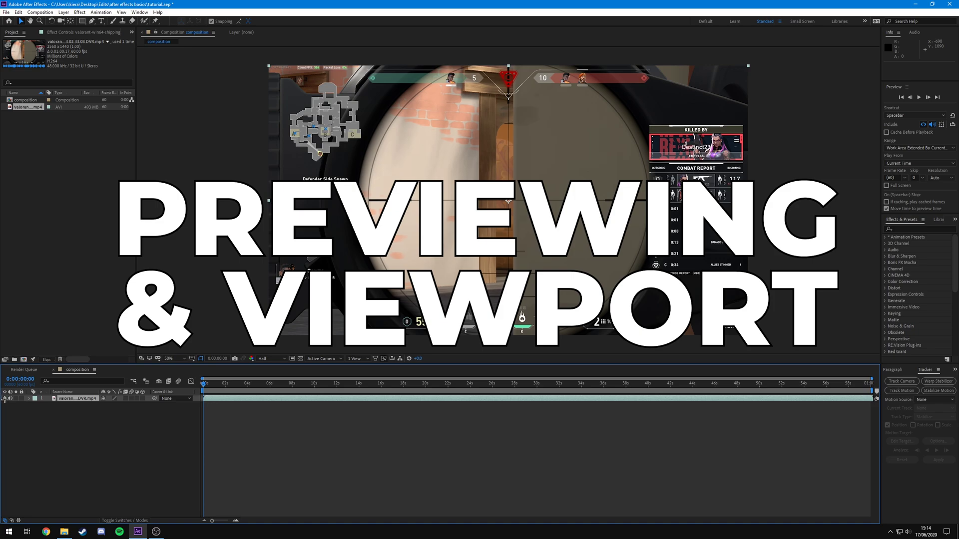
Hide the Valorant layer's video and move the current time to 0:00:07:02
{"action": "left_click", "coordinate": [6, 399]}
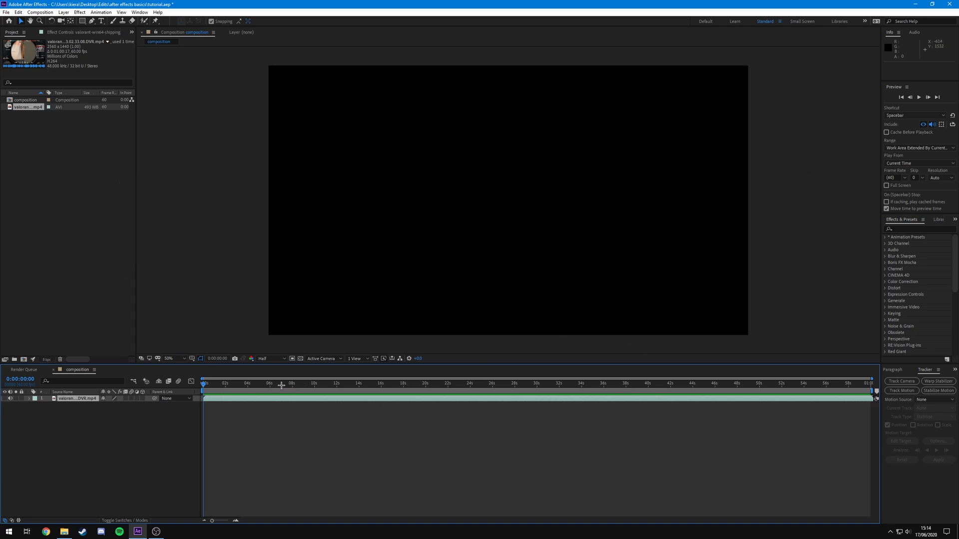
{"action": "left_click", "coordinate": [281, 385]}
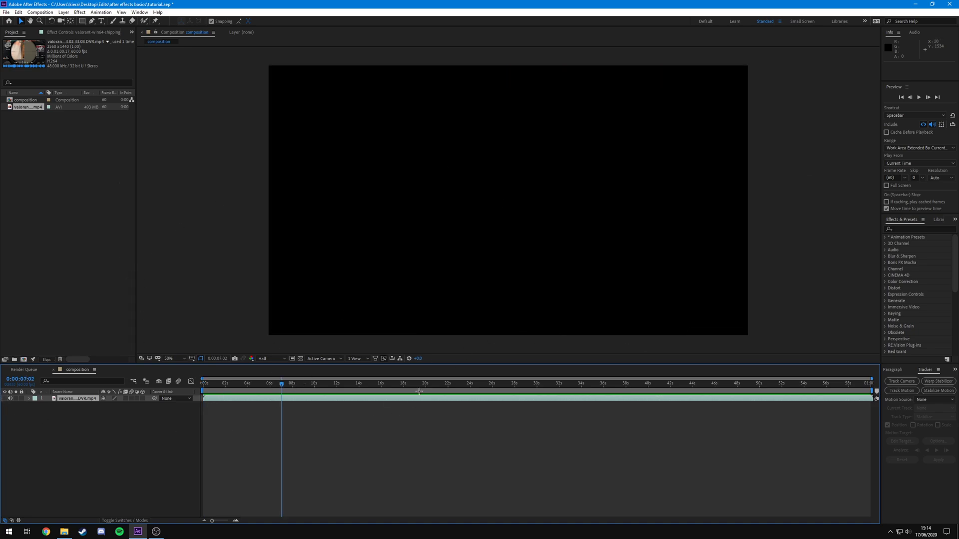
Make the Valorant layer's video visible again and move the current time to 0:00:06:10
{"action": "left_click", "coordinate": [6, 399]}
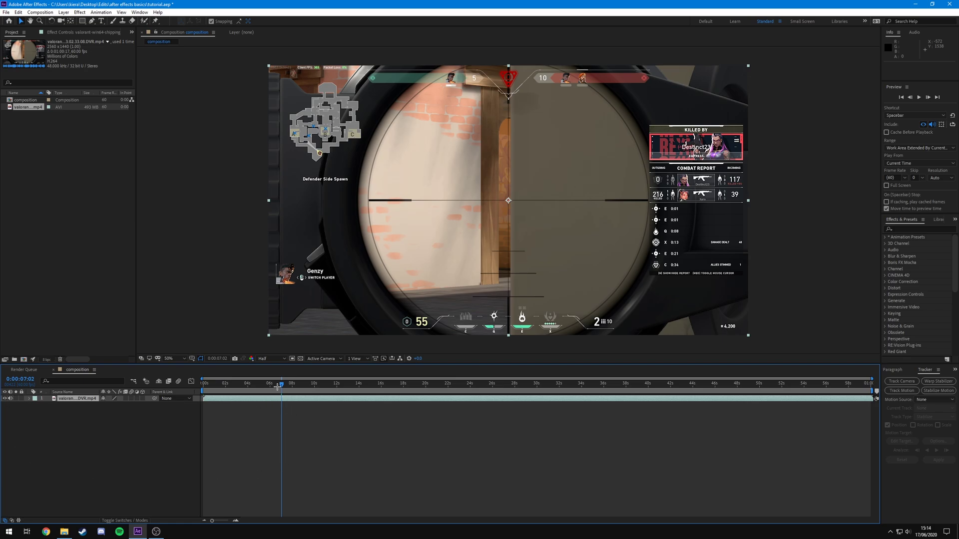
{"action": "mouse_move", "coordinate": [277, 387]}
{"action": "left_mouse_down"}
{"action": "mouse_move", "coordinate": [250, 384]}
{"action": "mouse_move", "coordinate": [294, 382]}
{"action": "left_mouse_up"}
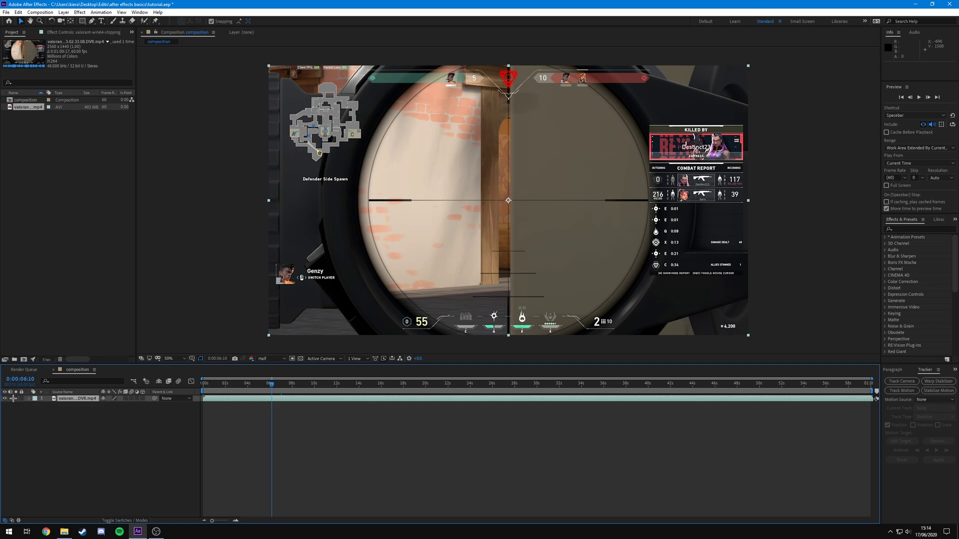
Try the composition preview at Full, Half and Third resolution, and set it to Quarter
{"action": "left_click", "coordinate": [270, 358]}
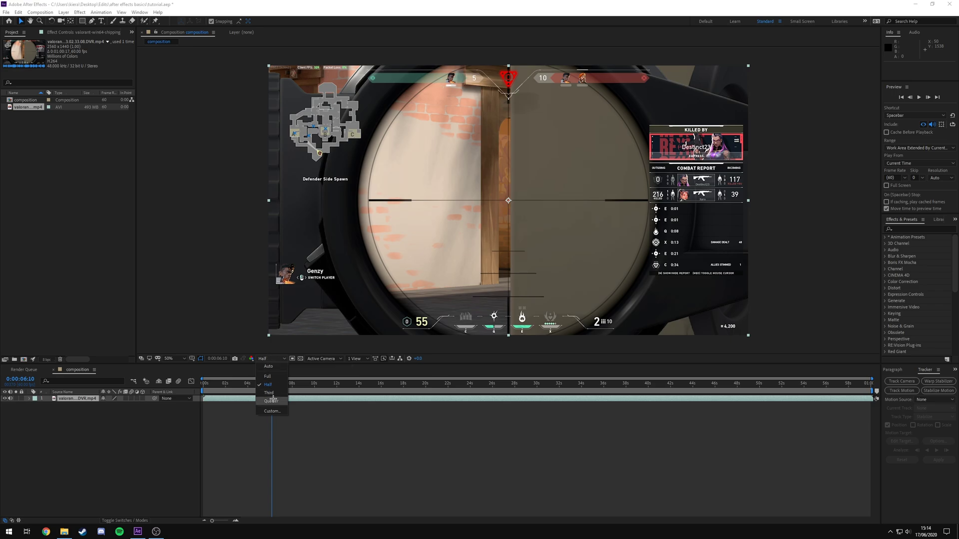
{"action": "left_click", "coordinate": [267, 377]}
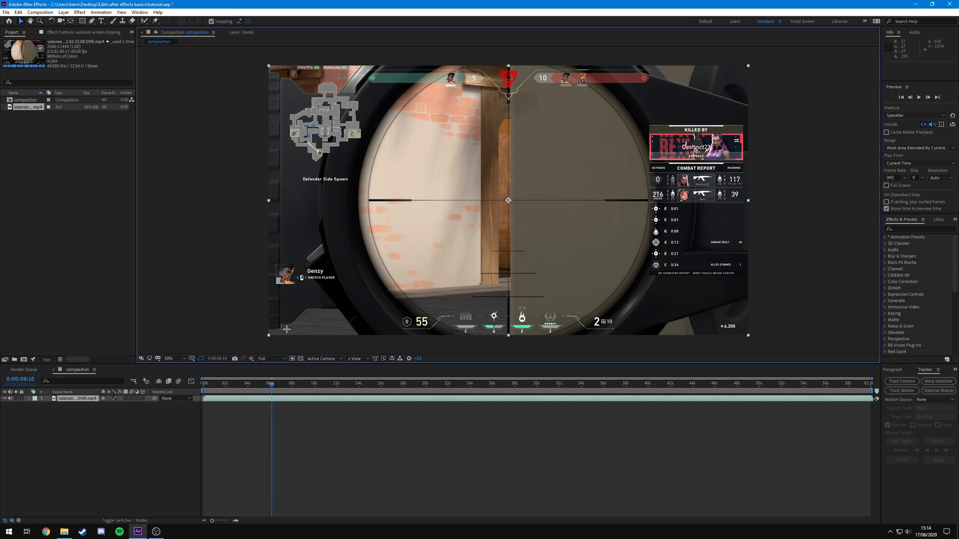
{"action": "left_click", "coordinate": [215, 318]}
{"action": "left_click", "coordinate": [269, 359]}
{"action": "left_click", "coordinate": [271, 384]}
{"action": "left_click", "coordinate": [274, 359]}
{"action": "left_click", "coordinate": [275, 393]}
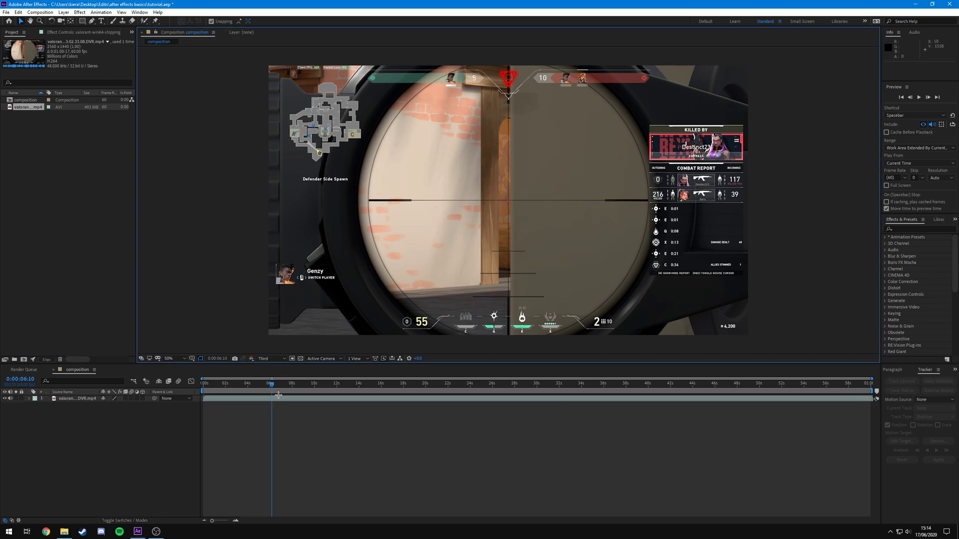
{"action": "left_click", "coordinate": [274, 359]}
{"action": "left_click", "coordinate": [274, 402]}
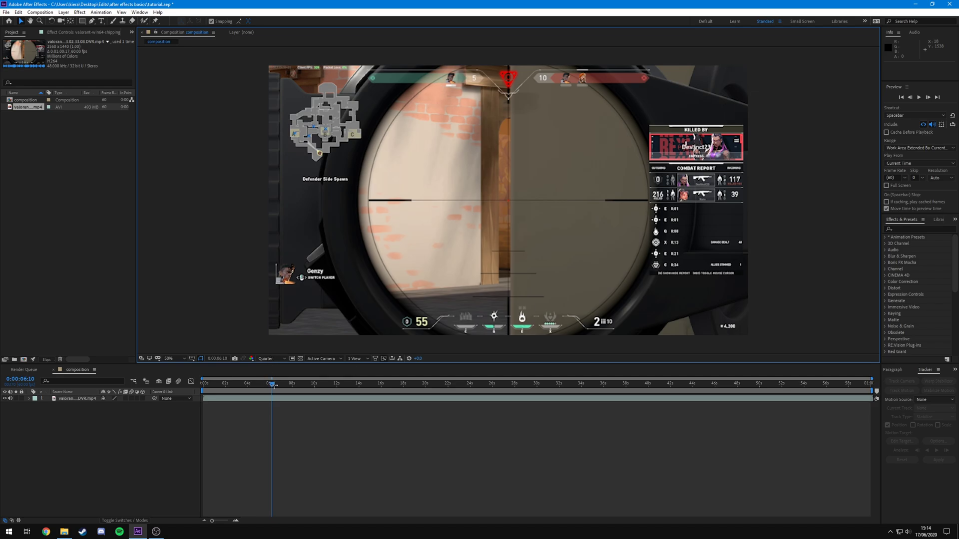
Scrub the clip at Quarter resolution to 0:00:10:53 and return the current time to 0:00:05:13
{"action": "mouse_move", "coordinate": [273, 384]}
{"action": "left_mouse_down"}
{"action": "mouse_move", "coordinate": [291, 388]}
{"action": "mouse_move", "coordinate": [276, 385]}
{"action": "left_mouse_up"}
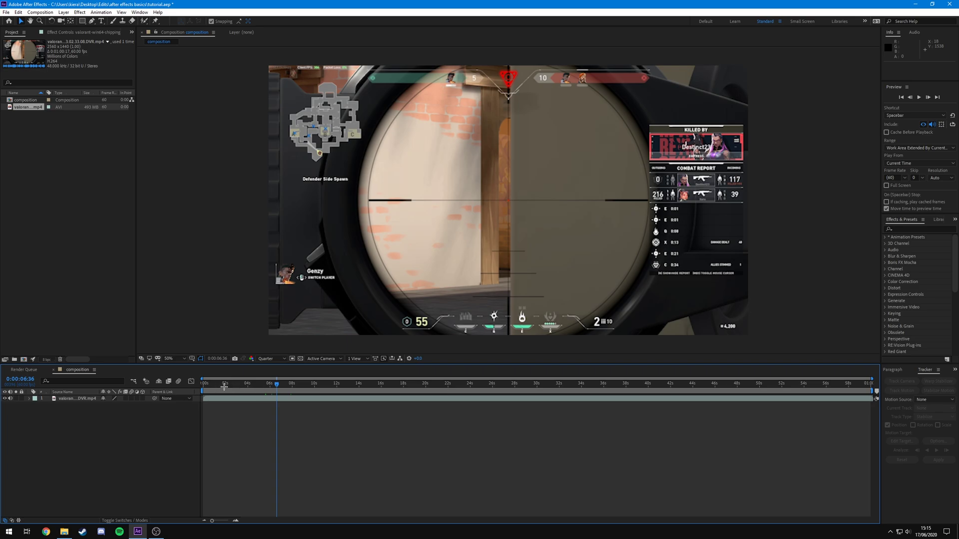
{"action": "left_click", "coordinate": [274, 358]}
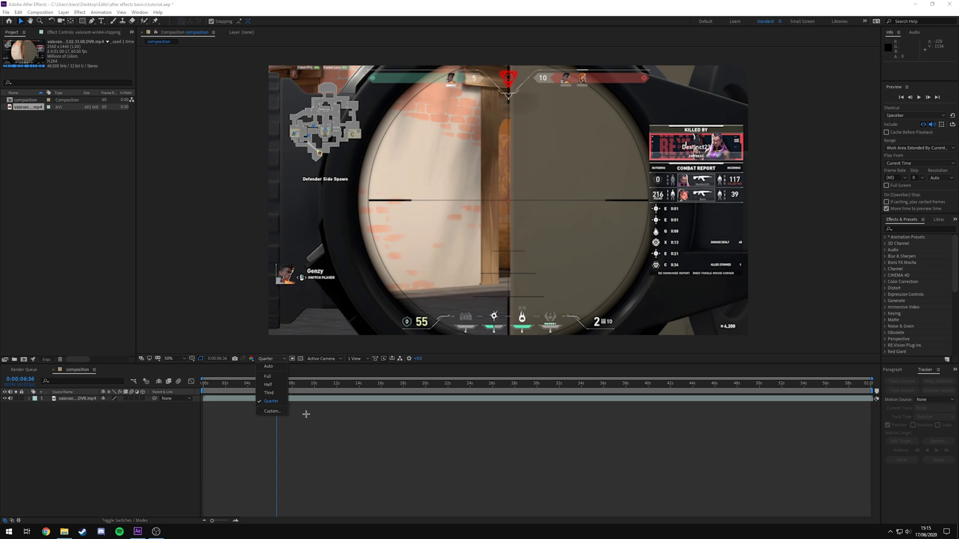
{"action": "left_click", "coordinate": [280, 385]}
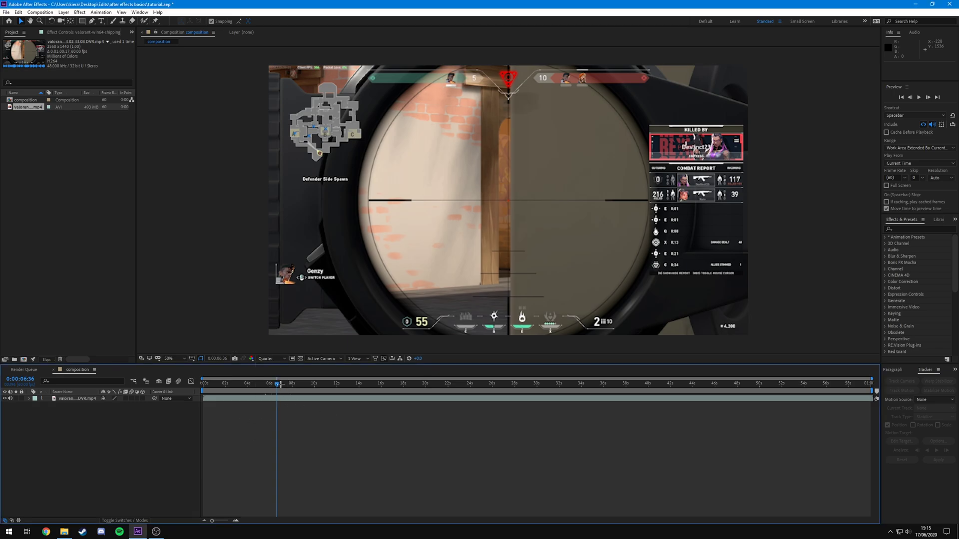
{"action": "left_click_drag", "start_coordinate": [280, 385], "coordinate": [324, 385]}
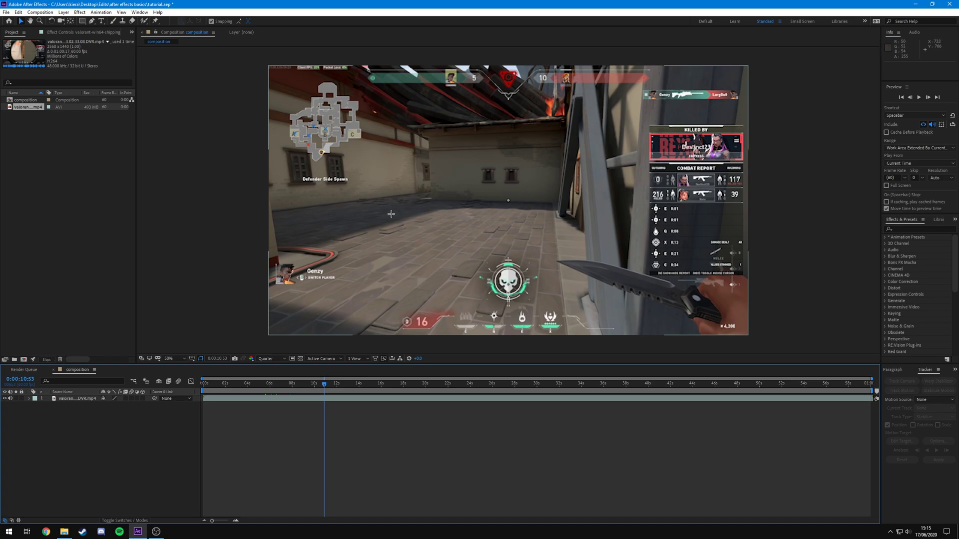
{"action": "left_click", "coordinate": [261, 384]}
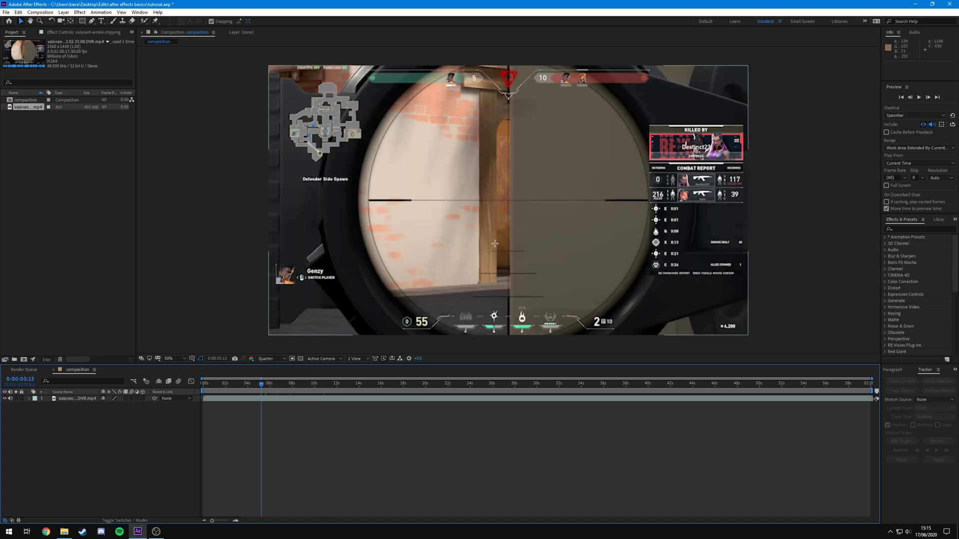
Switch the preview resolution to Full for comparison and set it back to Quarter
{"action": "left_click", "coordinate": [270, 358]}
{"action": "left_click", "coordinate": [268, 372]}
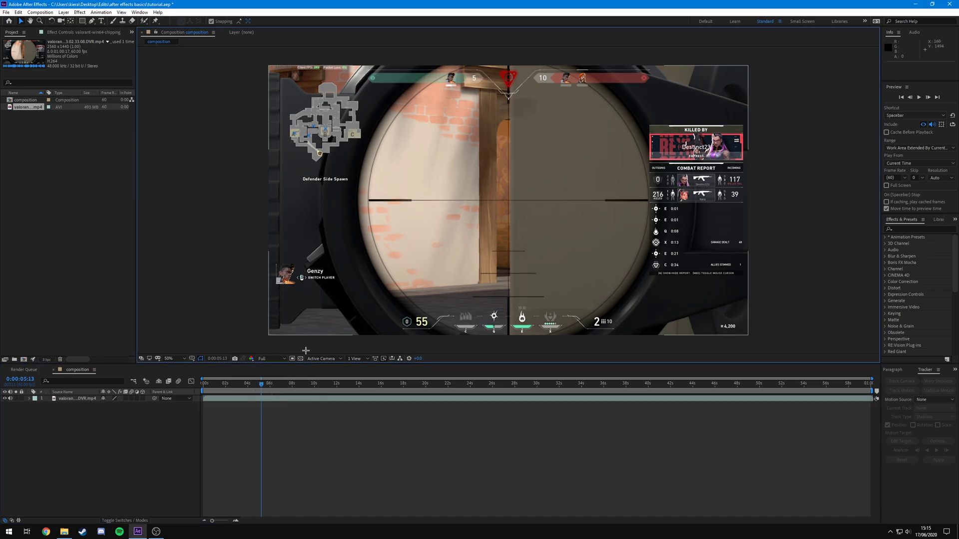
{"action": "left_click", "coordinate": [270, 359]}
{"action": "left_click", "coordinate": [261, 395]}
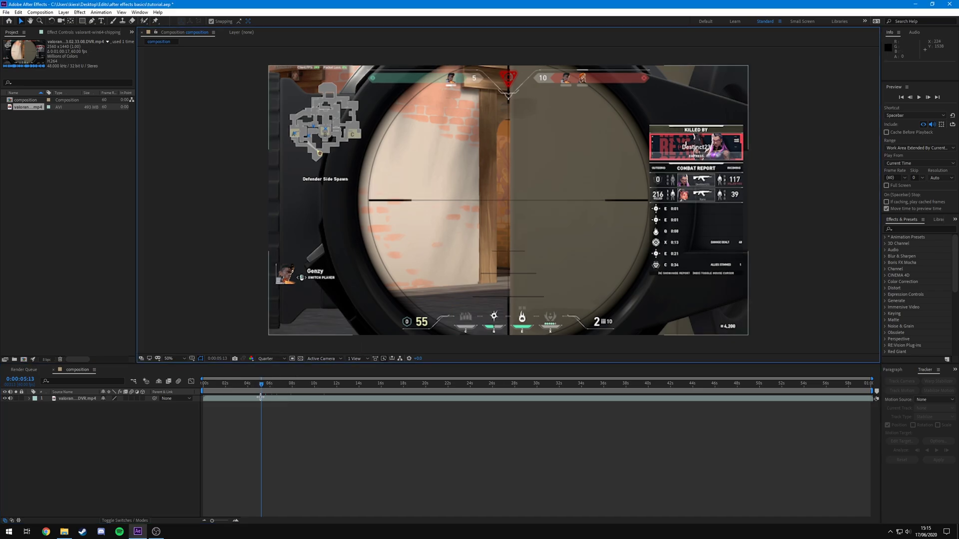
Try viewer magnifications of 400%, 1.5% and 100%, and set the magnification to Fit
{"action": "left_click", "coordinate": [164, 359]}
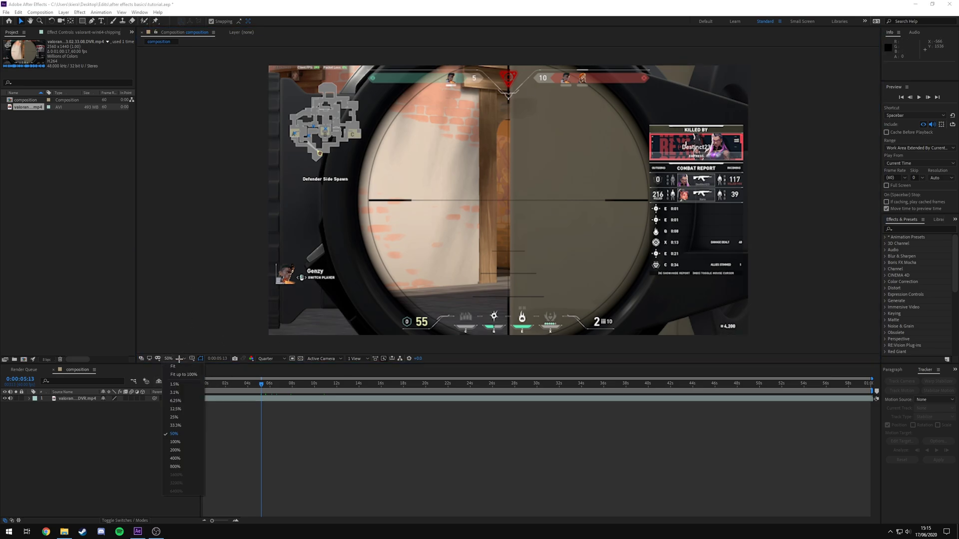
{"action": "left_click", "coordinate": [177, 459]}
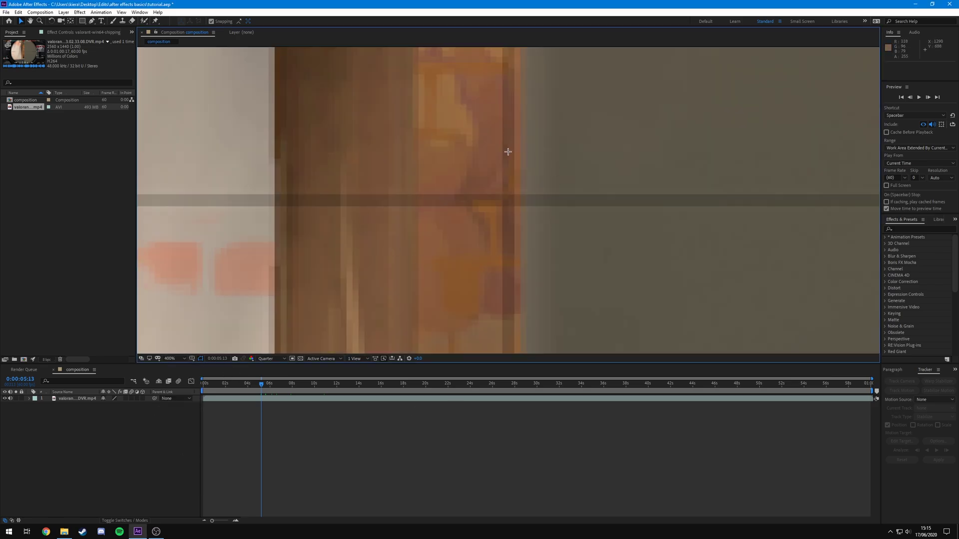
{"action": "left_click", "coordinate": [176, 359]}
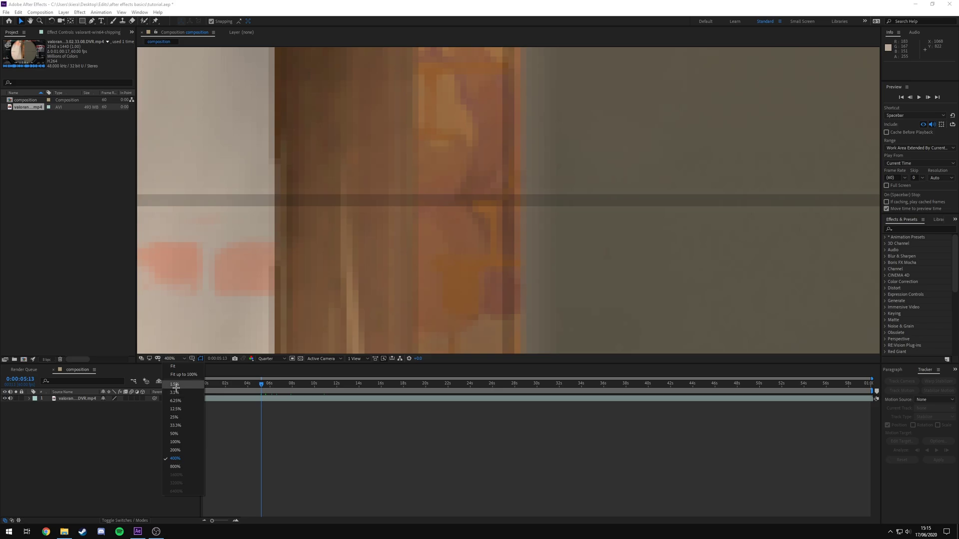
{"action": "left_click", "coordinate": [178, 401]}
{"action": "left_click", "coordinate": [176, 359]}
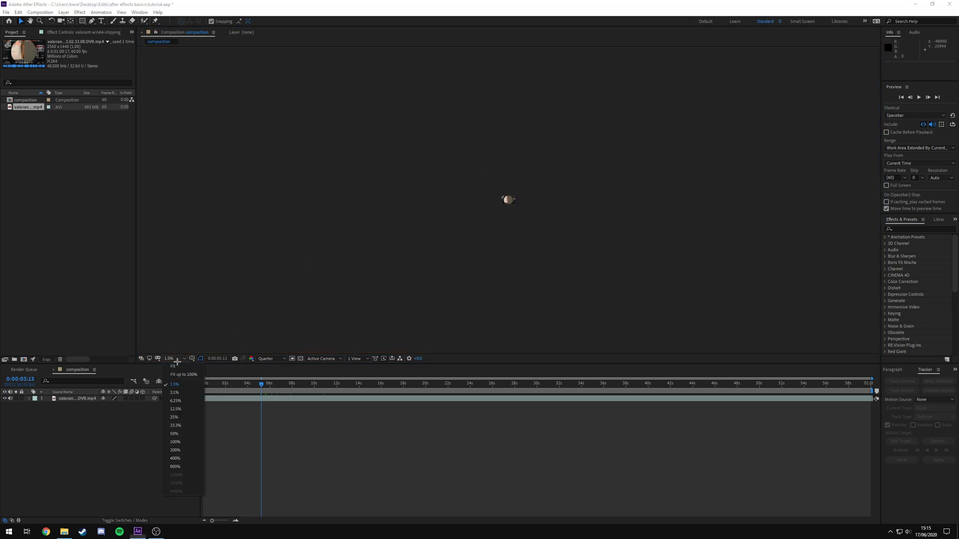
{"action": "left_click", "coordinate": [181, 435]}
{"action": "left_click", "coordinate": [176, 359]}
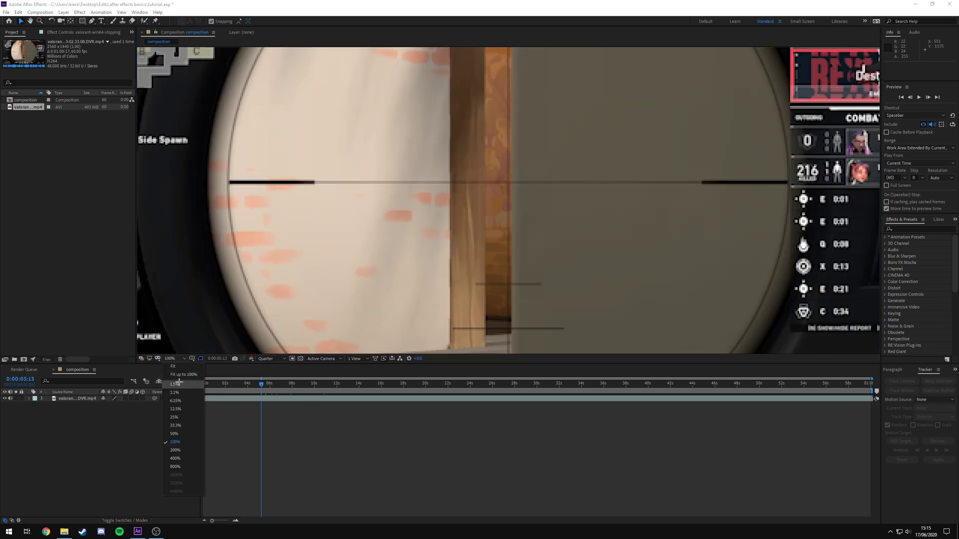
{"action": "left_click", "coordinate": [175, 367]}
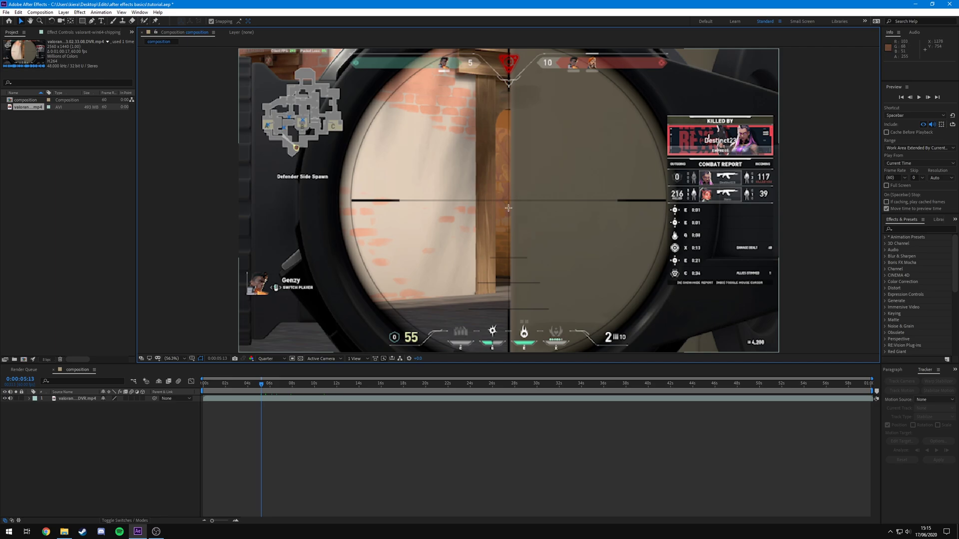
Zoom in and out of the composition view, pan around the enlarged footage, and restore the Fit magnification
{"action": "scroll", "coordinate": [507, 202], "scroll_direction": "up", "scroll_amount": 2}
{"action": "scroll", "coordinate": [524, 208], "scroll_direction": "down", "scroll_amount": 4}
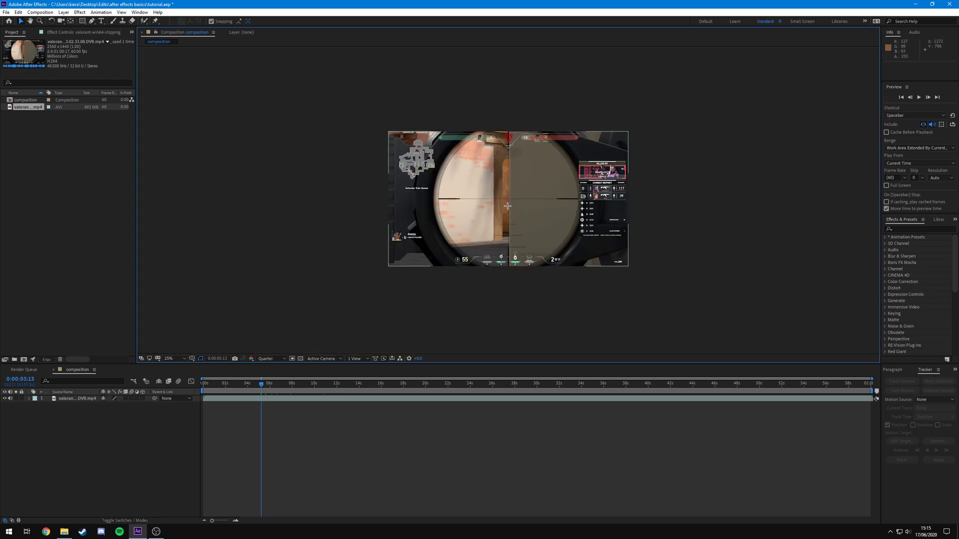
{"action": "scroll", "coordinate": [558, 219], "scroll_direction": "up", "scroll_amount": 2}
{"action": "key", "text": "h"}
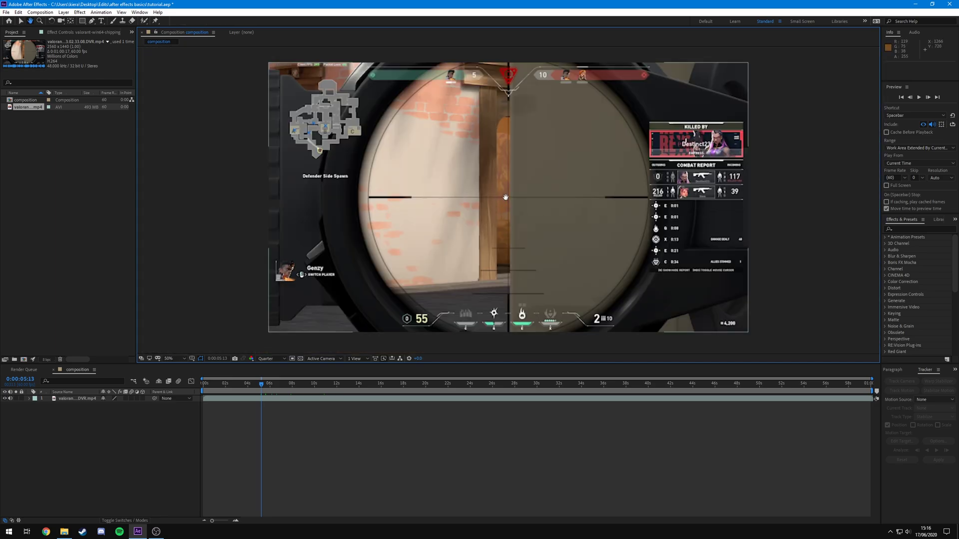
{"action": "left_click_drag", "start_coordinate": [506, 197], "coordinate": [463, 205]}
{"action": "scroll", "coordinate": [477, 218], "scroll_direction": "up", "scroll_amount": 1}
{"action": "scroll", "coordinate": [473, 220], "scroll_direction": "up", "scroll_amount": 1}
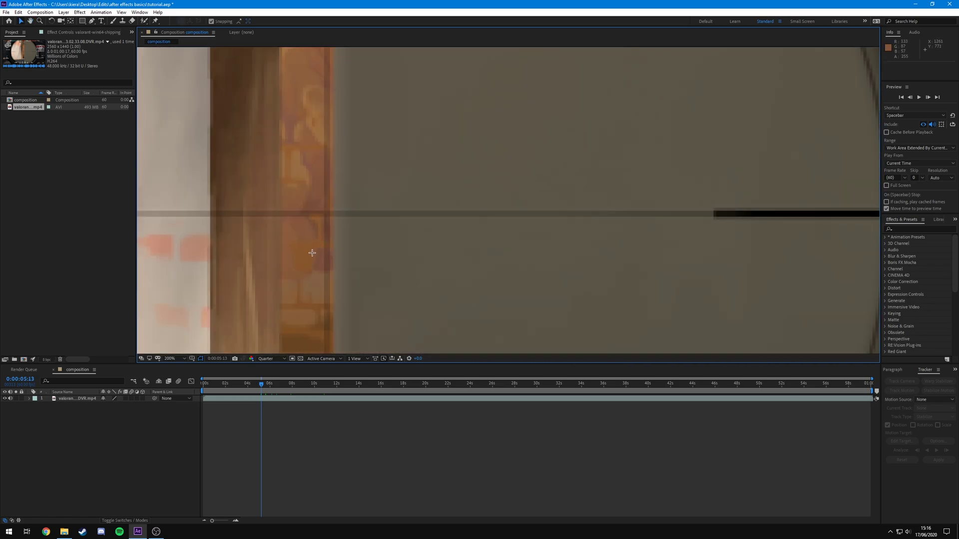
{"action": "left_click_drag", "start_coordinate": [310, 252], "coordinate": [650, 163]}
{"action": "left_click_drag", "start_coordinate": [394, 245], "coordinate": [744, 138]}
{"action": "left_click_drag", "start_coordinate": [417, 200], "coordinate": [437, 90]}
{"action": "left_click_drag", "start_coordinate": [650, 199], "coordinate": [388, 251]}
{"action": "left_click_drag", "start_coordinate": [717, 228], "coordinate": [310, 230]}
{"action": "scroll", "coordinate": [310, 230], "scroll_direction": "down", "scroll_amount": 5}
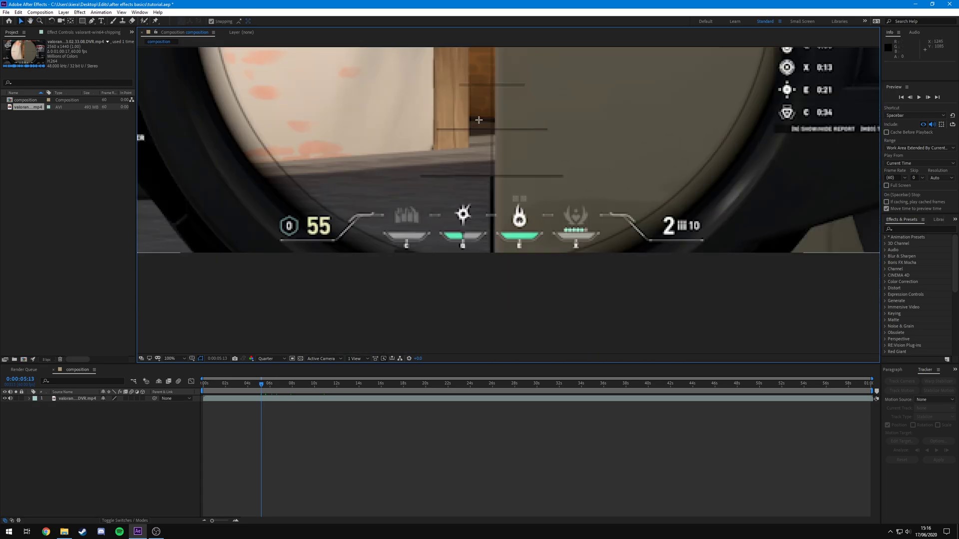
{"action": "left_click", "coordinate": [166, 359]}
{"action": "left_click", "coordinate": [173, 366]}
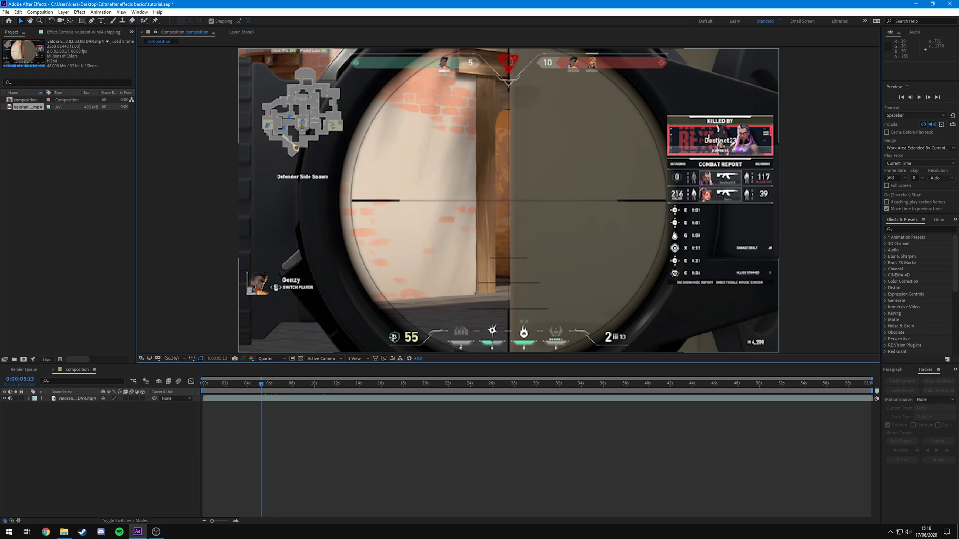
Raise the viewer's preview exposure strongly and reset it to 0
{"action": "left_click_drag", "start_coordinate": [417, 359], "coordinate": [455, 369]}
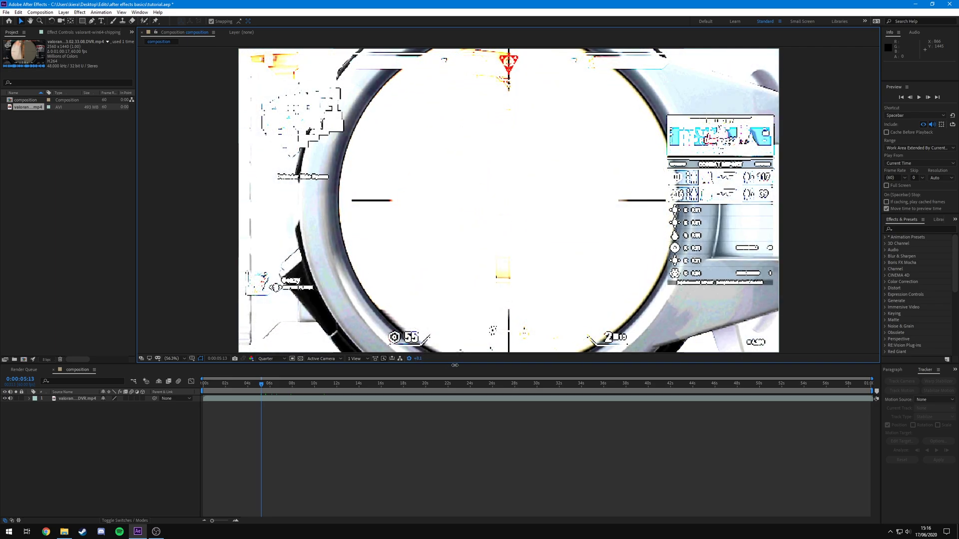
{"action": "left_click", "coordinate": [419, 360]}
{"action": "type", "text": "0"}
{"action": "key", "text": "Return"}
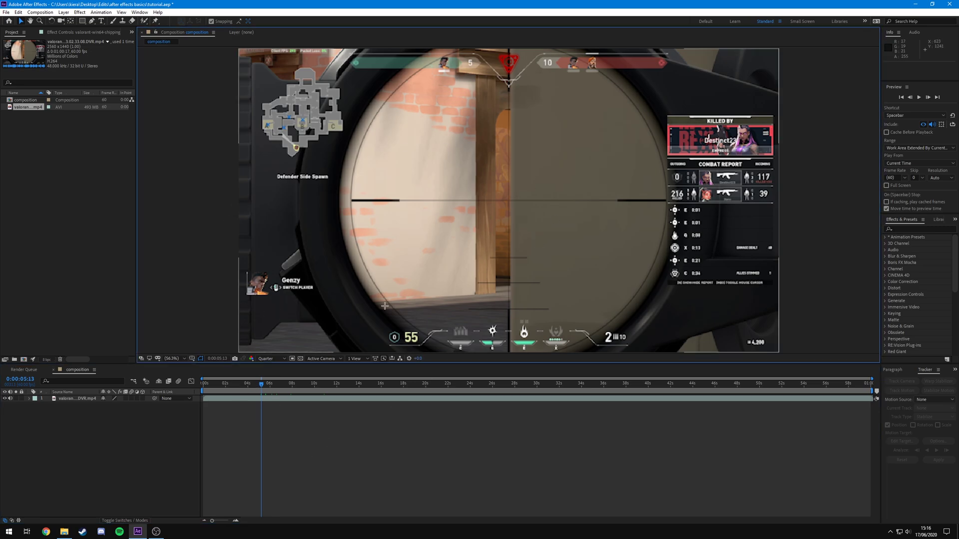
Split the Valorant layer at 0:00:21:59
{"action": "left_click", "coordinate": [65, 398]}
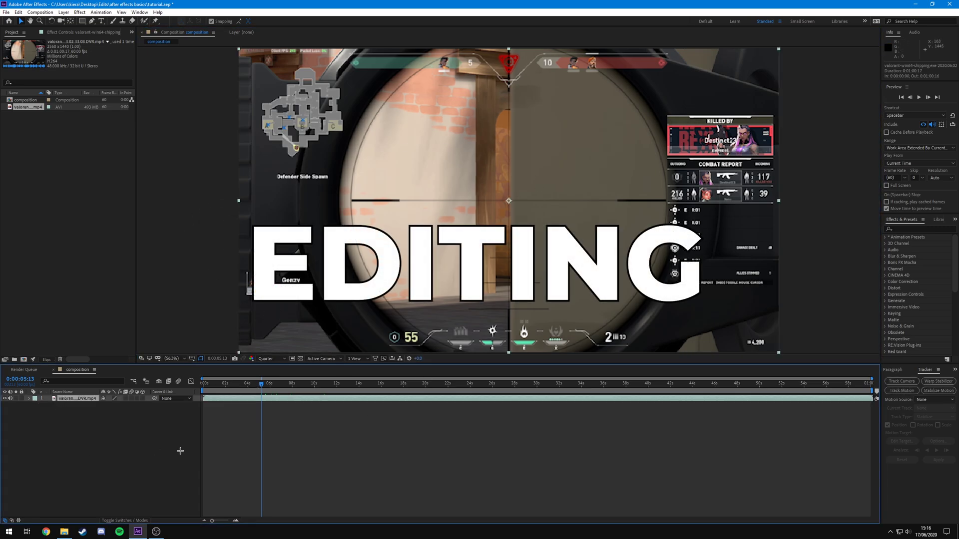
{"action": "left_click_drag", "start_coordinate": [262, 390], "coordinate": [417, 405]}
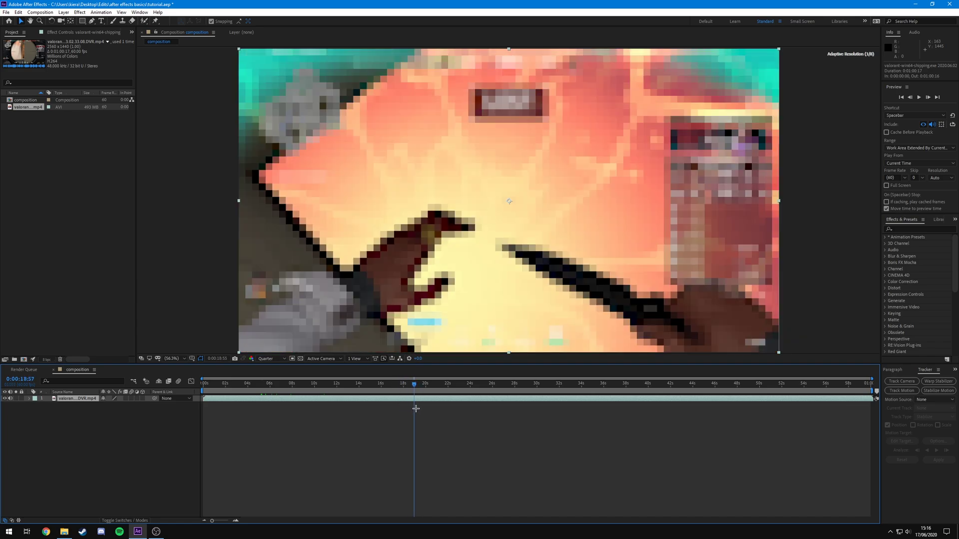
{"action": "left_click", "coordinate": [448, 385]}
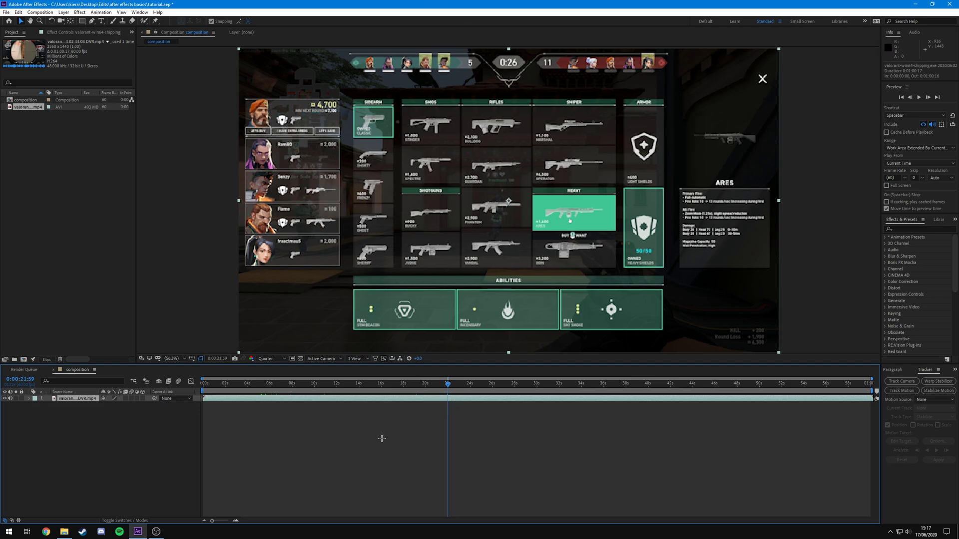
{"action": "key", "text": "ctrl+shift+d"}
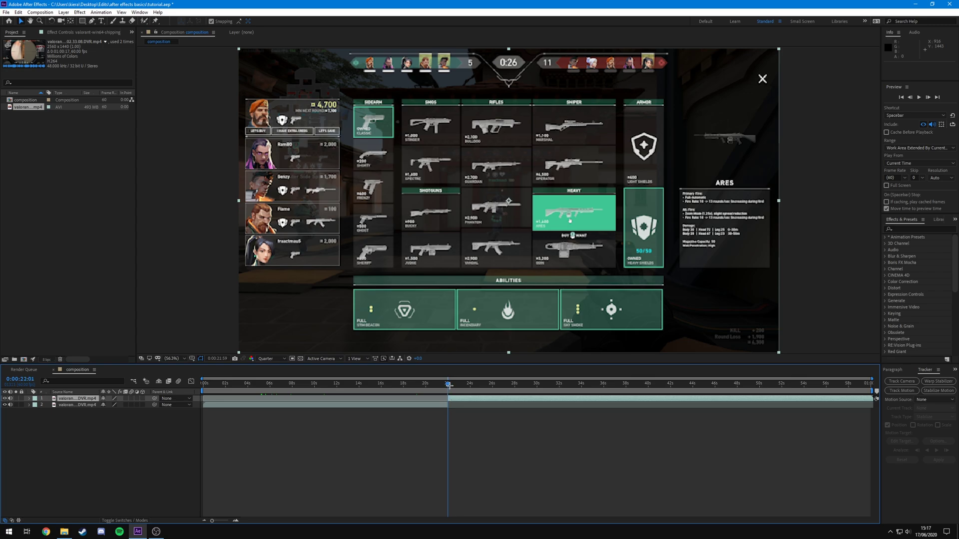
Delete the first part of the split Valorant clip and briefly play the preview from 0:00:20:12
{"action": "left_click_drag", "start_coordinate": [449, 385], "coordinate": [428, 384]}
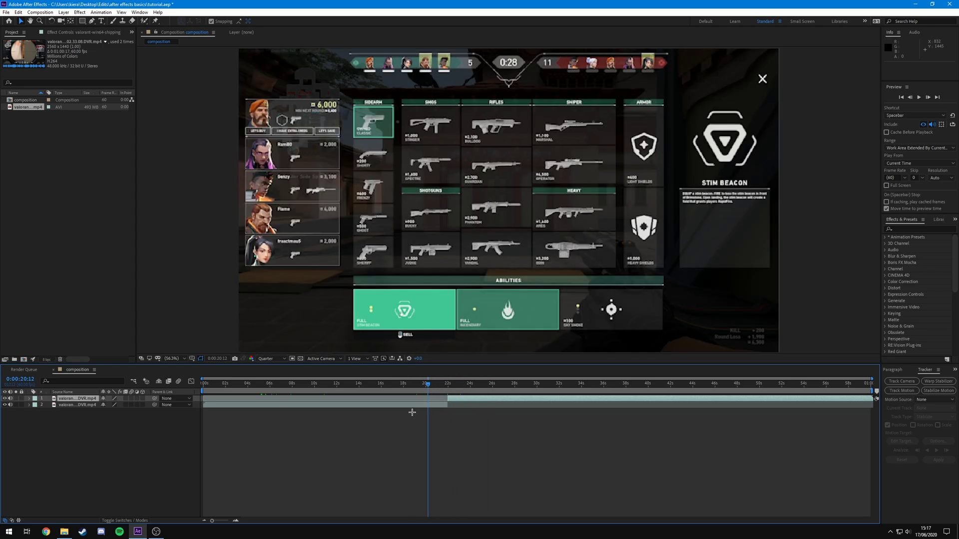
{"action": "left_click", "coordinate": [392, 405]}
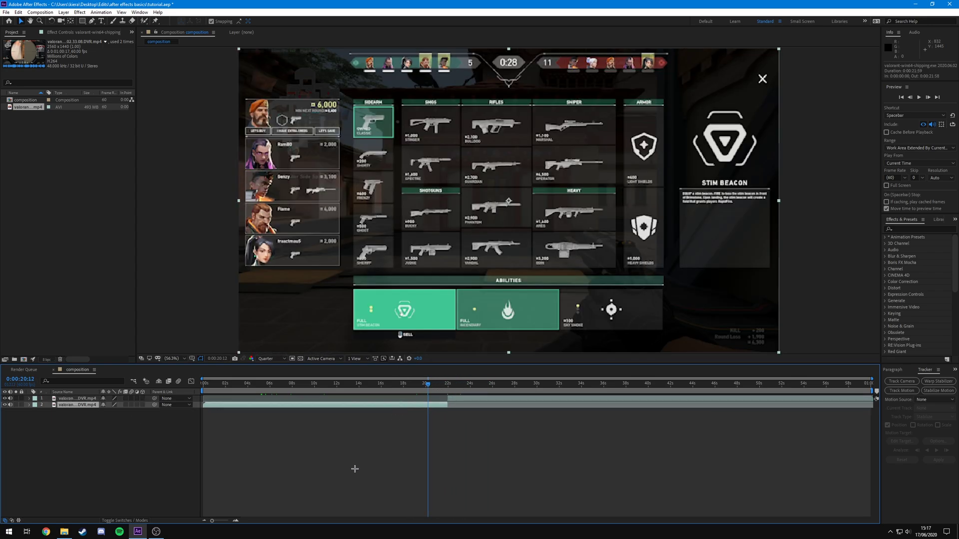
{"action": "key", "text": "Delete"}
{"action": "key", "text": "space"}
{"action": "key", "text": "space"}
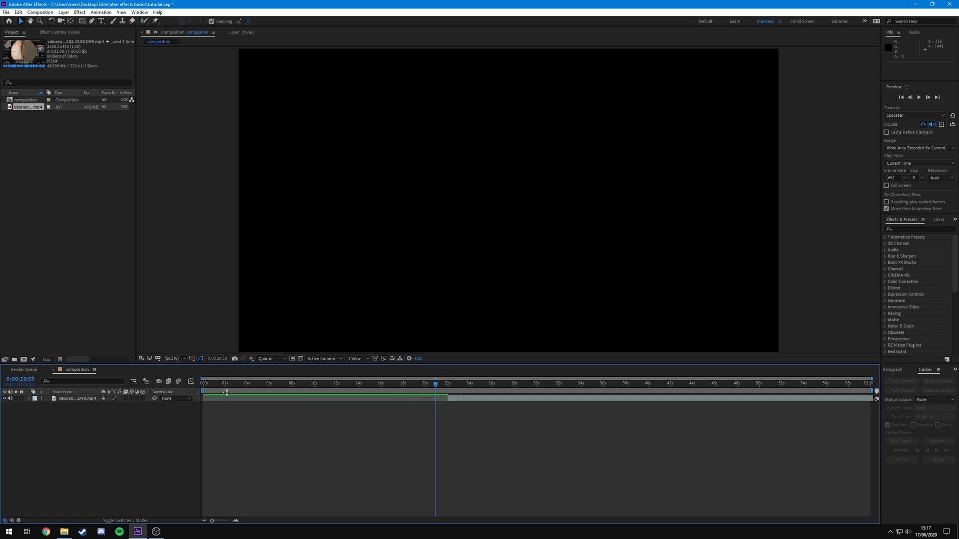
Slide the remaining Valorant clip to the start of the composition and undo the move
{"action": "left_click_drag", "start_coordinate": [465, 398], "coordinate": [218, 423]}
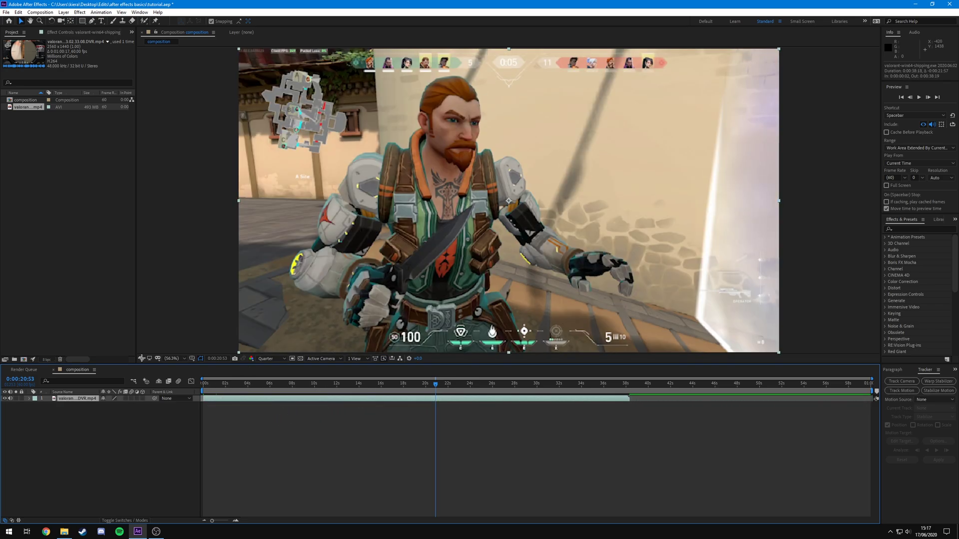
{"action": "key", "text": "ctrl+z"}
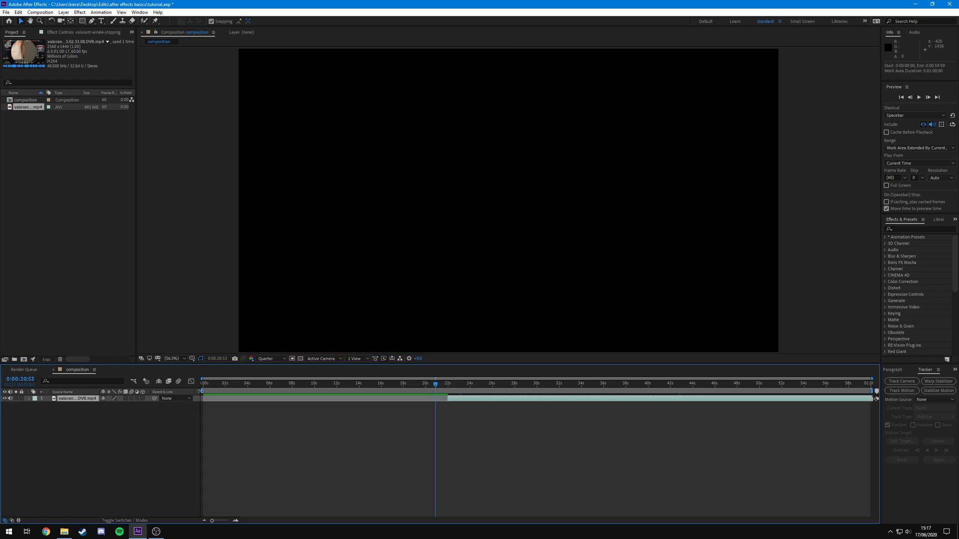
Try moving the work area's start to the beginning of the remaining Valorant clip and undo it
{"action": "left_click_drag", "start_coordinate": [200, 391], "coordinate": [446, 425]}
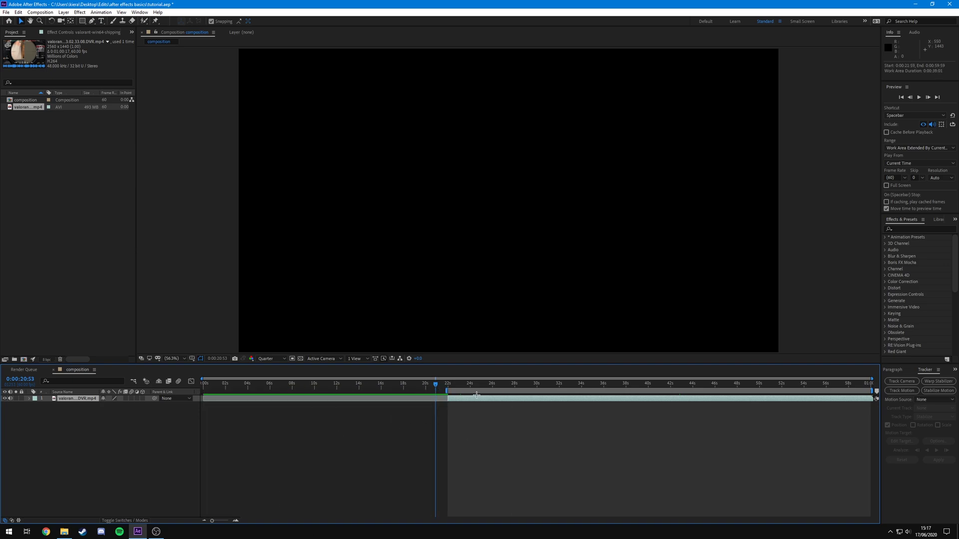
{"action": "key", "text": "ctrl+z"}
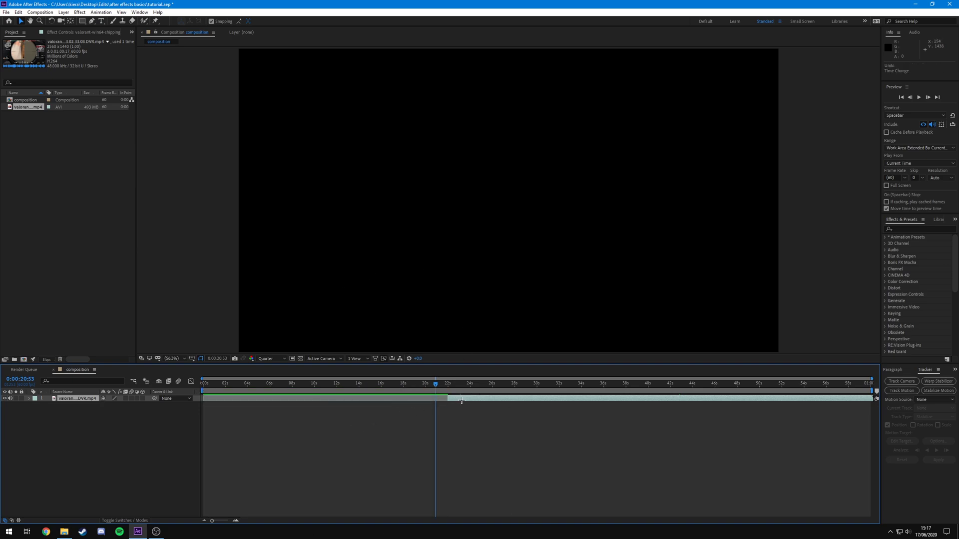
Slide the Valorant clip to the composition's start, then try ending the work area at the clip's end and undo that trim
{"action": "left_click_drag", "start_coordinate": [459, 401], "coordinate": [214, 432]}
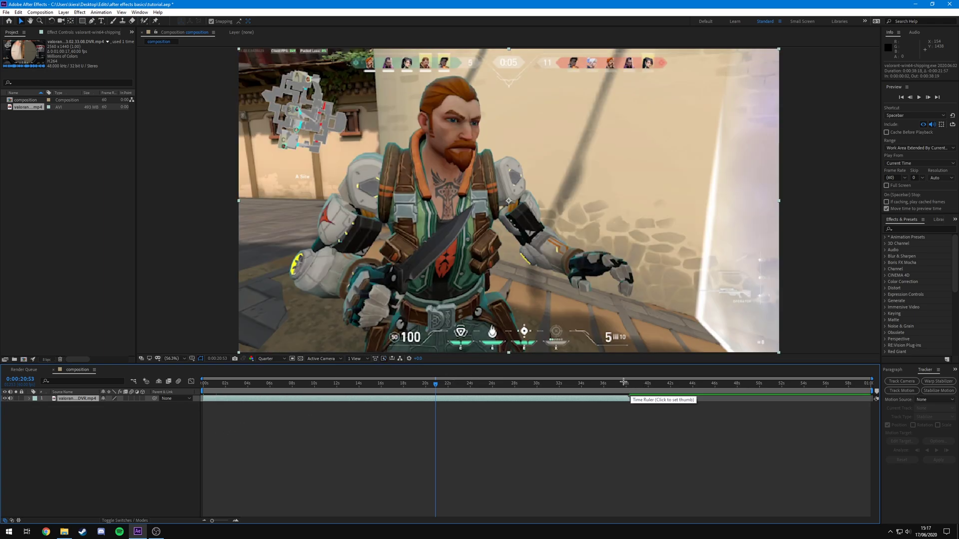
{"action": "mouse_move", "coordinate": [877, 391]}
{"action": "left_mouse_down"}
{"action": "mouse_move", "coordinate": [841, 410]}
{"action": "mouse_move", "coordinate": [657, 444]}
{"action": "mouse_move", "coordinate": [632, 472]}
{"action": "left_mouse_up"}
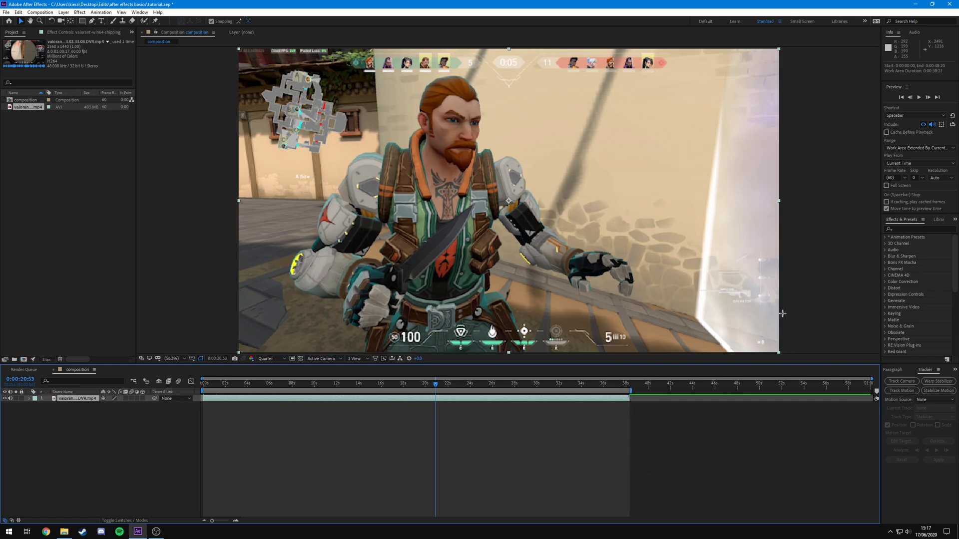
{"action": "key", "text": "ctrl+z"}
{"action": "key", "text": "ctrl+z"}
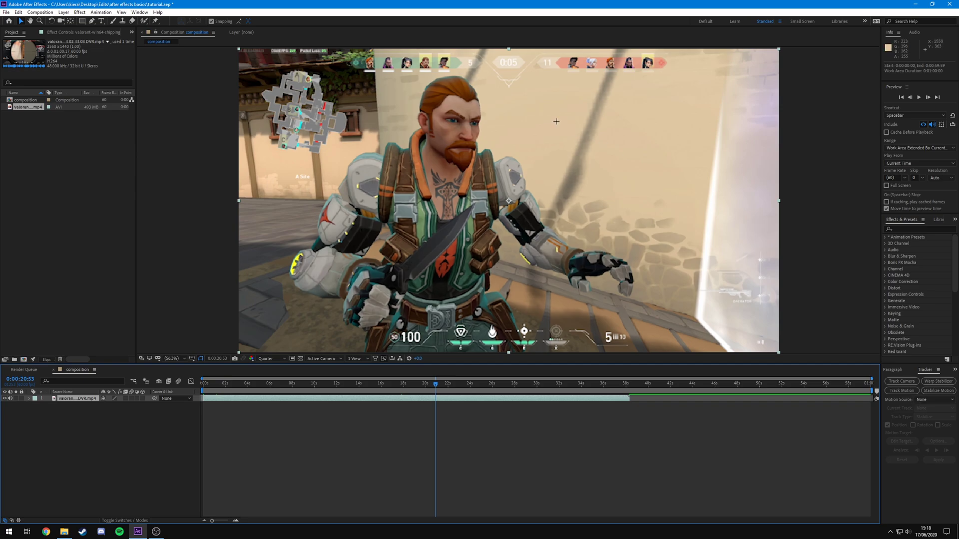
Set the composition's duration to 0:02:00:00 in its Composition Settings
{"action": "left_click", "coordinate": [26, 100]}
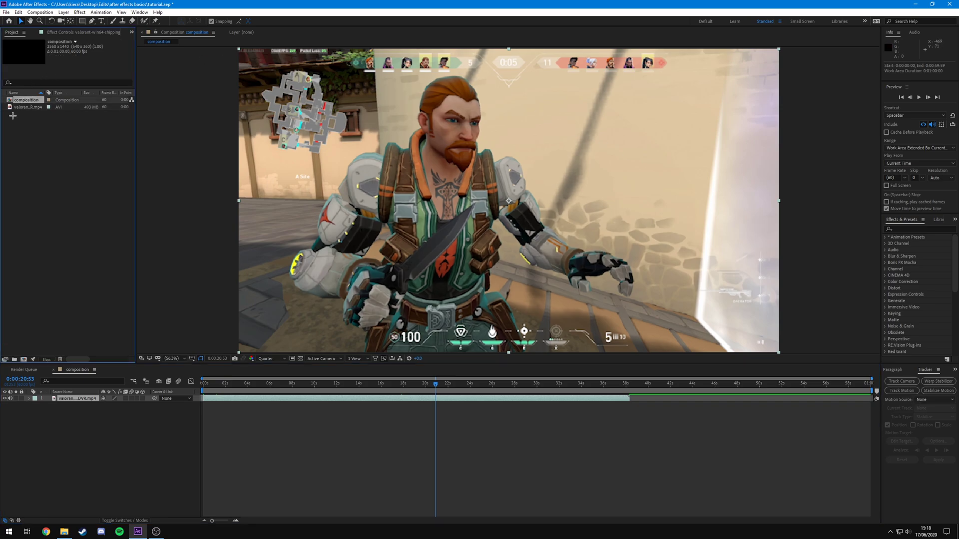
{"action": "right_click", "coordinate": [26, 97]}
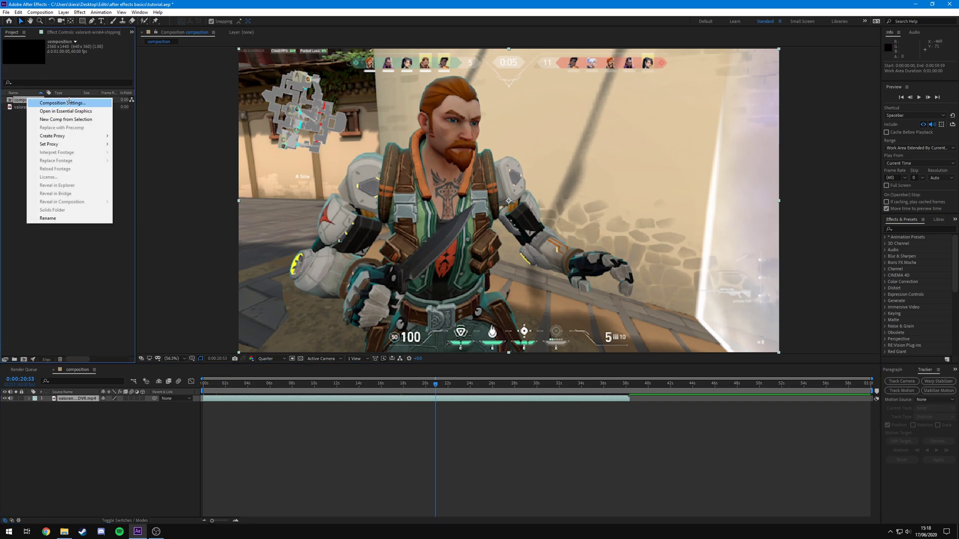
{"action": "left_click", "coordinate": [40, 101]}
{"action": "left_click", "coordinate": [350, 250]}
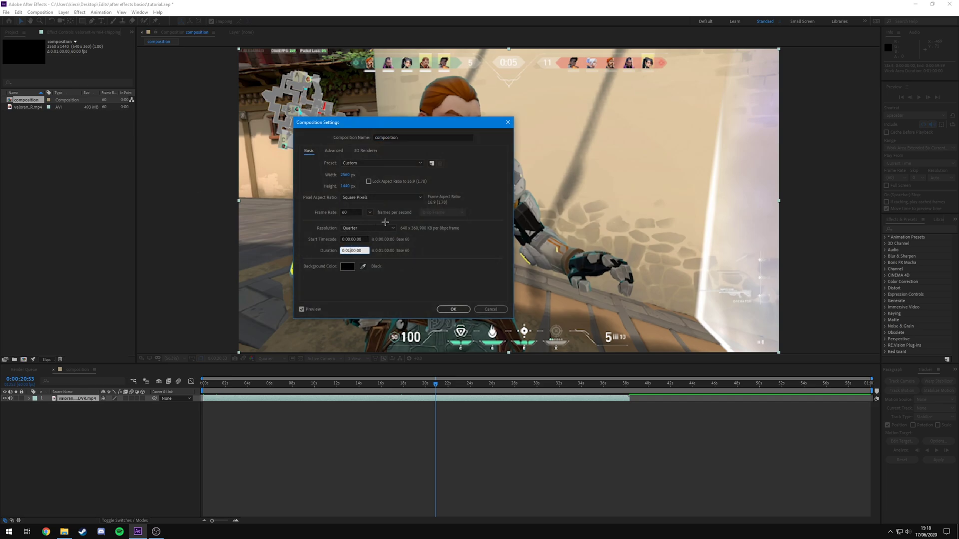
{"action": "left_click", "coordinate": [453, 309]}
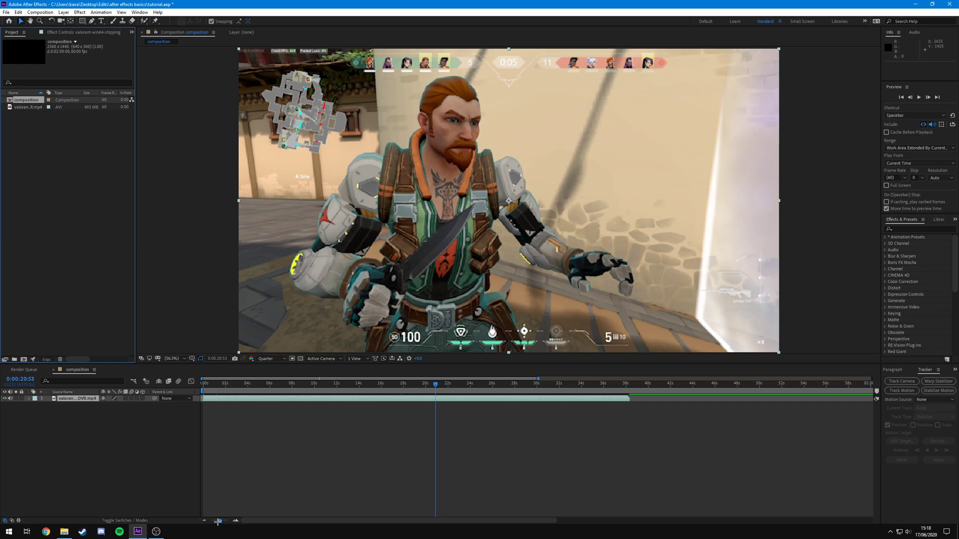
Zoom the timeline in and out, return to the full composition length and deselect the layer
{"action": "left_click_drag", "start_coordinate": [218, 522], "coordinate": [211, 521]}
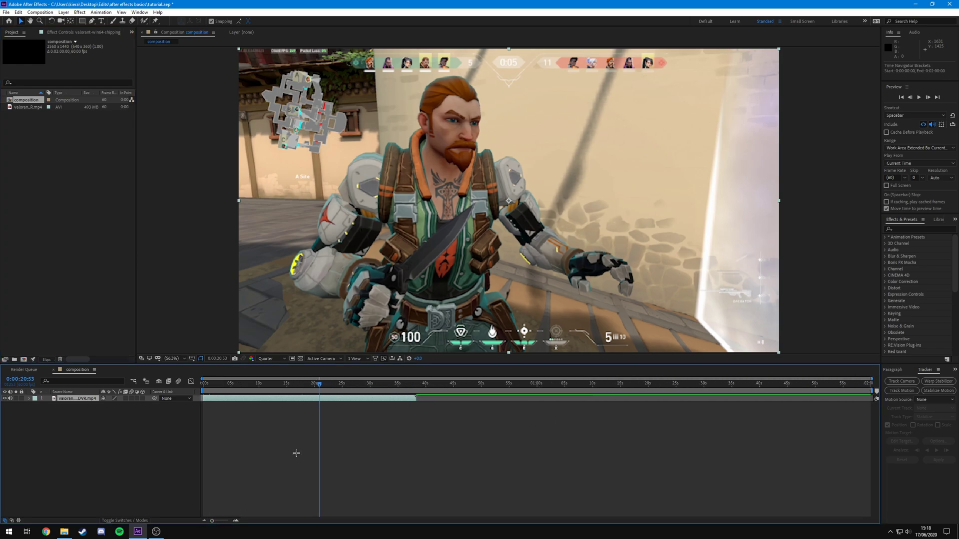
{"action": "left_click", "coordinate": [236, 521]}
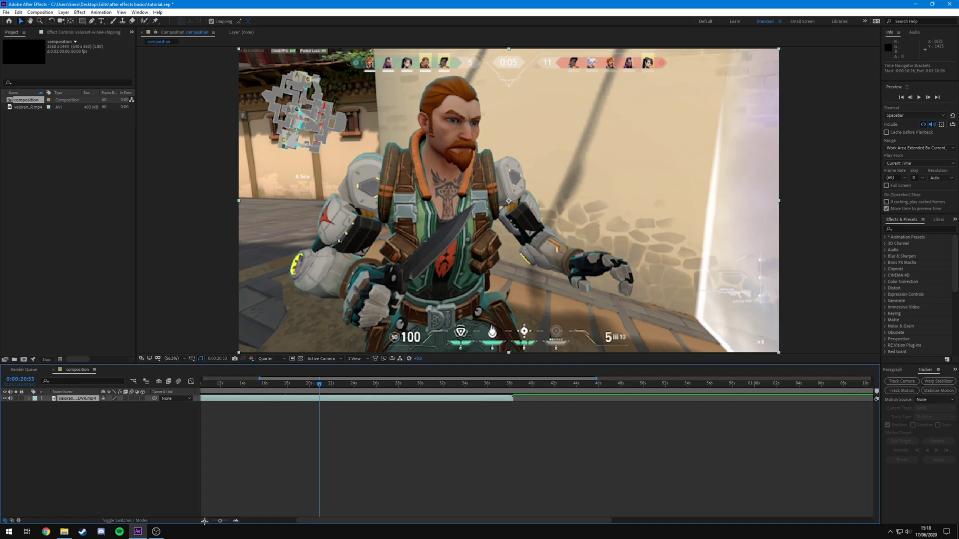
{"action": "left_click", "coordinate": [236, 520]}
{"action": "left_click", "coordinate": [205, 520]}
{"action": "left_click", "coordinate": [237, 520]}
{"action": "left_click_drag", "start_coordinate": [216, 521], "coordinate": [211, 520]}
{"action": "mouse_move", "coordinate": [873, 378]}
{"action": "left_mouse_down"}
{"action": "mouse_move", "coordinate": [497, 379]}
{"action": "mouse_move", "coordinate": [874, 381]}
{"action": "left_mouse_up"}
{"action": "left_click", "coordinate": [360, 442]}
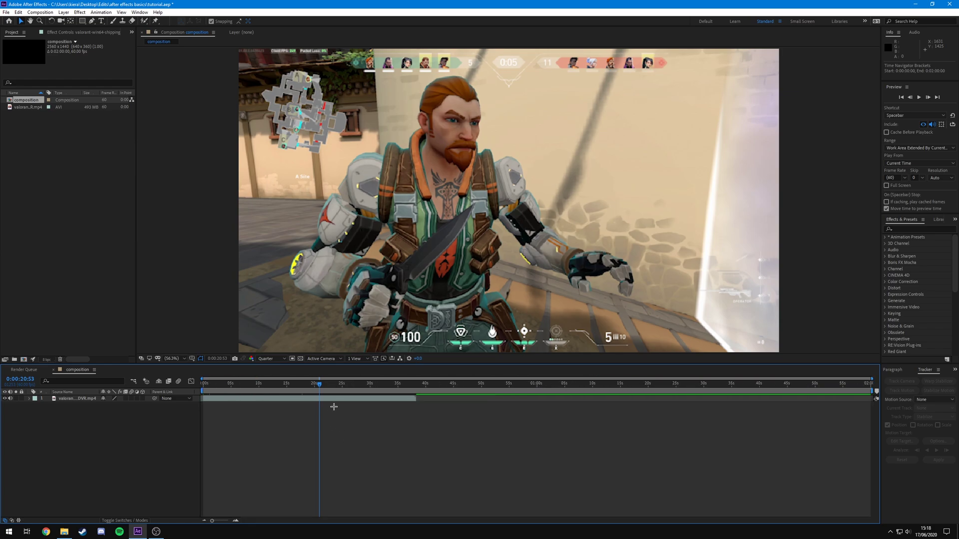
Move the current time to 0:00:18:27 and expand the Valorant layer's Transform properties
{"action": "left_click", "coordinate": [305, 392]}
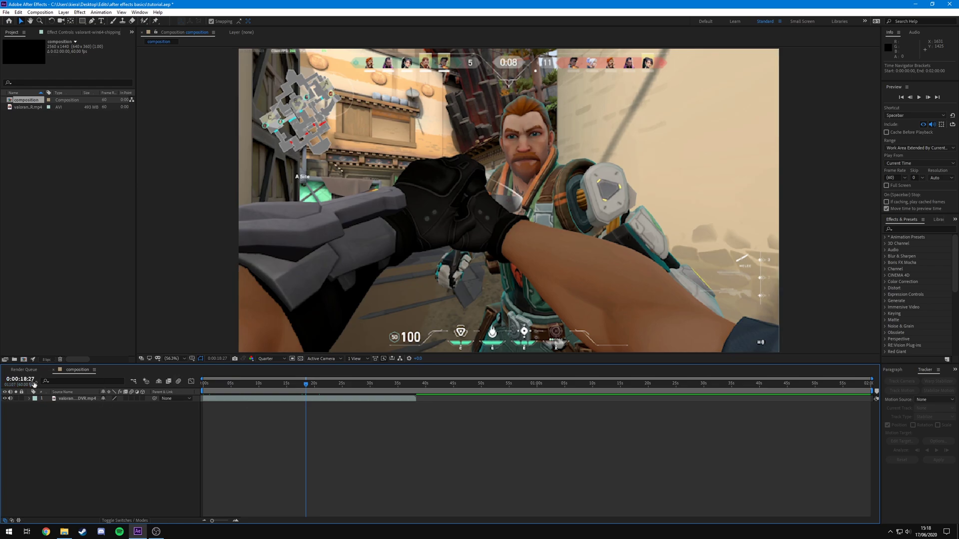
{"action": "left_click", "coordinate": [29, 399]}
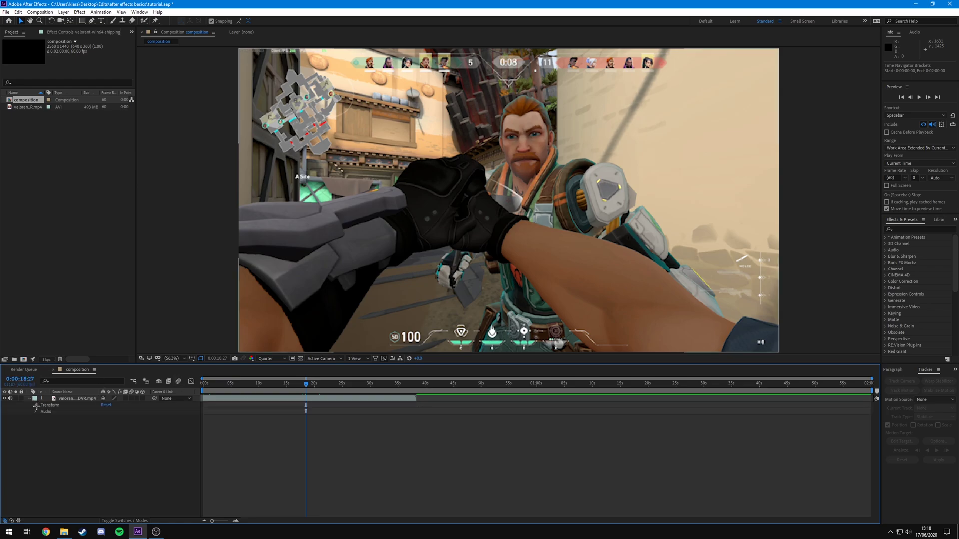
{"action": "left_click", "coordinate": [36, 406]}
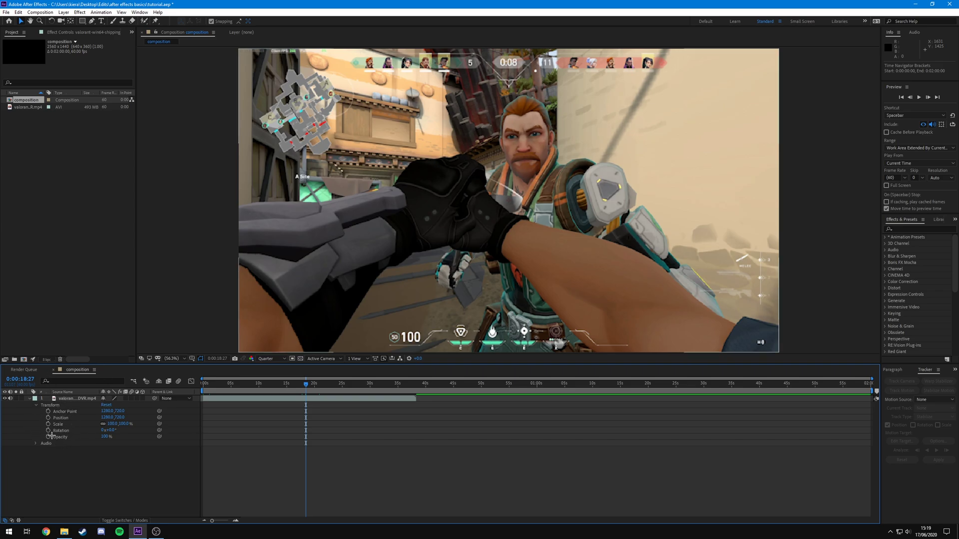
{"action": "left_click", "coordinate": [64, 411]}
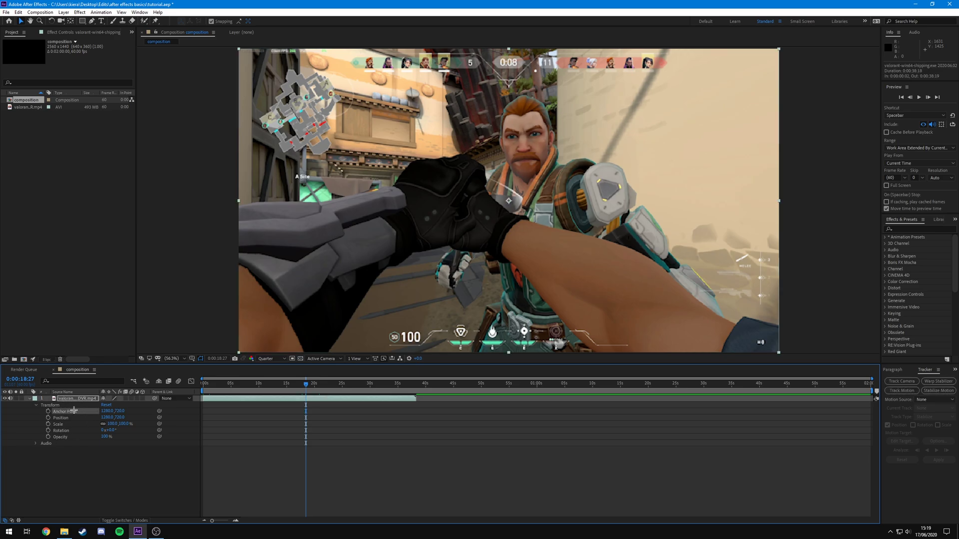
{"action": "left_click", "coordinate": [67, 431]}
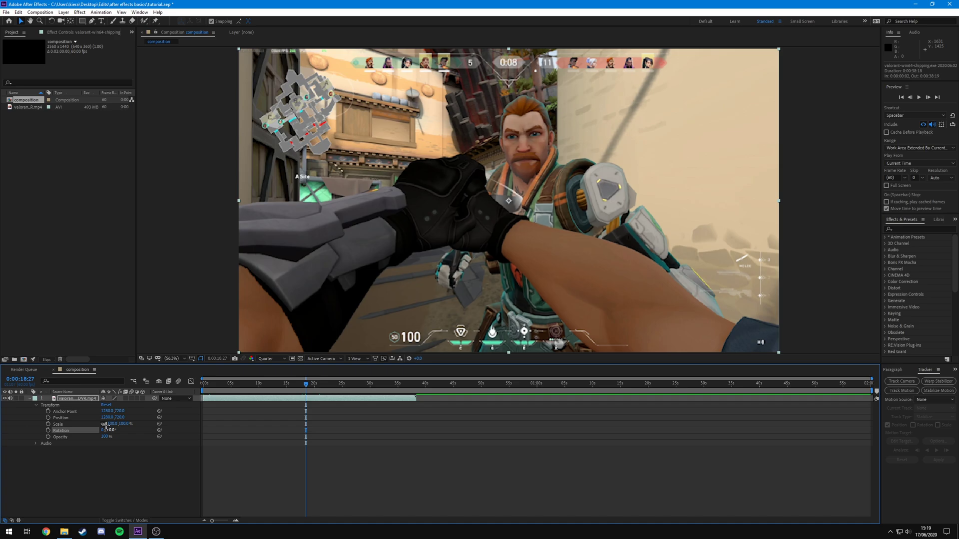
Try moving the layer's anchor point onto the gloved hand with the Pan Behind tool, undo it and return to the Selection tool
{"action": "left_click", "coordinate": [67, 411]}
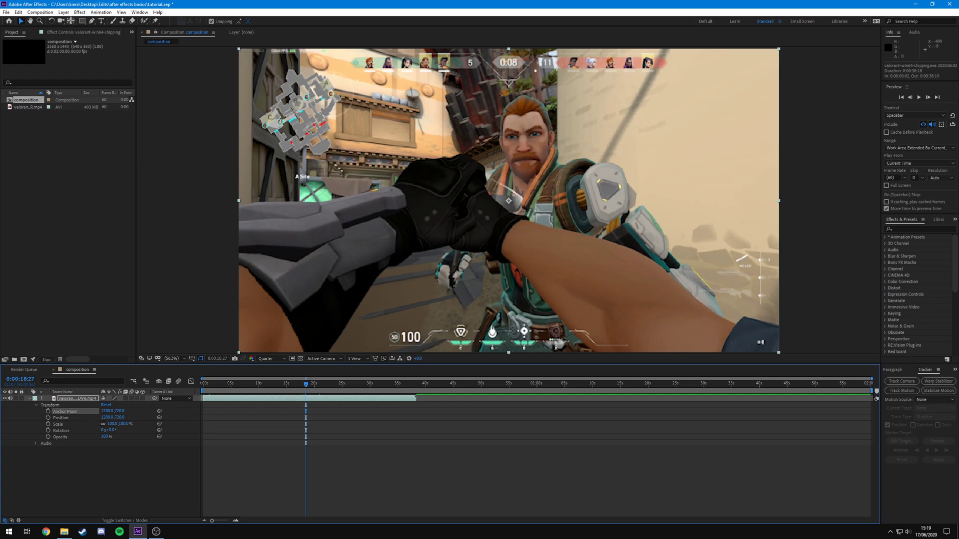
{"action": "left_click", "coordinate": [71, 20]}
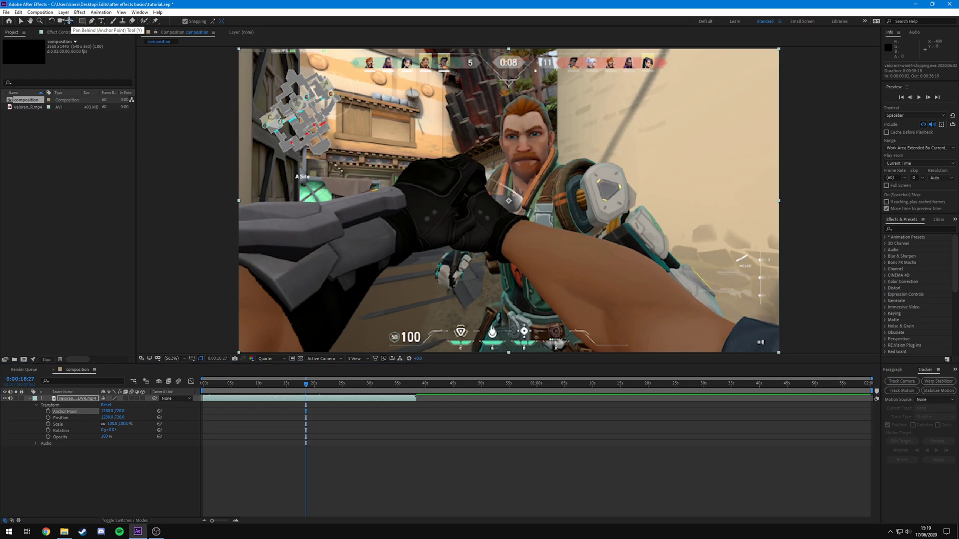
{"action": "left_click", "coordinate": [517, 202]}
{"action": "left_click_drag", "start_coordinate": [517, 202], "coordinate": [464, 185]}
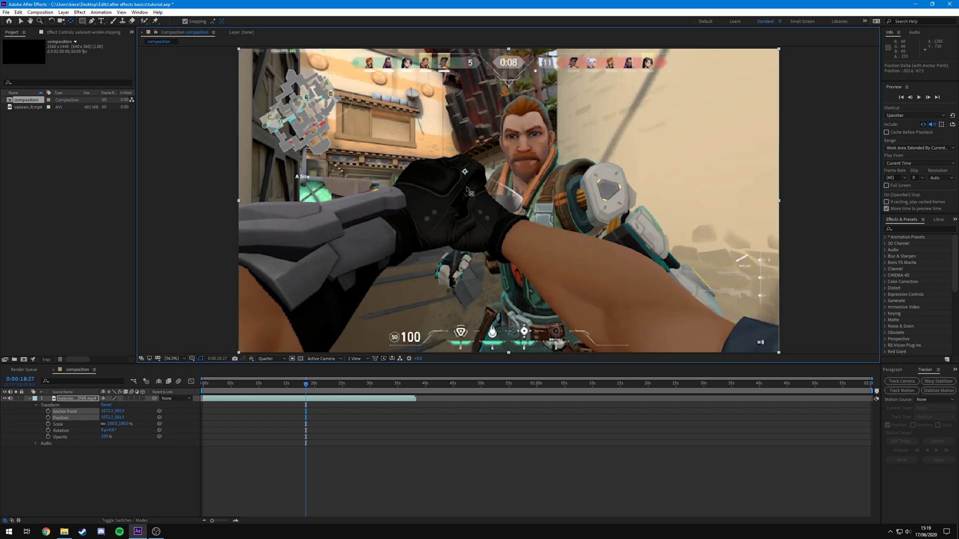
{"action": "key", "text": "ctrl+z"}
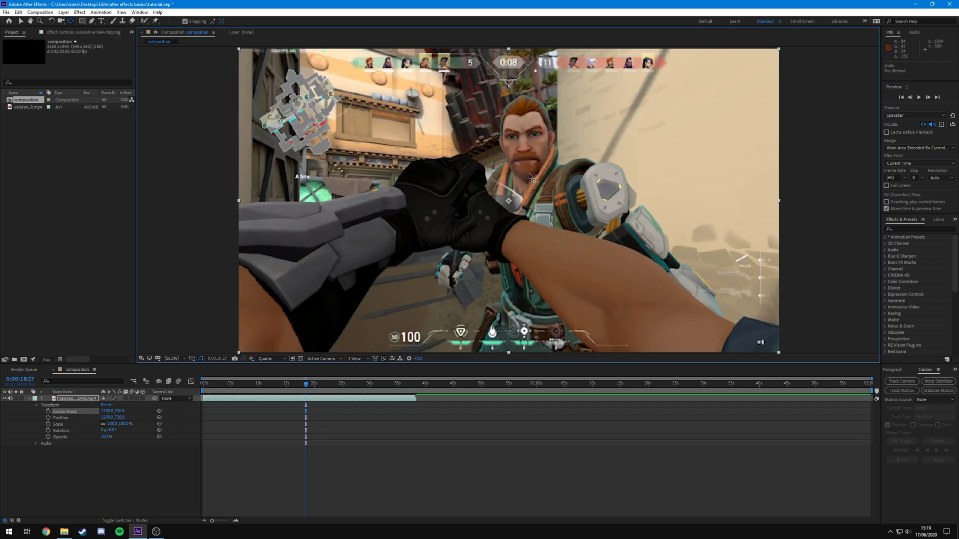
{"action": "left_click", "coordinate": [20, 21]}
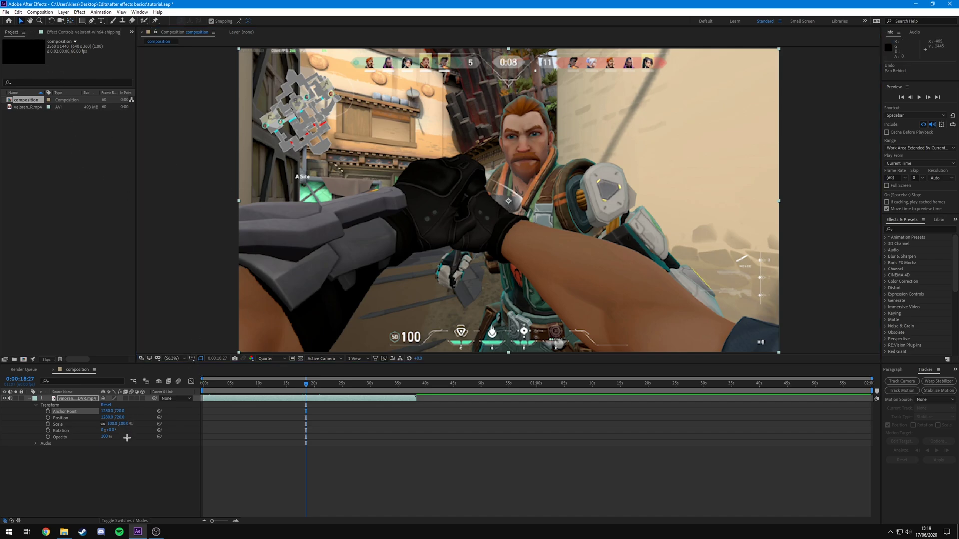
Try shifting the Valorant layer down to a vertical Position of about 830 and undo the changes
{"action": "left_click", "coordinate": [85, 418]}
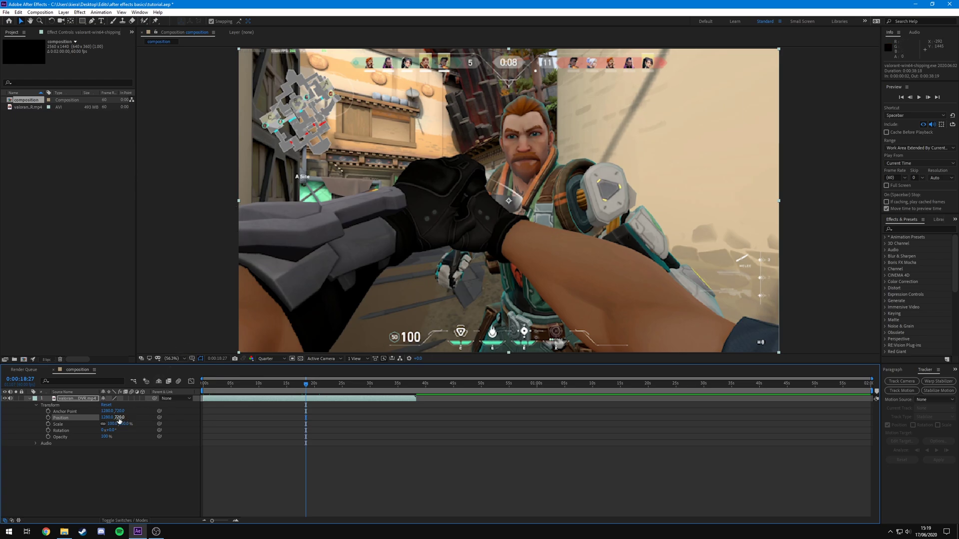
{"action": "left_click_drag", "start_coordinate": [119, 419], "coordinate": [132, 445]}
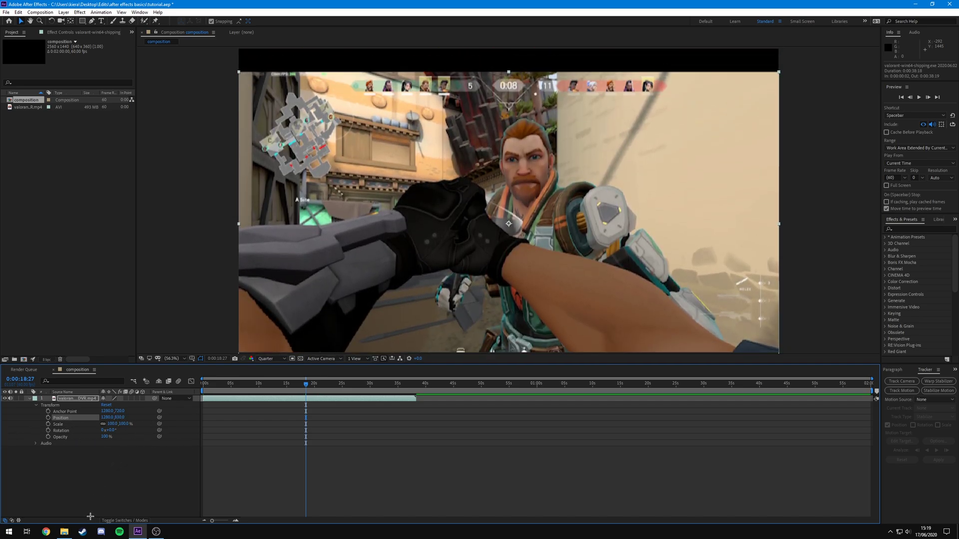
{"action": "key", "text": "ctrl+x"}
{"action": "key", "text": "ctrl+z"}
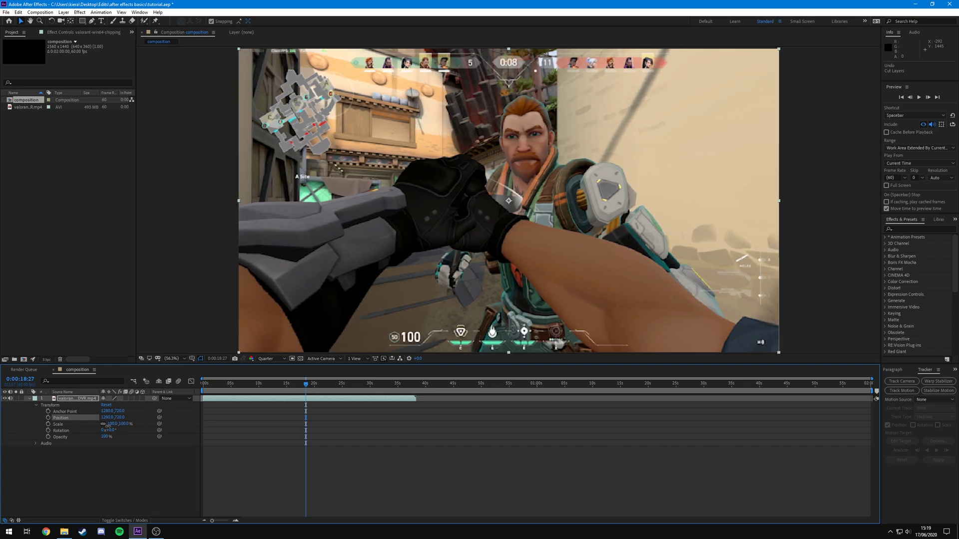
{"action": "left_click_drag", "start_coordinate": [147, 431], "coordinate": [195, 441]}
{"action": "key", "text": "ctrl+z"}
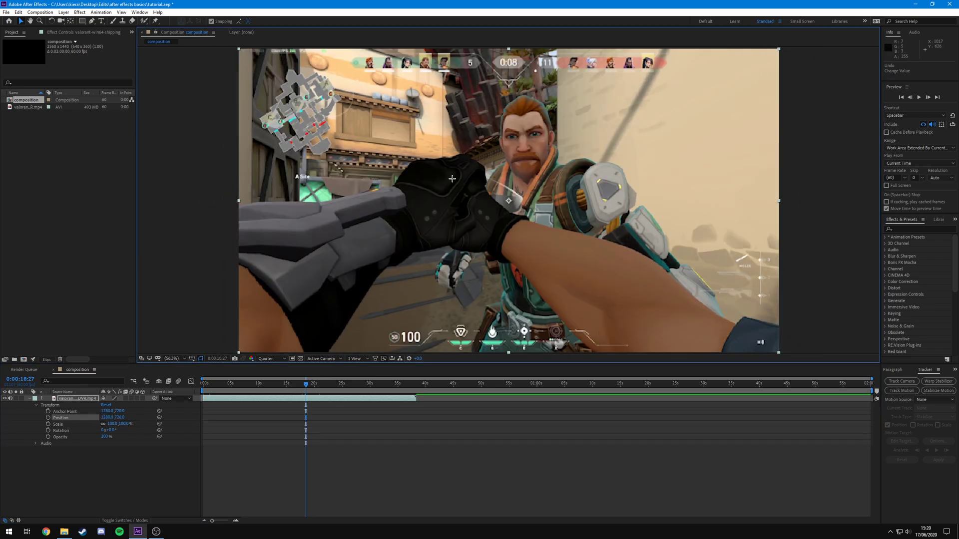
Try moving the clip directly in the viewer and changing its horizontal Position, undoing both moves
{"action": "mouse_move", "coordinate": [451, 177]}
{"action": "left_mouse_down"}
{"action": "mouse_move", "coordinate": [464, 336]}
{"action": "mouse_move", "coordinate": [479, 142]}
{"action": "mouse_move", "coordinate": [378, 174]}
{"action": "mouse_move", "coordinate": [450, 176]}
{"action": "left_mouse_up"}
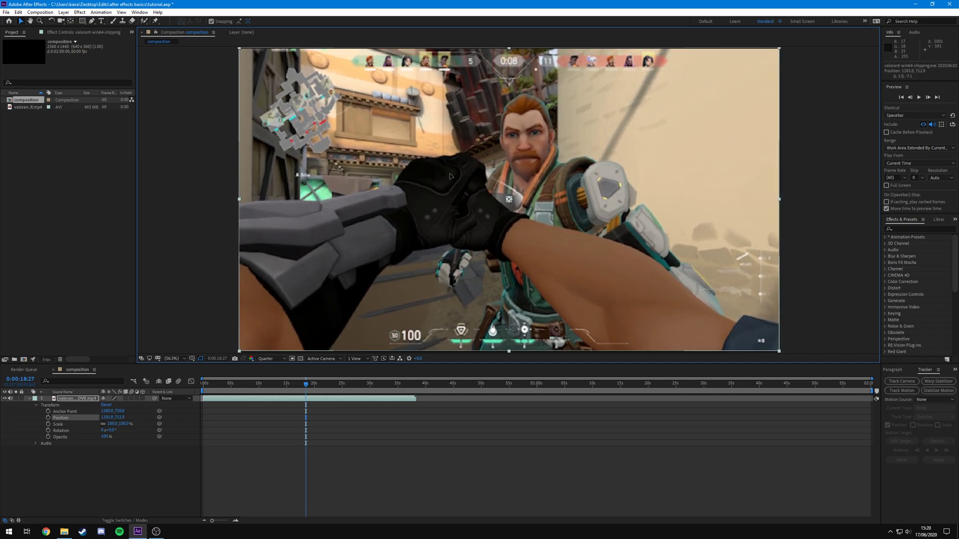
{"action": "left_click", "coordinate": [261, 353]}
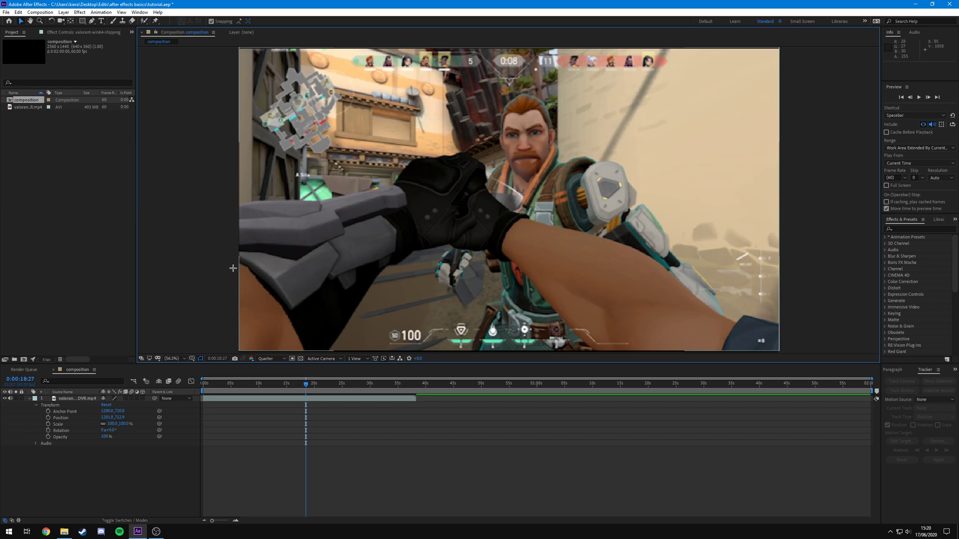
{"action": "key", "text": "ctrl+z"}
{"action": "key", "text": "ctrl+z"}
{"action": "key", "text": "ctrl+z"}
{"action": "left_click_drag", "start_coordinate": [107, 418], "coordinate": [77, 425]}
{"action": "key", "text": "ctrl+z"}
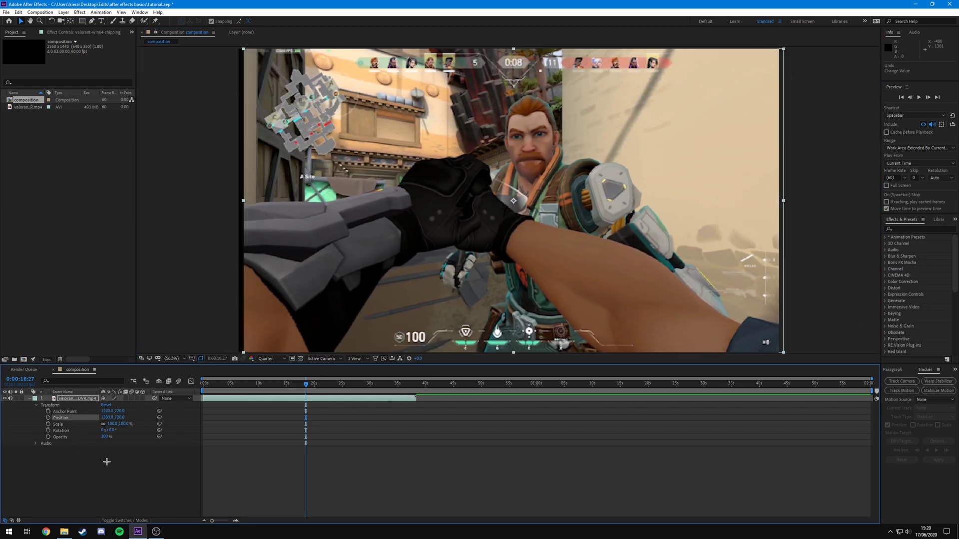
{"action": "left_click", "coordinate": [108, 460]}
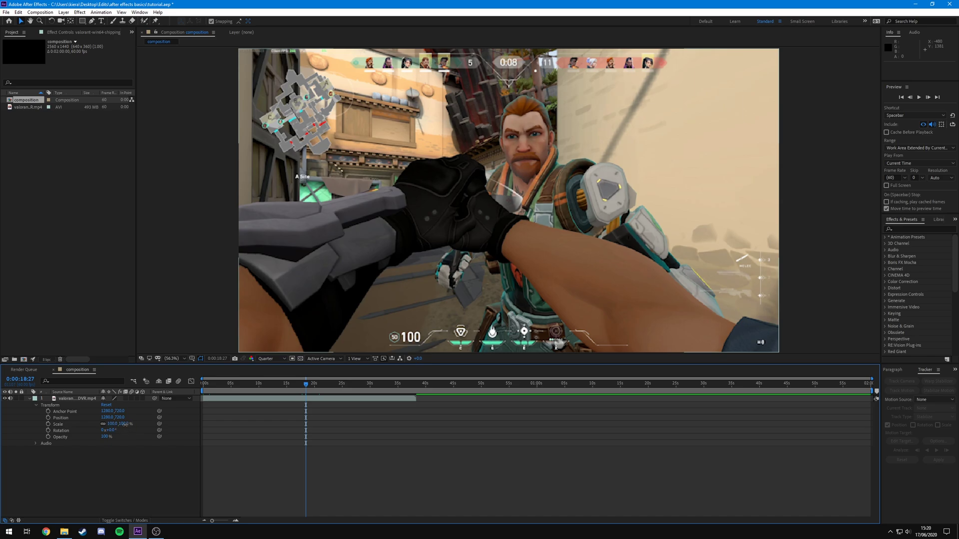
Try changing the Valorant layer's Scale with proportions linked and undo it
{"action": "left_click_drag", "start_coordinate": [125, 425], "coordinate": [107, 435]}
{"action": "key", "text": "ctrl+z"}
{"action": "key", "text": "ctrl+z"}
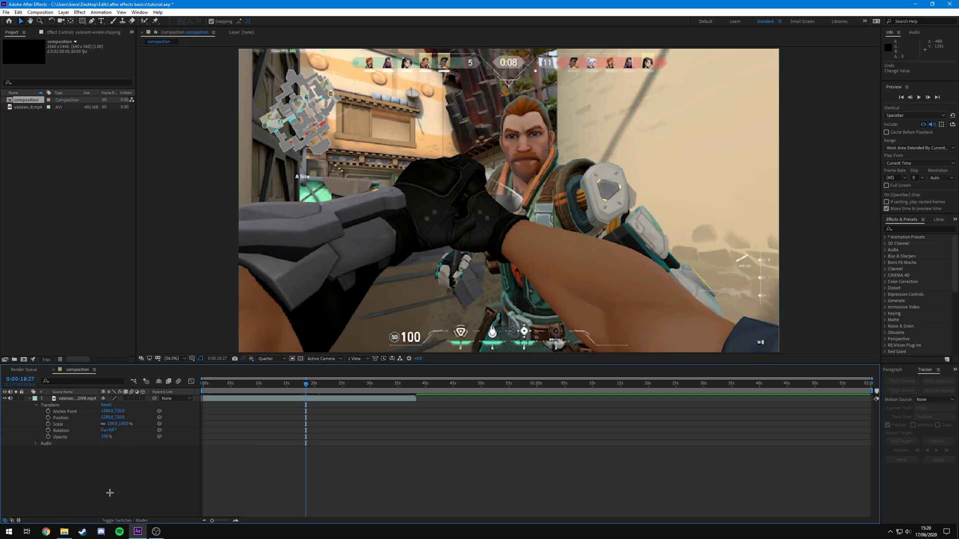
Try unlinking the layer's Scale proportions, stretching its height to about 201% and changing its width, and undo the changes
{"action": "left_click", "coordinate": [125, 424]}
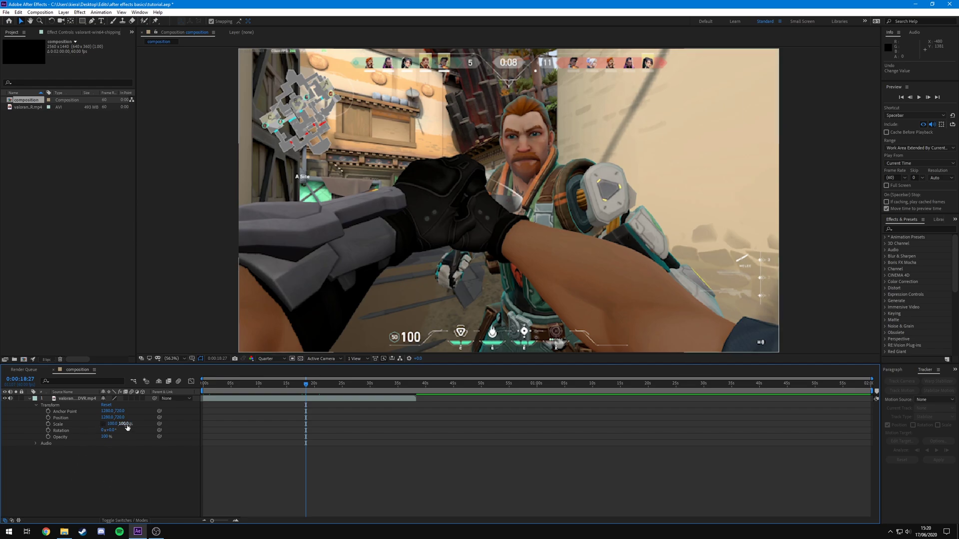
{"action": "left_click_drag", "start_coordinate": [129, 424], "coordinate": [176, 437]}
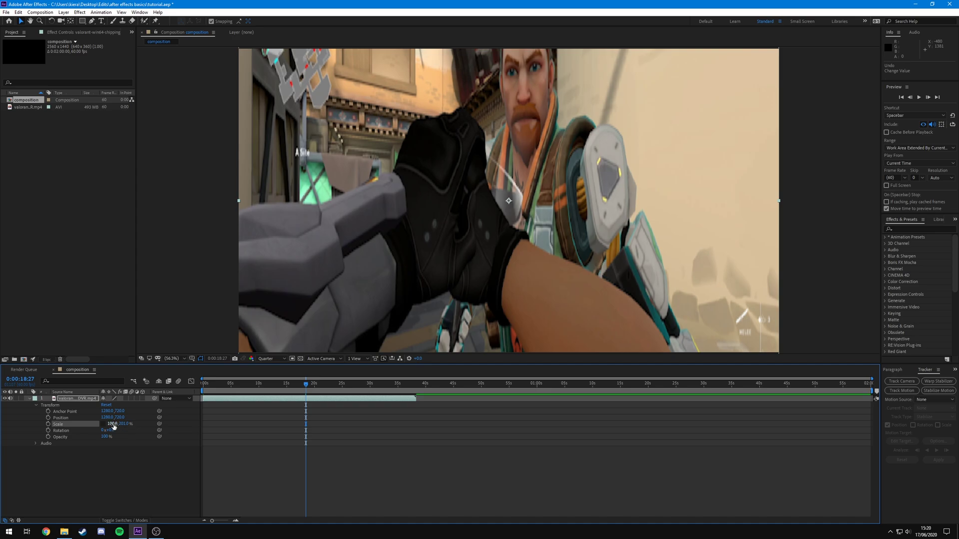
{"action": "left_click_drag", "start_coordinate": [113, 425], "coordinate": [202, 323]}
{"action": "key", "text": "ctrl+z"}
{"action": "key", "text": "ctrl+z"}
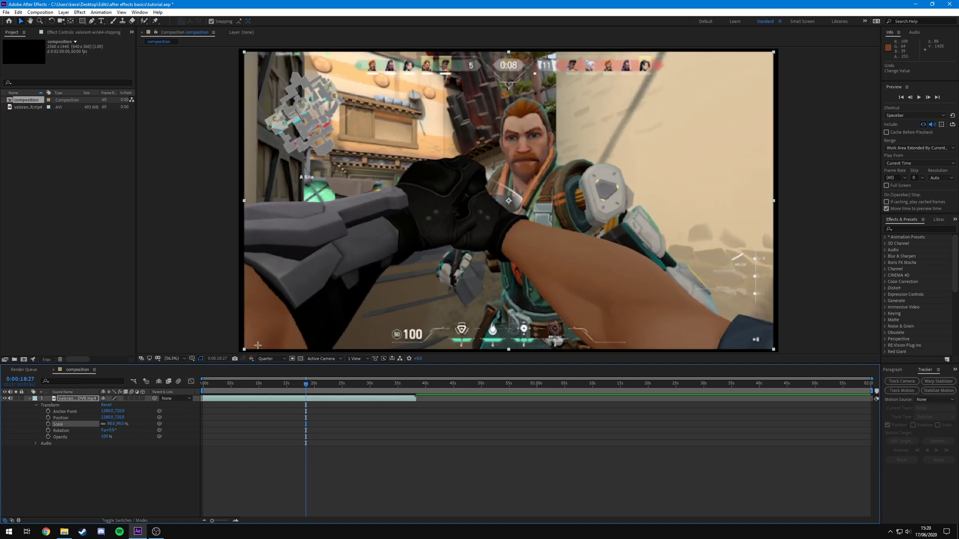
{"action": "key", "text": "ctrl+z"}
Try rotating the Valorant layer through its Rotation degrees and full turns, and restore the rotation to 0
{"action": "mouse_move", "coordinate": [109, 431]}
{"action": "left_mouse_down"}
{"action": "mouse_move", "coordinate": [80, 432]}
{"action": "mouse_move", "coordinate": [144, 441]}
{"action": "mouse_move", "coordinate": [118, 430]}
{"action": "left_mouse_up"}
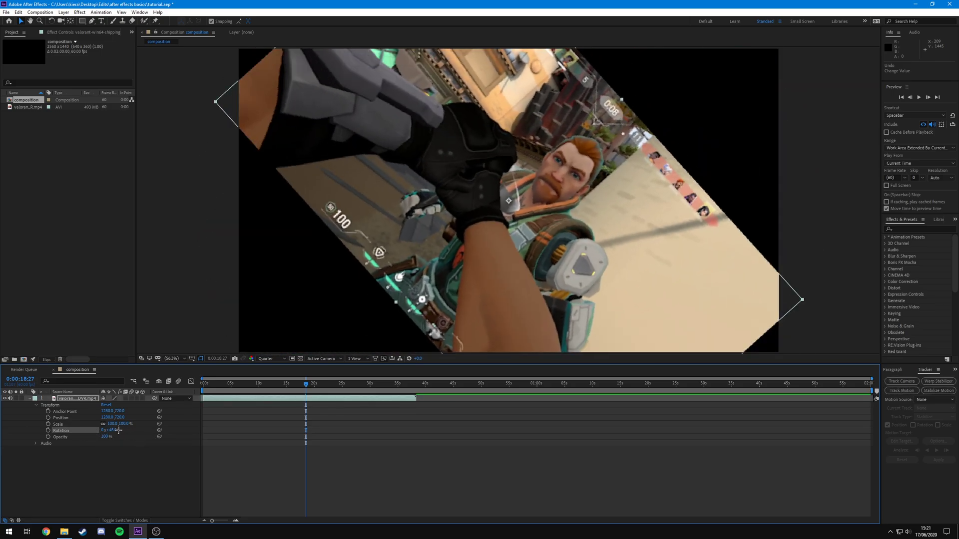
{"action": "key", "text": "ctrl+z"}
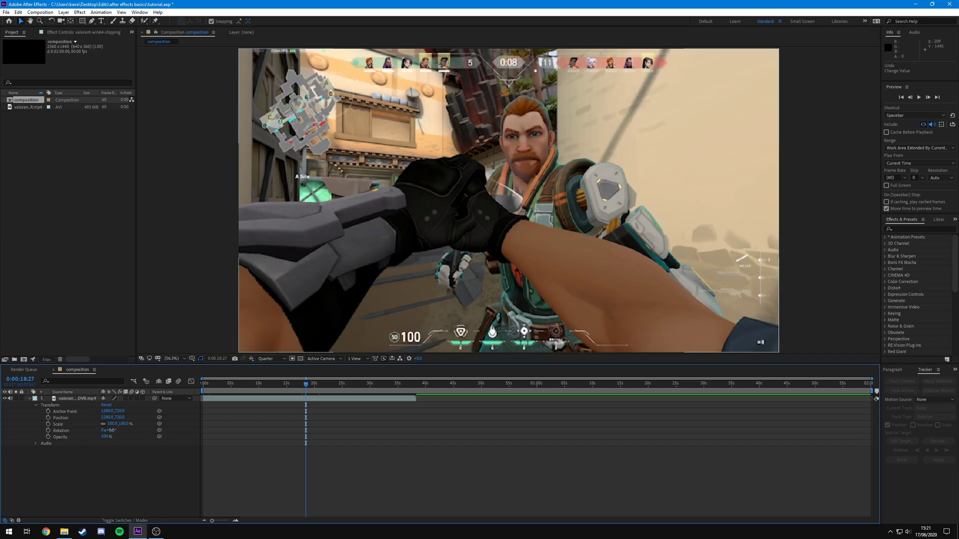
{"action": "left_click_drag", "start_coordinate": [112, 430], "coordinate": [114, 434]}
{"action": "key", "text": "ctrl+z"}
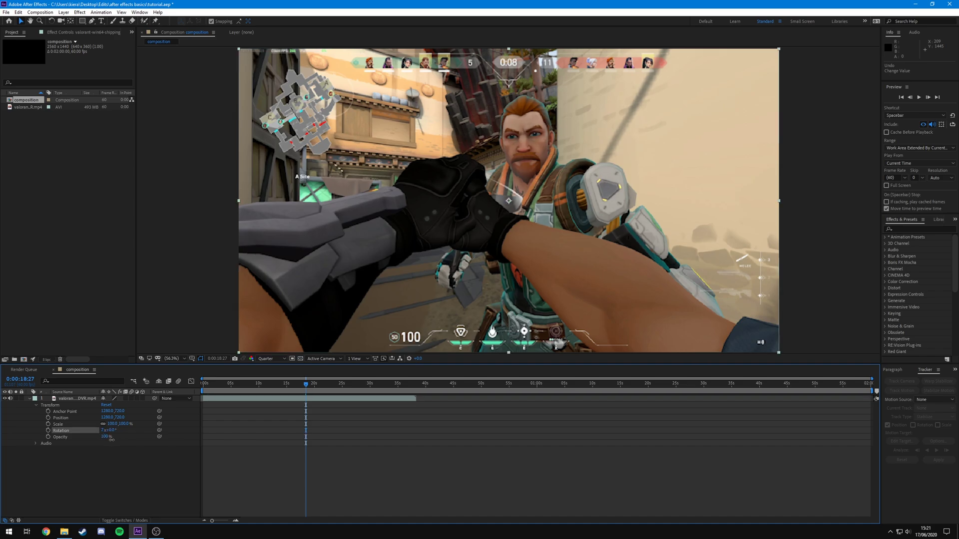
{"action": "left_click_drag", "start_coordinate": [114, 439], "coordinate": [115, 440]}
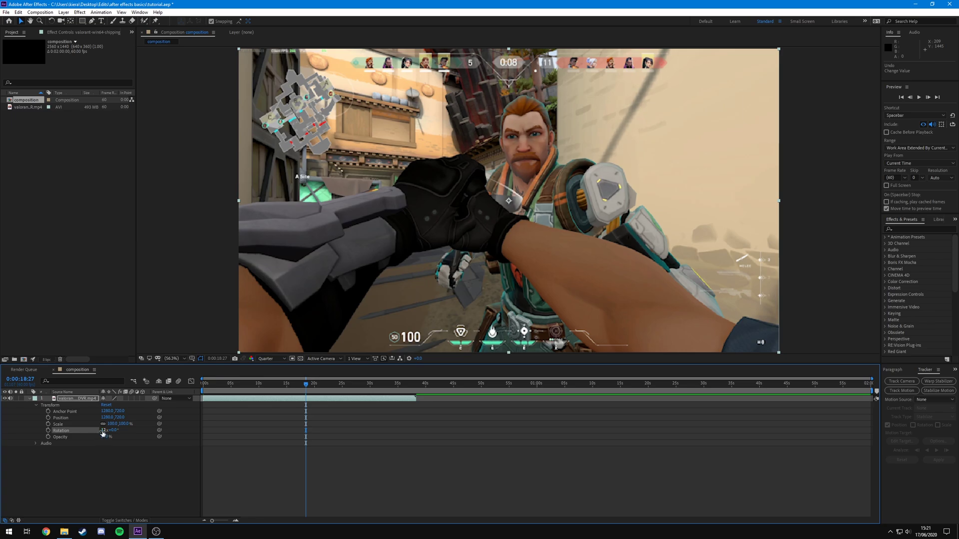
{"action": "left_click", "coordinate": [104, 430]}
{"action": "key", "text": "Return"}
{"action": "mouse_move", "coordinate": [114, 431]}
{"action": "left_mouse_down"}
{"action": "mouse_move", "coordinate": [122, 432]}
{"action": "mouse_move", "coordinate": [105, 432]}
{"action": "left_mouse_up"}
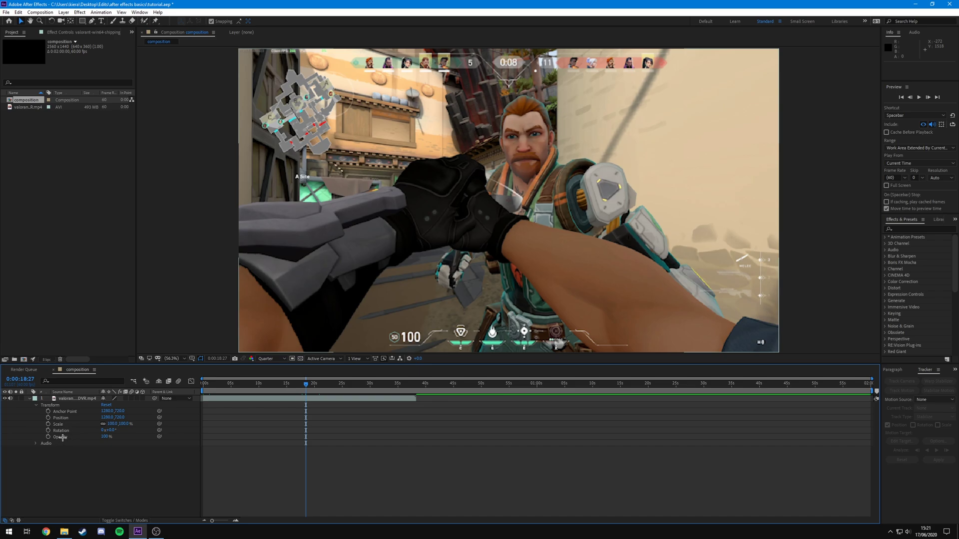
Select the layer's Opacity property and change the composition's background color to red in the composition settings
{"action": "left_click", "coordinate": [63, 438]}
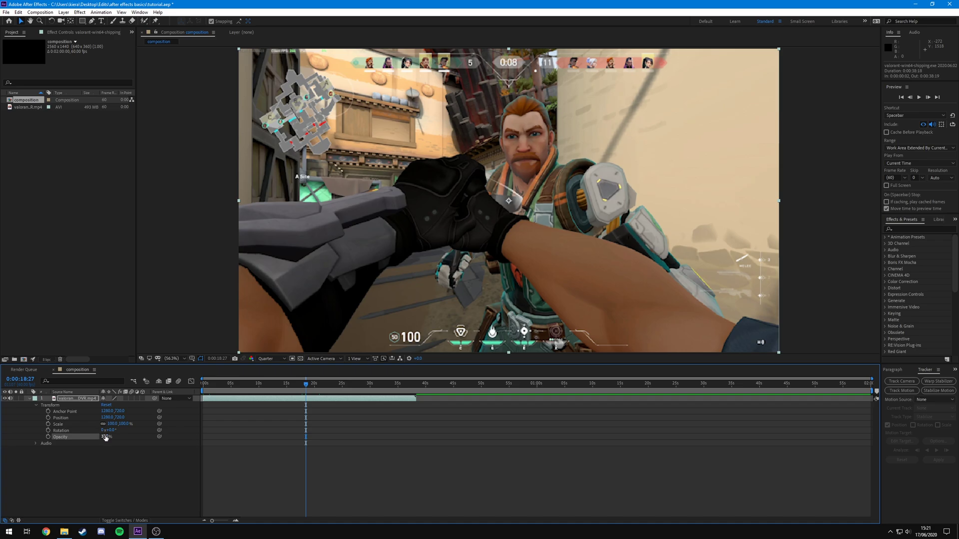
{"action": "mouse_move", "coordinate": [106, 438]}
{"action": "left_mouse_down"}
{"action": "mouse_move", "coordinate": [64, 442]}
{"action": "mouse_move", "coordinate": [113, 443]}
{"action": "left_mouse_up"}
{"action": "right_click", "coordinate": [35, 100]}
{"action": "left_click", "coordinate": [55, 105]}
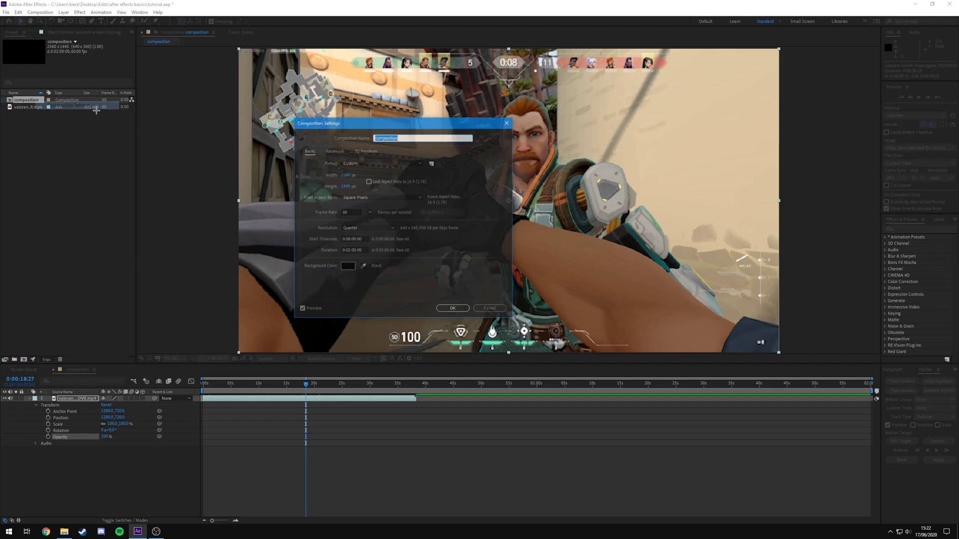
{"action": "left_click", "coordinate": [347, 266]}
{"action": "left_click_drag", "start_coordinate": [84, 59], "coordinate": [132, 3]}
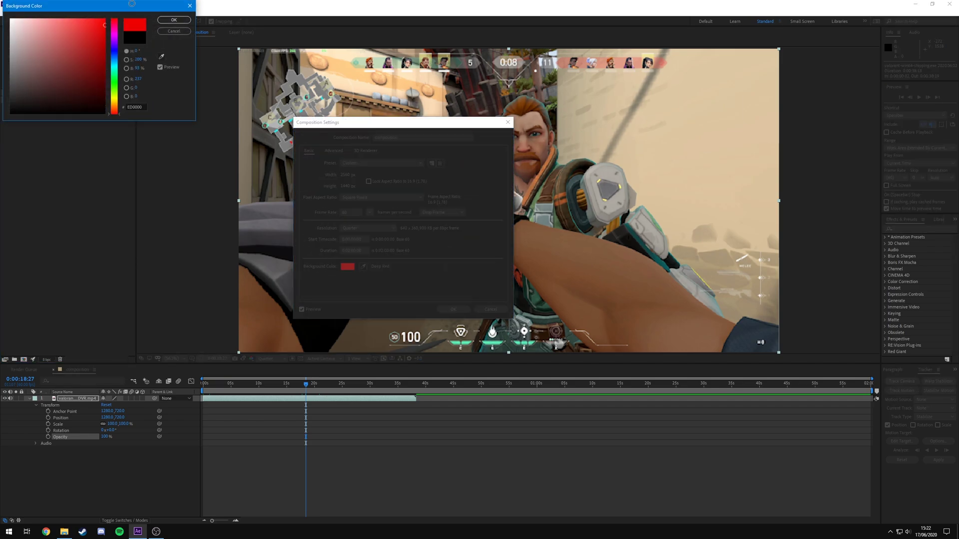
{"action": "left_click", "coordinate": [174, 19]}
{"action": "left_click", "coordinate": [453, 309]}
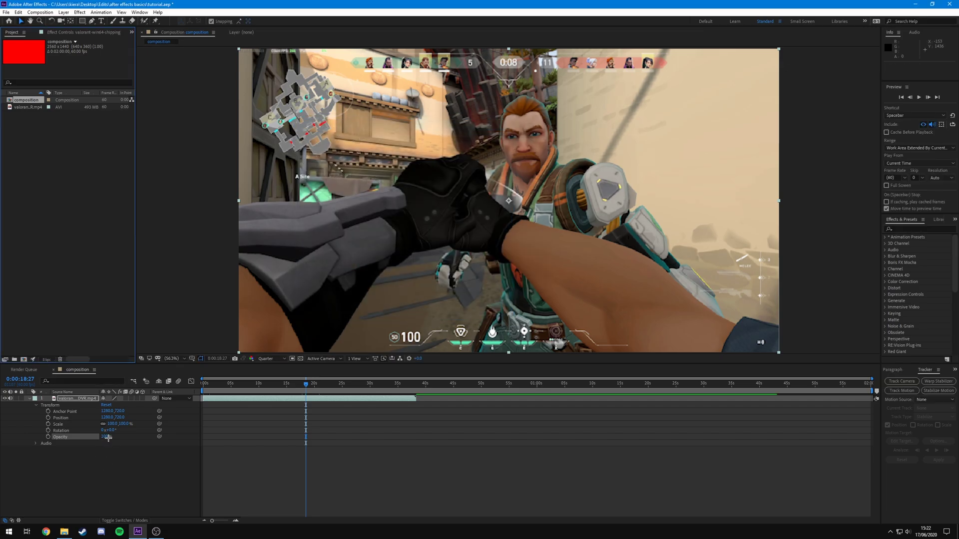
Try changing the Valorant layer's Opacity against the red background and undo the change
{"action": "mouse_move", "coordinate": [105, 437]}
{"action": "left_mouse_down"}
{"action": "mouse_move", "coordinate": [83, 441]}
{"action": "mouse_move", "coordinate": [116, 437]}
{"action": "left_mouse_up"}
{"action": "left_click", "coordinate": [70, 460]}
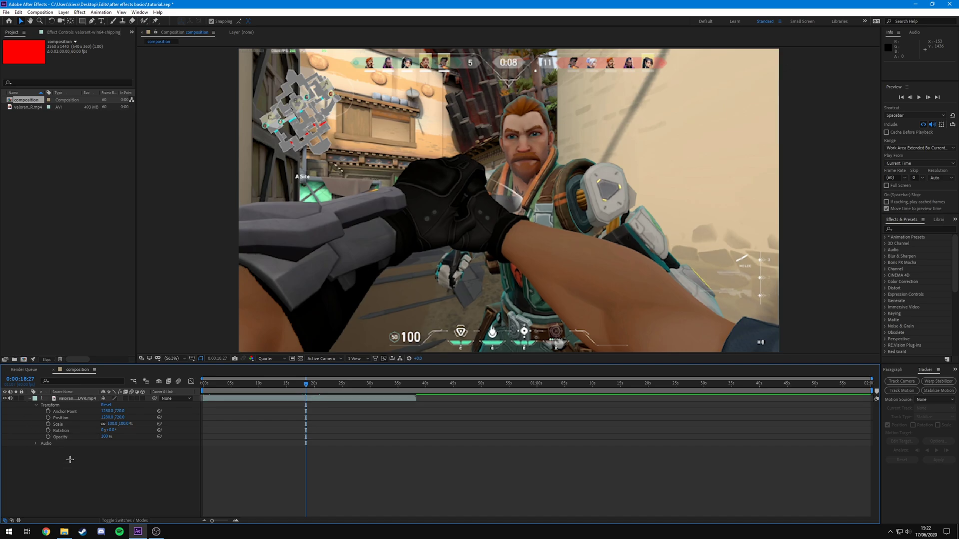
{"action": "mouse_move", "coordinate": [111, 438]}
{"action": "left_mouse_down"}
{"action": "mouse_move", "coordinate": [91, 441]}
{"action": "mouse_move", "coordinate": [113, 448]}
{"action": "left_mouse_up"}
{"action": "key", "text": "ctrl+z"}
Expand the Valorant layer's Audio properties in the timeline
{"action": "left_click", "coordinate": [36, 444]}
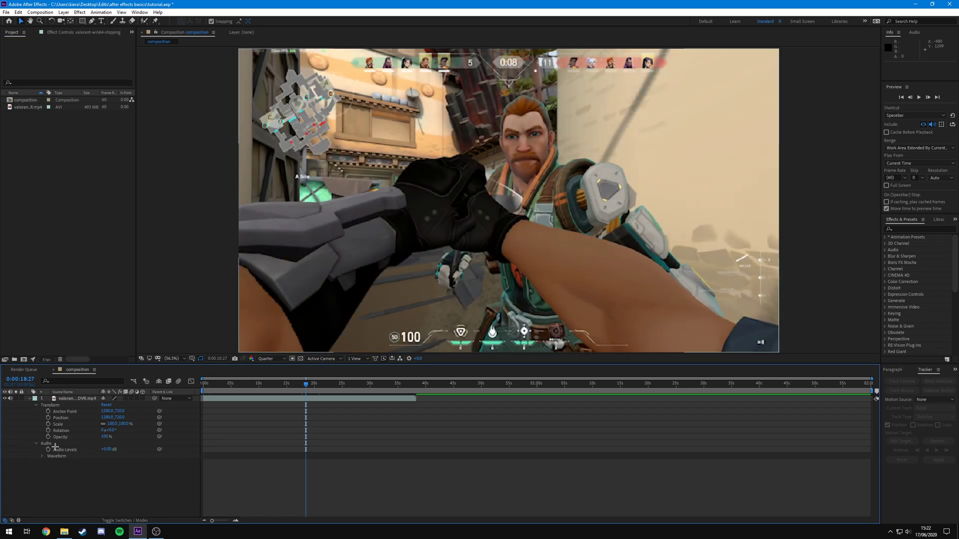
{"action": "left_click", "coordinate": [50, 444]}
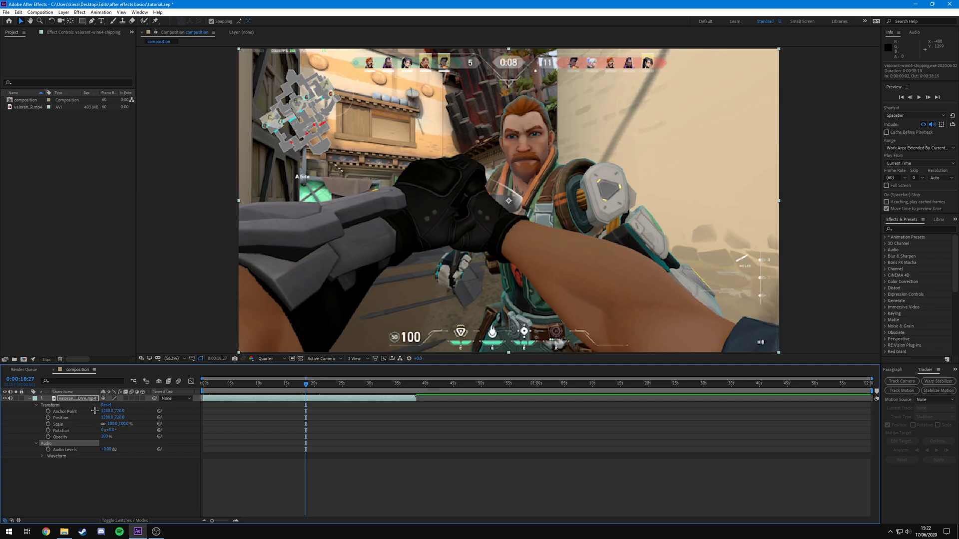
{"action": "left_click", "coordinate": [91, 473]}
{"action": "left_click", "coordinate": [57, 444]}
{"action": "left_click", "coordinate": [100, 169]}
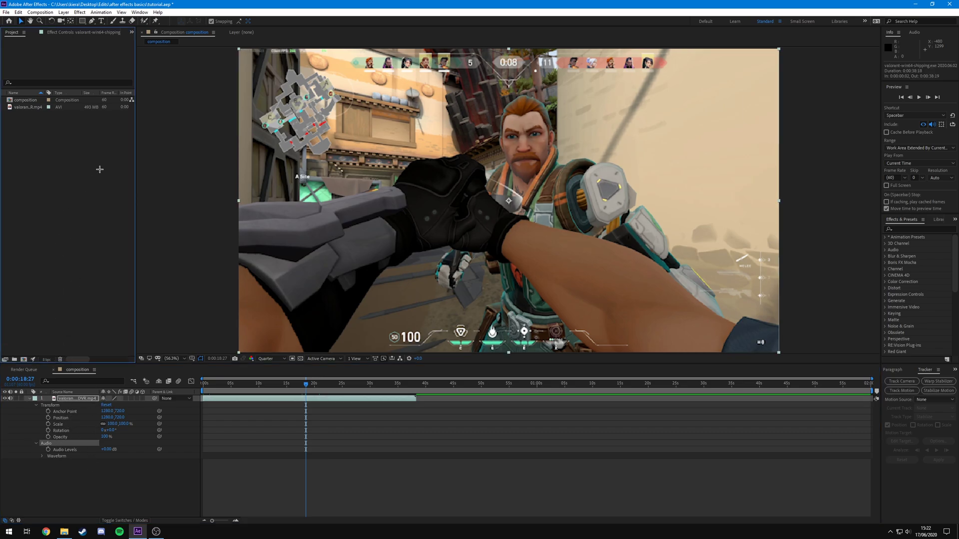
{"action": "left_click", "coordinate": [61, 107]}
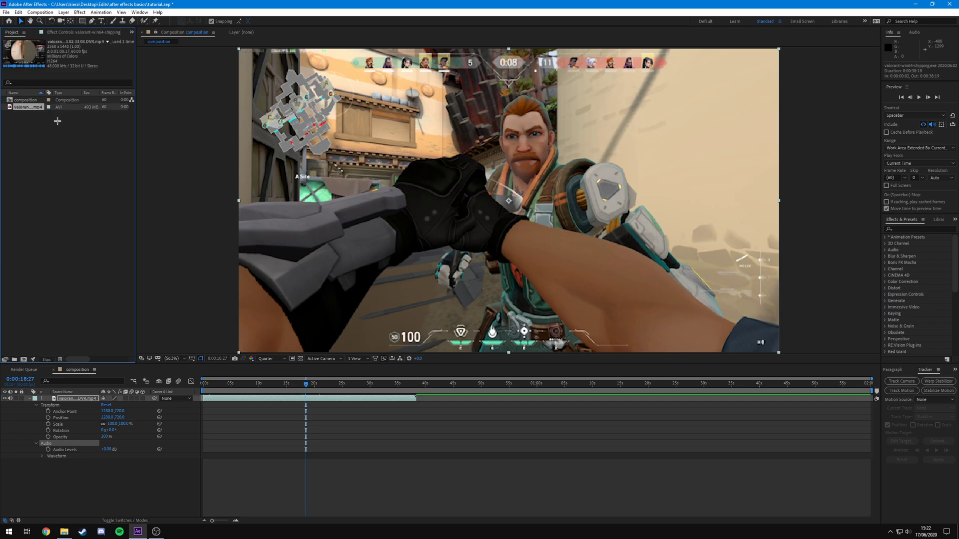
{"action": "left_click", "coordinate": [83, 477]}
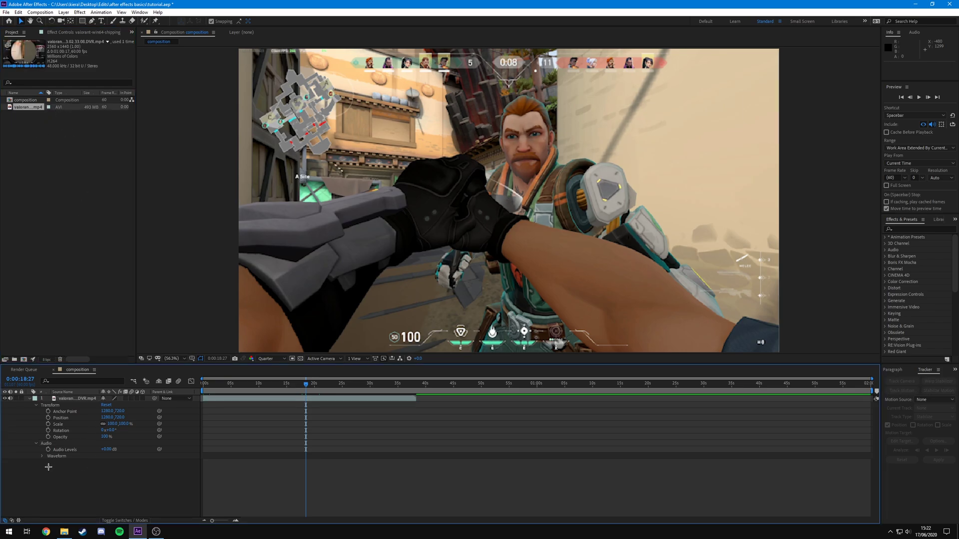
{"action": "left_click", "coordinate": [52, 444]}
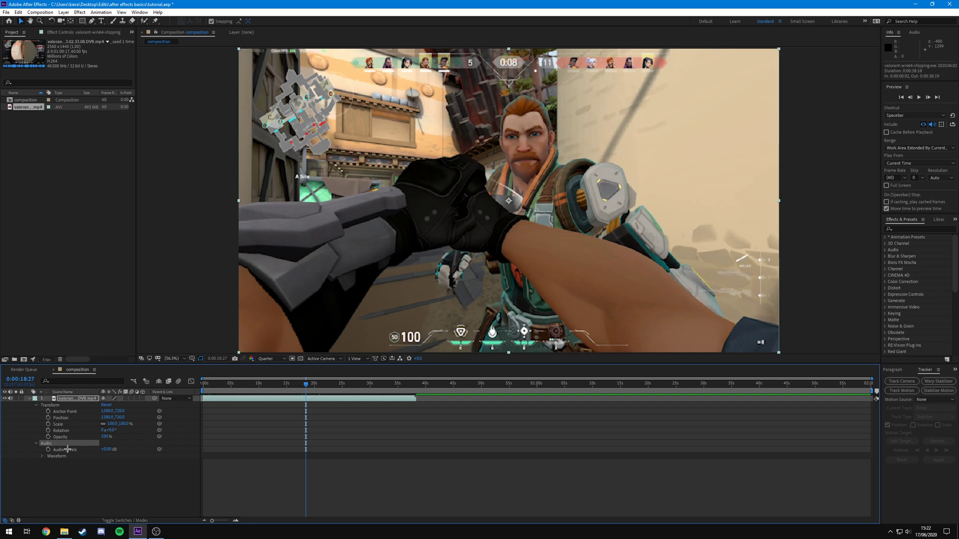
Try lowering the layer's Audio Levels to about -70 dB, reset them to 0 dB, and look at the Waveform property
{"action": "left_click", "coordinate": [65, 449]}
{"action": "left_click_drag", "start_coordinate": [108, 452], "coordinate": [117, 451]}
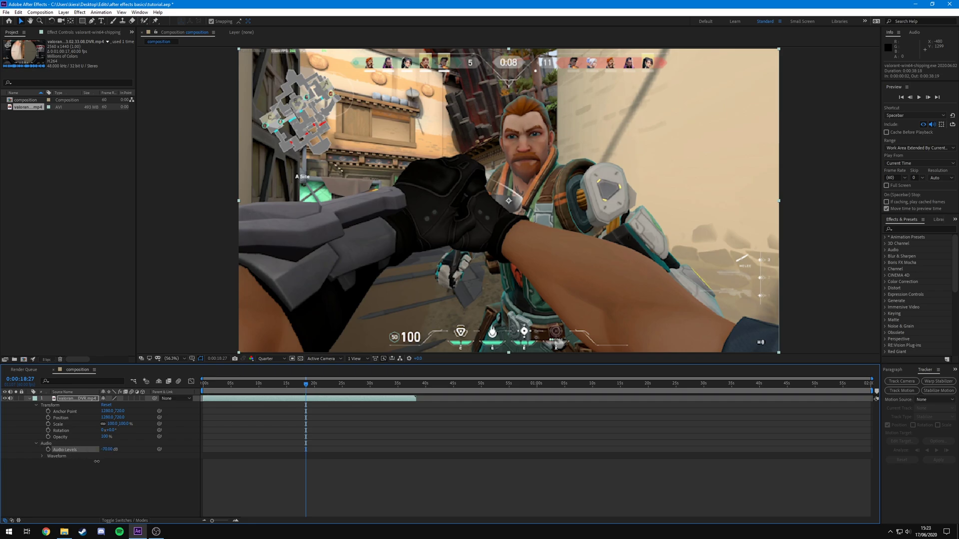
{"action": "left_click", "coordinate": [107, 449]}
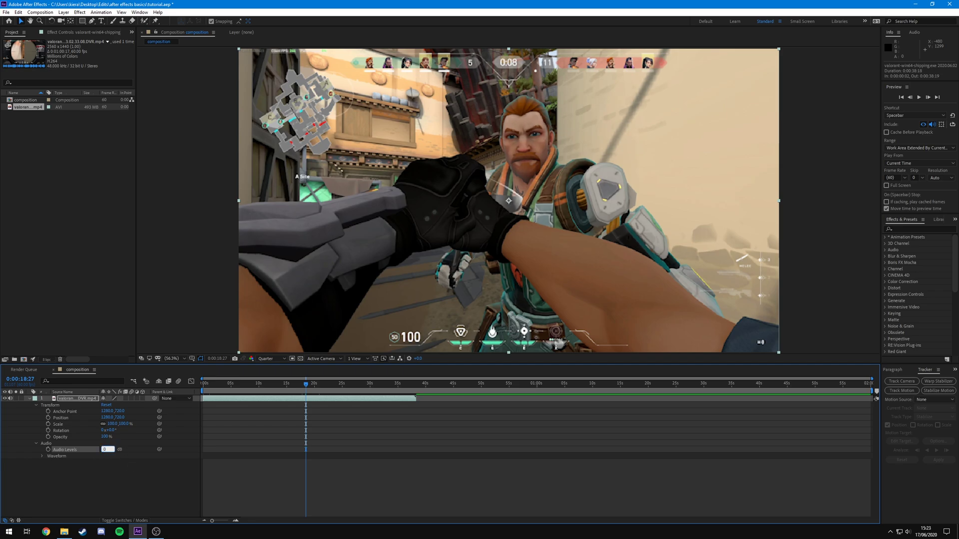
{"action": "key", "text": "Return"}
{"action": "left_click", "coordinate": [42, 456]}
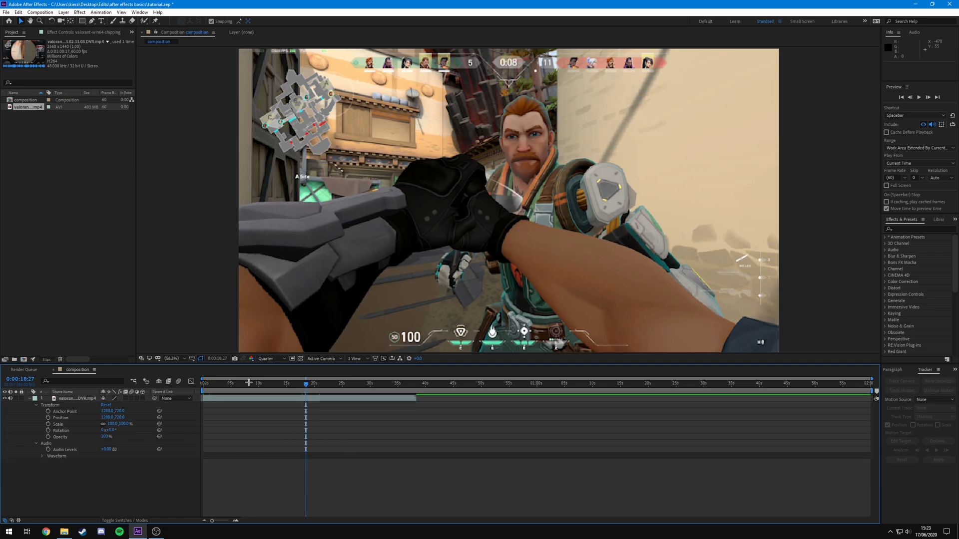
Add a composition marker to the timeline and align it with the gunshot frame at 0:00:36:44
{"action": "left_click_drag", "start_coordinate": [244, 383], "coordinate": [214, 398]}
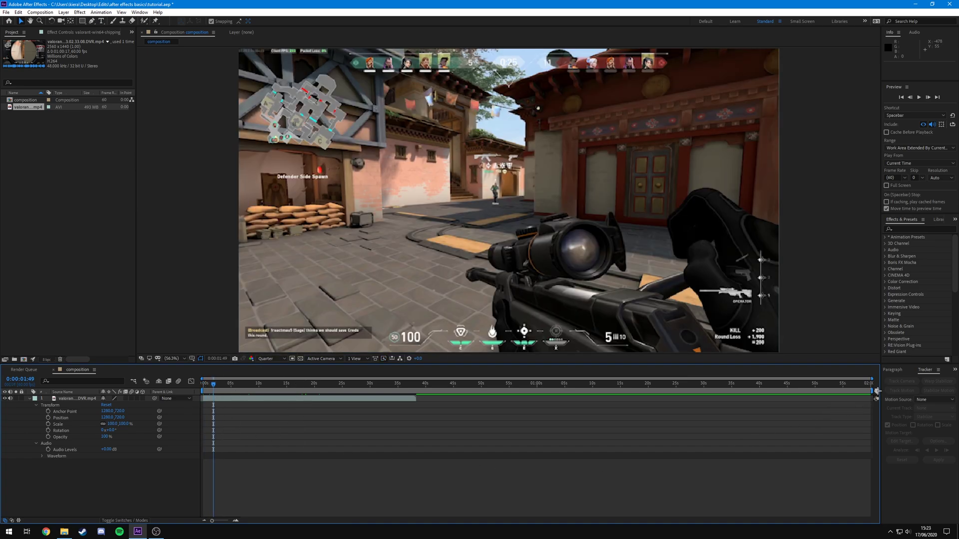
{"action": "left_click_drag", "start_coordinate": [878, 391], "coordinate": [232, 392]}
{"action": "key", "text": "="}
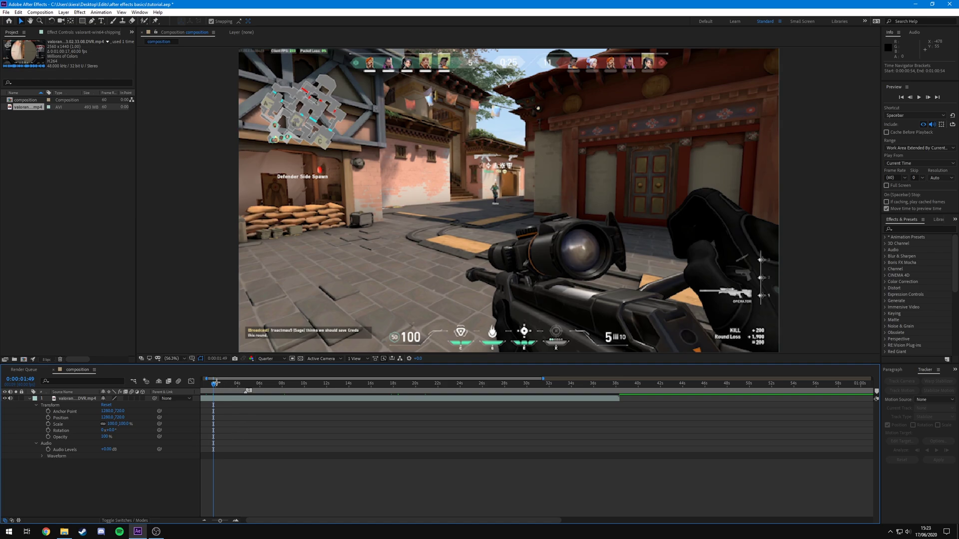
{"action": "left_click_drag", "start_coordinate": [214, 385], "coordinate": [602, 416]}
{"action": "left_click_drag", "start_coordinate": [249, 392], "coordinate": [603, 391]}
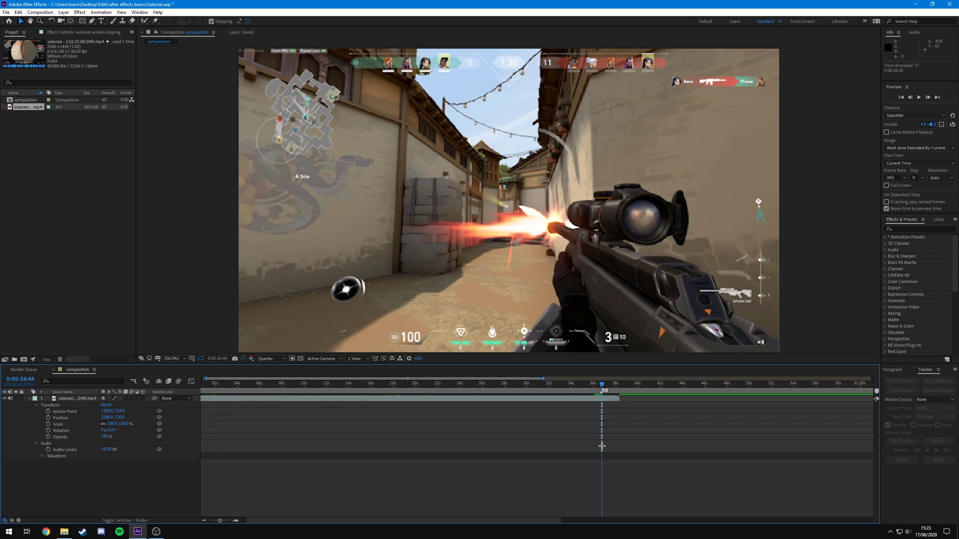
Try shifting the clip slightly later against the composition marker, undo the shift, and delete the marker
{"action": "left_click_drag", "start_coordinate": [546, 399], "coordinate": [563, 409]}
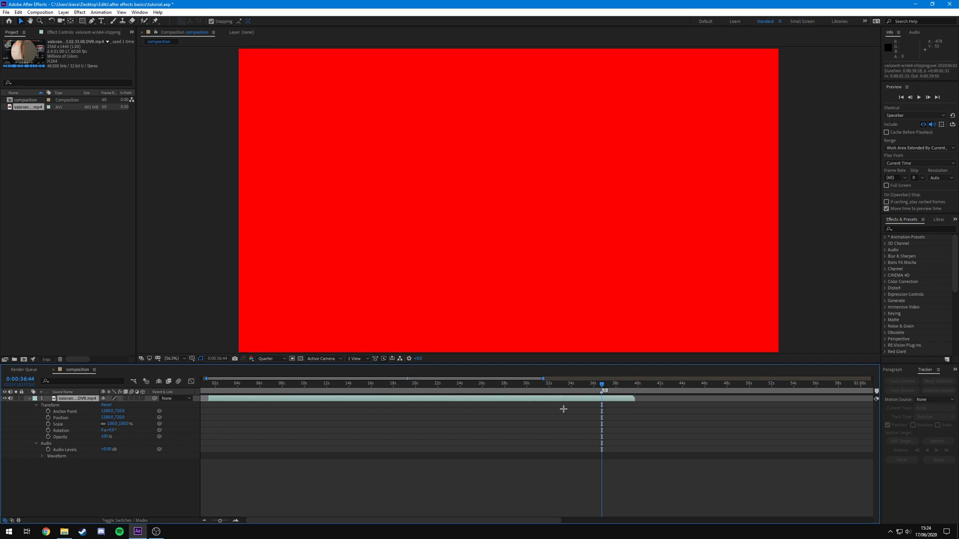
{"action": "key", "text": "ctrl+z"}
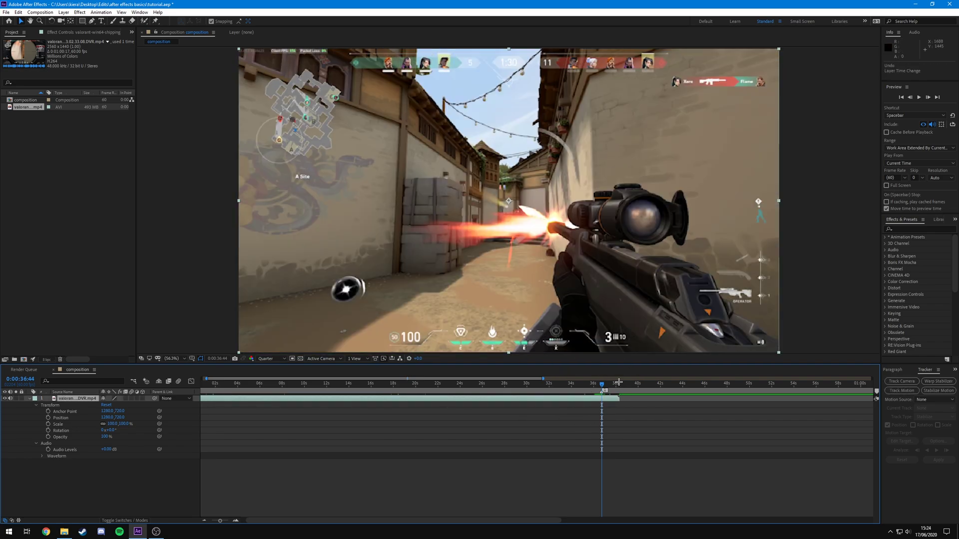
{"action": "right_click", "coordinate": [603, 391]}
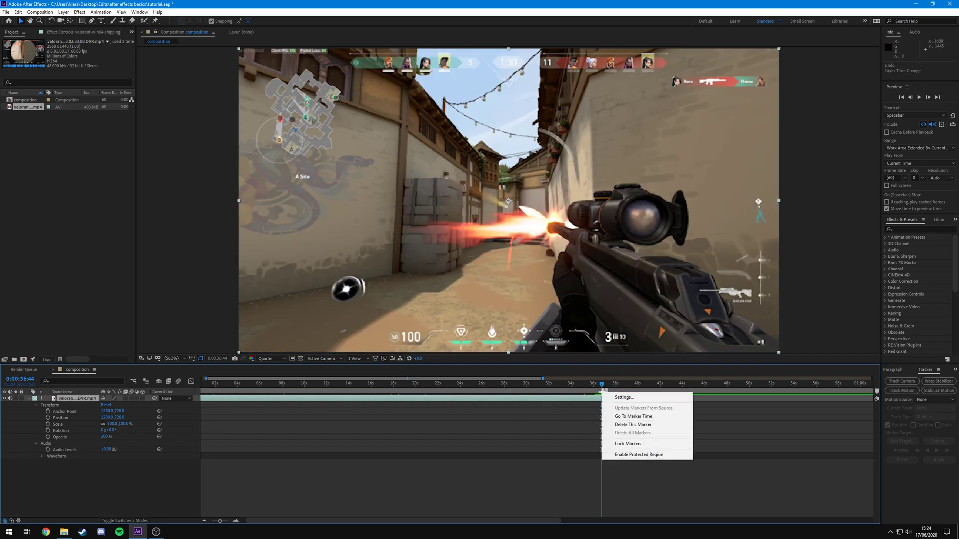
{"action": "left_click", "coordinate": [637, 422]}
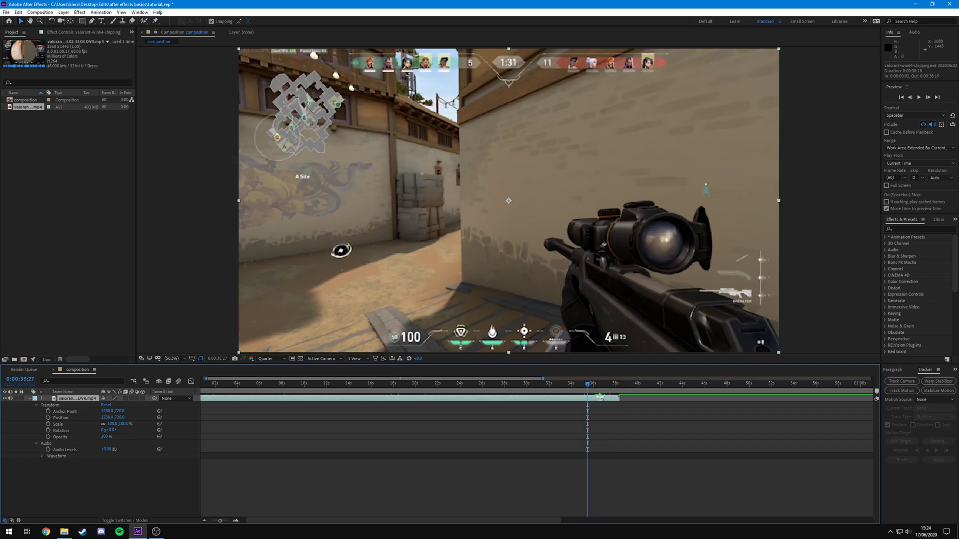
Try moving the clip with its layer marker much earlier in the timeline and bring the playhead to that marker
{"action": "left_click_drag", "start_coordinate": [571, 400], "coordinate": [251, 420]}
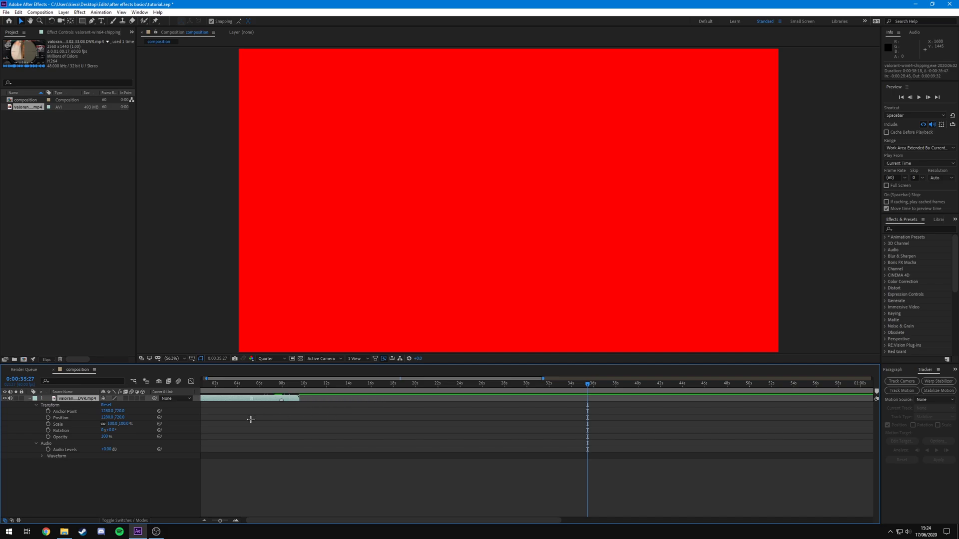
{"action": "left_click", "coordinate": [281, 384]}
{"action": "left_click_drag", "start_coordinate": [281, 386], "coordinate": [278, 391]}
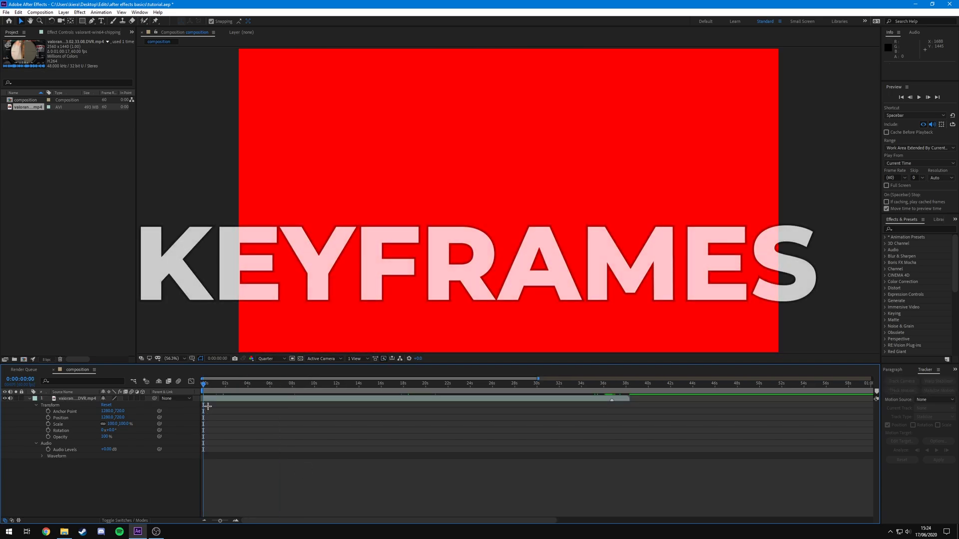
Place the playhead on the gunshot frame at 0:00:36:44, where the clip's layer marker sits, checking the neighbouring frames
{"action": "left_click_drag", "start_coordinate": [205, 385], "coordinate": [214, 385]}
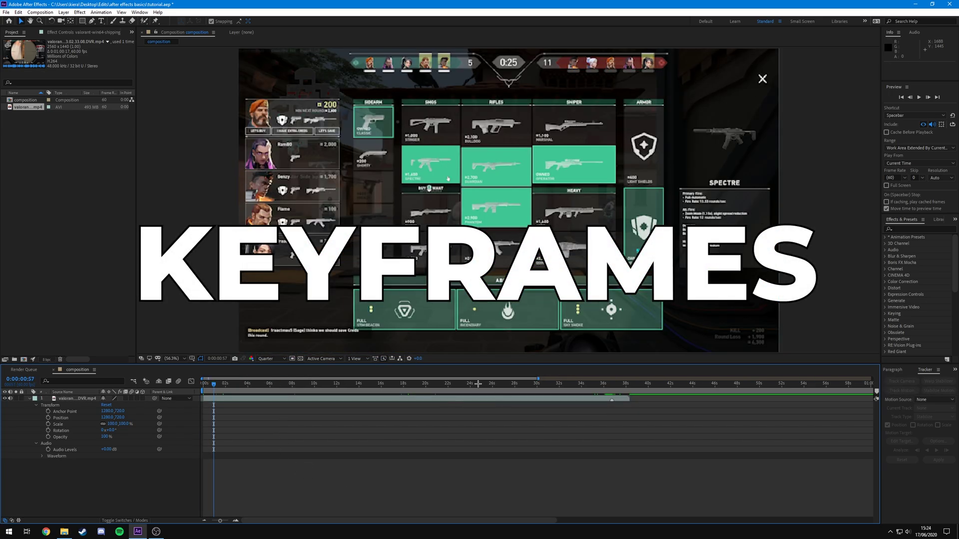
{"action": "left_click", "coordinate": [607, 437]}
{"action": "scroll", "coordinate": [689, 438], "scroll_direction": "up", "scroll_amount": 2}
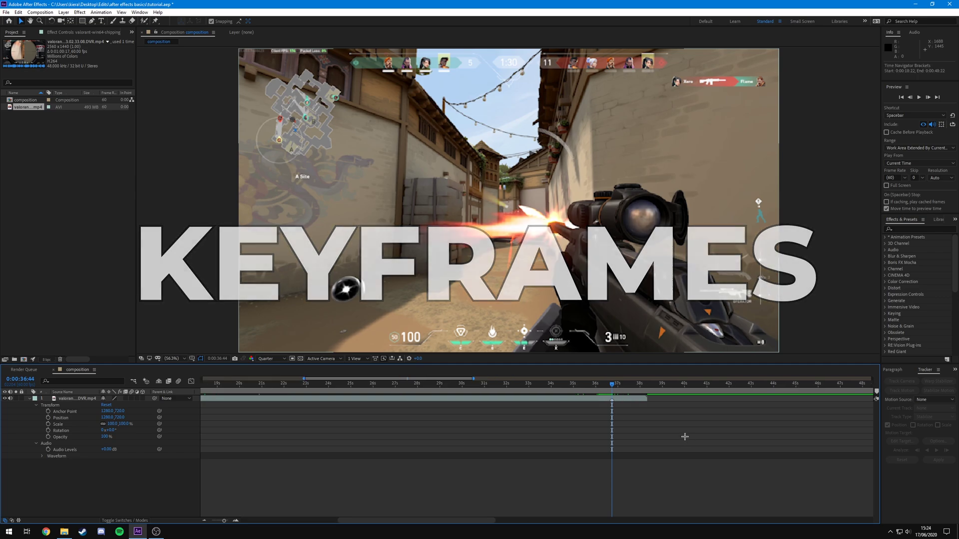
{"action": "scroll", "coordinate": [404, 406], "scroll_direction": "right", "scroll_amount": 3}
{"action": "key", "text": "Page_Up"}
{"action": "key", "text": "Page_Down"}
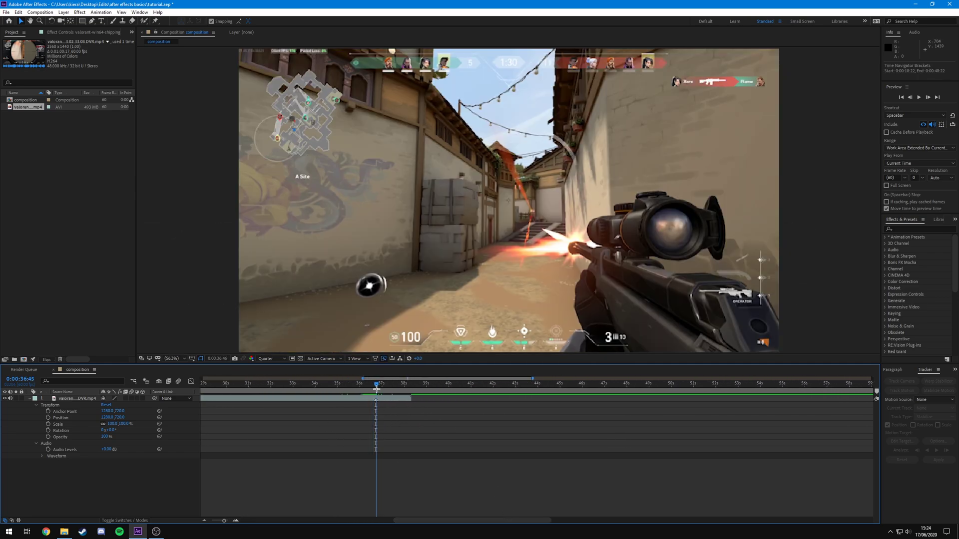
{"action": "key", "text": "Page_Up"}
{"action": "key", "text": "Page_Down"}
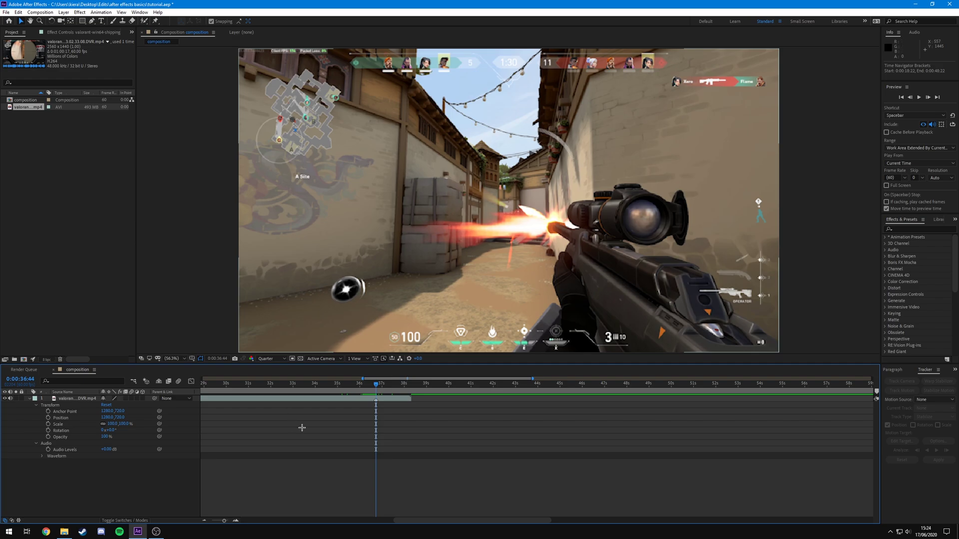
Scale the Valorant layer up proportionally to about 160% at the gunshot frame
{"action": "left_click", "coordinate": [236, 521]}
{"action": "left_click", "coordinate": [236, 521]}
{"action": "left_click", "coordinate": [236, 521]}
{"action": "left_click", "coordinate": [82, 411]}
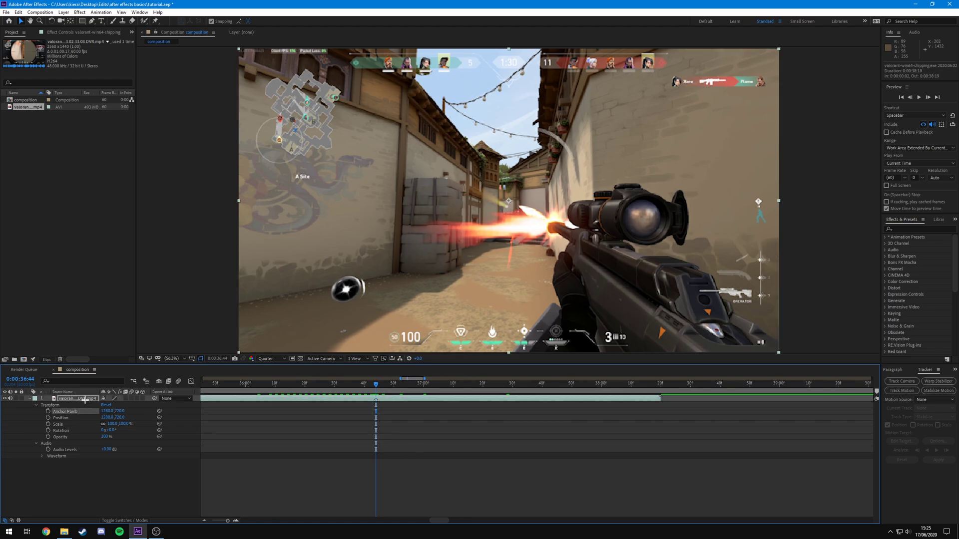
{"action": "left_click", "coordinate": [65, 424]}
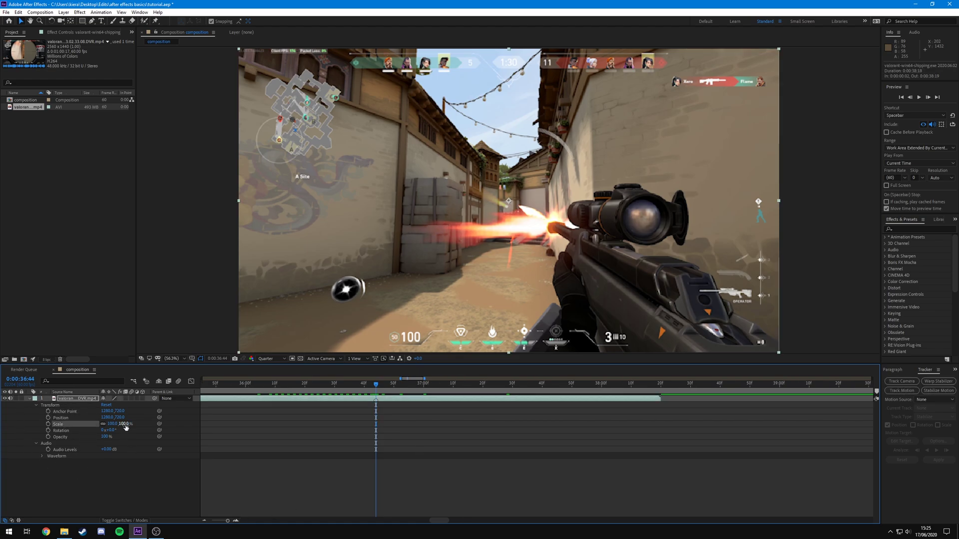
{"action": "left_click_drag", "start_coordinate": [125, 424], "coordinate": [156, 424]}
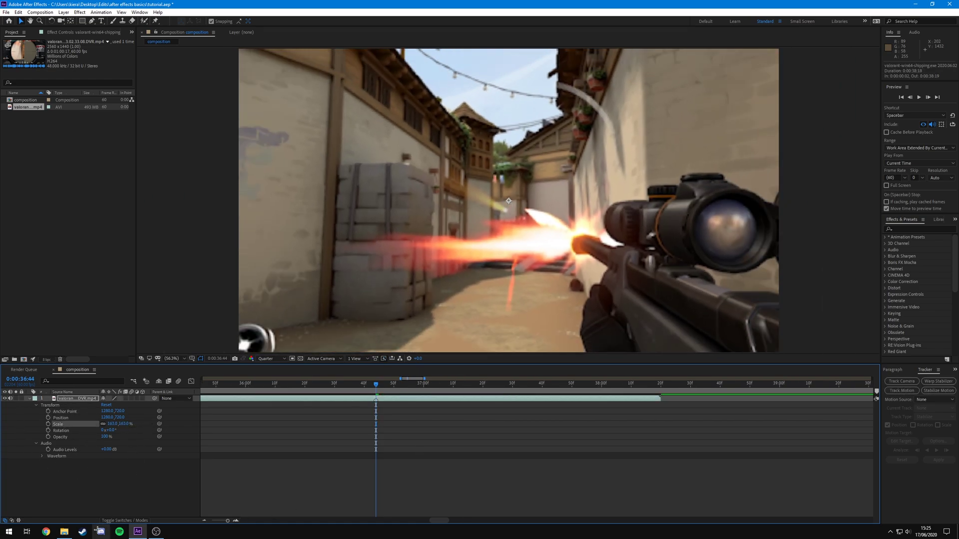
Undo the unkeyed enlargement, enable Scale keyframing at the gunshot frame 0:00:36:44, and set Scale to 130% there
{"action": "left_click_drag", "start_coordinate": [374, 384], "coordinate": [451, 411]}
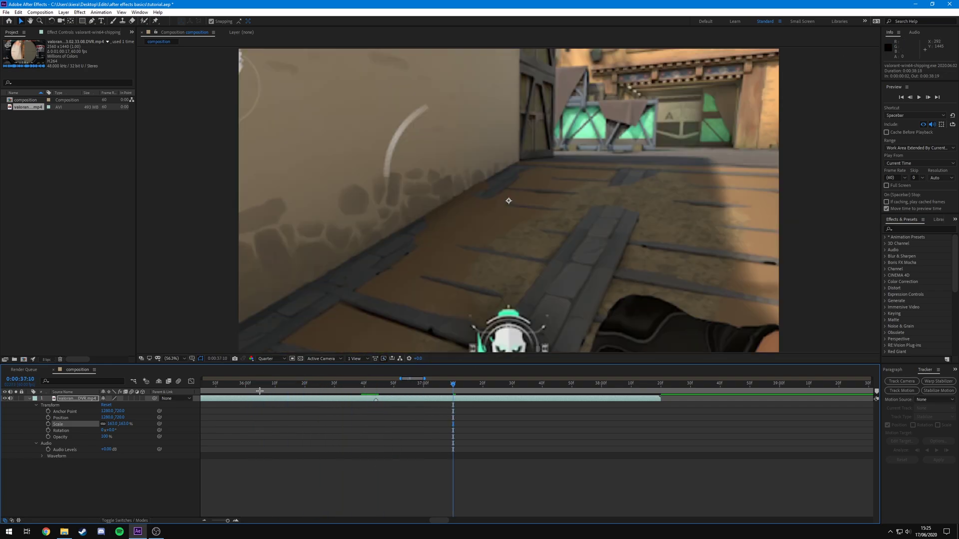
{"action": "key", "text": "ctrl+z"}
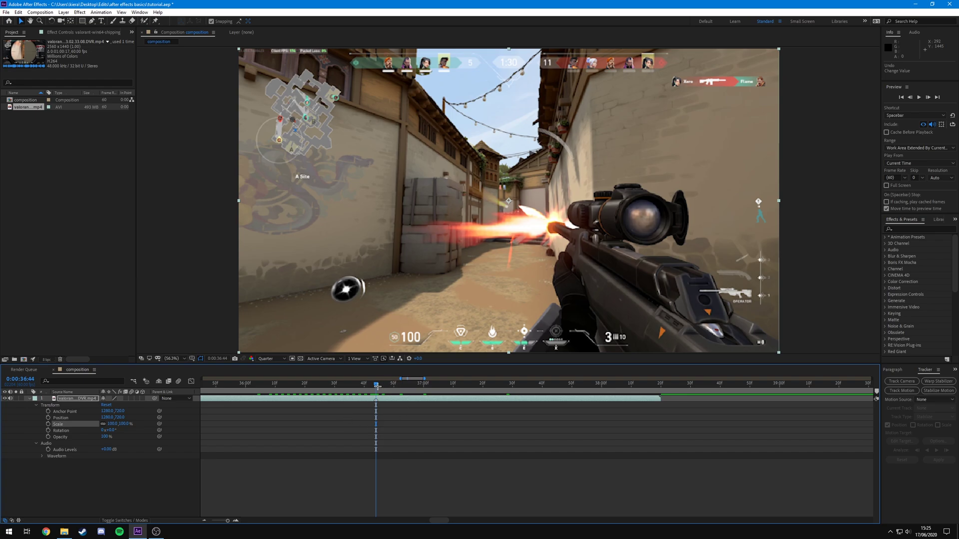
{"action": "left_click", "coordinate": [376, 385]}
{"action": "left_click", "coordinate": [48, 424]}
{"action": "mouse_move", "coordinate": [120, 424]}
{"action": "left_mouse_down"}
{"action": "mouse_move", "coordinate": [157, 430]}
{"action": "mouse_move", "coordinate": [135, 428]}
{"action": "left_mouse_up"}
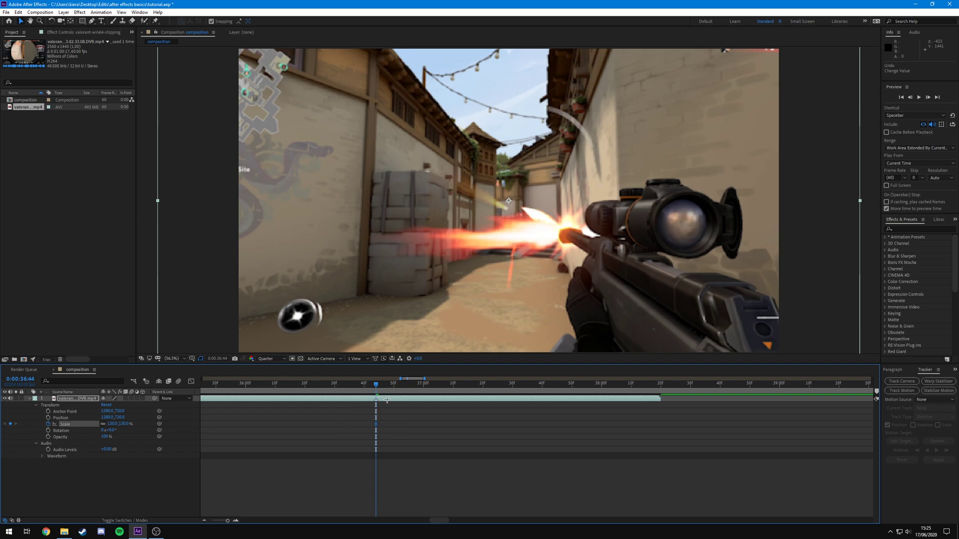
Go one frame back to 0:00:36:43 and keyframe the layer's Scale at 100%
{"action": "left_click_drag", "start_coordinate": [376, 386], "coordinate": [376, 439]}
{"action": "key", "text": "Page_Up"}
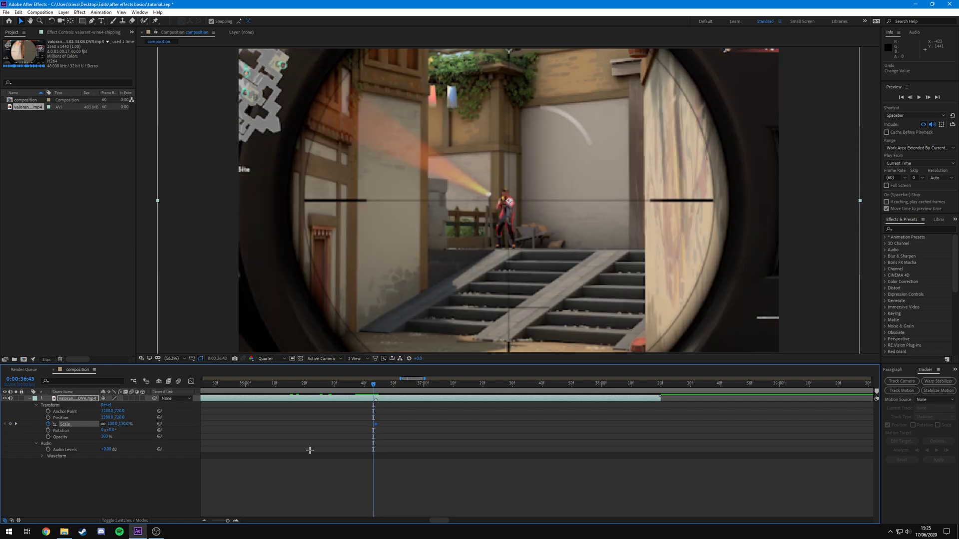
{"action": "left_click", "coordinate": [125, 424]}
{"action": "type", "text": "100"}
{"action": "key", "text": "Return"}
{"action": "left_click_drag", "start_coordinate": [350, 385], "coordinate": [373, 457]}
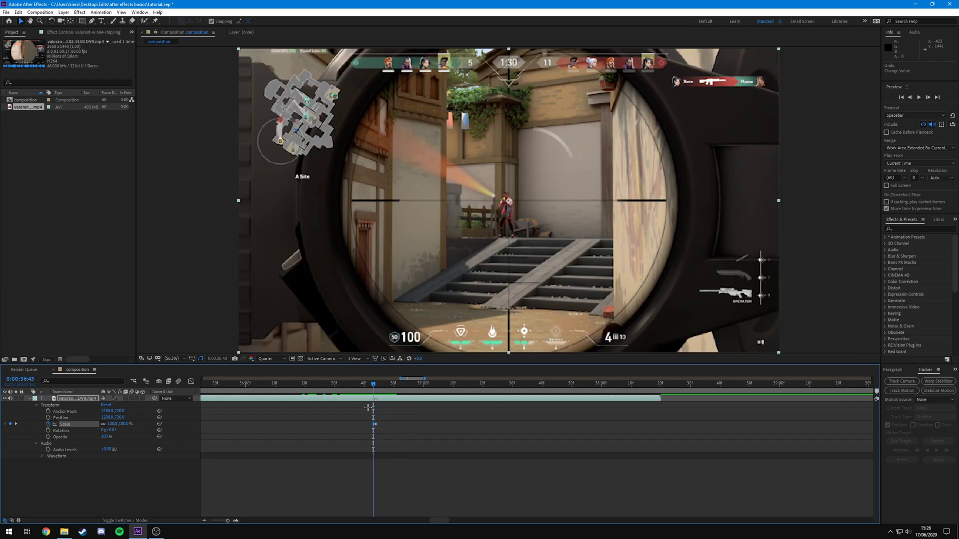
Add a Scale keyframe of 100% at 0:00:36:59 so the zoom eases back out after the shot
{"action": "left_click_drag", "start_coordinate": [374, 387], "coordinate": [422, 454]}
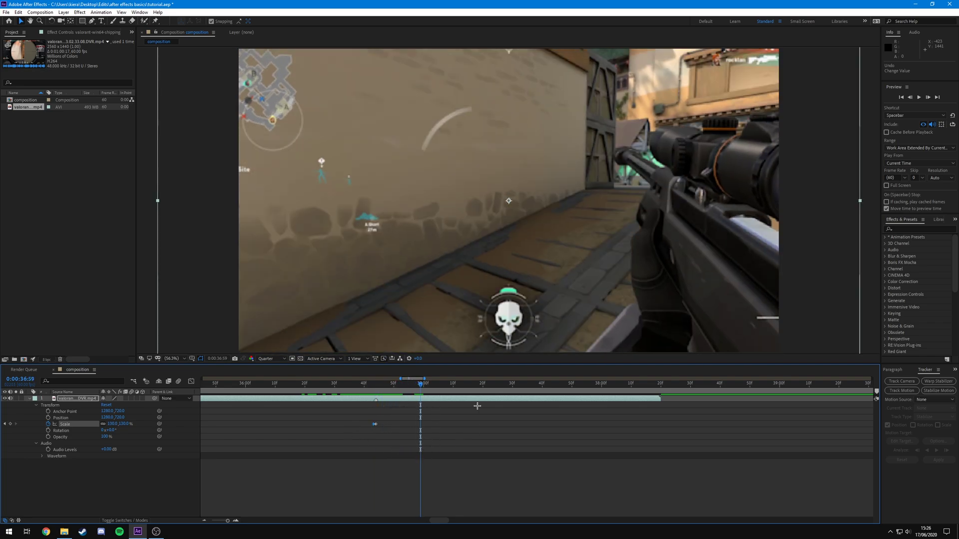
{"action": "left_click", "coordinate": [124, 424]}
{"action": "type", "text": "100"}
{"action": "key", "text": "Return"}
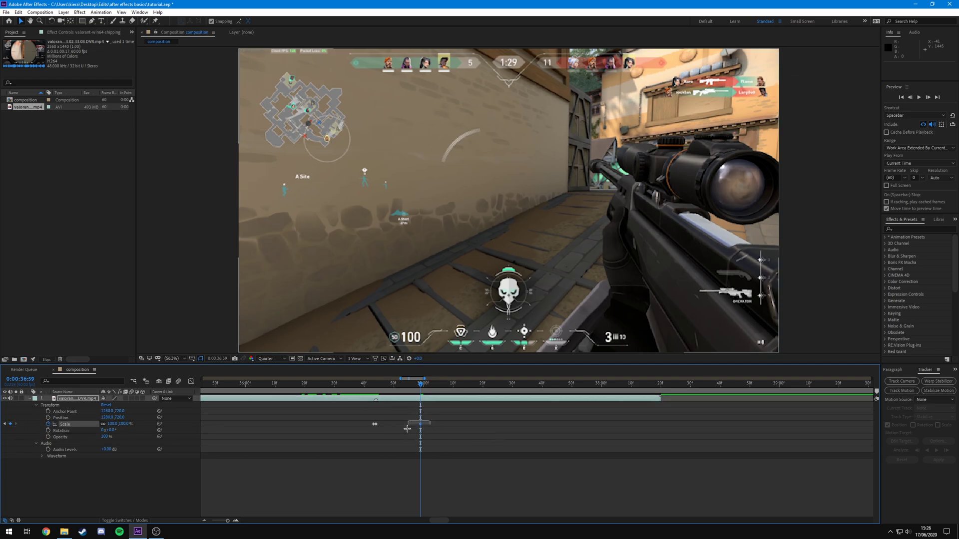
{"action": "left_click", "coordinate": [434, 426]}
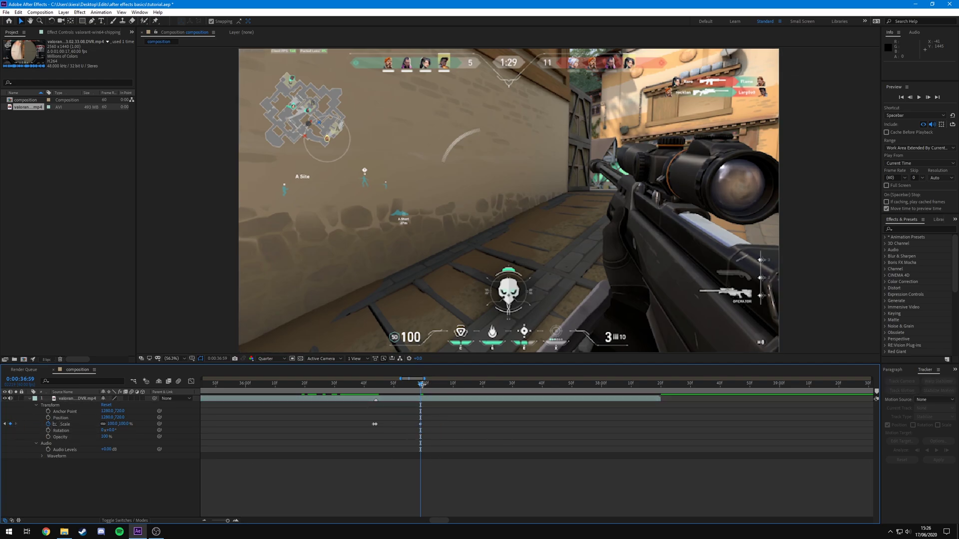
Animate the layer's Rotation with keyframes of 0° at 0:00:36:43, about 8° at 0:00:36:44 and 0° at 0:00:36:59
{"action": "left_click_drag", "start_coordinate": [421, 383], "coordinate": [373, 384]}
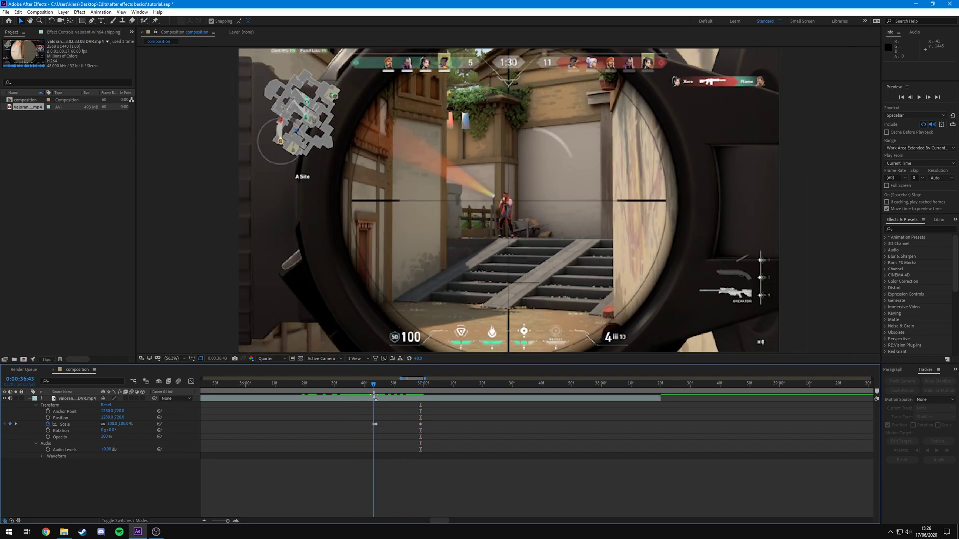
{"action": "left_click_drag", "start_coordinate": [374, 394], "coordinate": [376, 466]}
{"action": "left_click", "coordinate": [48, 431]}
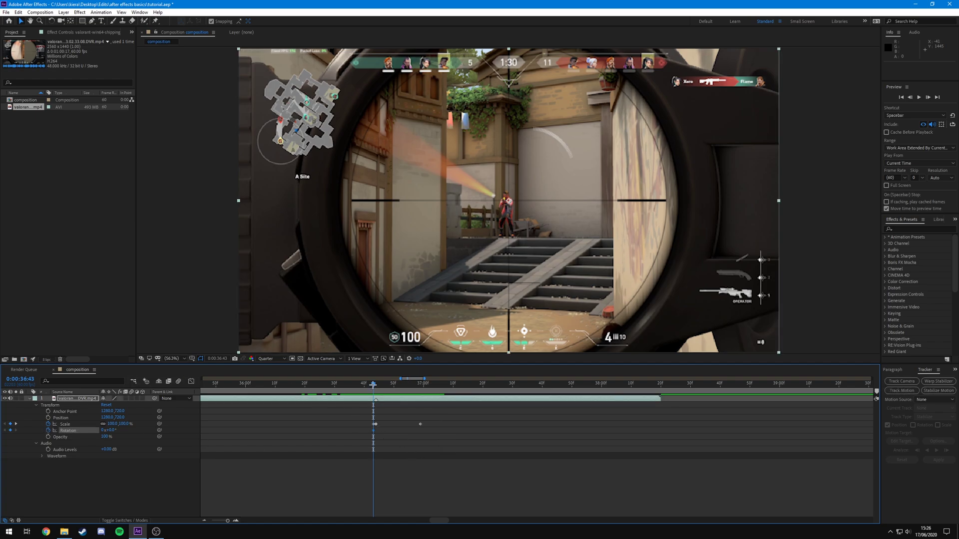
{"action": "left_click_drag", "start_coordinate": [373, 384], "coordinate": [420, 385]}
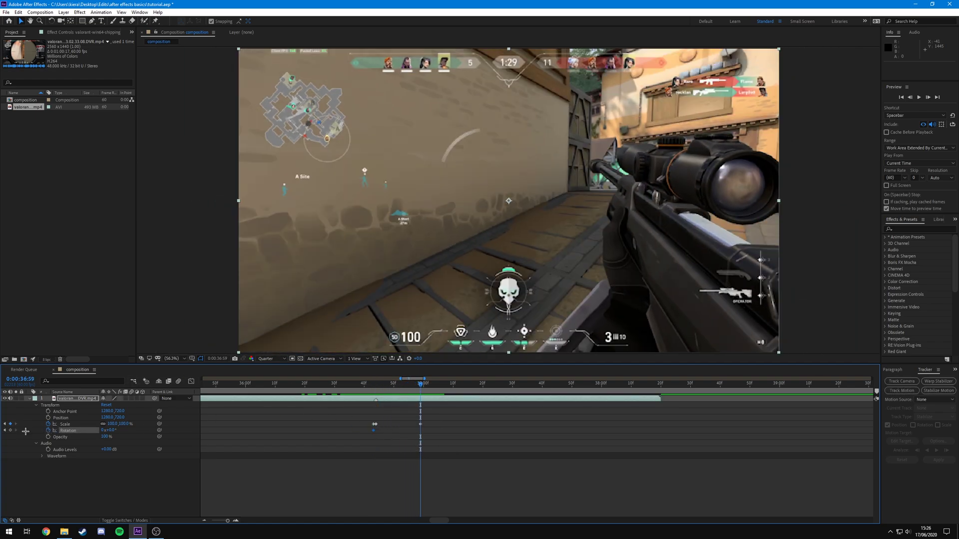
{"action": "left_click_drag", "start_coordinate": [388, 385], "coordinate": [376, 385]}
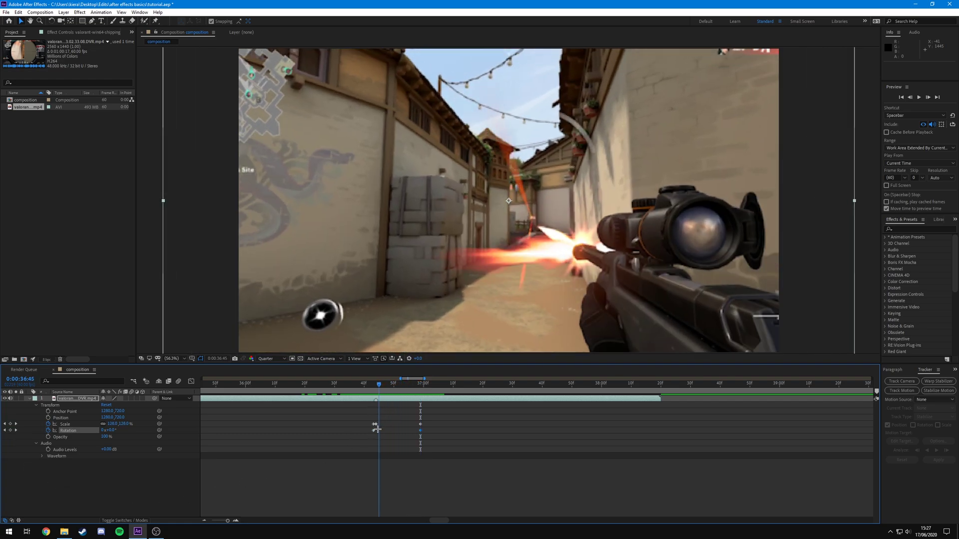
{"action": "left_click_drag", "start_coordinate": [112, 431], "coordinate": [334, 532]}
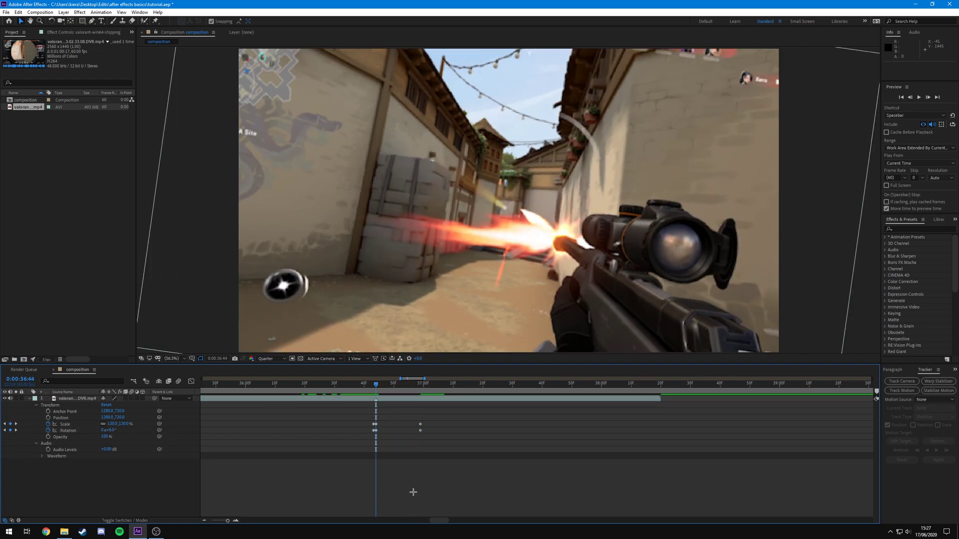
Scrub through the zoom and tilt animation, and apply Easy Ease to all three Scale keyframes
{"action": "left_click_drag", "start_coordinate": [377, 387], "coordinate": [423, 437]}
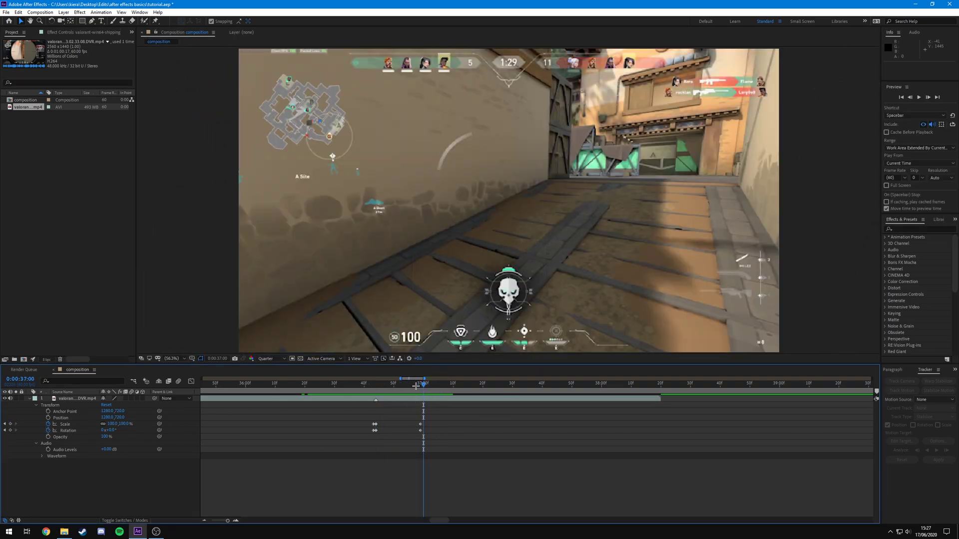
{"action": "mouse_move", "coordinate": [423, 407]}
{"action": "left_mouse_down"}
{"action": "mouse_move", "coordinate": [383, 407]}
{"action": "mouse_move", "coordinate": [424, 407]}
{"action": "left_mouse_up"}
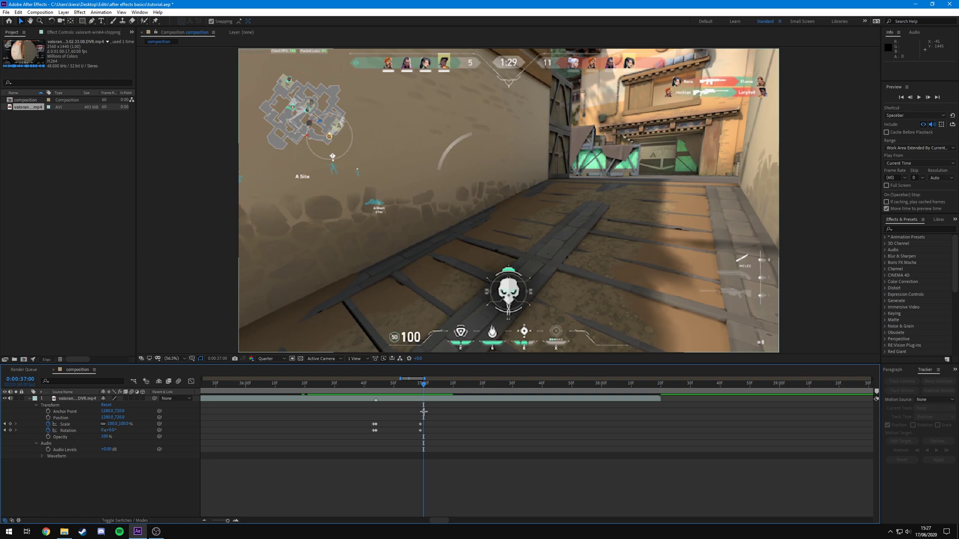
{"action": "left_click_drag", "start_coordinate": [420, 422], "coordinate": [348, 430]}
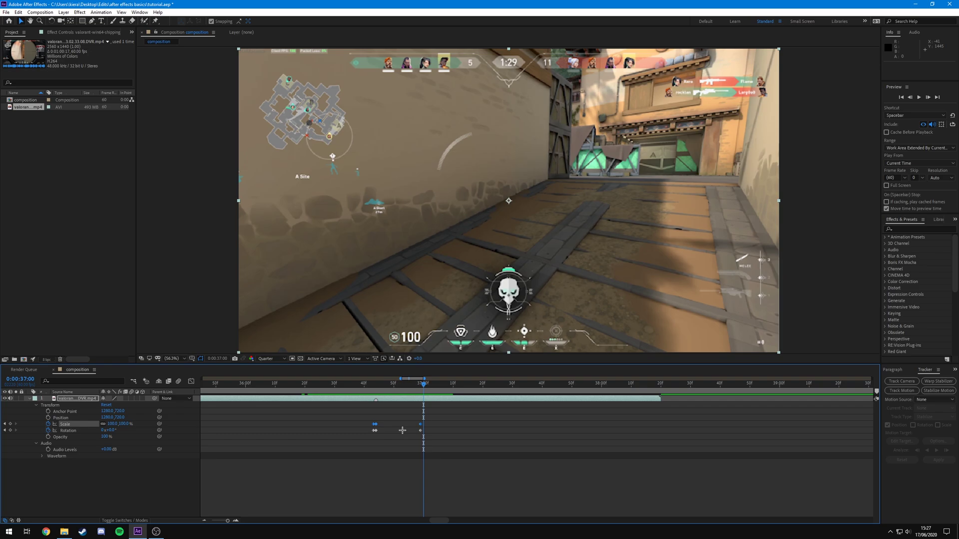
{"action": "key", "text": "F9"}
{"action": "left_click", "coordinate": [385, 425]}
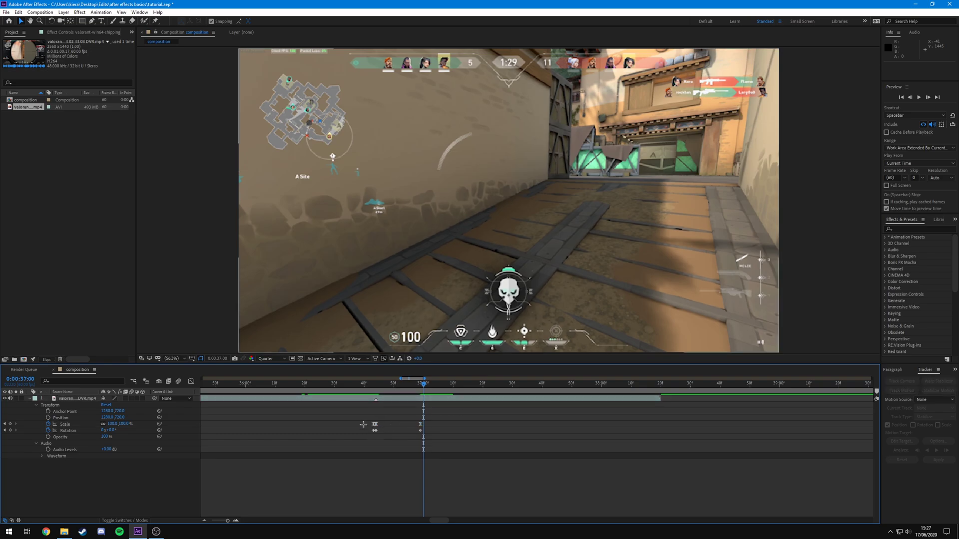
Scrub through the eased zoom and examine the Scale curve in the Graph Editor, returning to the keyframe view
{"action": "left_click_drag", "start_coordinate": [423, 385], "coordinate": [437, 424]}
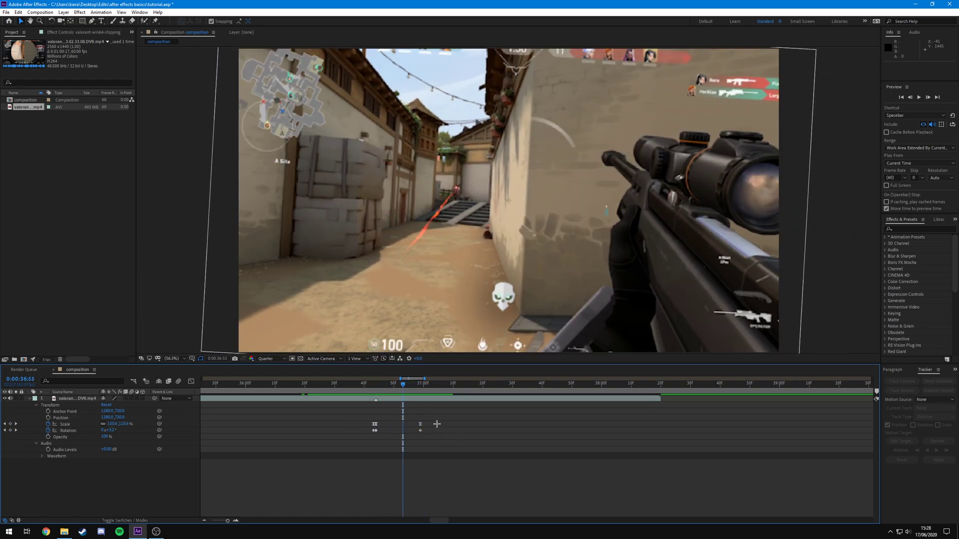
{"action": "key", "text": "j"}
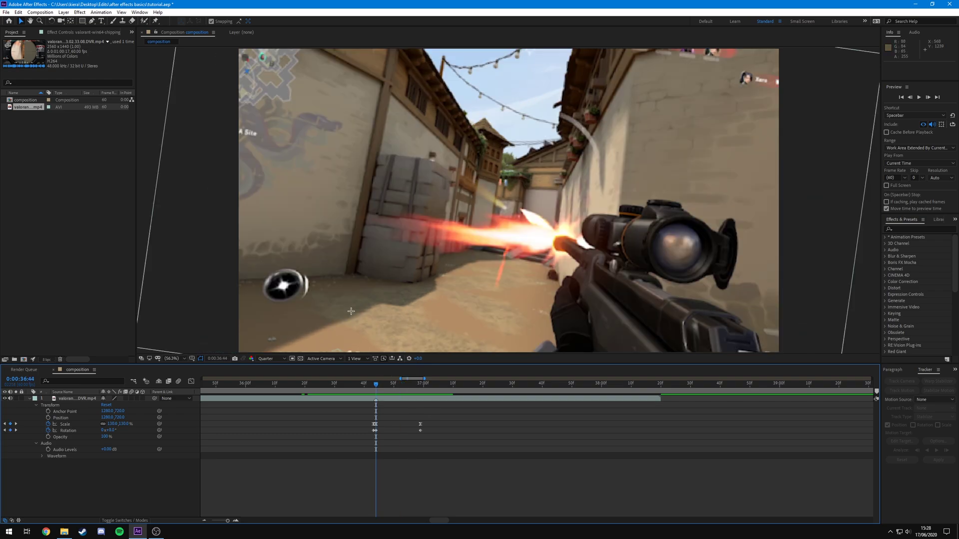
{"action": "left_click", "coordinate": [375, 423]}
{"action": "left_click", "coordinate": [191, 381]}
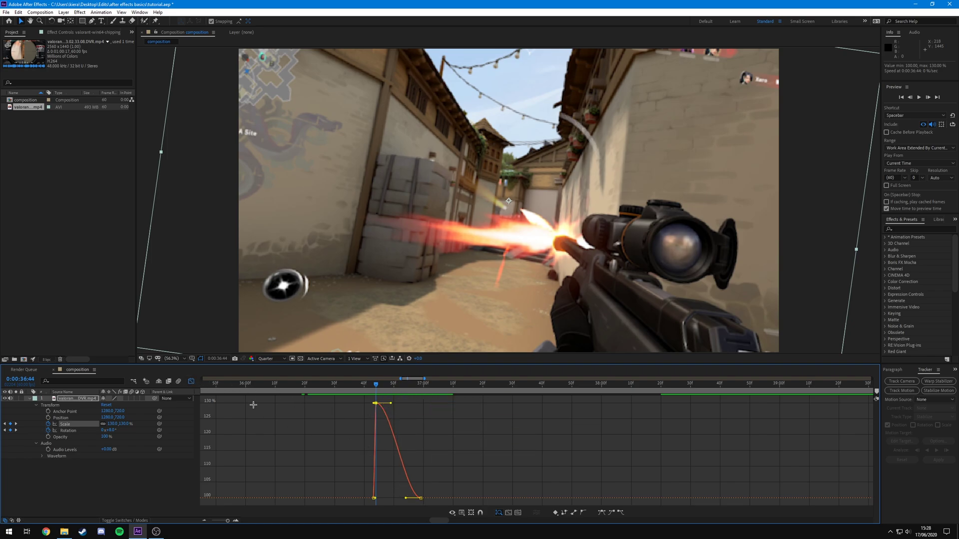
{"action": "left_click", "coordinate": [190, 381]}
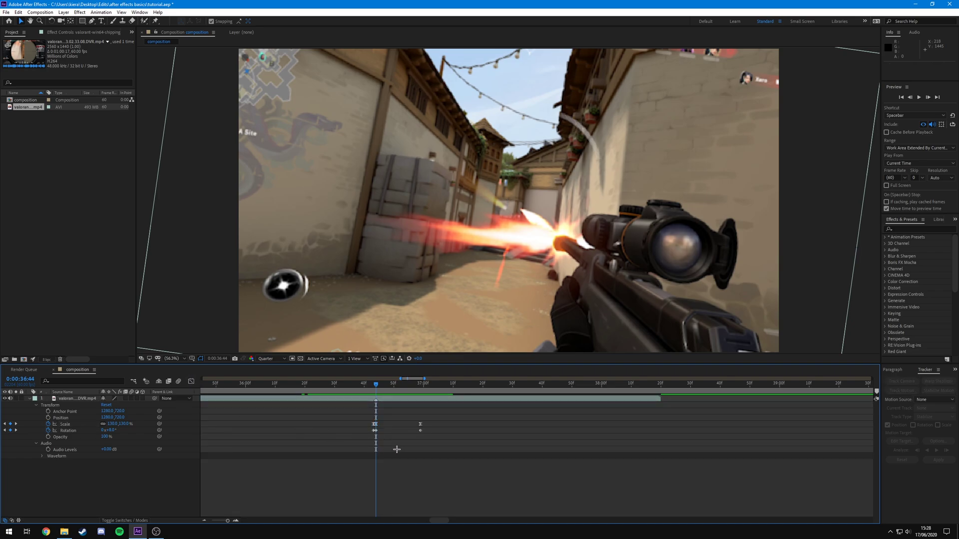
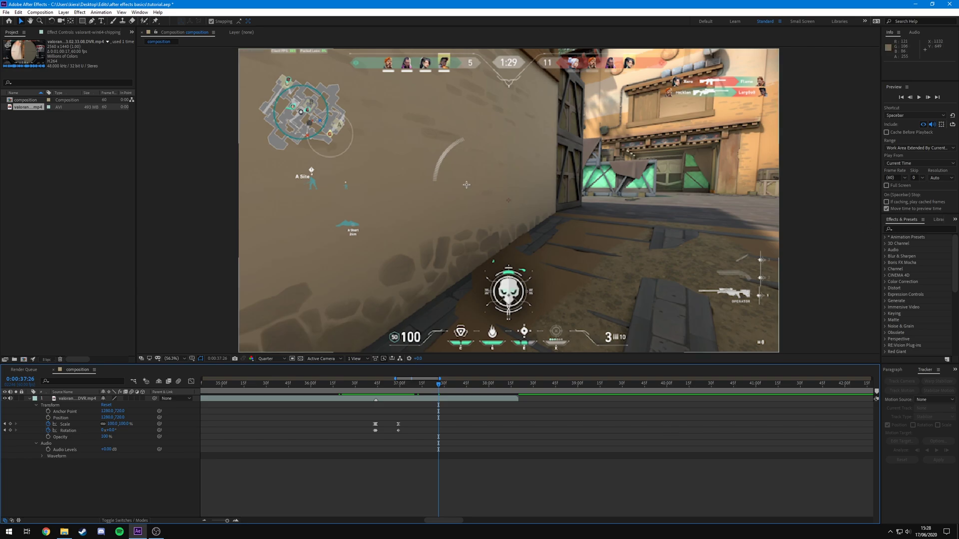
Search the effects for "hue" and apply Hue/Saturation to the Valorant layer
{"action": "left_click", "coordinate": [454, 399]}
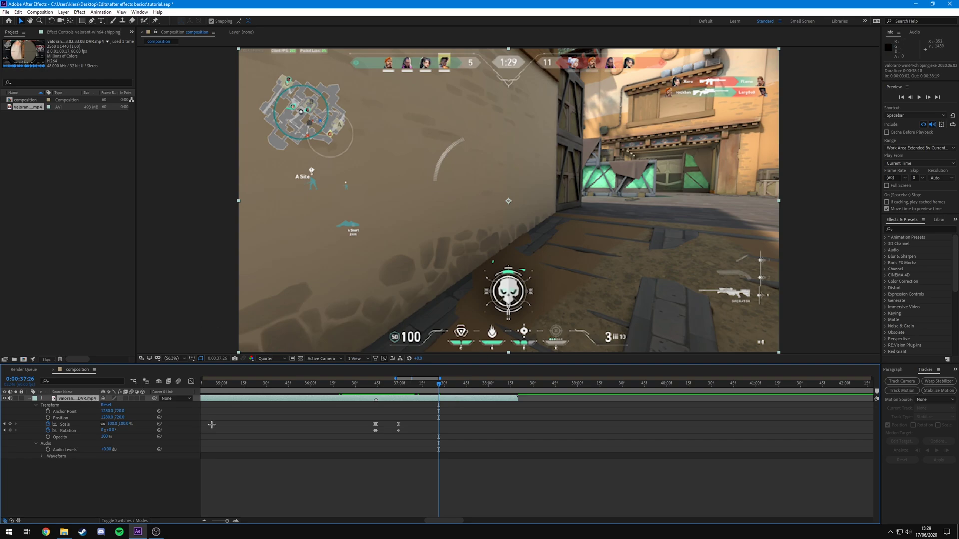
{"action": "left_click", "coordinate": [917, 229]}
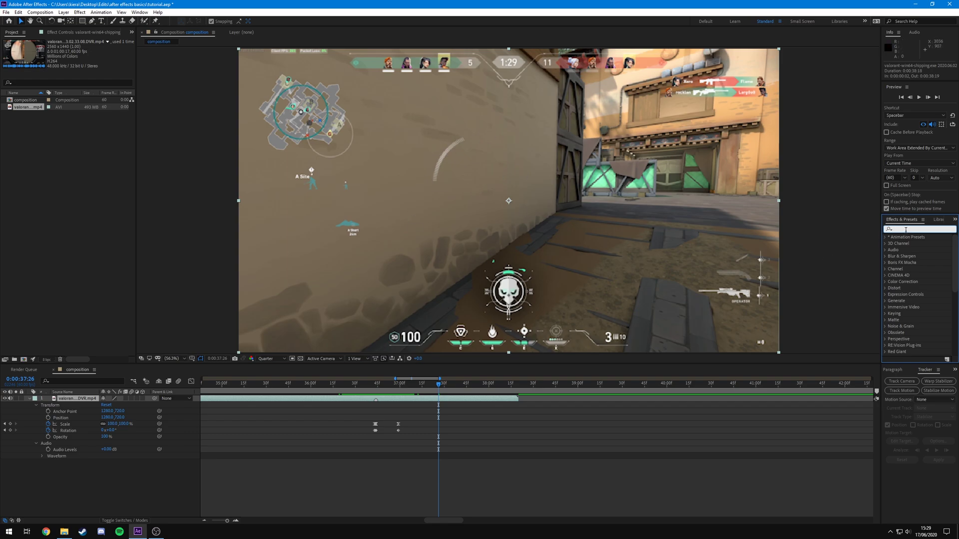
{"action": "type", "text": "hue"}
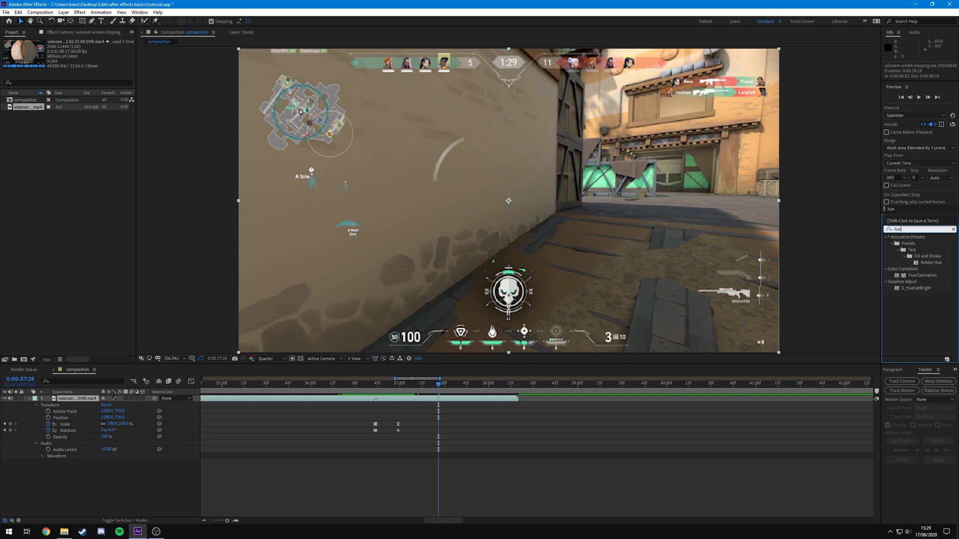
{"action": "left_click", "coordinate": [923, 276]}
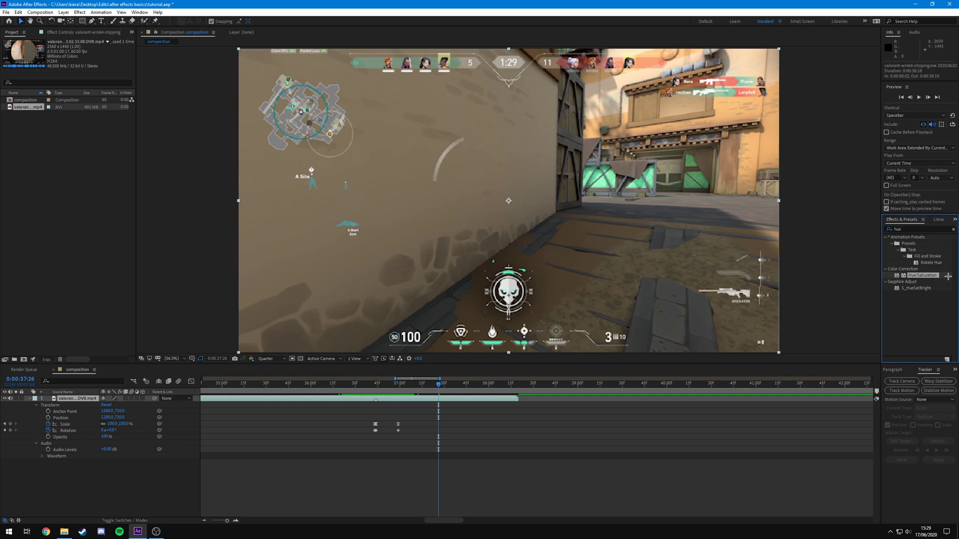
{"action": "left_click_drag", "start_coordinate": [935, 276], "coordinate": [448, 422]}
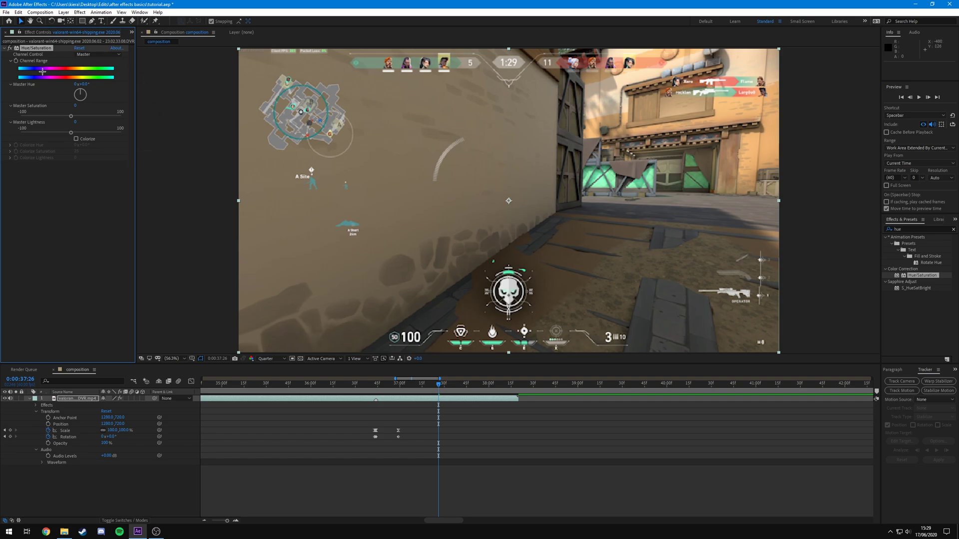
Examine where the Hue/Saturation settings are found, both in the Effect Controls and under the layer's Effects in the timeline
{"action": "left_click", "coordinate": [132, 32]}
{"action": "left_click", "coordinate": [142, 39]}
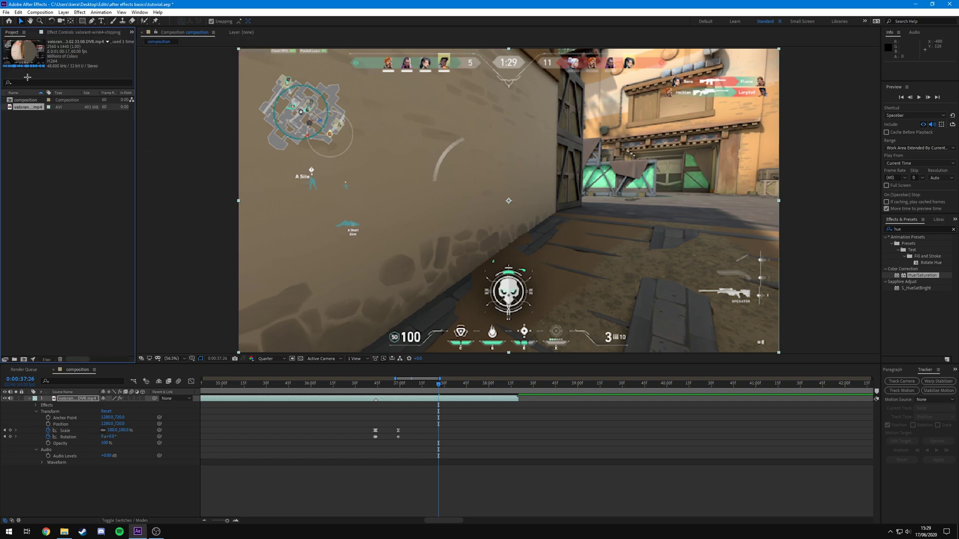
{"action": "left_click", "coordinate": [68, 33]}
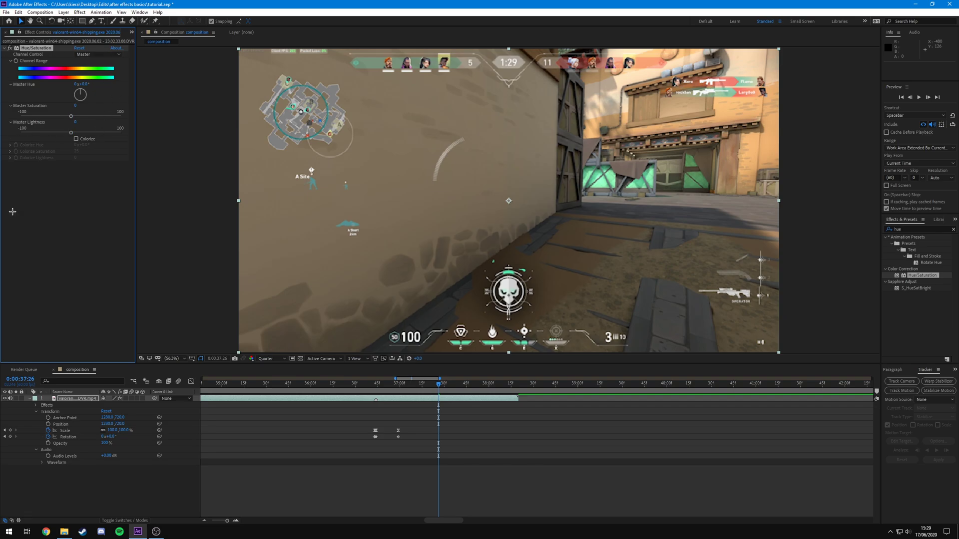
{"action": "left_click", "coordinate": [30, 405]}
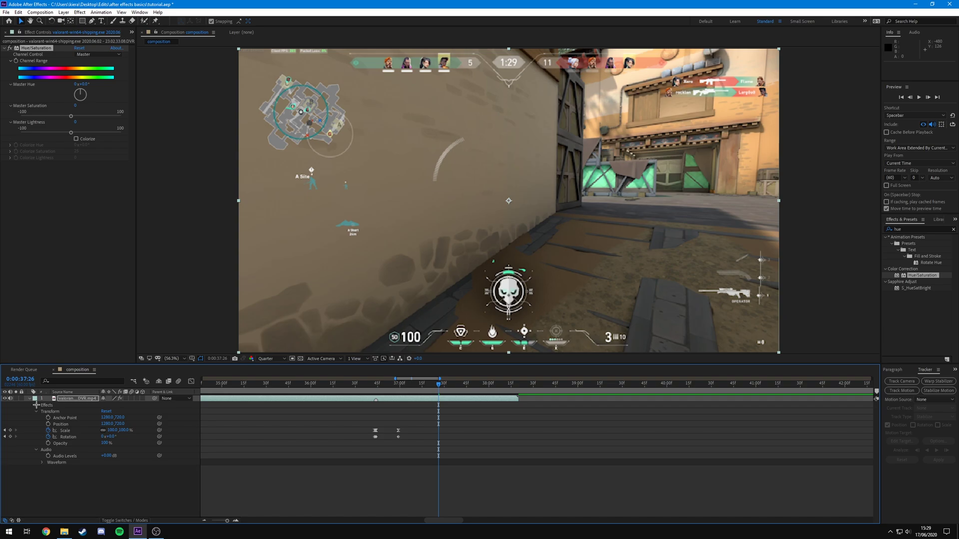
{"action": "left_click", "coordinate": [36, 405]}
{"action": "left_click", "coordinate": [43, 412]}
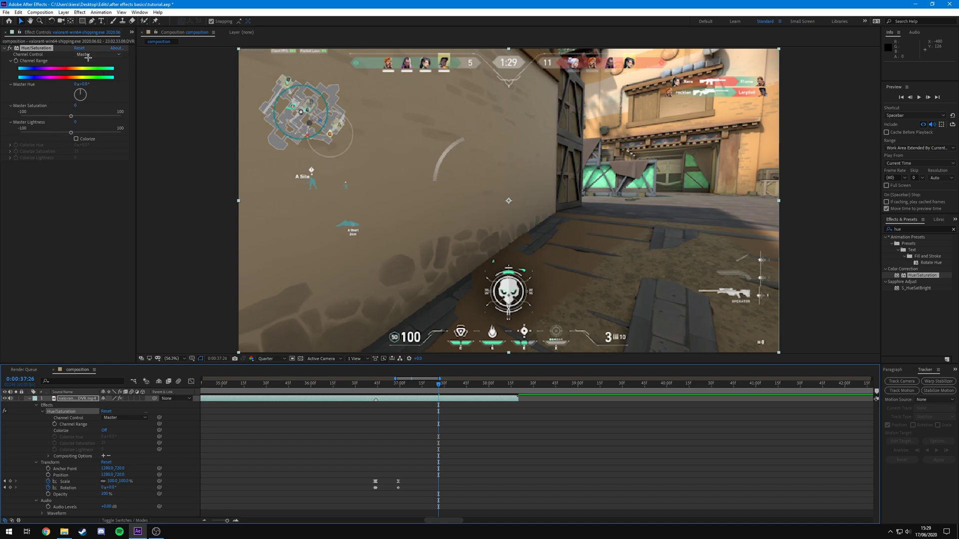
Try a Master Hue shift towards pink and the Colorize option of Hue/Saturation, undoing each change
{"action": "left_click", "coordinate": [83, 93]}
{"action": "mouse_move", "coordinate": [85, 92]}
{"action": "left_mouse_down"}
{"action": "mouse_move", "coordinate": [79, 105]}
{"action": "mouse_move", "coordinate": [77, 86]}
{"action": "left_mouse_up"}
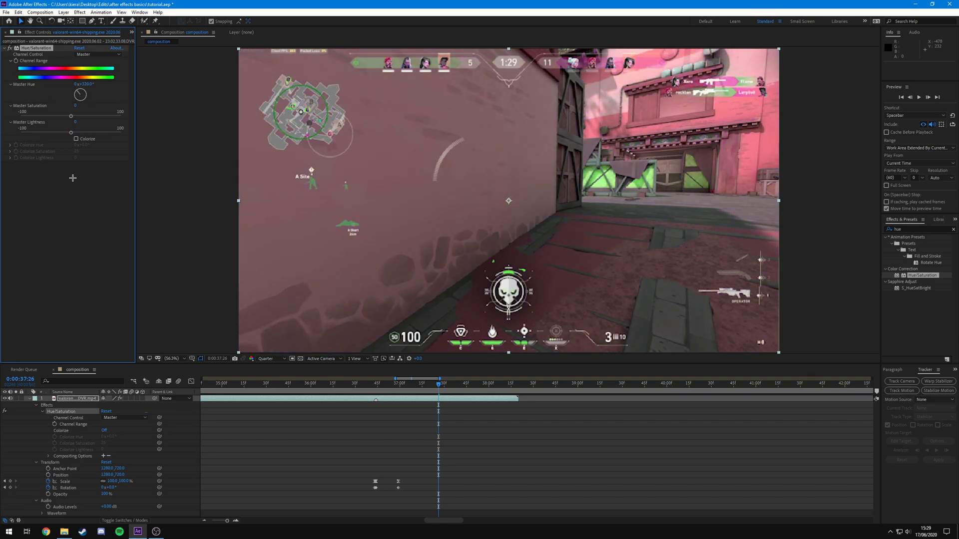
{"action": "key", "text": "ctrl+z"}
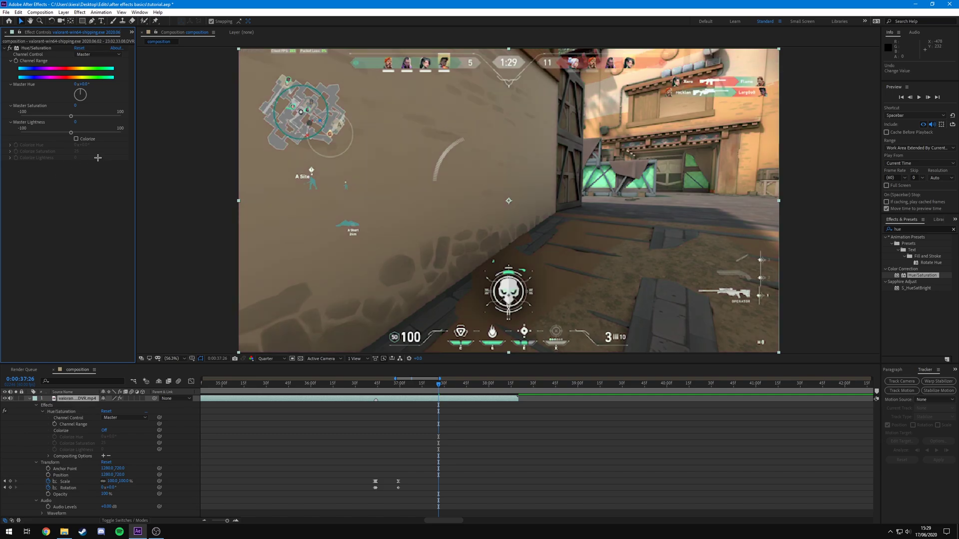
{"action": "left_click", "coordinate": [76, 139]}
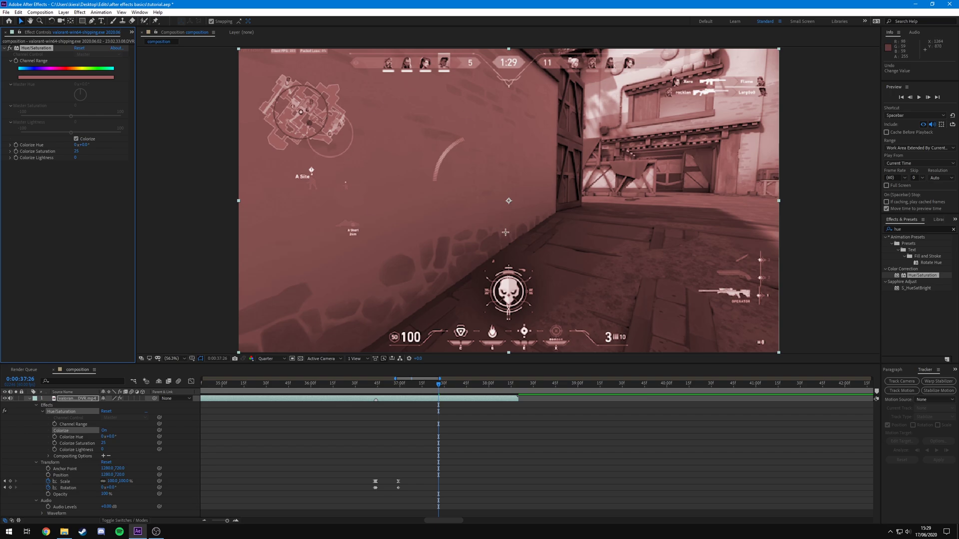
{"action": "key", "text": "ctrl+z"}
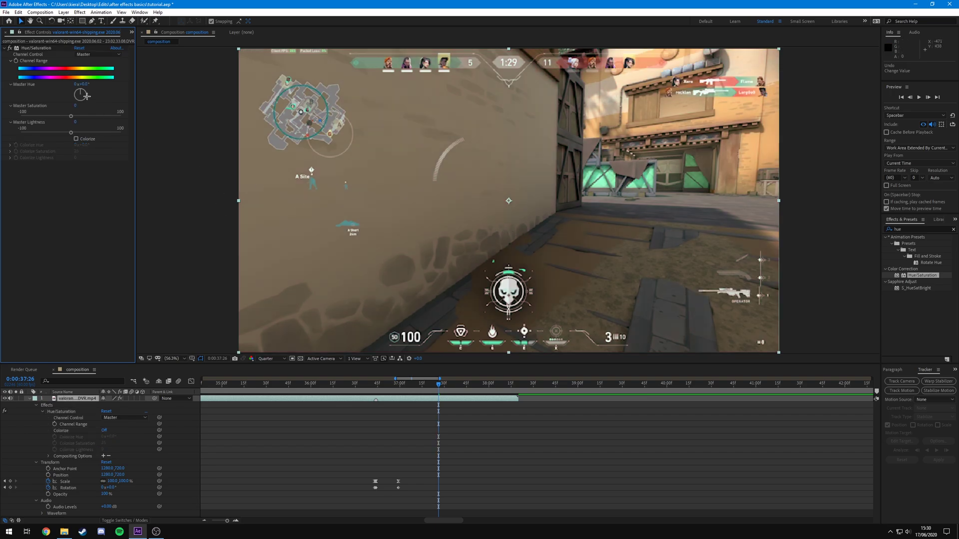
Try a pink Master Hue shift, reset Hue/Saturation, and enable its Colorize option
{"action": "mouse_move", "coordinate": [82, 88]}
{"action": "left_mouse_down"}
{"action": "mouse_move", "coordinate": [77, 104]}
{"action": "mouse_move", "coordinate": [68, 86]}
{"action": "left_mouse_up"}
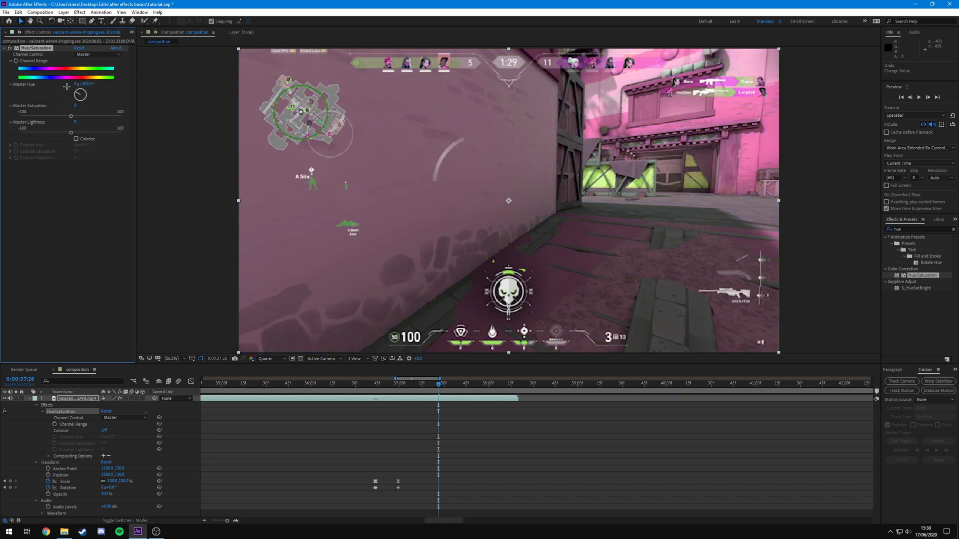
{"action": "left_click", "coordinate": [79, 48]}
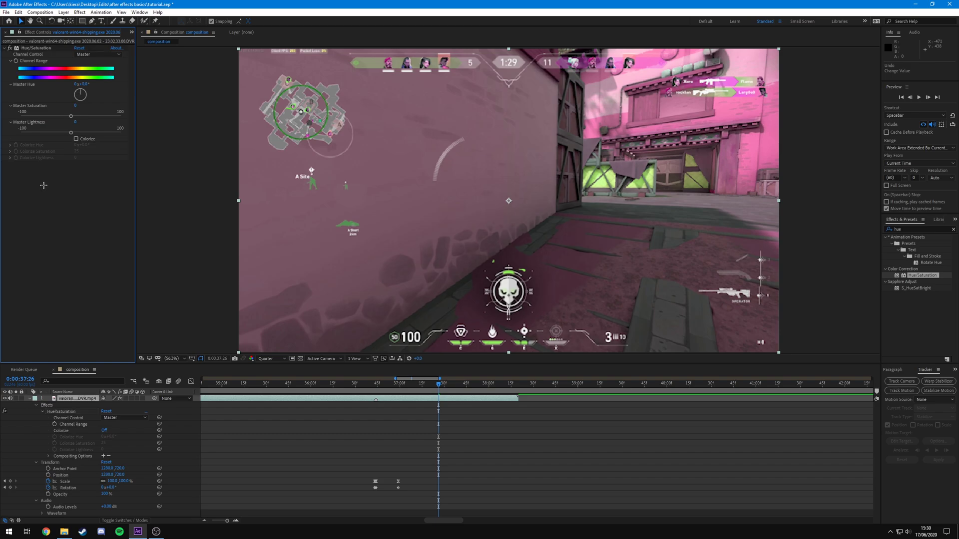
{"action": "left_click", "coordinate": [76, 139]}
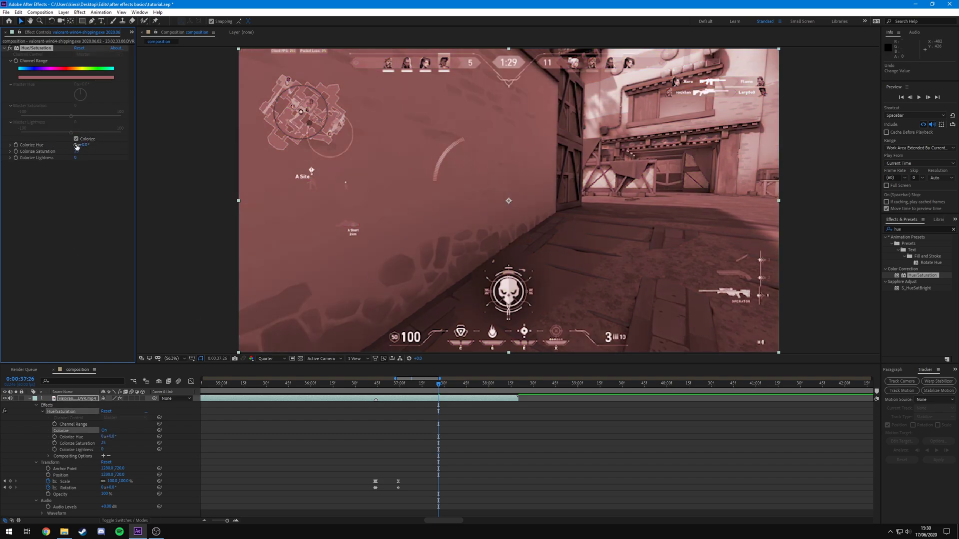
Try a blue Colorize Hue with a stronger Colorize Saturation, undoing both changes and deselecting the layer
{"action": "left_click_drag", "start_coordinate": [77, 145], "coordinate": [167, 152]}
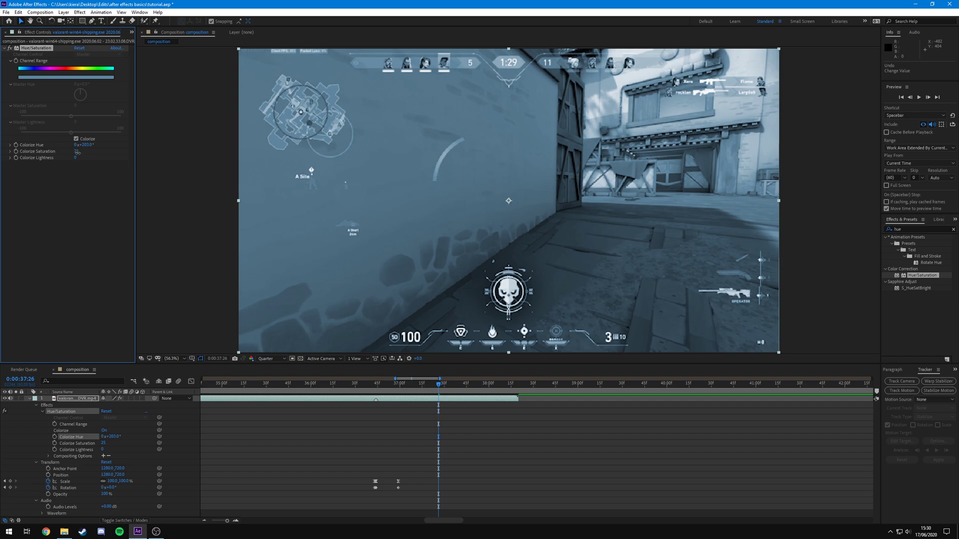
{"action": "left_click_drag", "start_coordinate": [77, 151], "coordinate": [54, 161]}
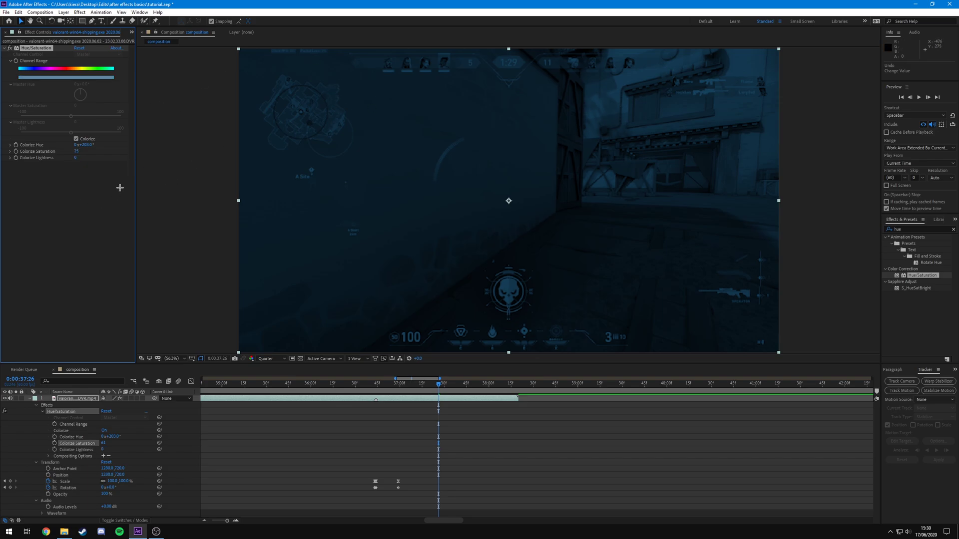
{"action": "key", "text": "ctrl+z"}
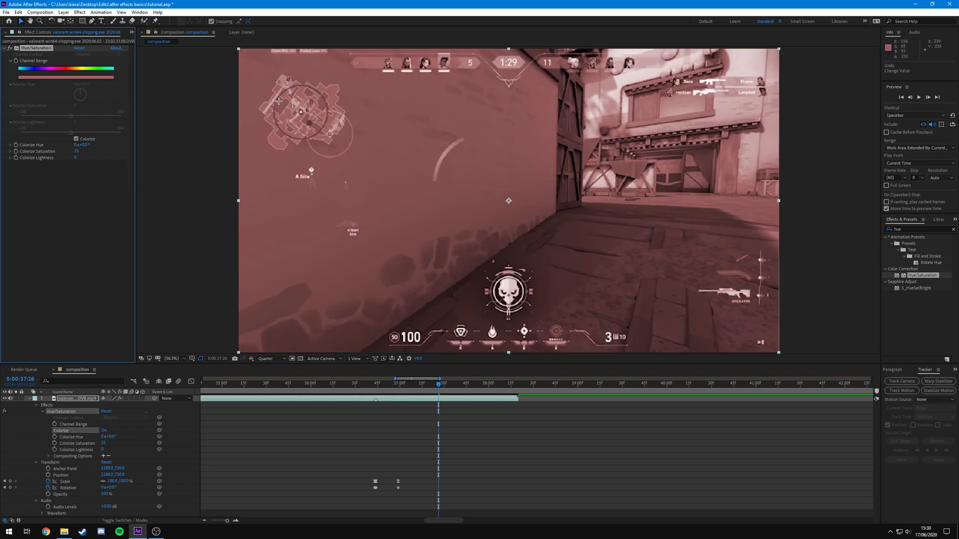
{"action": "left_click", "coordinate": [180, 170]}
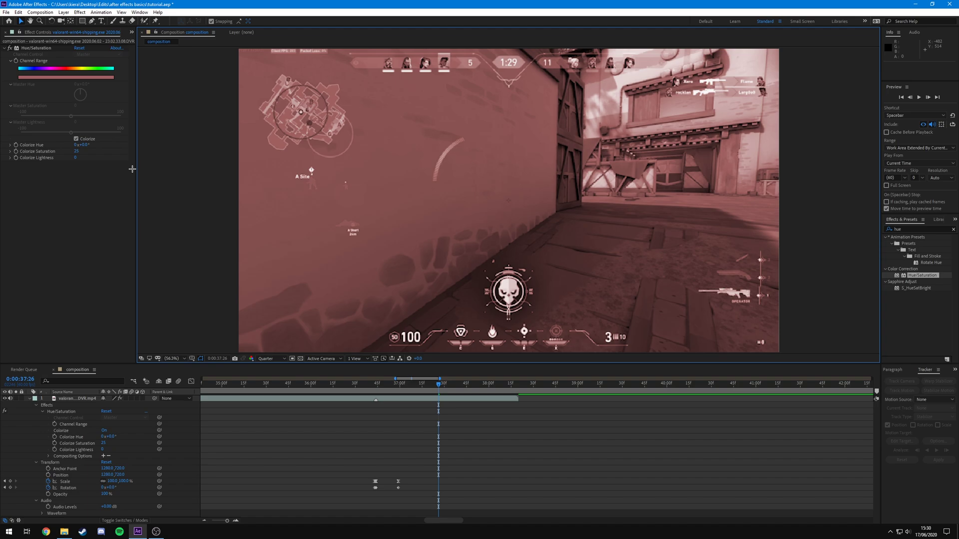
Search the effects for "bright", try Brightness & Contrast on the layer with raised brightness and Contrast at 100, and delete the effect
{"action": "left_click", "coordinate": [917, 228]}
{"action": "type", "text": "bright"}
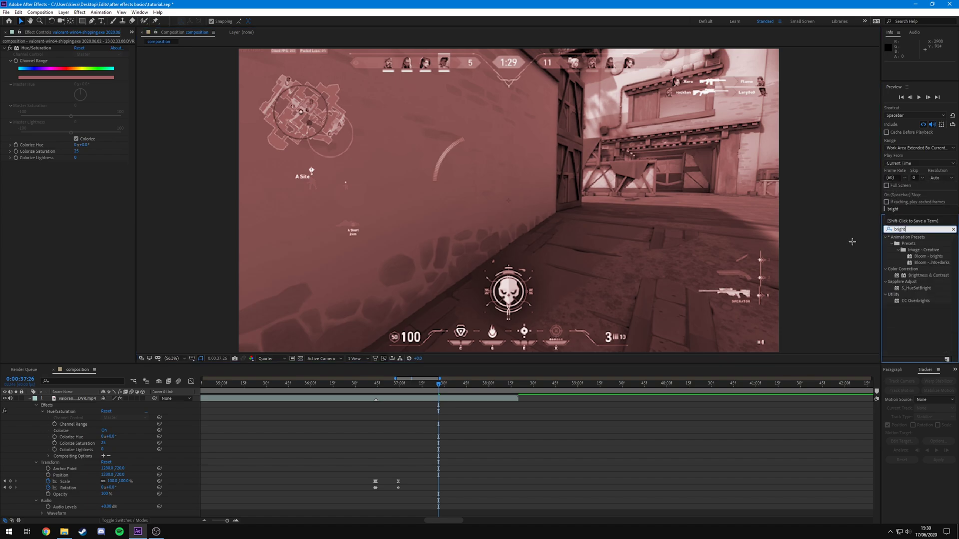
{"action": "left_click_drag", "start_coordinate": [930, 278], "coordinate": [42, 197]}
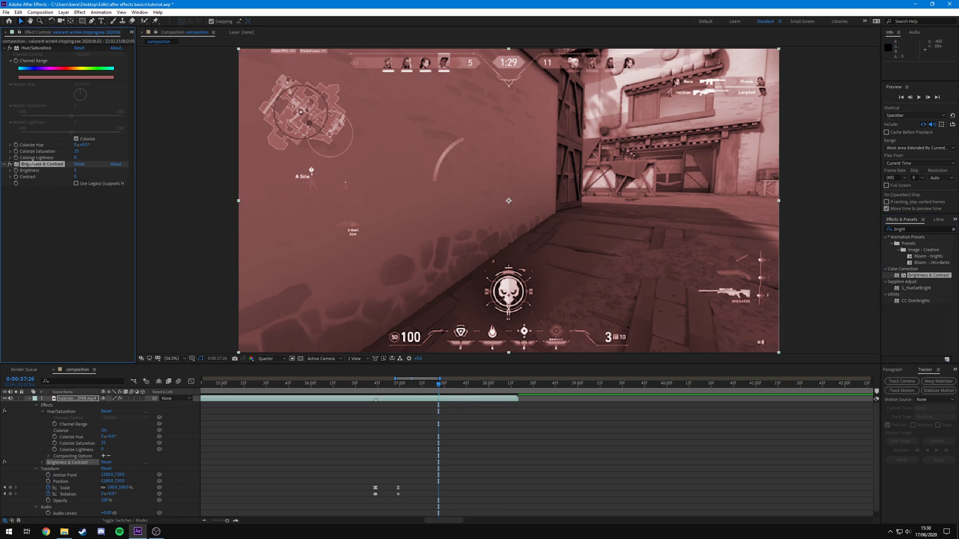
{"action": "left_click_drag", "start_coordinate": [76, 171], "coordinate": [117, 176]}
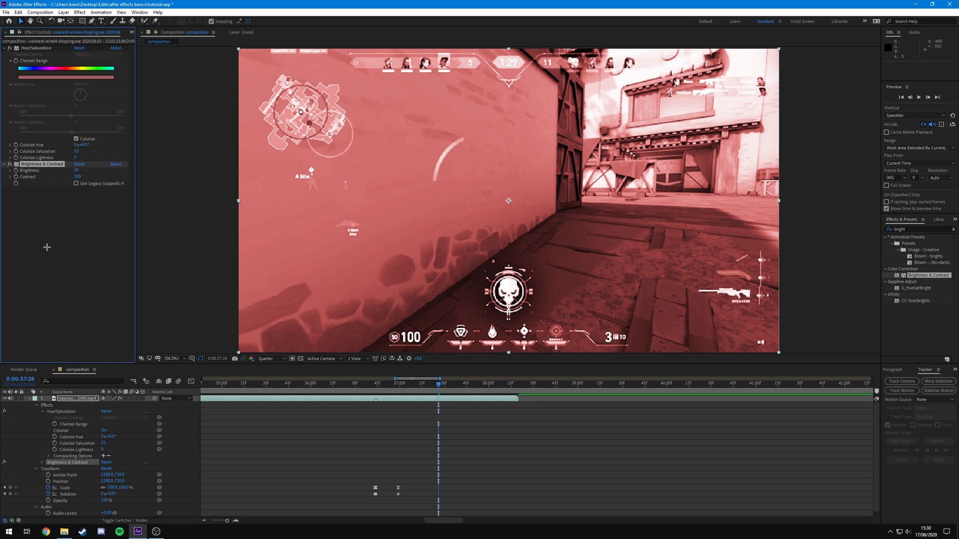
{"action": "key", "text": "Delete"}
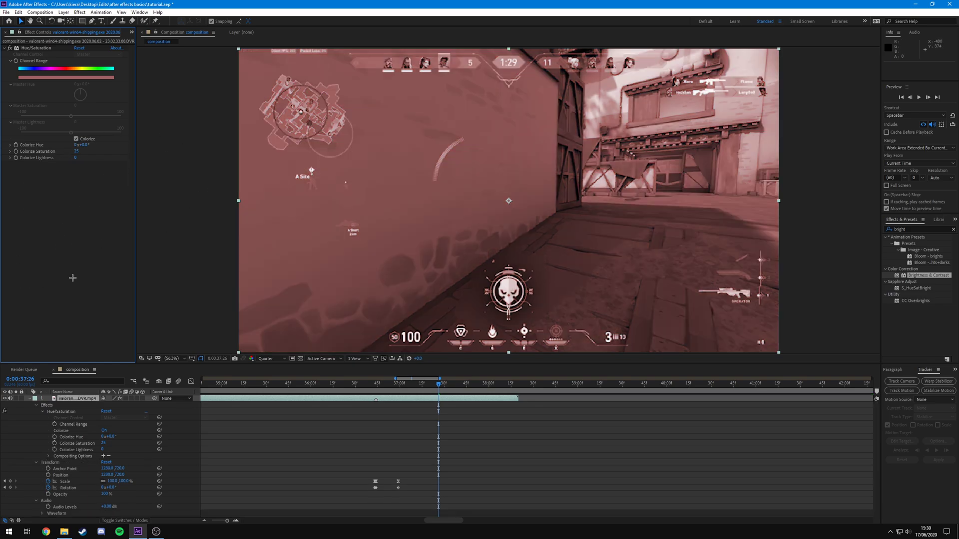
Search the effects for "curves" and apply Curves to the gameplay layer
{"action": "left_click", "coordinate": [908, 231]}
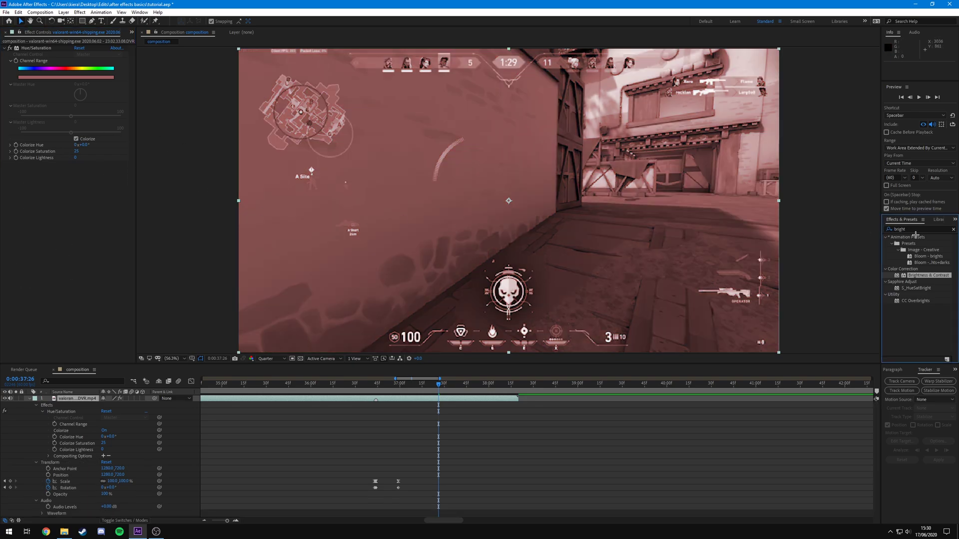
{"action": "type", "text": "curves"}
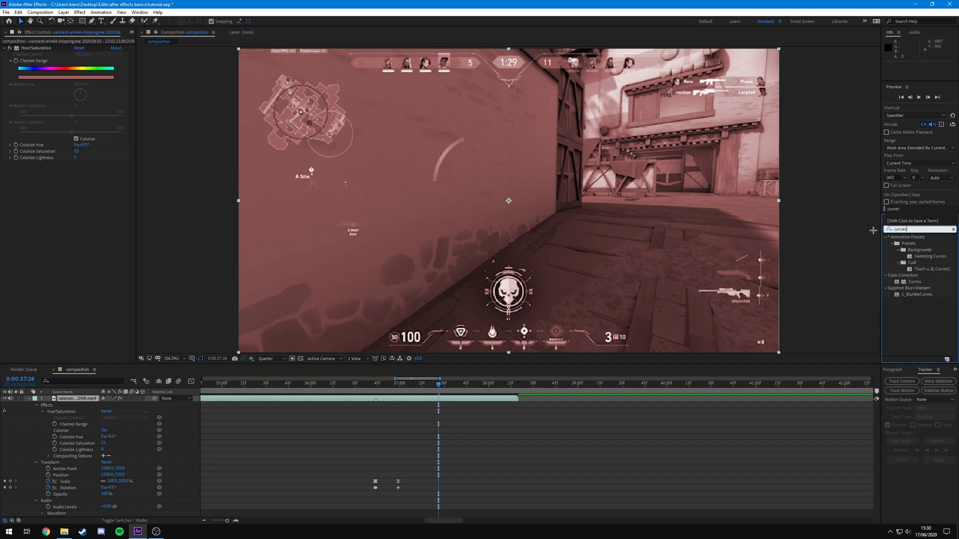
{"action": "left_click_drag", "start_coordinate": [914, 282], "coordinate": [538, 402]}
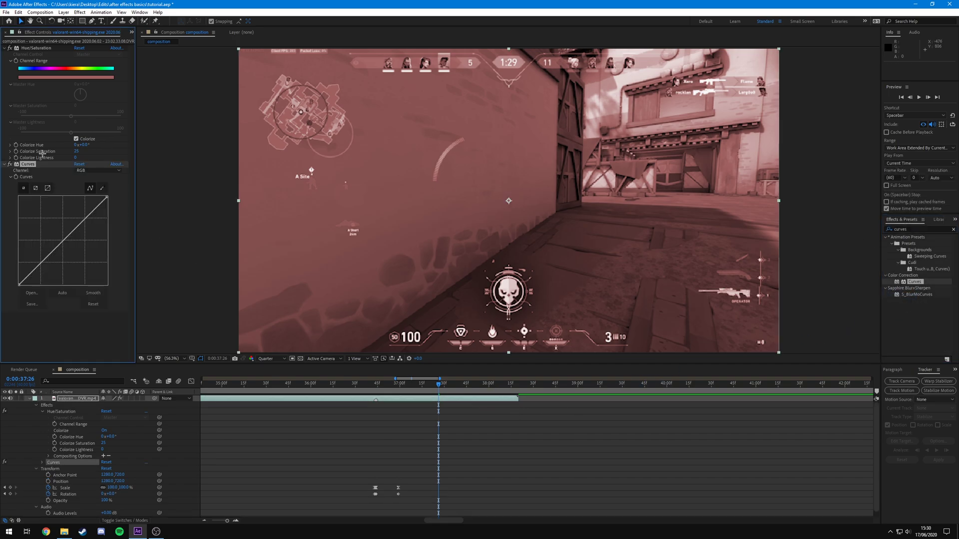
Shape the RGB channel of Curves into a gentle S by lowering the shadows and raising the highlights
{"action": "left_click", "coordinate": [96, 171]}
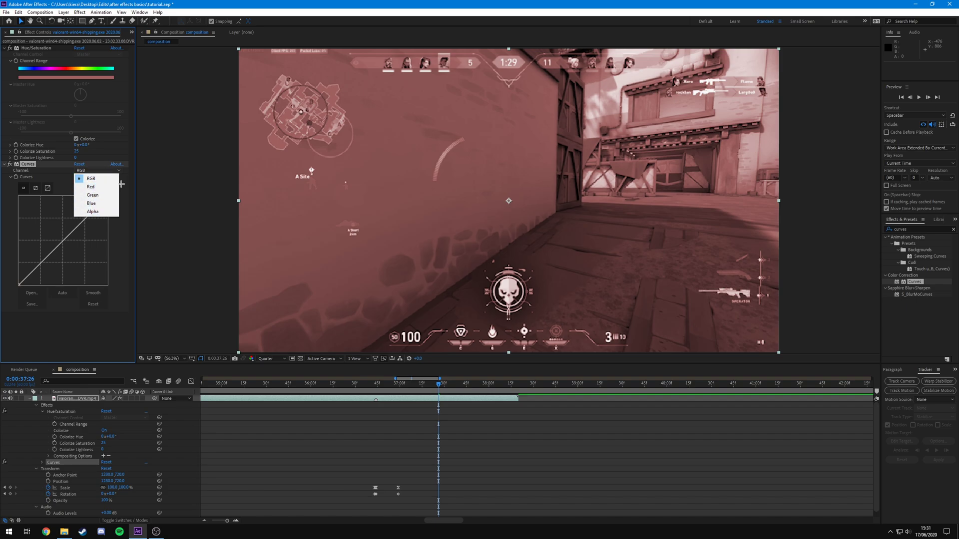
{"action": "left_click", "coordinate": [88, 178]}
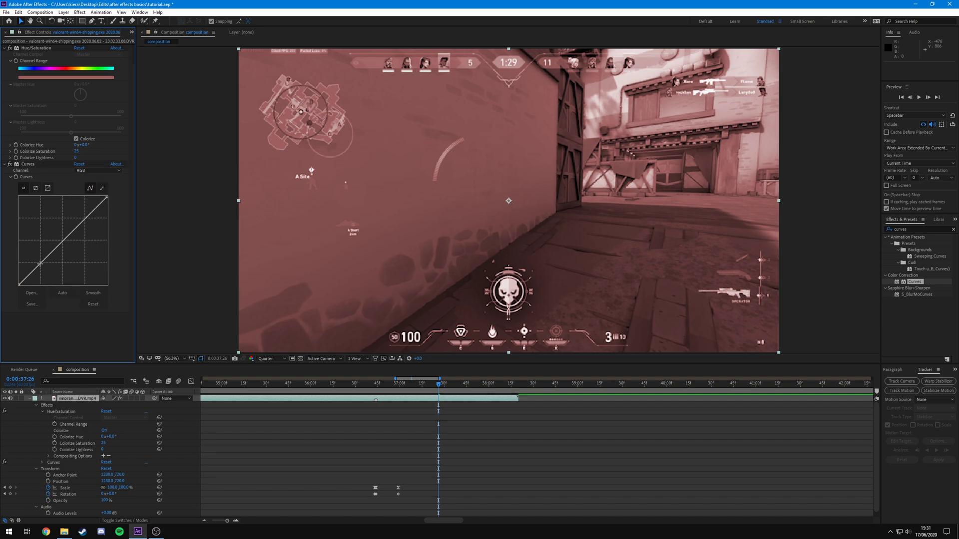
{"action": "left_click_drag", "start_coordinate": [40, 263], "coordinate": [43, 266]}
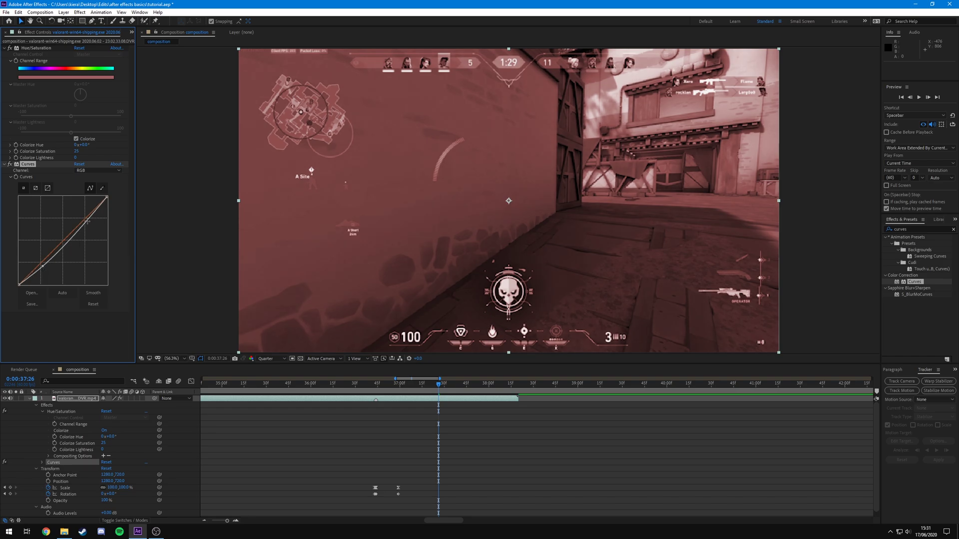
{"action": "left_click_drag", "start_coordinate": [88, 222], "coordinate": [83, 213]}
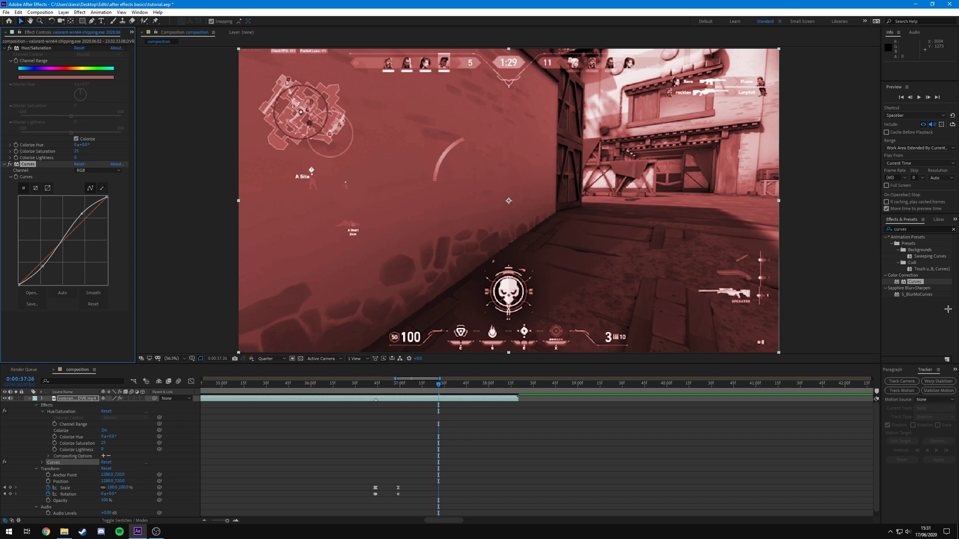
{"action": "mouse_move", "coordinate": [42, 267]}
{"action": "left_mouse_down"}
{"action": "mouse_move", "coordinate": [27, 257]}
{"action": "mouse_move", "coordinate": [44, 267]}
{"action": "left_mouse_up"}
{"action": "left_click_drag", "start_coordinate": [84, 215], "coordinate": [86, 218]}
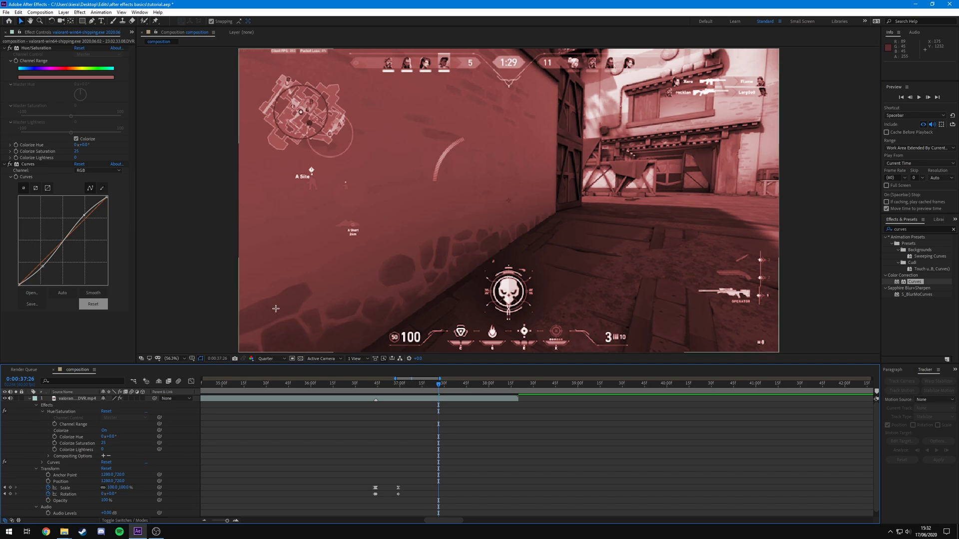
Switch to File Explorer's Adobe After Effects CC 2019 Support Files folder and open its Presets folder
{"action": "left_click", "coordinate": [73, 534]}
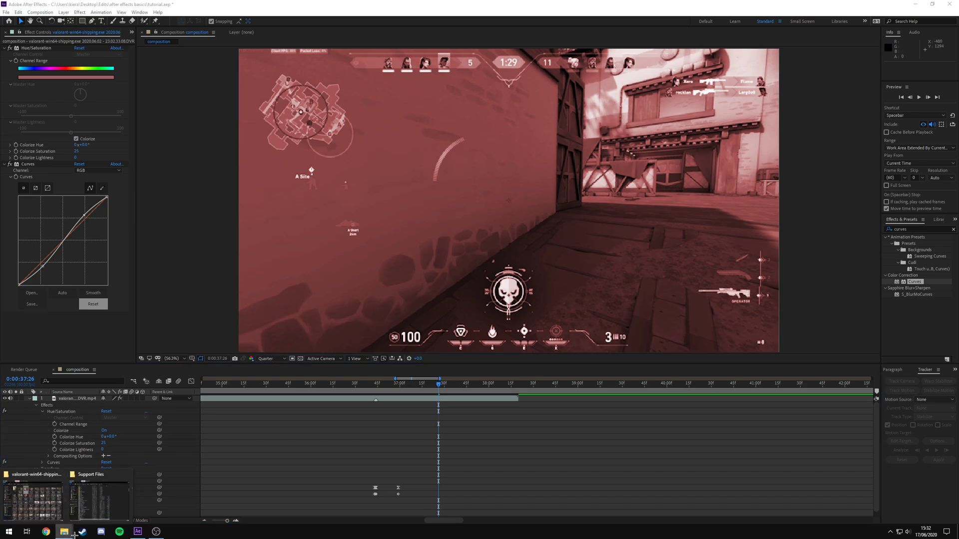
{"action": "left_click", "coordinate": [99, 499]}
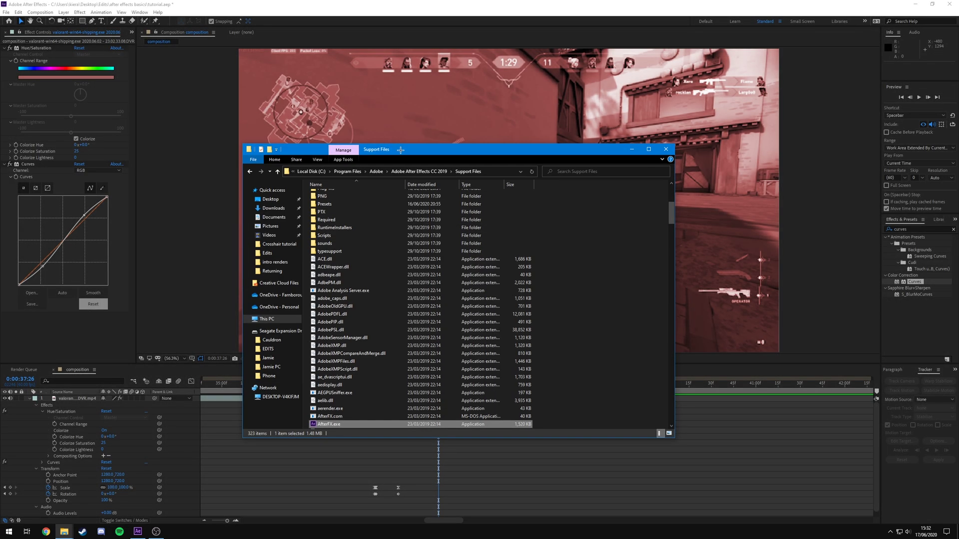
{"action": "left_click_drag", "start_coordinate": [401, 150], "coordinate": [412, 130]}
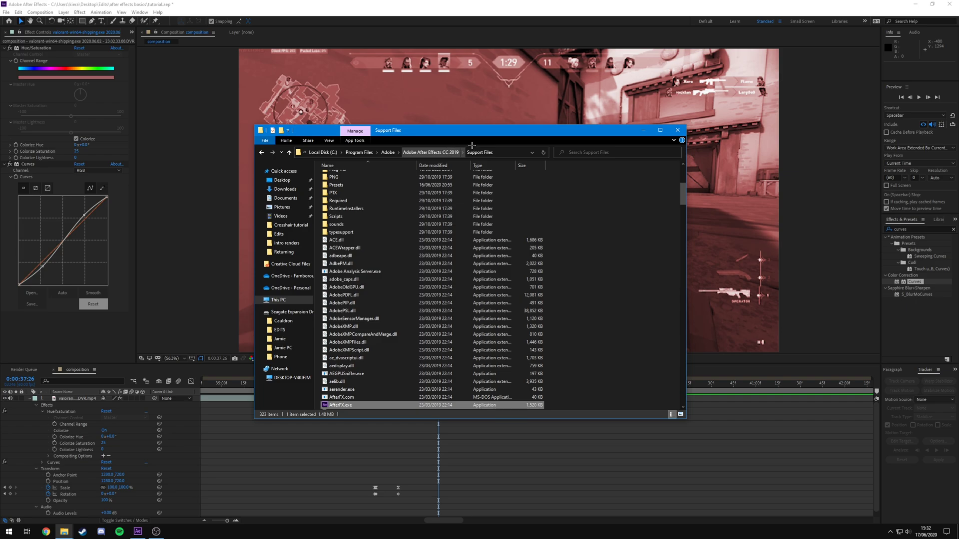
{"action": "scroll", "coordinate": [370, 264], "scroll_direction": "up", "scroll_amount": 3}
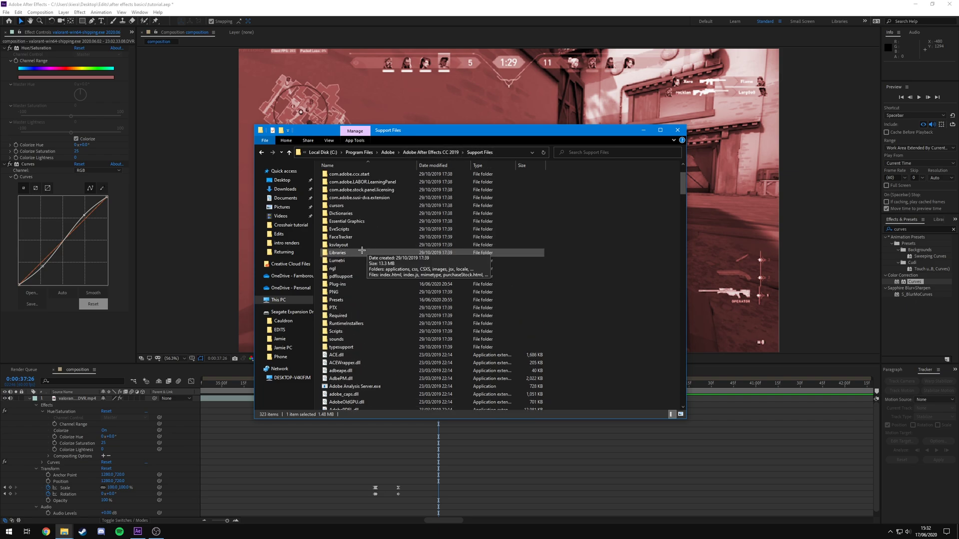
{"action": "scroll", "coordinate": [370, 263], "scroll_direction": "up", "scroll_amount": 4}
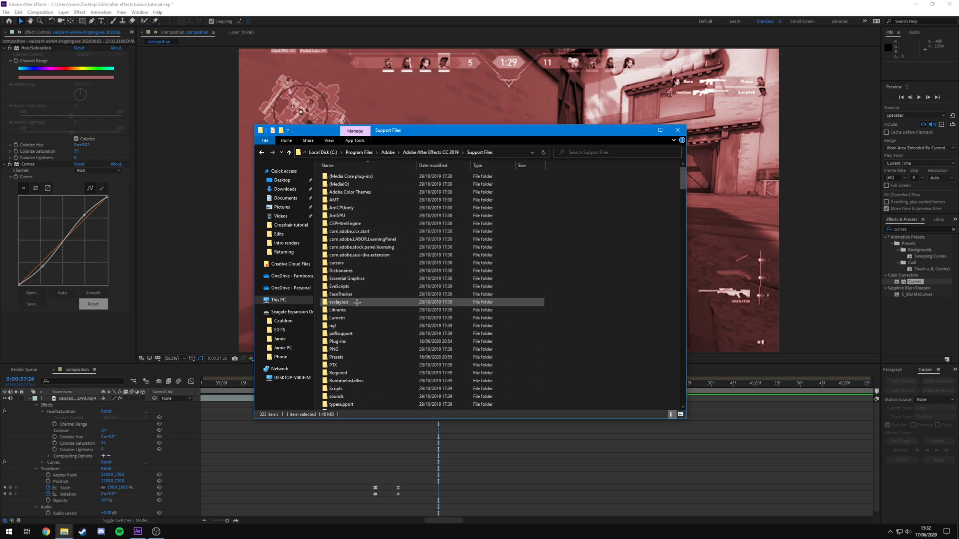
{"action": "double_click", "coordinate": [344, 357]}
Create a folder named "tutorial presets" inside Presets and open it
{"action": "right_click", "coordinate": [343, 352]}
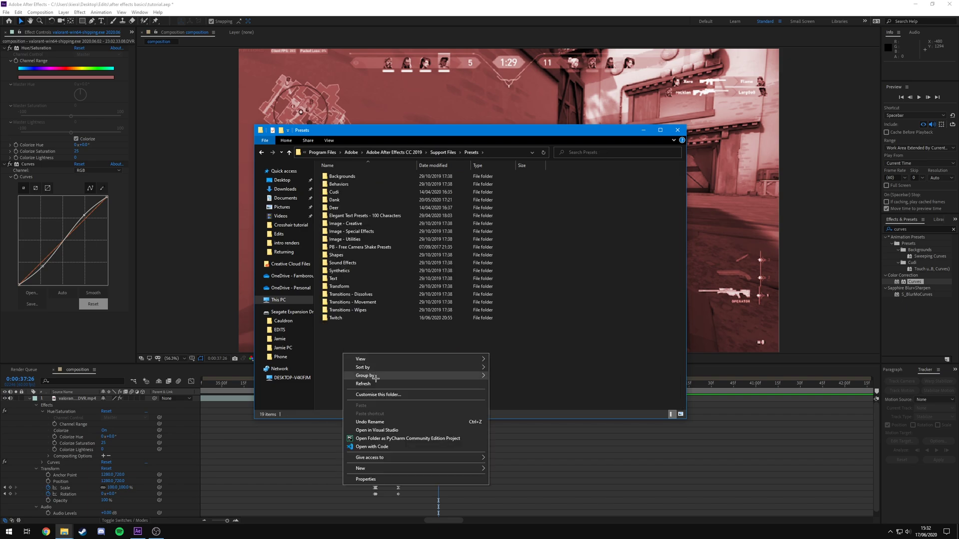
{"action": "mouse_move", "coordinate": [385, 467]}
{"action": "left_click", "coordinate": [509, 468]}
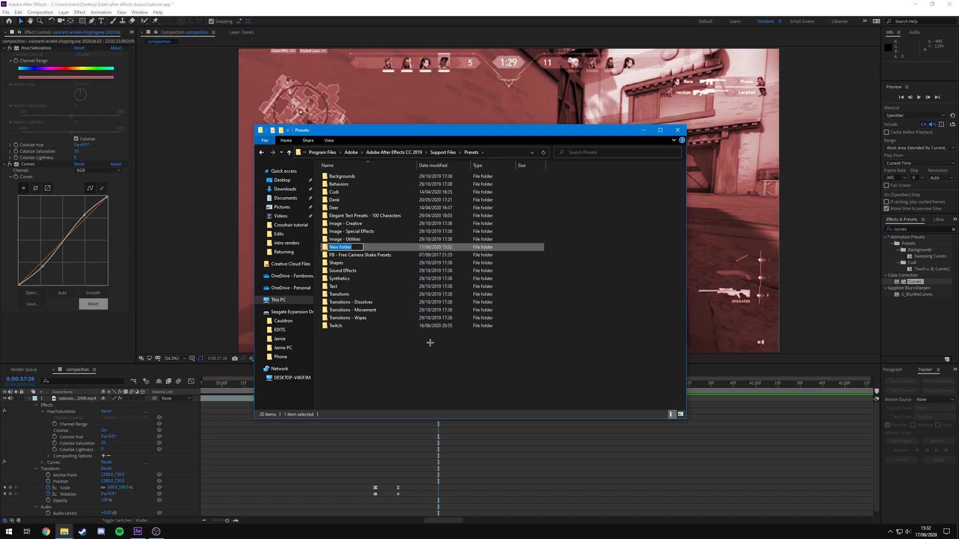
{"action": "key", "text": "BackSpace"}
{"action": "type", "text": "tutorial presets"}
{"action": "key", "text": "Return"}
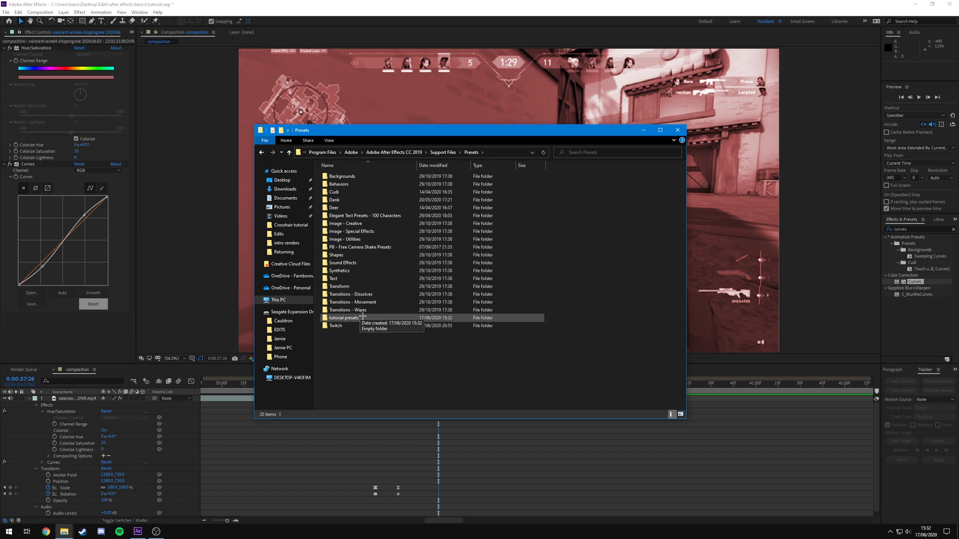
{"action": "double_click", "coordinate": [362, 316]}
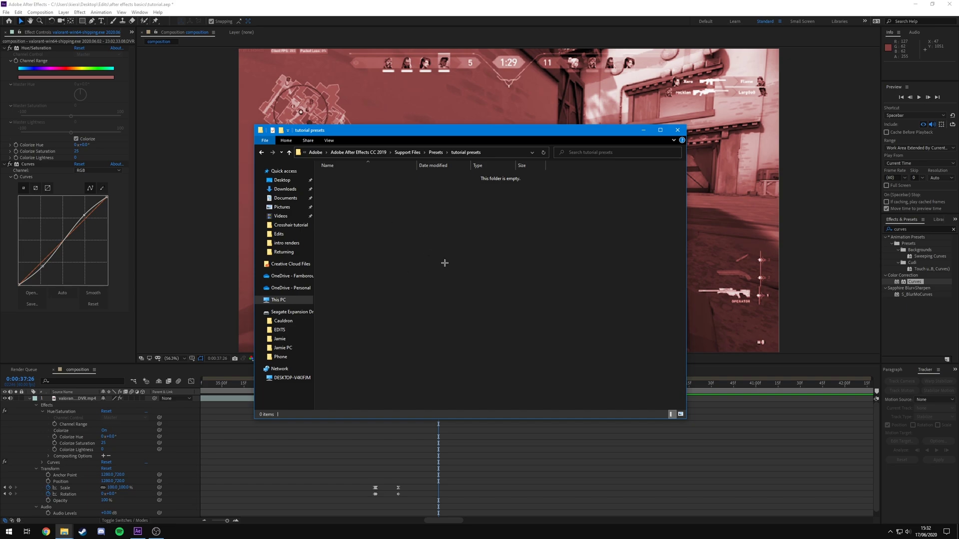
Return to After Effects, clear the effects search and expand Animation Presets down to the contents of Presets
{"action": "left_click", "coordinate": [643, 130]}
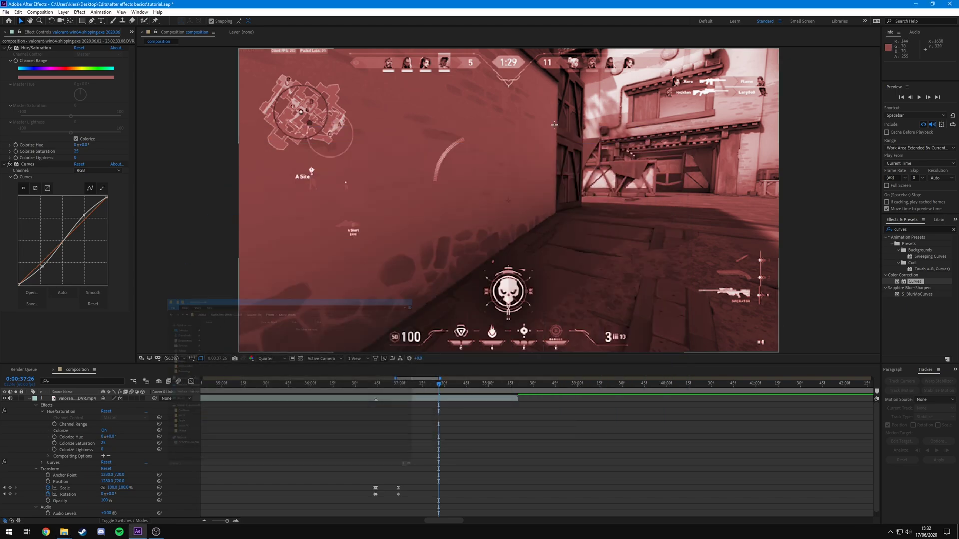
{"action": "left_click", "coordinate": [952, 229]}
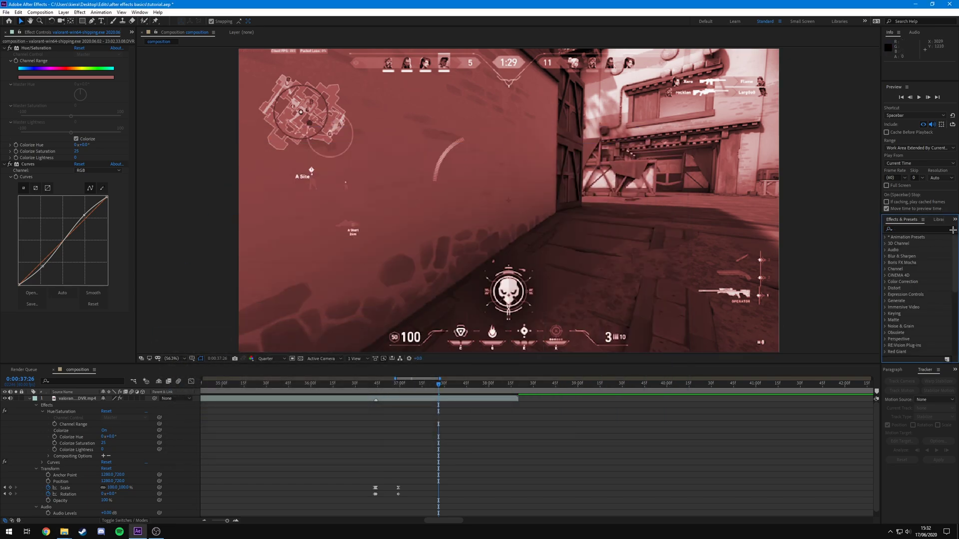
{"action": "left_click", "coordinate": [885, 237]}
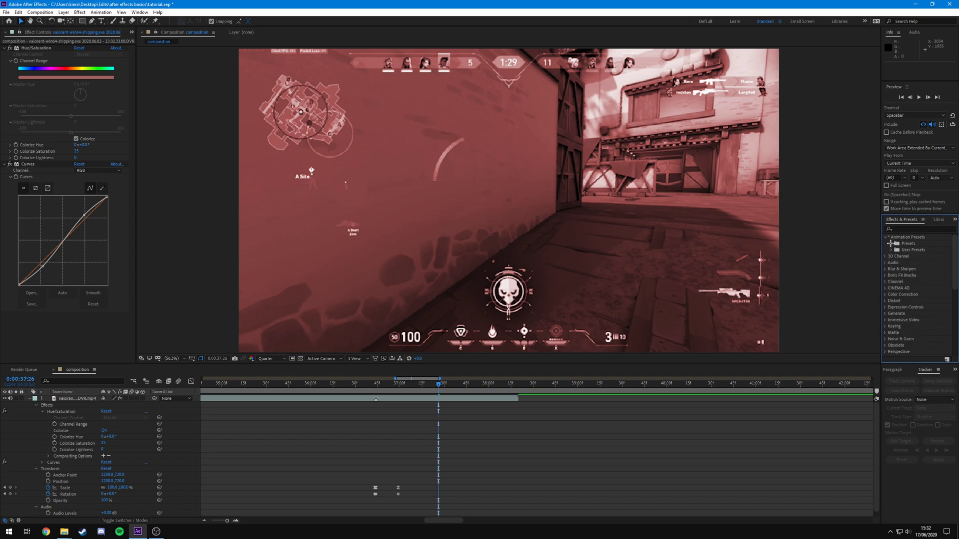
{"action": "left_click", "coordinate": [891, 244]}
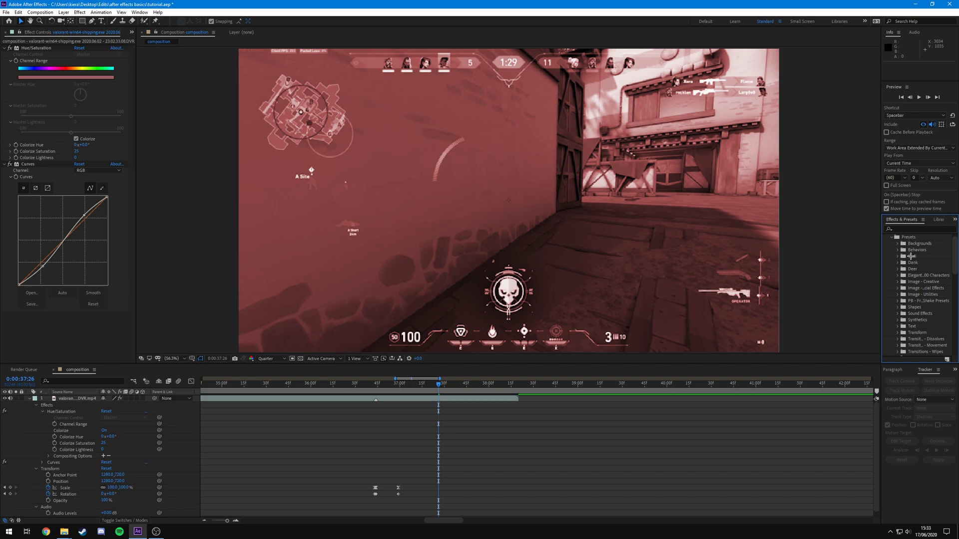
Refresh the effects and presets list, reopen the Presets folder and look for the new "tutorial presets" folder
{"action": "scroll", "coordinate": [912, 267], "scroll_direction": "down", "scroll_amount": 2}
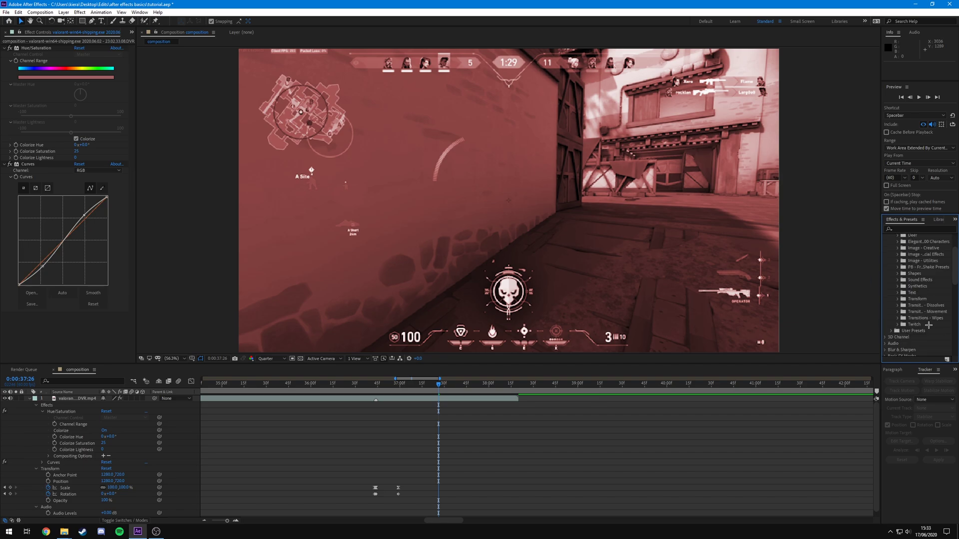
{"action": "scroll", "coordinate": [929, 325], "scroll_direction": "up", "scroll_amount": 1}
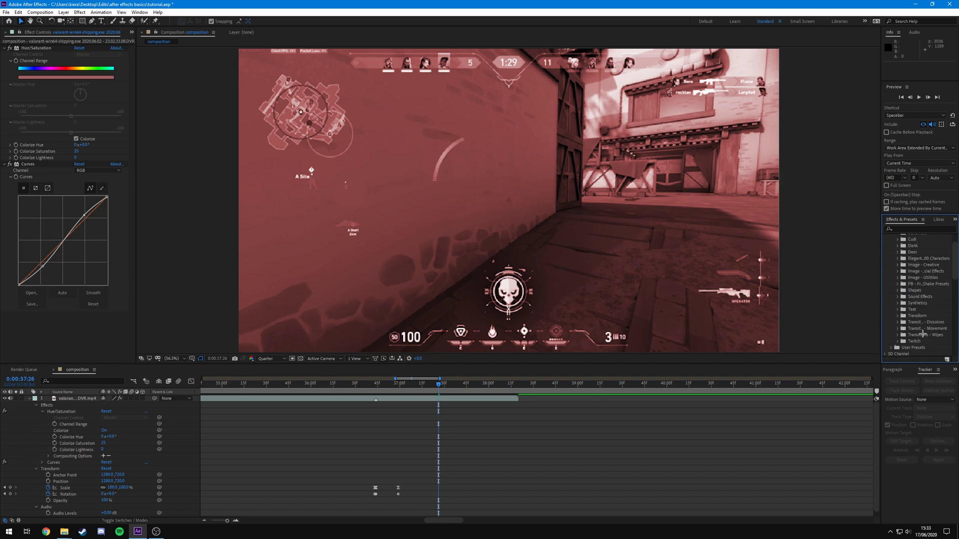
{"action": "right_click", "coordinate": [902, 247]}
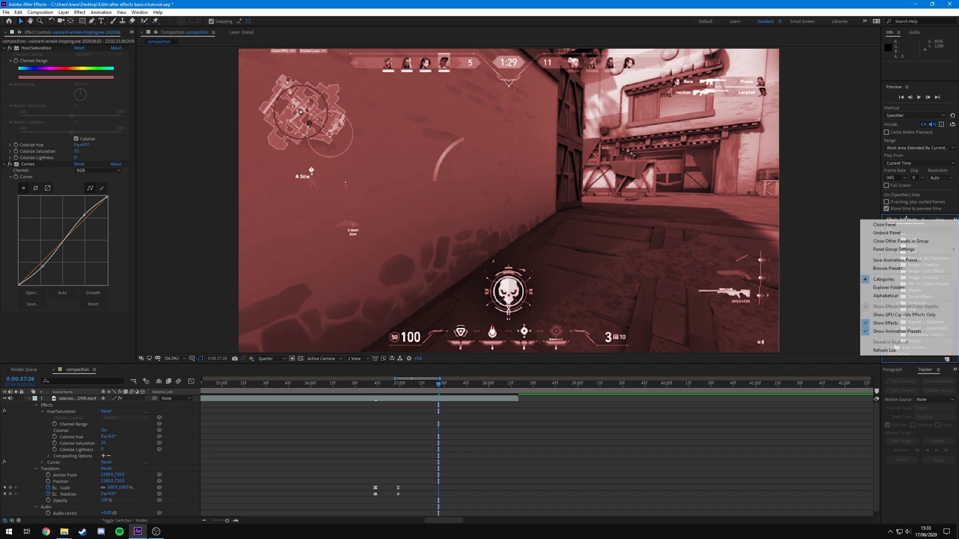
{"action": "left_click", "coordinate": [899, 350]}
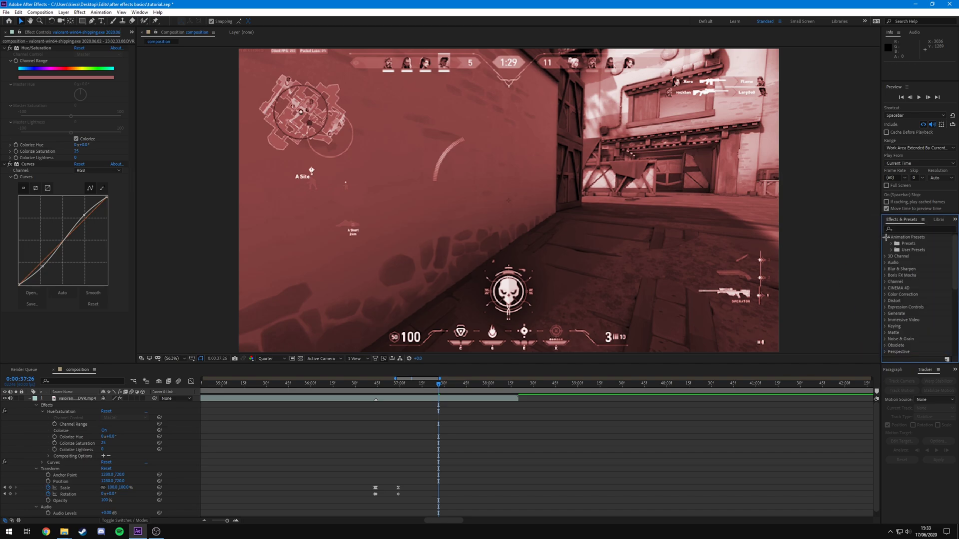
{"action": "left_click", "coordinate": [892, 243]}
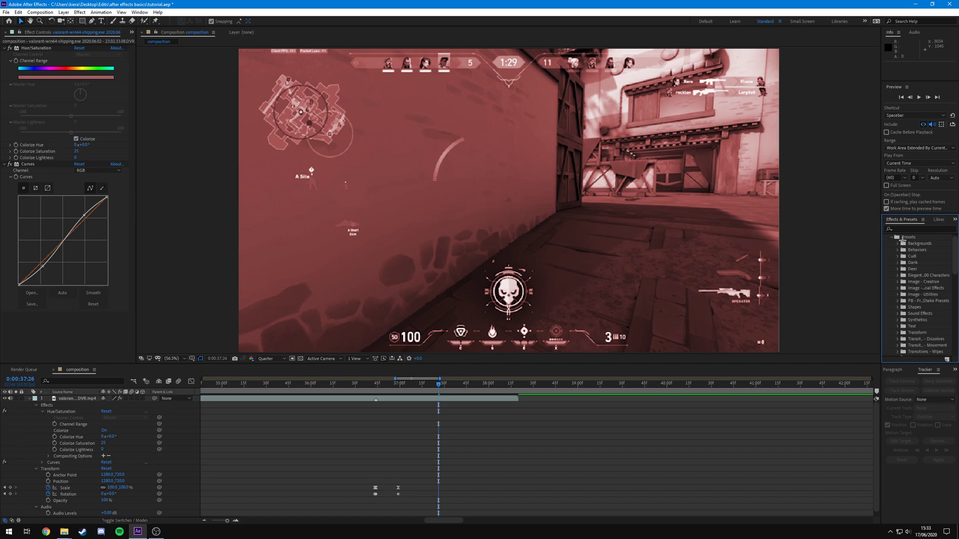
{"action": "scroll", "coordinate": [909, 262], "scroll_direction": "down", "scroll_amount": 3}
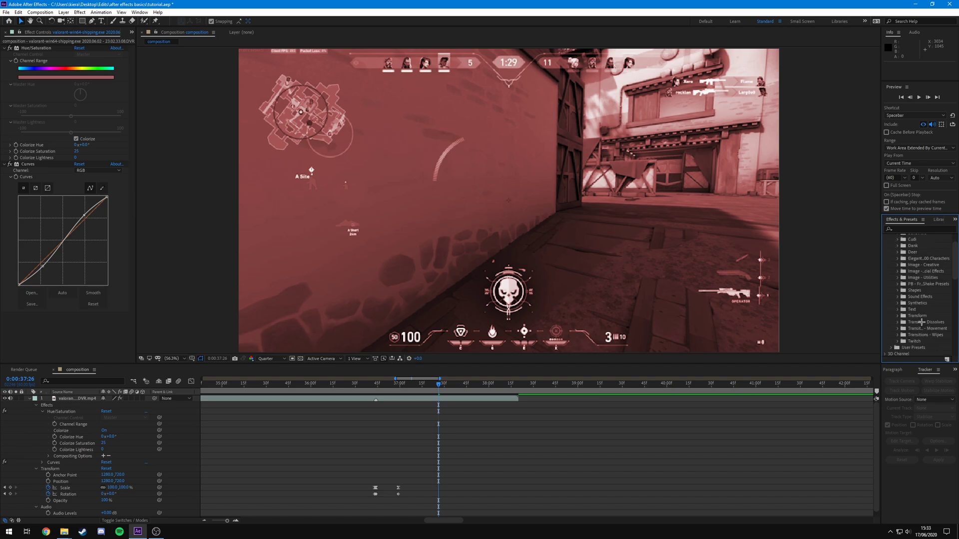
{"action": "scroll", "coordinate": [924, 330], "scroll_direction": "up", "scroll_amount": 2}
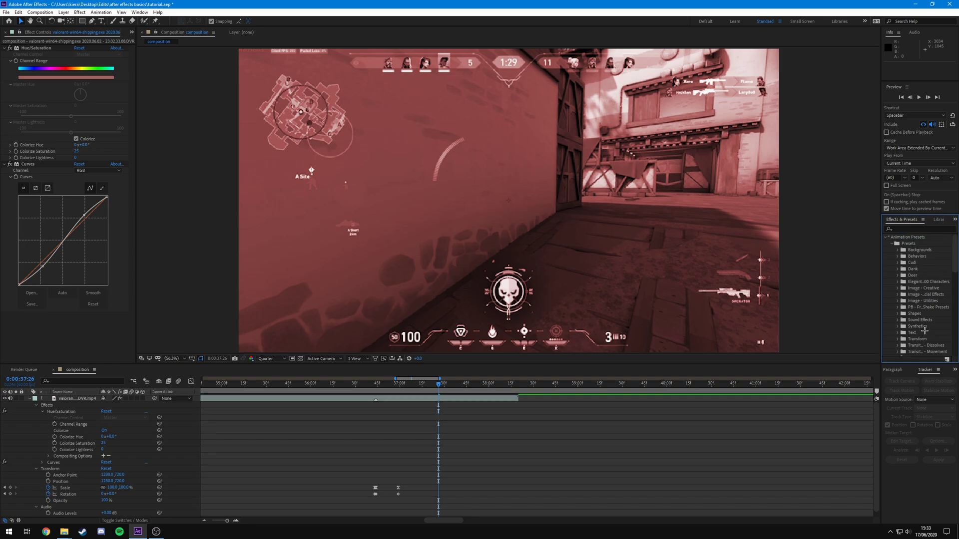
{"action": "scroll", "coordinate": [926, 266], "scroll_direction": "down", "scroll_amount": 1}
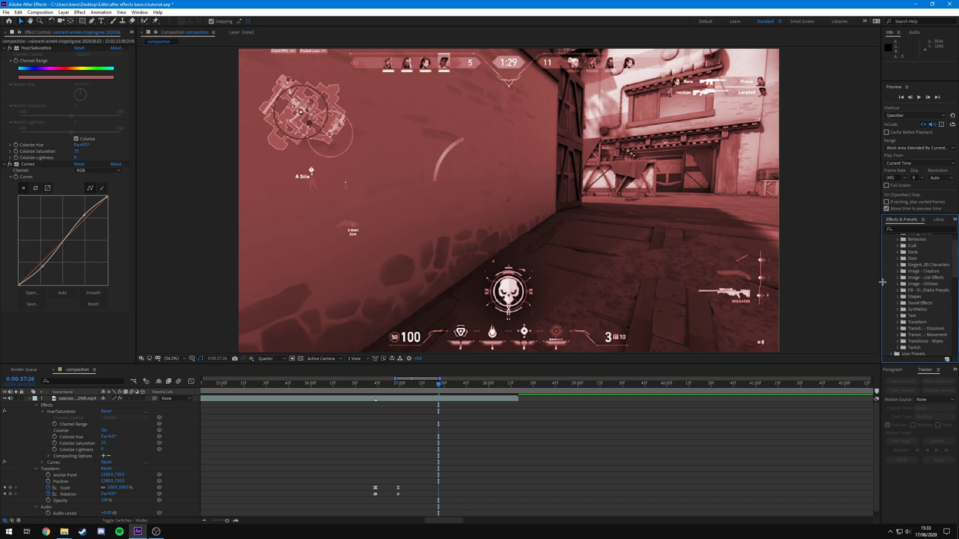
Examine the contents of the Transform, Twitch and PB Shake Presets 1080p folders inside Presets
{"action": "left_click", "coordinate": [897, 323]}
{"action": "scroll", "coordinate": [916, 320], "scroll_direction": "down", "scroll_amount": 2}
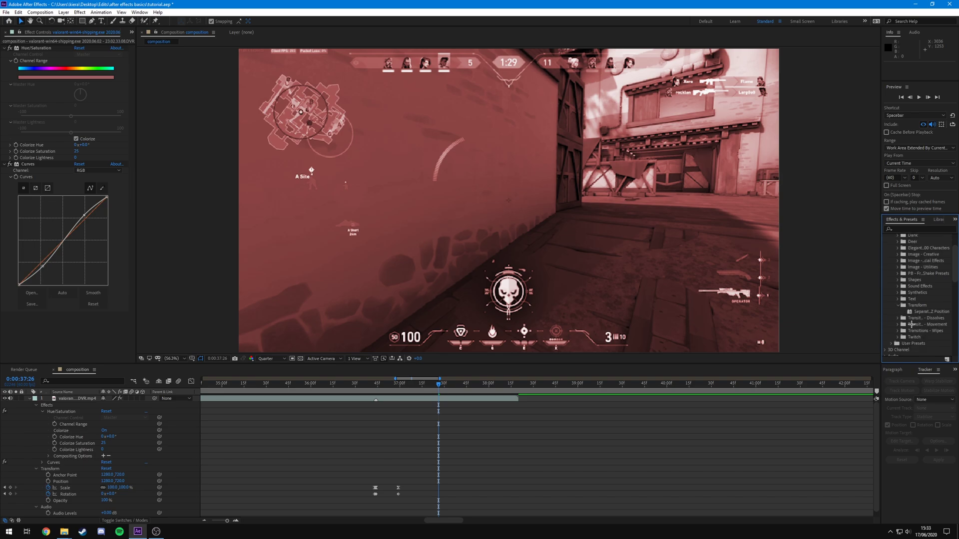
{"action": "left_click", "coordinate": [898, 289]}
{"action": "left_click", "coordinate": [897, 314]}
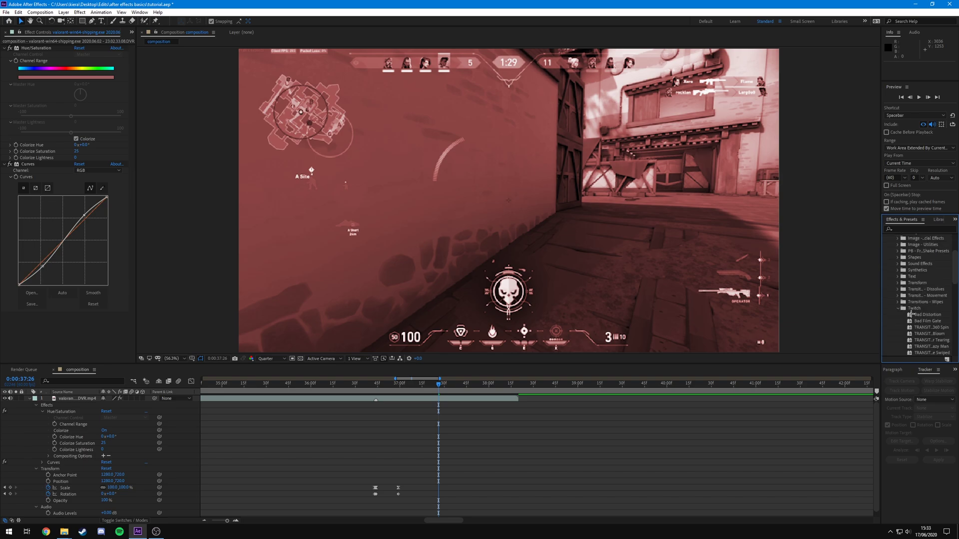
{"action": "scroll", "coordinate": [931, 304], "scroll_direction": "down", "scroll_amount": 2}
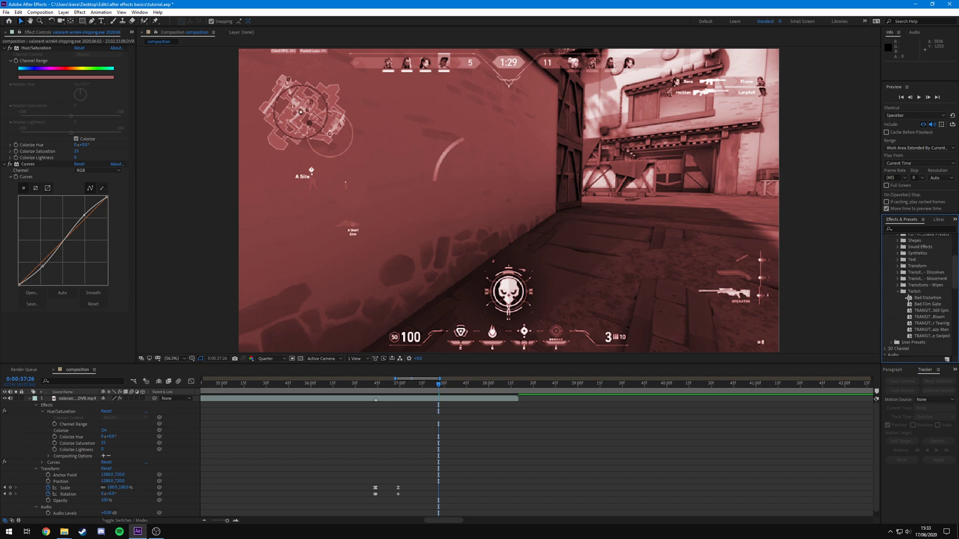
{"action": "scroll", "coordinate": [912, 299], "scroll_direction": "up", "scroll_amount": 4}
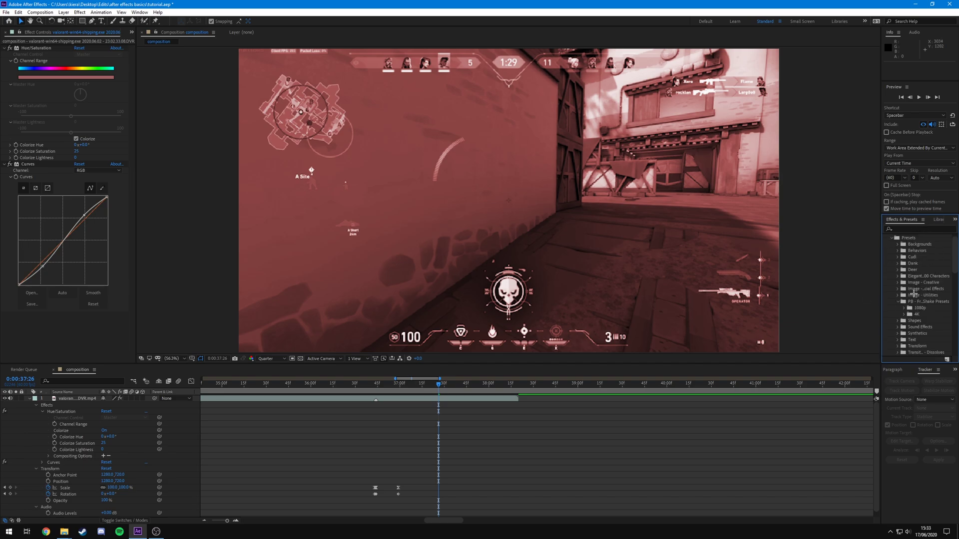
{"action": "left_click", "coordinate": [897, 301]}
{"action": "scroll", "coordinate": [919, 295], "scroll_direction": "down", "scroll_amount": 4}
{"action": "scroll", "coordinate": [924, 289], "scroll_direction": "up", "scroll_amount": 2}
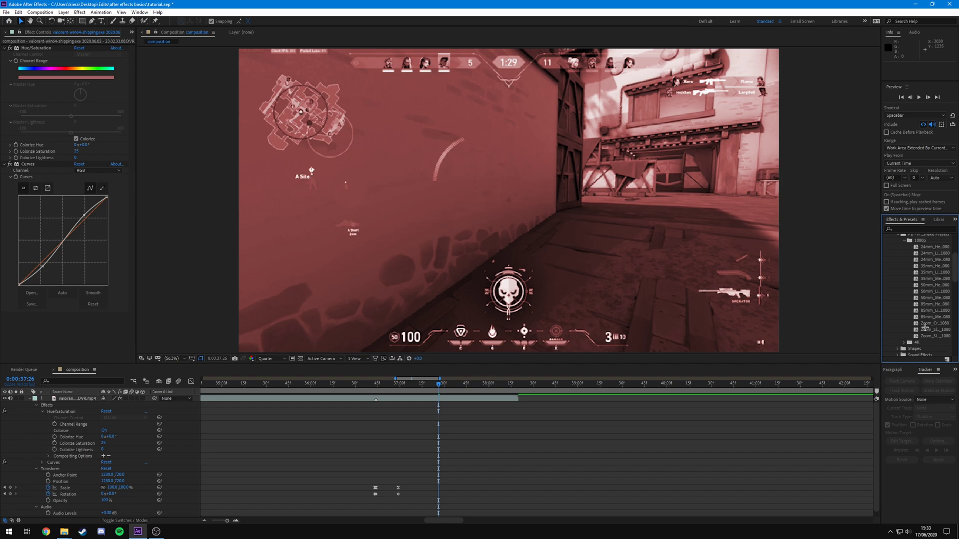
{"action": "scroll", "coordinate": [923, 324], "scroll_direction": "up", "scroll_amount": 1}
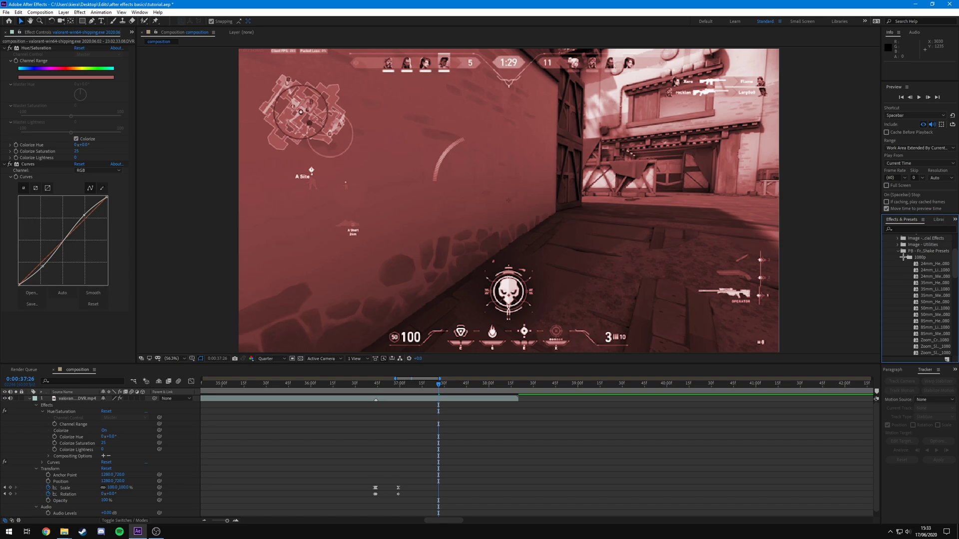
{"action": "scroll", "coordinate": [923, 285], "scroll_direction": "up", "scroll_amount": 3}
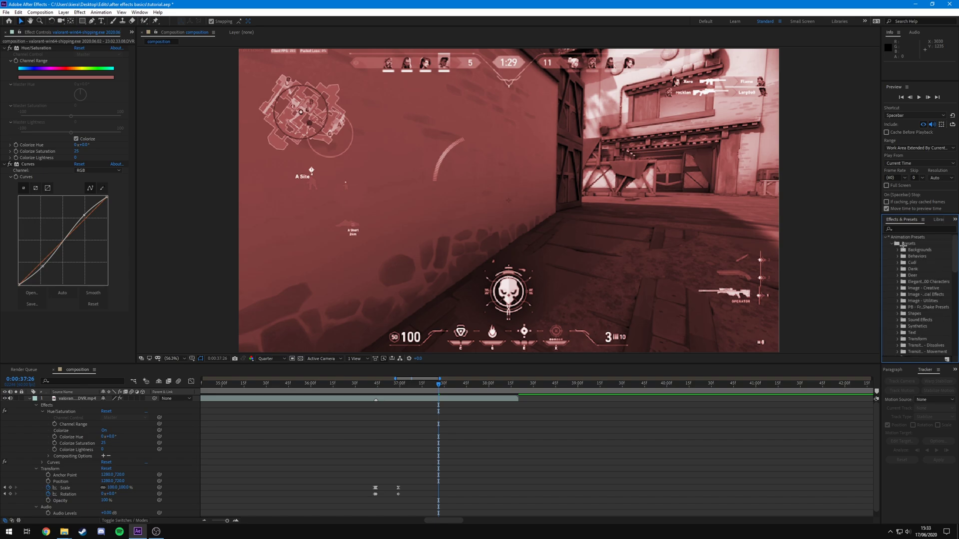
Collapse Presets, expand User Presets and apply its first preset to the gameplay clip
{"action": "left_click", "coordinate": [901, 244]}
{"action": "left_click", "coordinate": [917, 255]}
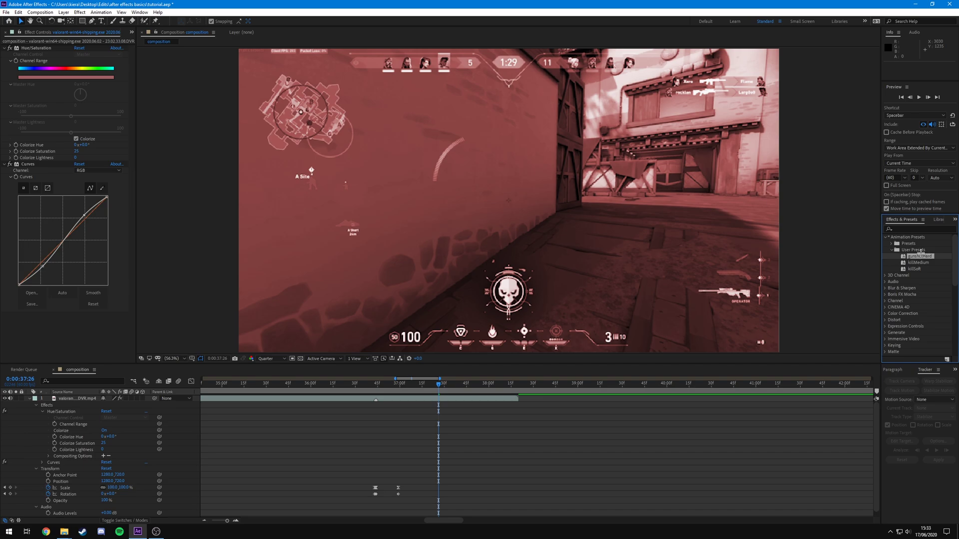
{"action": "left_click_drag", "start_coordinate": [920, 253], "coordinate": [553, 346]}
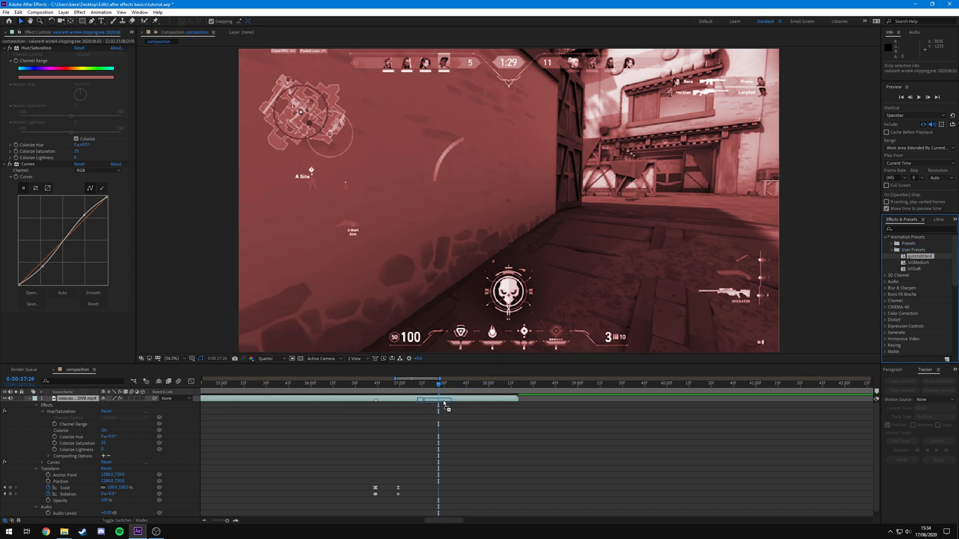
Expand the clip's S_Shake effect and examine its Amplitude and Z Dist keyframes
{"action": "left_click_drag", "start_coordinate": [488, 465], "coordinate": [607, 478]}
{"action": "left_click", "coordinate": [42, 469]}
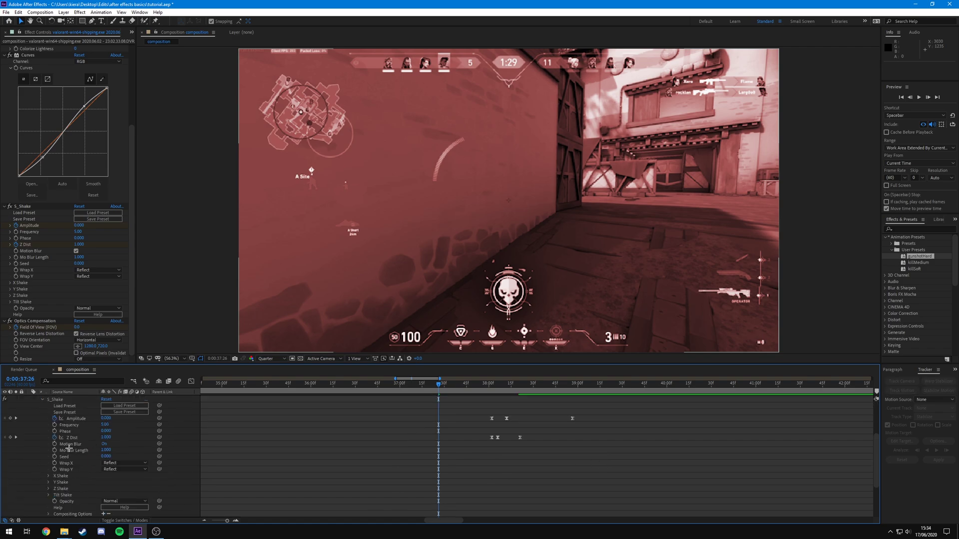
{"action": "left_click", "coordinate": [42, 399]}
{"action": "left_click", "coordinate": [43, 450]}
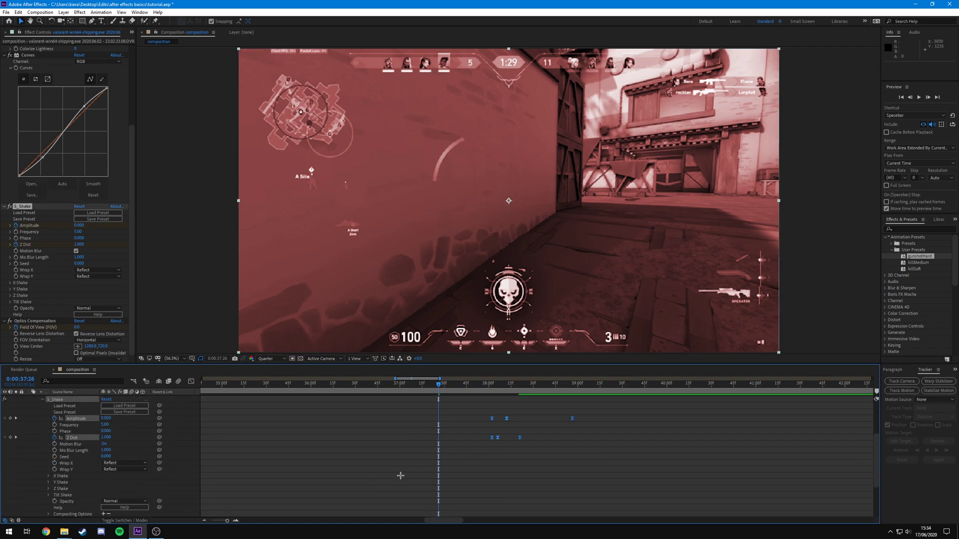
{"action": "left_click", "coordinate": [479, 402]}
{"action": "left_click_drag", "start_coordinate": [480, 402], "coordinate": [603, 455]}
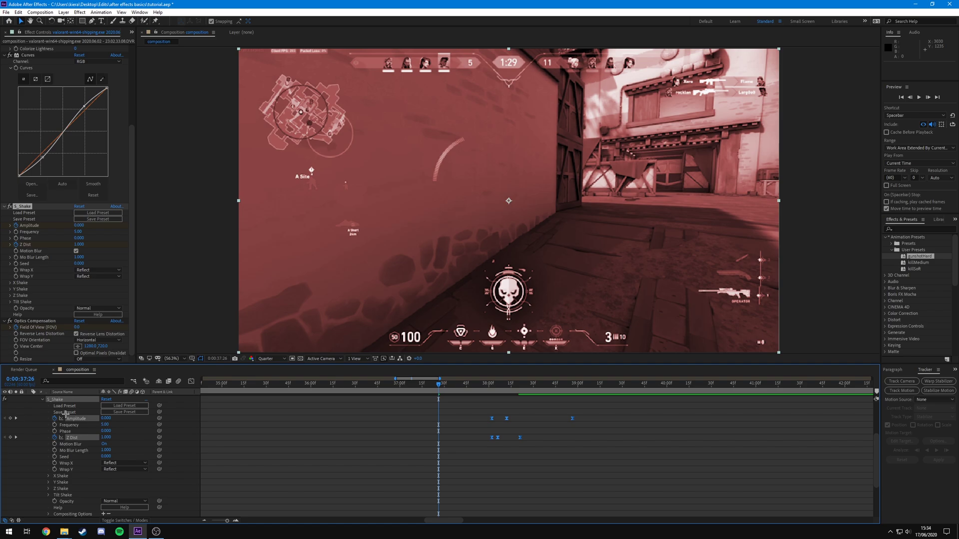
{"action": "left_click", "coordinate": [43, 400]}
Expand the clip's Optics Compensation effect and examine its Field of View keyframes
{"action": "left_click", "coordinate": [64, 457]}
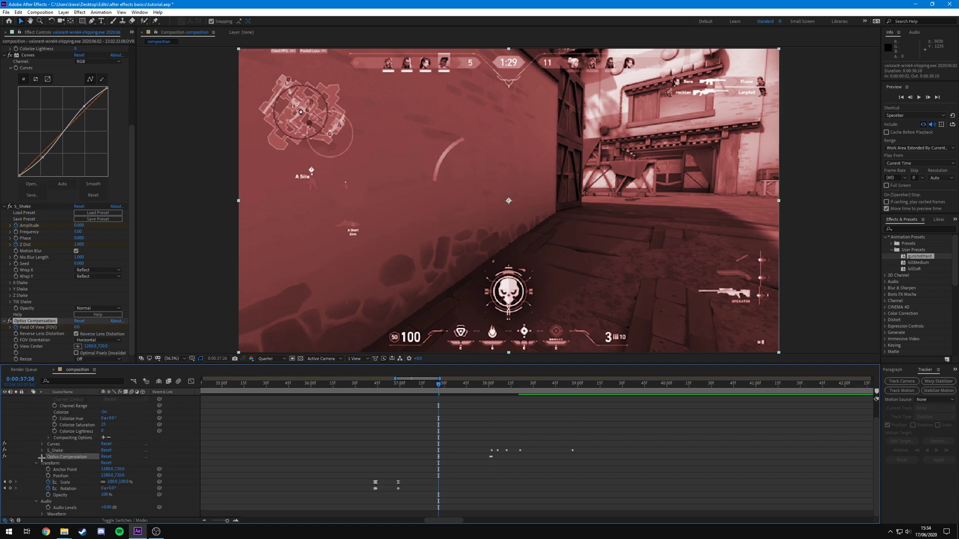
{"action": "left_click", "coordinate": [41, 457]}
{"action": "left_click_drag", "start_coordinate": [426, 459], "coordinate": [525, 467]}
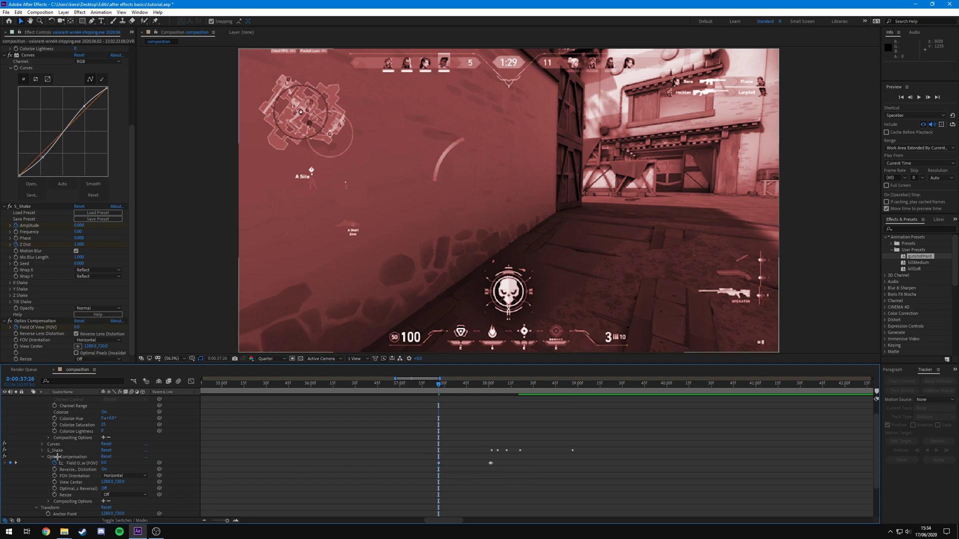
Undo applying the user preset to the gameplay clip and preview the footage without it
{"action": "mouse_move", "coordinate": [442, 389]}
{"action": "left_mouse_down"}
{"action": "mouse_move", "coordinate": [529, 396]}
{"action": "mouse_move", "coordinate": [425, 390]}
{"action": "left_mouse_up"}
{"action": "key", "text": "ctrl+z"}
{"action": "key", "text": "space"}
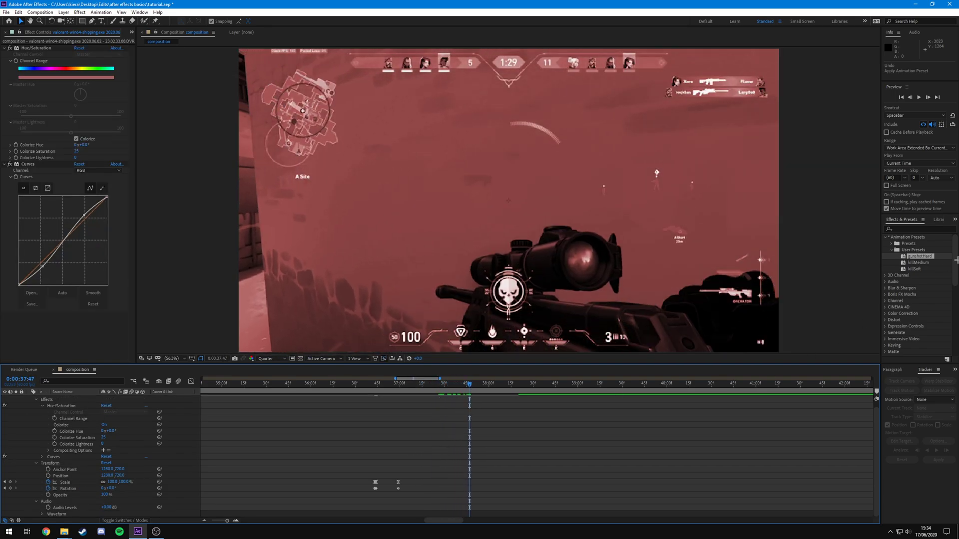
{"action": "left_click", "coordinate": [454, 391]}
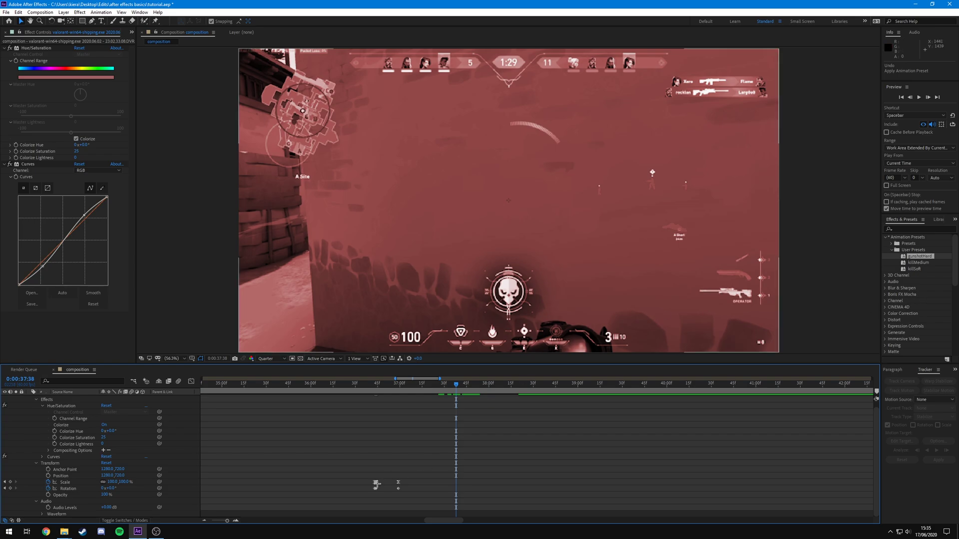
Collapse the Animation Presets list and bring up the project's item list in place of the effect controls
{"action": "mouse_move", "coordinate": [377, 484]}
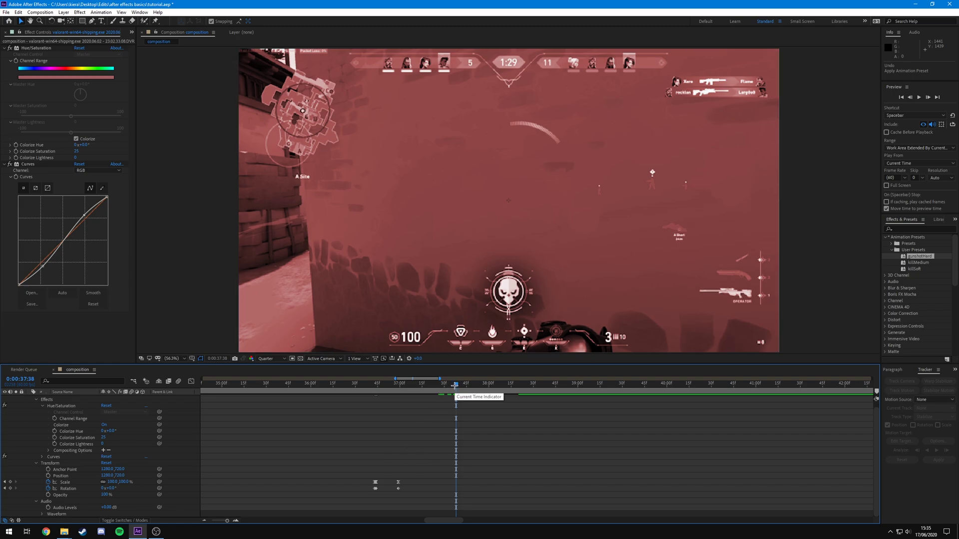
{"action": "left_click", "coordinate": [885, 238]}
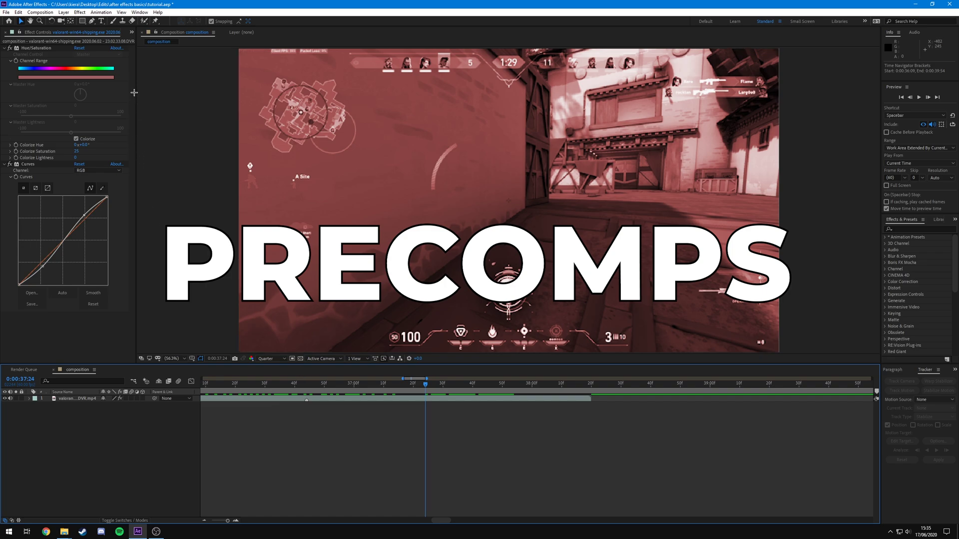
{"action": "left_click", "coordinate": [132, 32]}
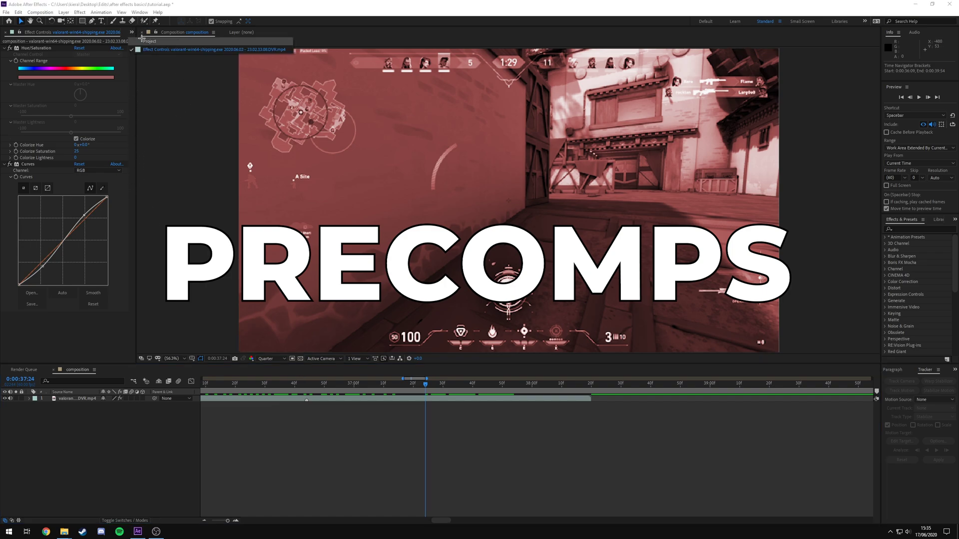
{"action": "left_click", "coordinate": [145, 39]}
{"action": "left_click", "coordinate": [39, 144]}
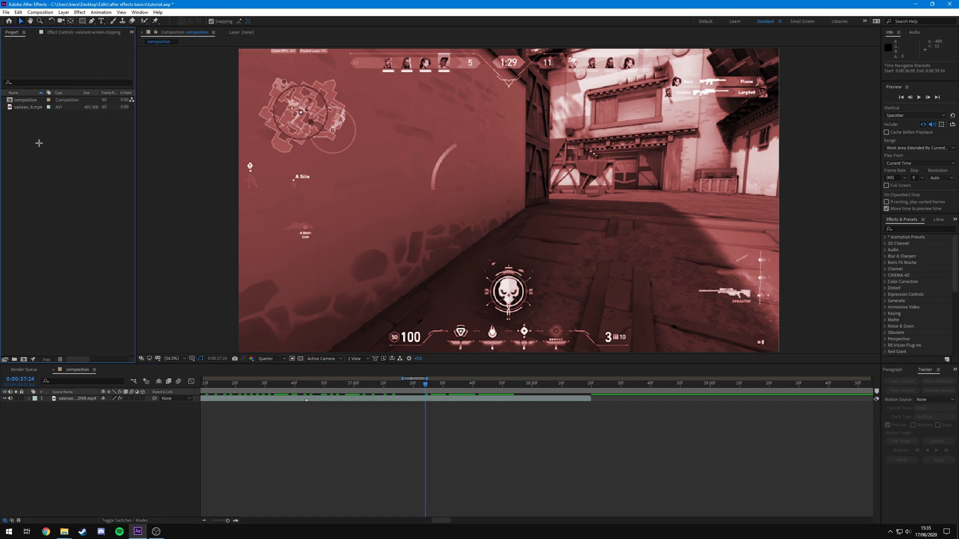
Duplicate the gameplay clip, split the copy at 0:00:37:06 and delete its earlier part
{"action": "left_click_drag", "start_coordinate": [421, 380], "coordinate": [398, 382]}
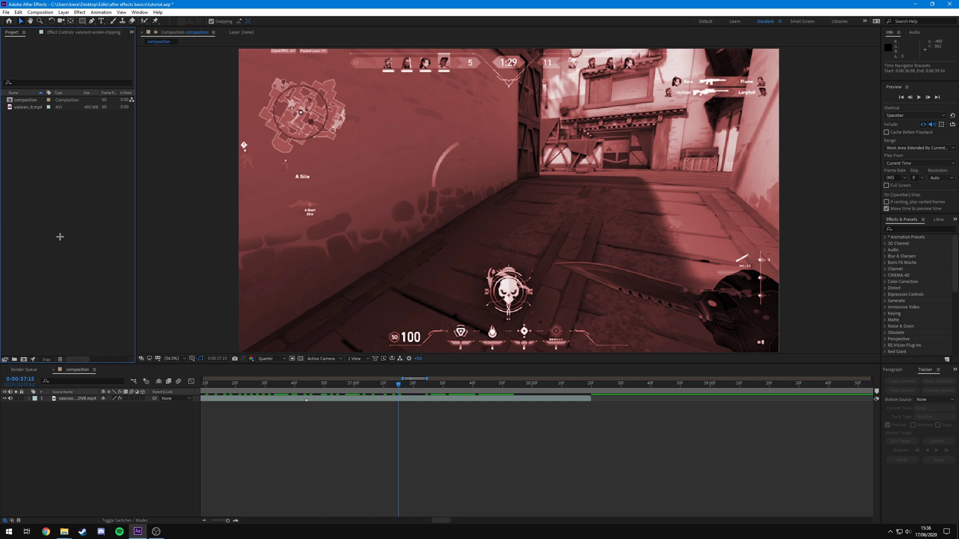
{"action": "left_click", "coordinate": [372, 383]}
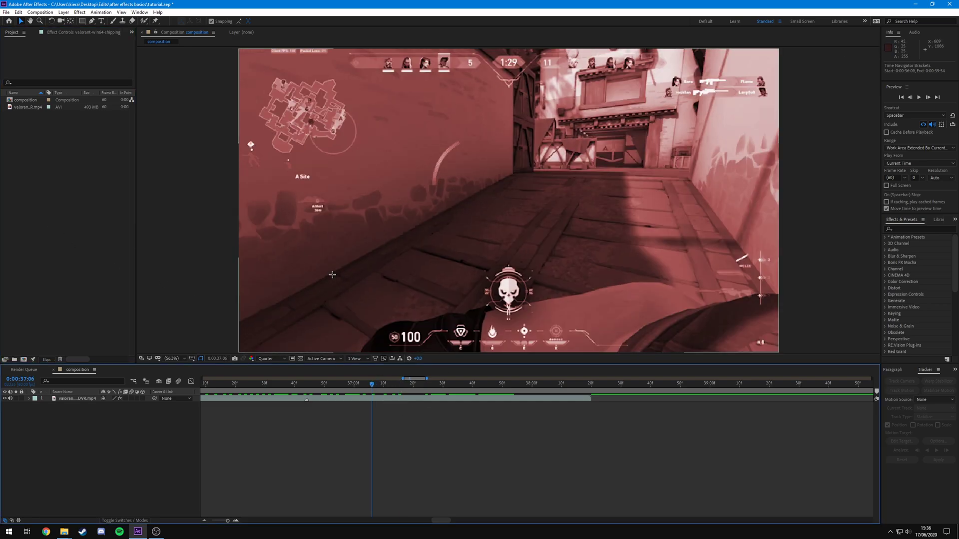
{"action": "left_click", "coordinate": [389, 398]}
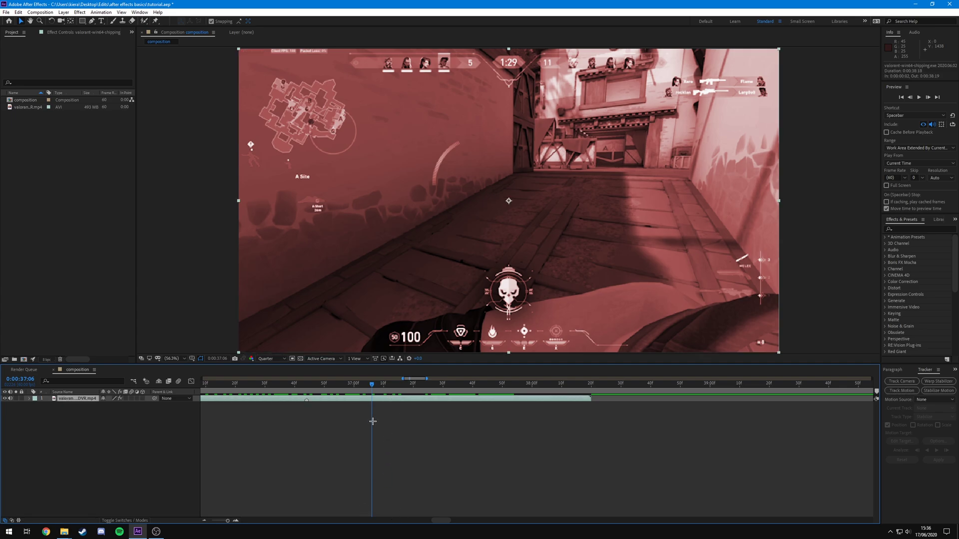
{"action": "key", "text": "ctrl+d"}
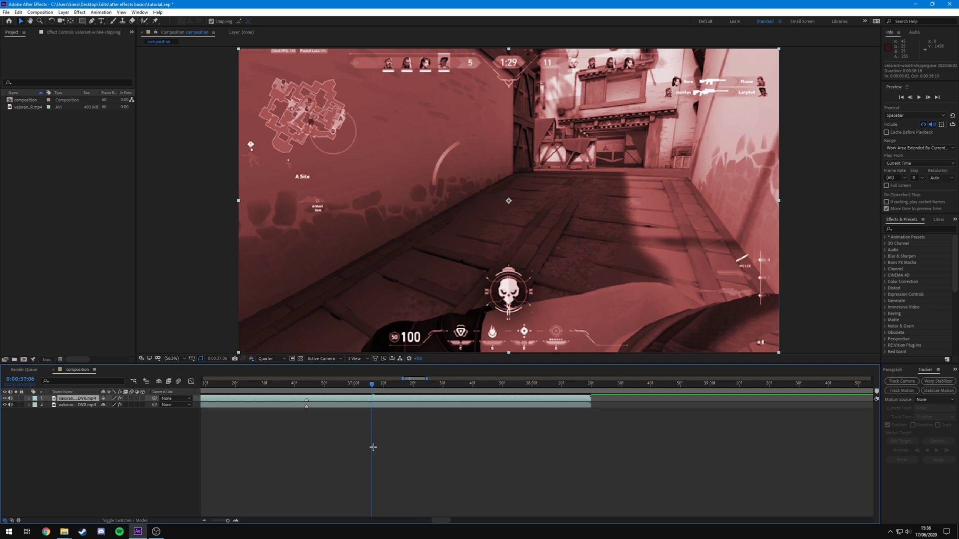
{"action": "key", "text": "ctrl+shift+d"}
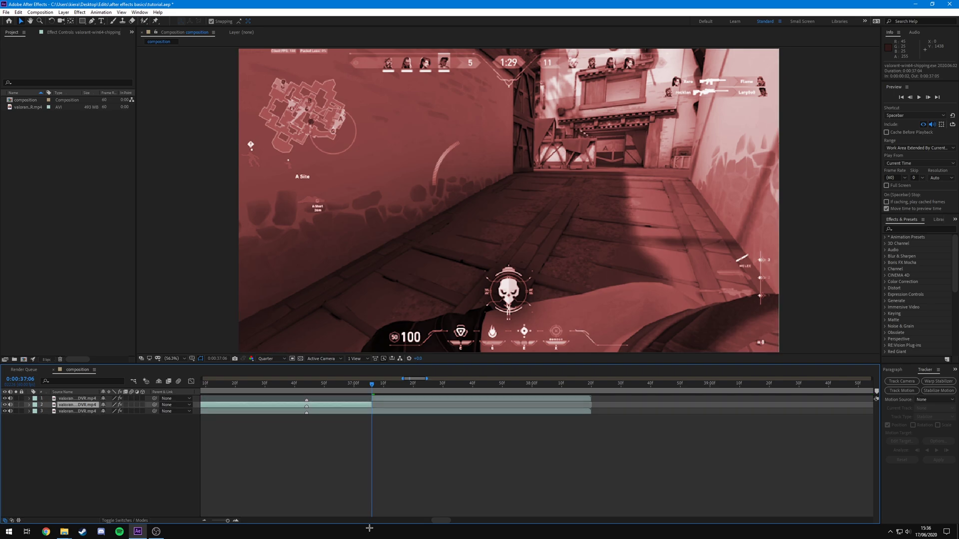
{"action": "key", "text": "Delete"}
Split the duplicate again shortly after its start and delete the remainder, leaving a piece about 8 frames long
{"action": "mouse_move", "coordinate": [372, 385]}
{"action": "left_mouse_down"}
{"action": "mouse_move", "coordinate": [396, 384]}
{"action": "mouse_move", "coordinate": [384, 384]}
{"action": "left_mouse_up"}
{"action": "left_click", "coordinate": [408, 399]}
{"action": "key", "text": "ctrl+shift+d"}
{"action": "key", "text": "Delete"}
Scale the short duplicate clip down to about half size in the middle of the frame
{"action": "left_click", "coordinate": [388, 398]}
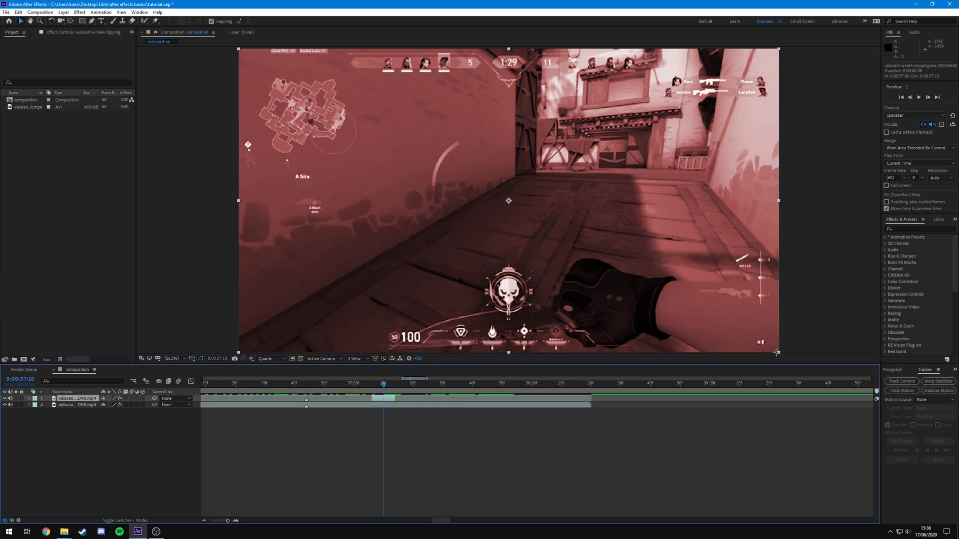
{"action": "left_click_drag", "start_coordinate": [771, 344], "coordinate": [638, 272]}
{"action": "left_click", "coordinate": [801, 263]}
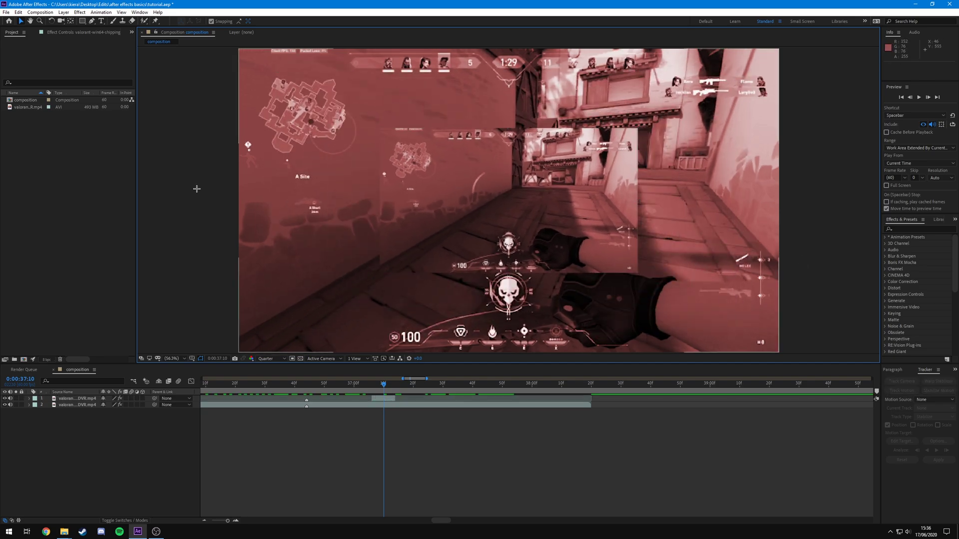
Pre-compose the short duplicate clip as "precomp", leaving all attributes in the current composition
{"action": "key", "text": "Page_Up"}
{"action": "right_click", "coordinate": [65, 398]}
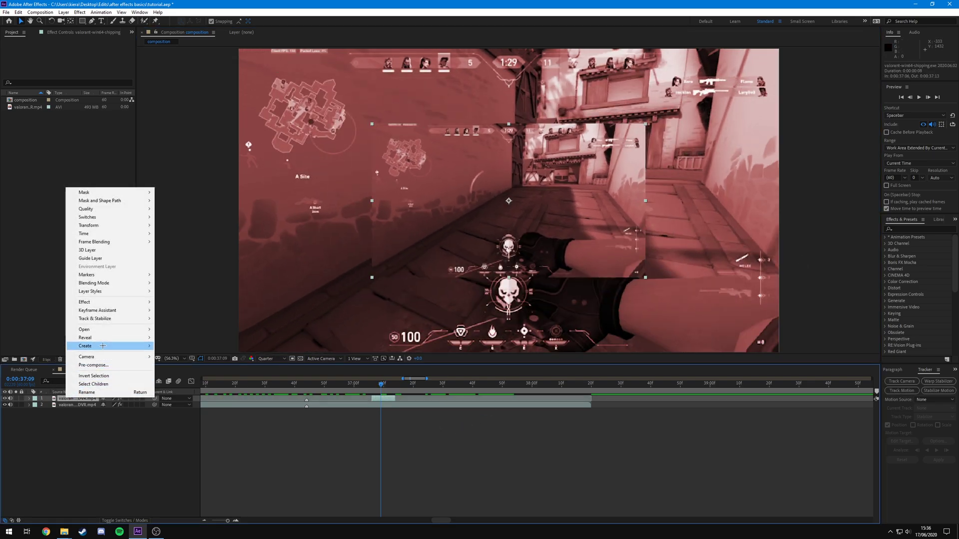
{"action": "left_click", "coordinate": [80, 366]}
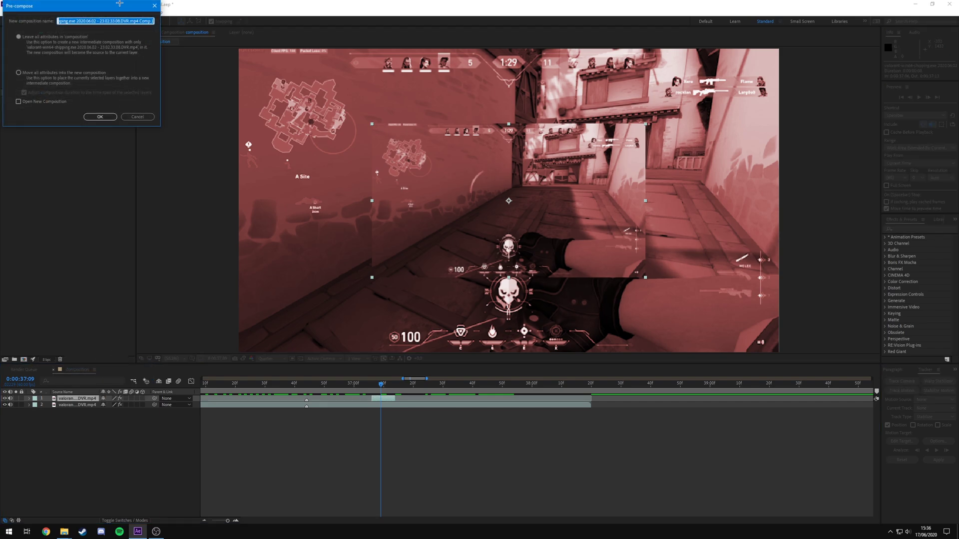
{"action": "left_click_drag", "start_coordinate": [119, 3], "coordinate": [289, 117]}
{"action": "type", "text": "precomp"}
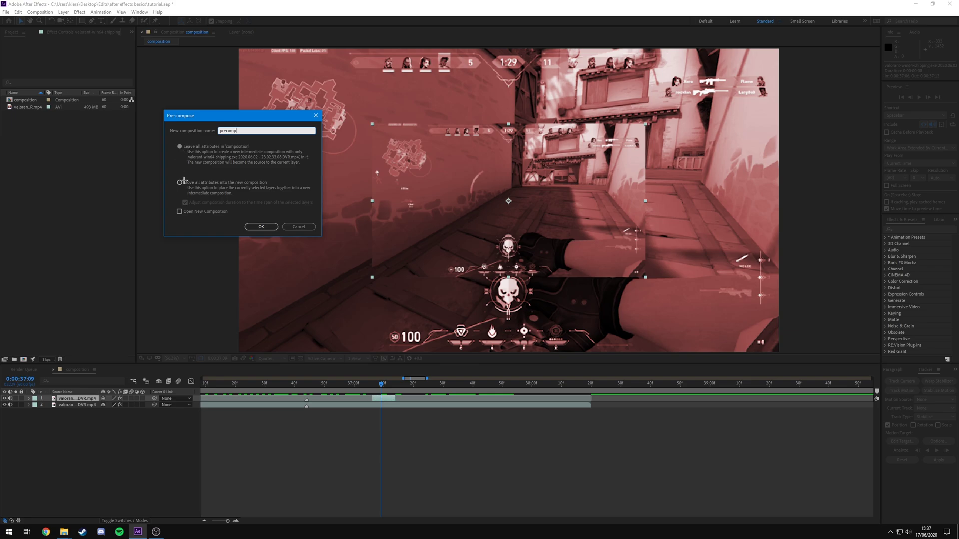
{"action": "left_click", "coordinate": [261, 226]}
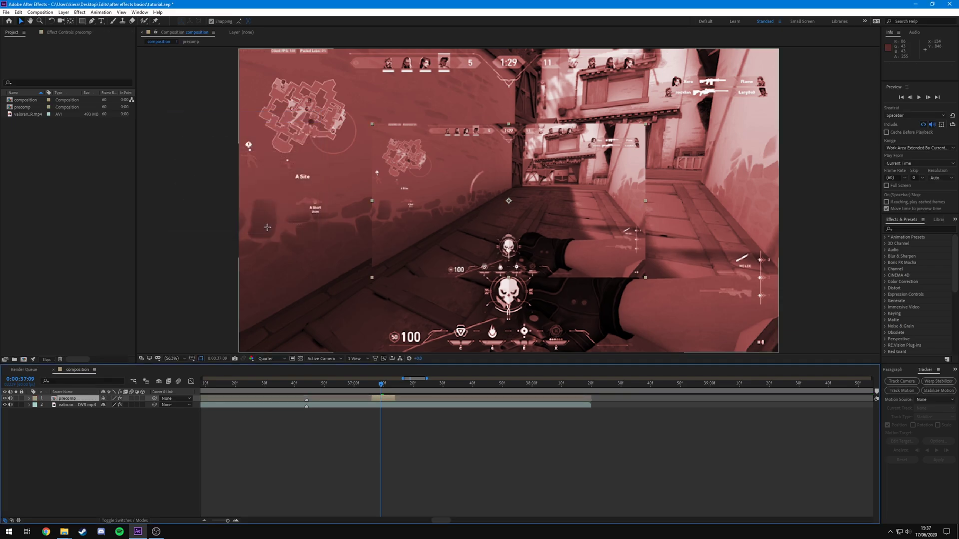
Scrub through the frames of the main composition where the precomp layer appears
{"action": "left_click", "coordinate": [320, 440]}
{"action": "key", "text": "Page_Up"}
{"action": "key", "text": "Page_Up"}
{"action": "key", "text": "Page_Down"}
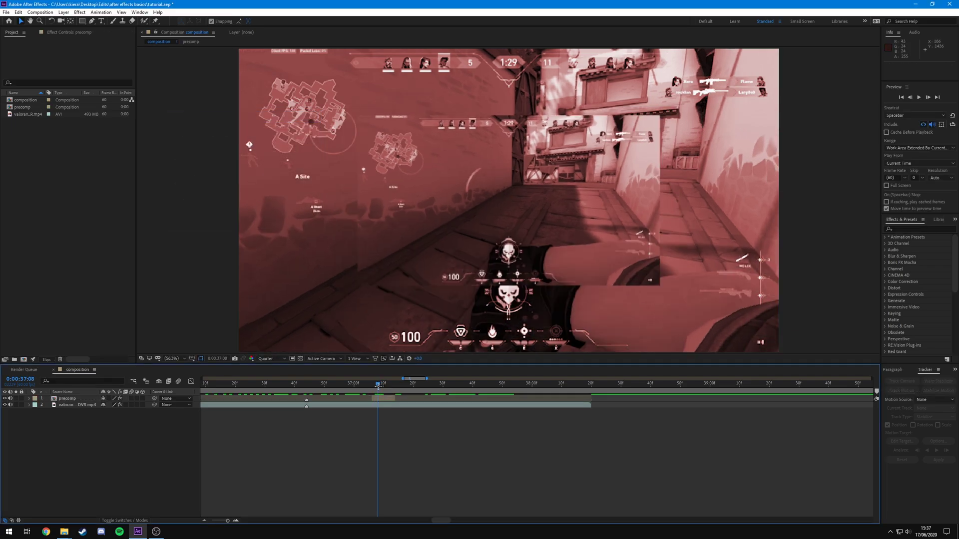
{"action": "left_click", "coordinate": [345, 398]}
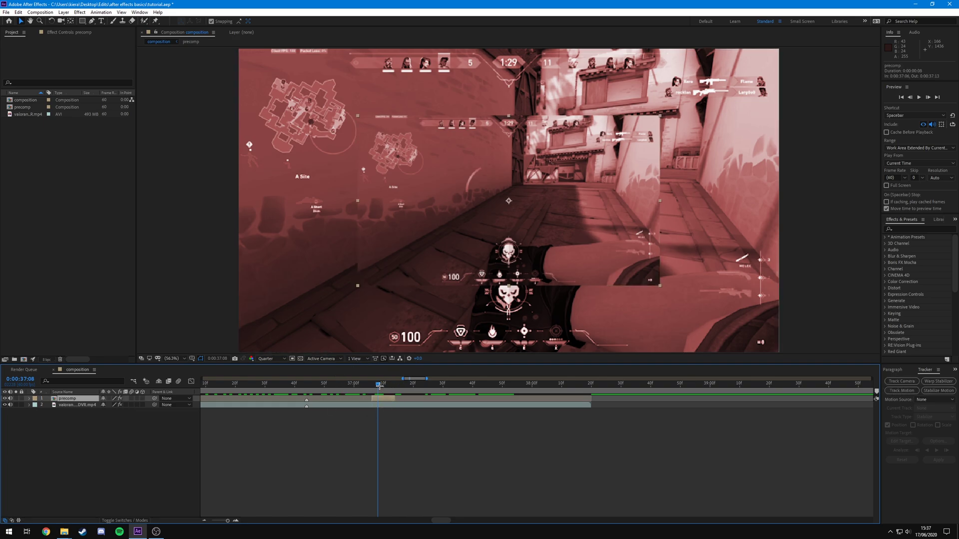
{"action": "mouse_move", "coordinate": [379, 386]}
{"action": "left_mouse_down"}
{"action": "mouse_move", "coordinate": [368, 385]}
{"action": "mouse_move", "coordinate": [397, 386]}
{"action": "mouse_move", "coordinate": [389, 392]}
{"action": "left_mouse_up"}
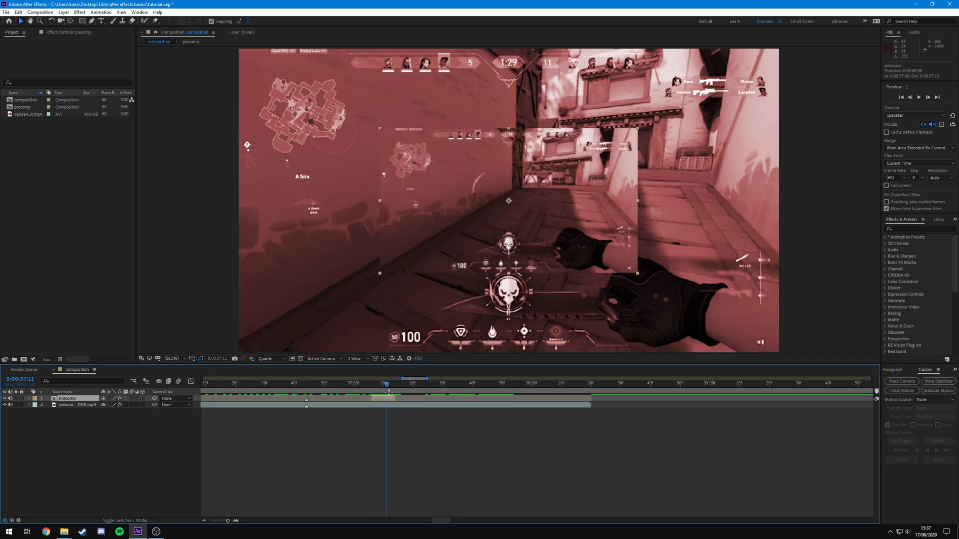
Open the precomp, scrub back through its full gameplay clip, and return to the main composition
{"action": "double_click", "coordinate": [378, 398]}
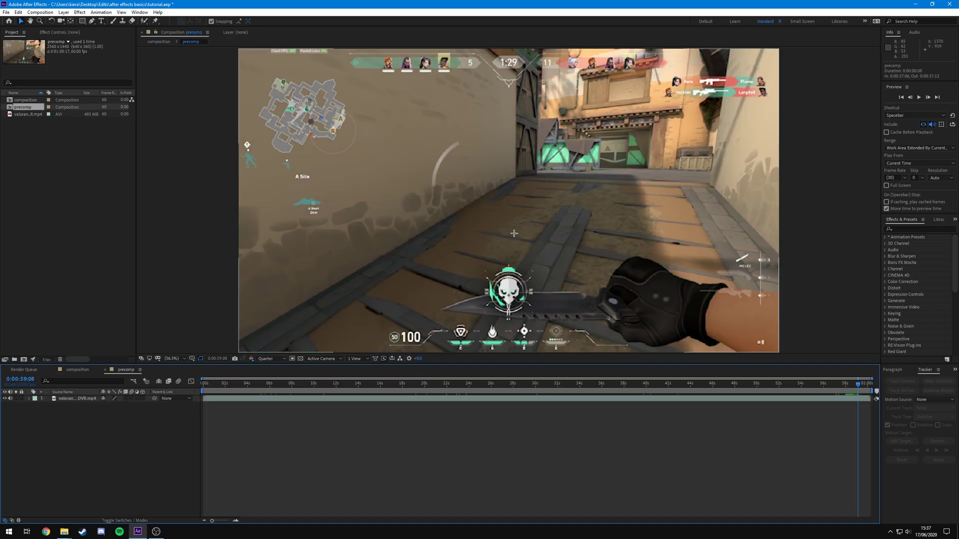
{"action": "left_click_drag", "start_coordinate": [571, 403], "coordinate": [518, 418]}
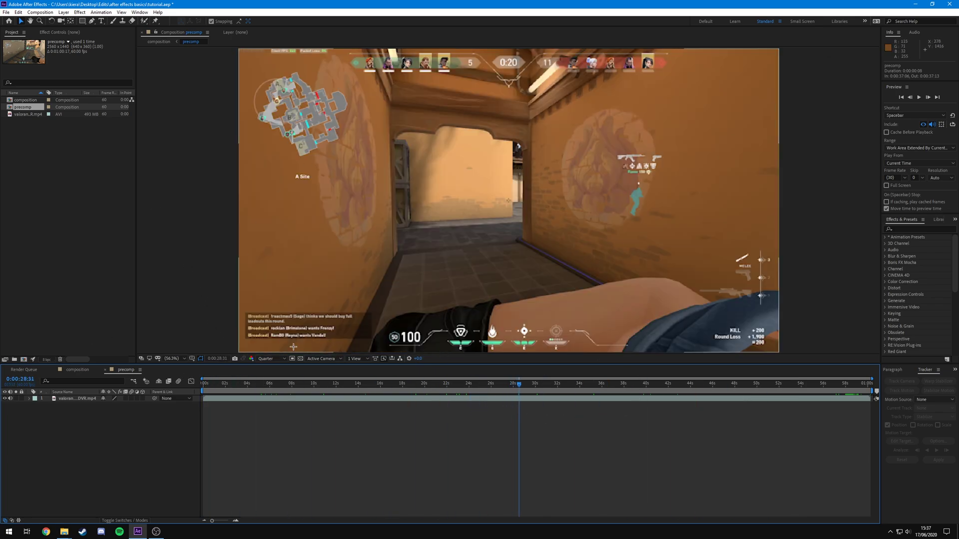
{"action": "left_click", "coordinate": [79, 369]}
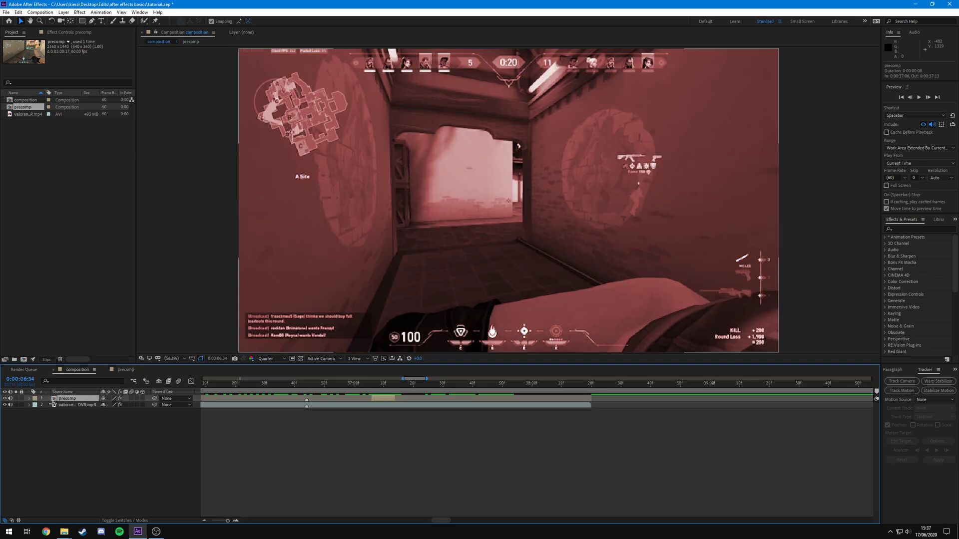
Expand the precomp layer's properties and go to 0:00:37:10 in the main composition
{"action": "left_click", "coordinate": [29, 399]}
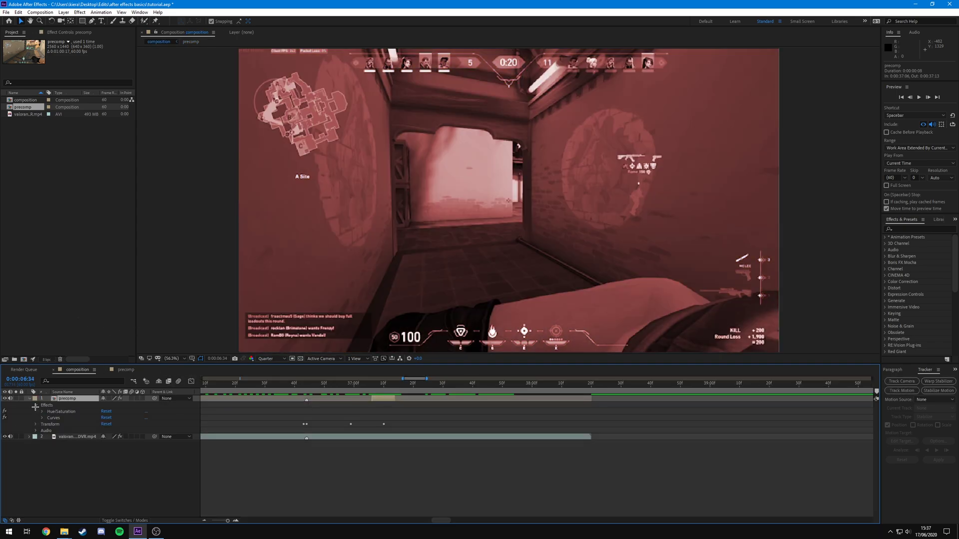
{"action": "left_click", "coordinate": [76, 398]}
{"action": "left_click", "coordinate": [382, 384]}
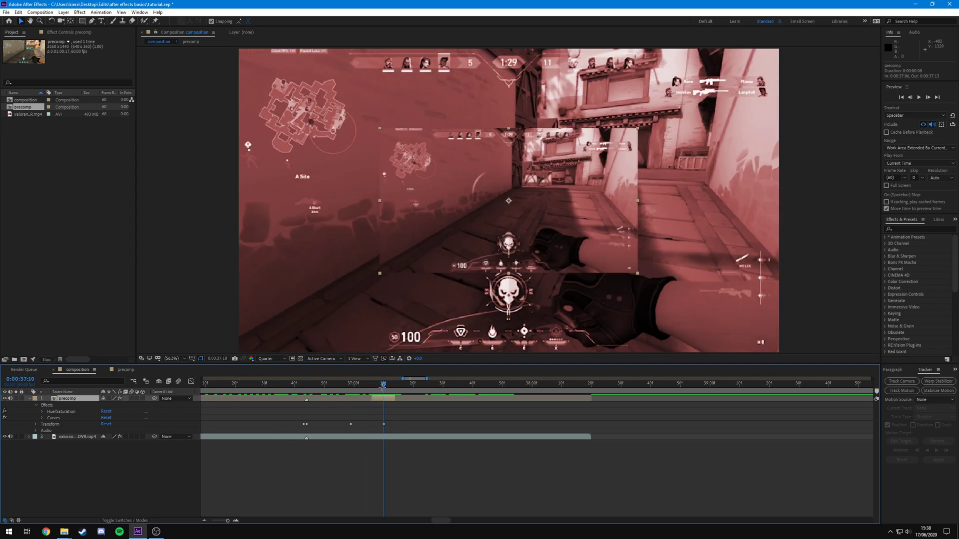
Add a black solid of 2560 x 1440 px above the gameplay clip inside the precomp
{"action": "double_click", "coordinate": [71, 398]}
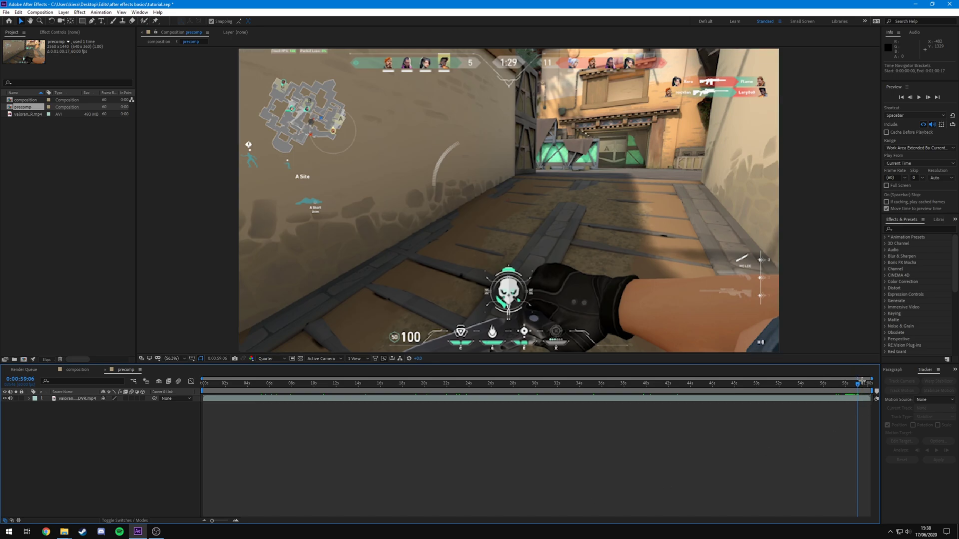
{"action": "left_click", "coordinate": [82, 370]}
{"action": "left_click", "coordinate": [126, 370]}
{"action": "right_click", "coordinate": [232, 453]}
{"action": "left_click", "coordinate": [260, 383]}
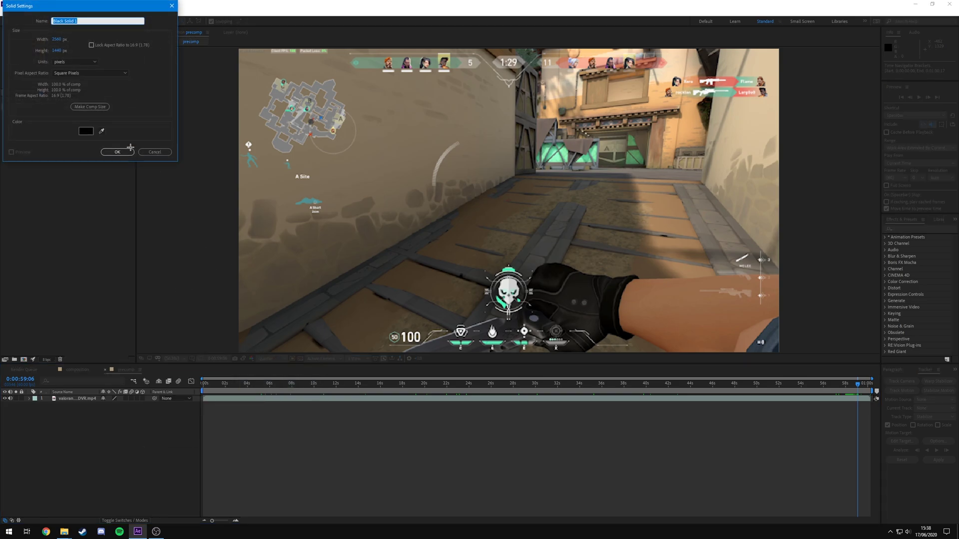
{"action": "left_click", "coordinate": [111, 150]}
Scale the black solid down to about 26% and move it slightly up and left of the frame's centre
{"action": "left_click_drag", "start_coordinate": [775, 354], "coordinate": [579, 241]}
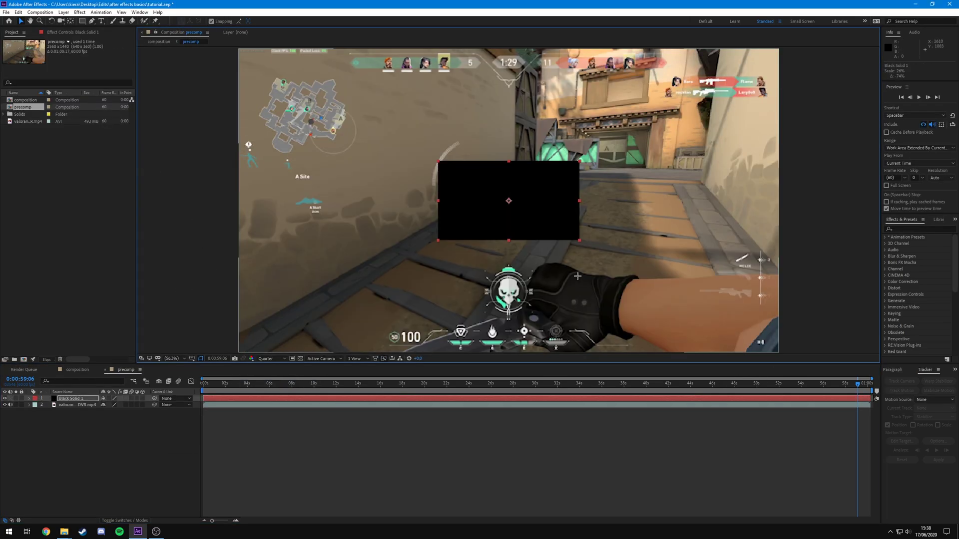
{"action": "left_click_drag", "start_coordinate": [523, 228], "coordinate": [495, 218]}
{"action": "left_click", "coordinate": [414, 505]}
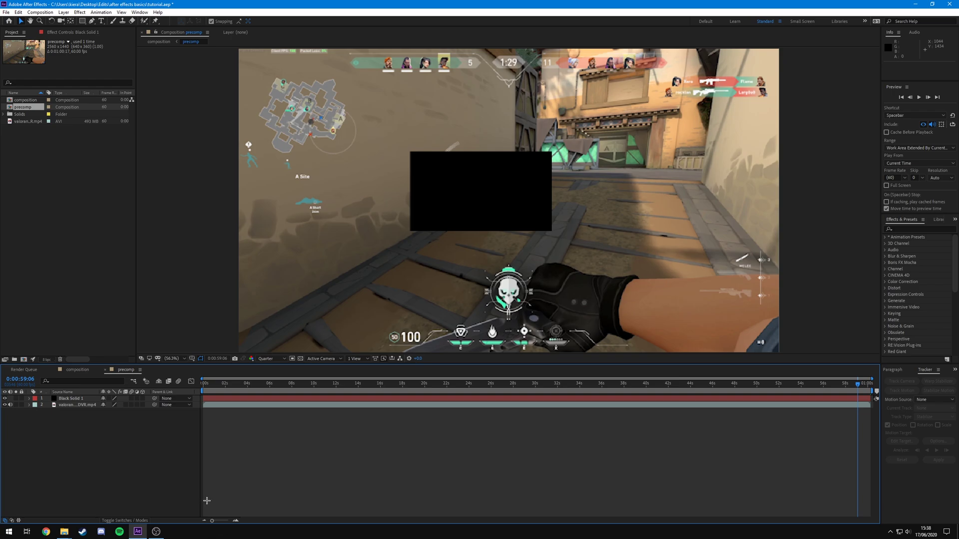
Check the solid in the main composition, then rotate it about 59° inside the precomp
{"action": "left_click", "coordinate": [80, 369]}
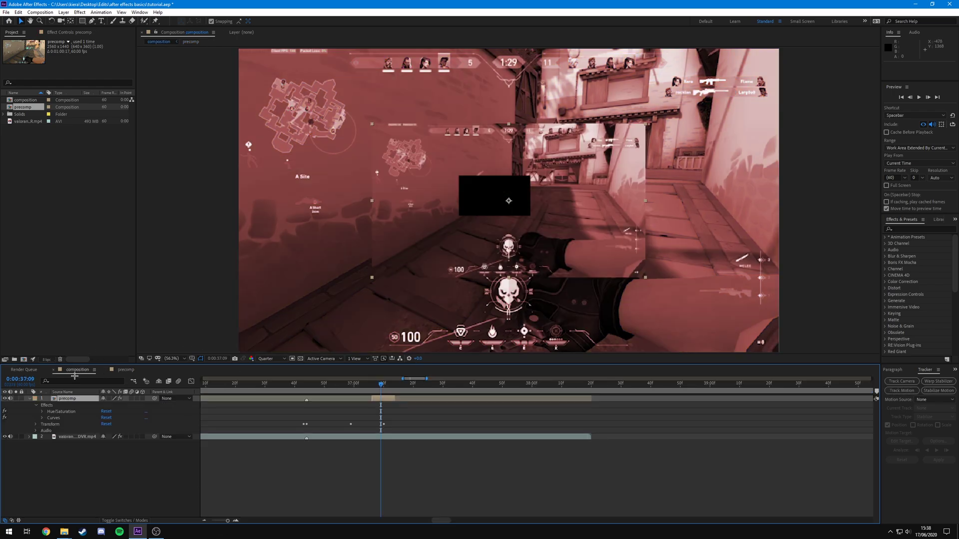
{"action": "mouse_move", "coordinate": [382, 383]}
{"action": "left_mouse_down"}
{"action": "mouse_move", "coordinate": [395, 383]}
{"action": "mouse_move", "coordinate": [377, 383]}
{"action": "left_mouse_up"}
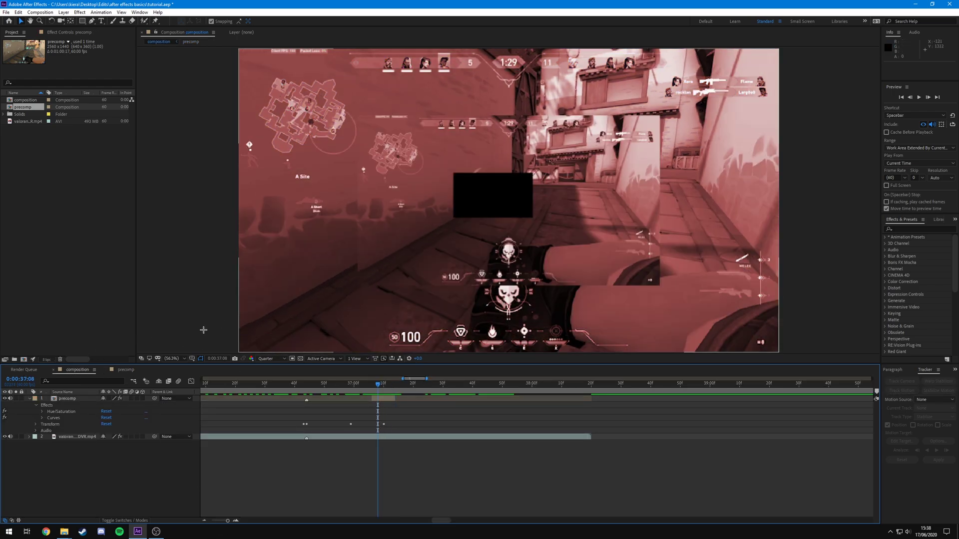
{"action": "double_click", "coordinate": [67, 399]}
{"action": "left_click", "coordinate": [472, 230]}
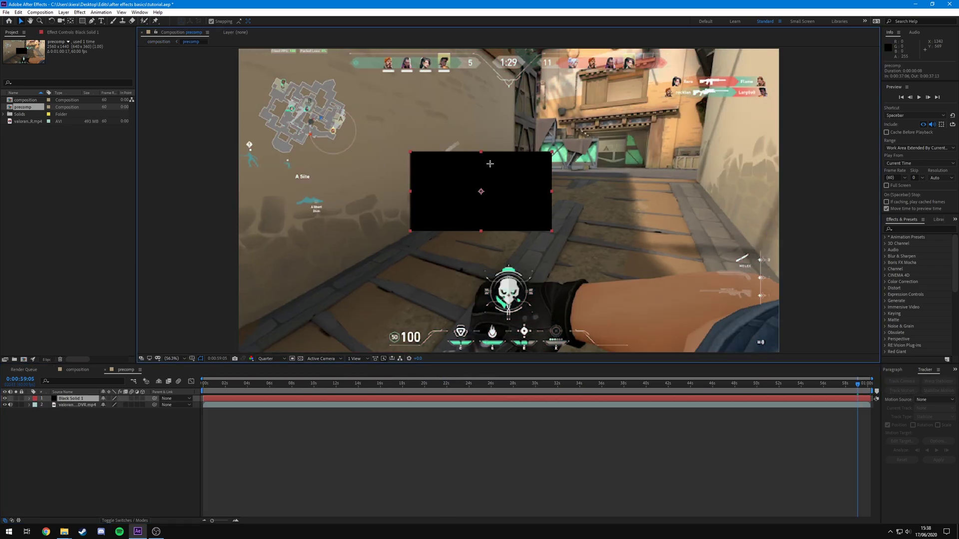
{"action": "key", "text": "r"}
{"action": "left_click_drag", "start_coordinate": [109, 409], "coordinate": [135, 408]}
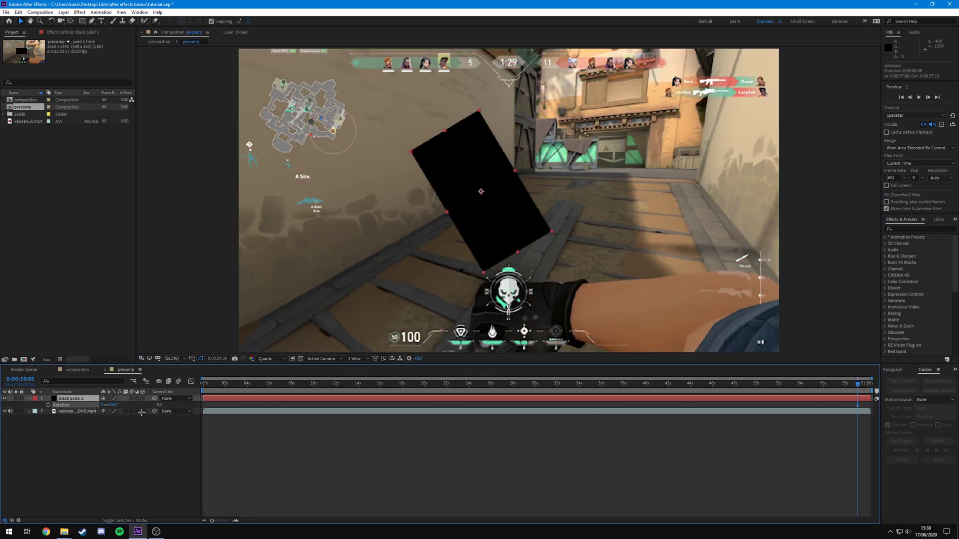
Move the rotated black solid right and slightly down in the precomp, checking it in the main composition
{"action": "left_click", "coordinate": [77, 370]}
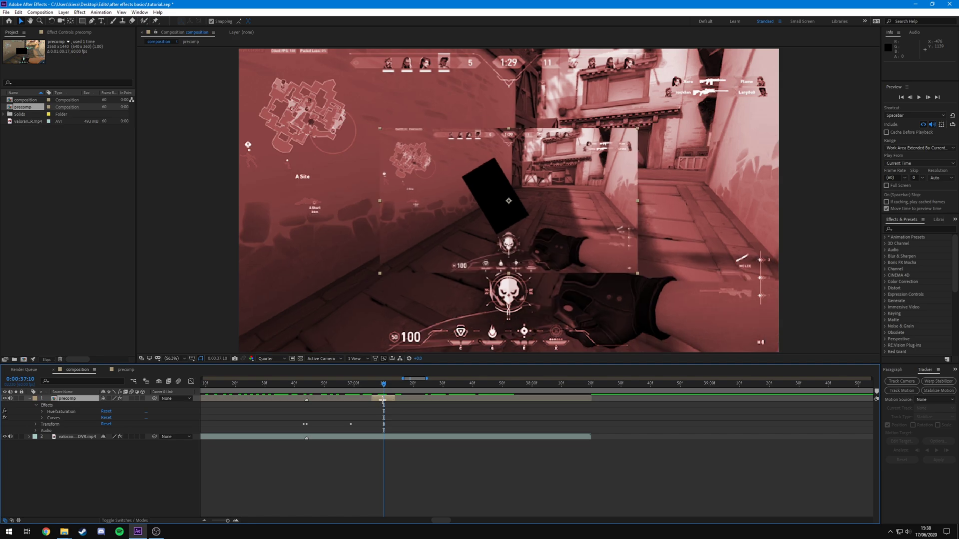
{"action": "left_click", "coordinate": [143, 370]}
{"action": "left_click_drag", "start_coordinate": [109, 404], "coordinate": [142, 405]}
{"action": "left_click", "coordinate": [78, 369]}
{"action": "left_click", "coordinate": [125, 369]}
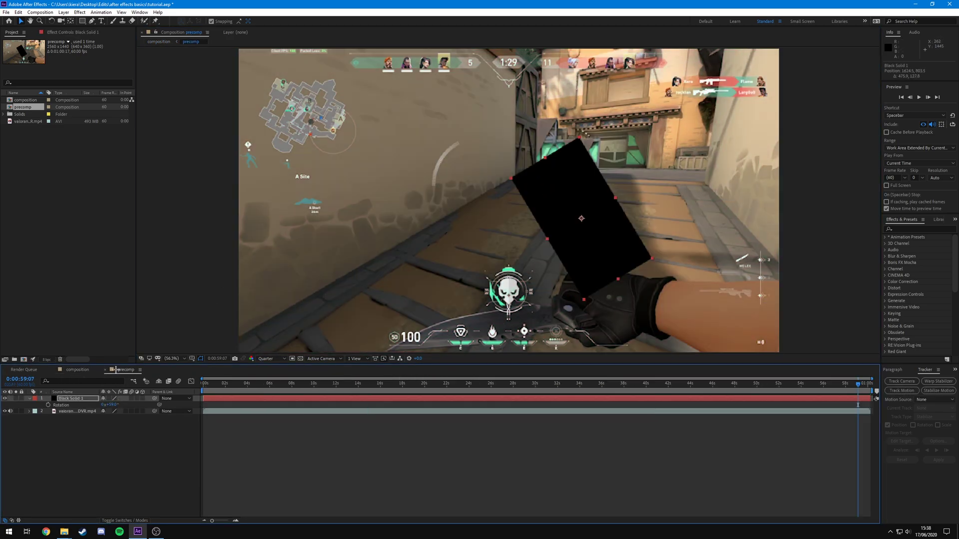
Delete the gameplay clip from the precomp, keeping only the black solid, and return to the main composition
{"action": "left_click", "coordinate": [80, 370]}
{"action": "mouse_move", "coordinate": [384, 388]}
{"action": "left_mouse_down"}
{"action": "mouse_move", "coordinate": [362, 389]}
{"action": "mouse_move", "coordinate": [405, 391]}
{"action": "mouse_move", "coordinate": [380, 403]}
{"action": "left_mouse_up"}
{"action": "double_click", "coordinate": [67, 398]}
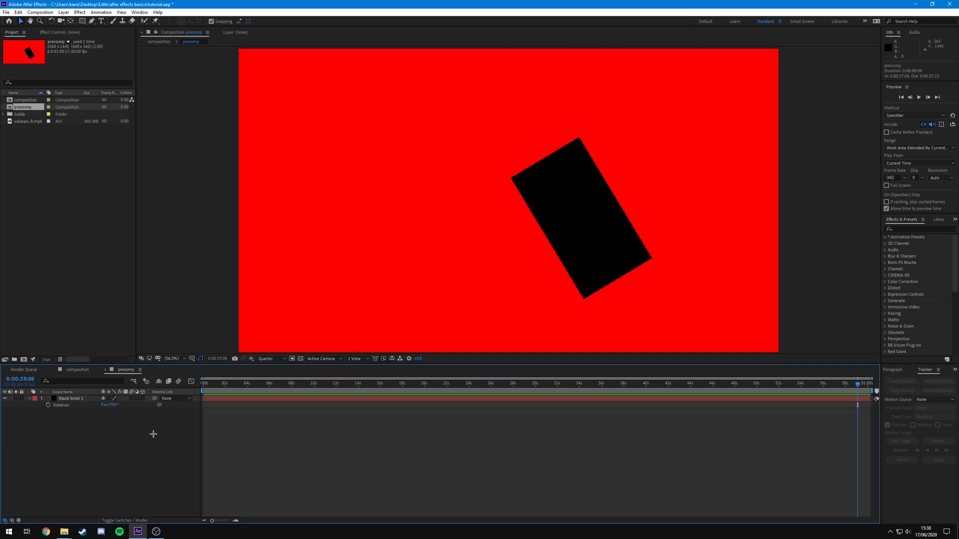
{"action": "left_click", "coordinate": [77, 369]}
{"action": "left_click_drag", "start_coordinate": [82, 469], "coordinate": [66, 390]}
{"action": "left_click", "coordinate": [62, 458]}
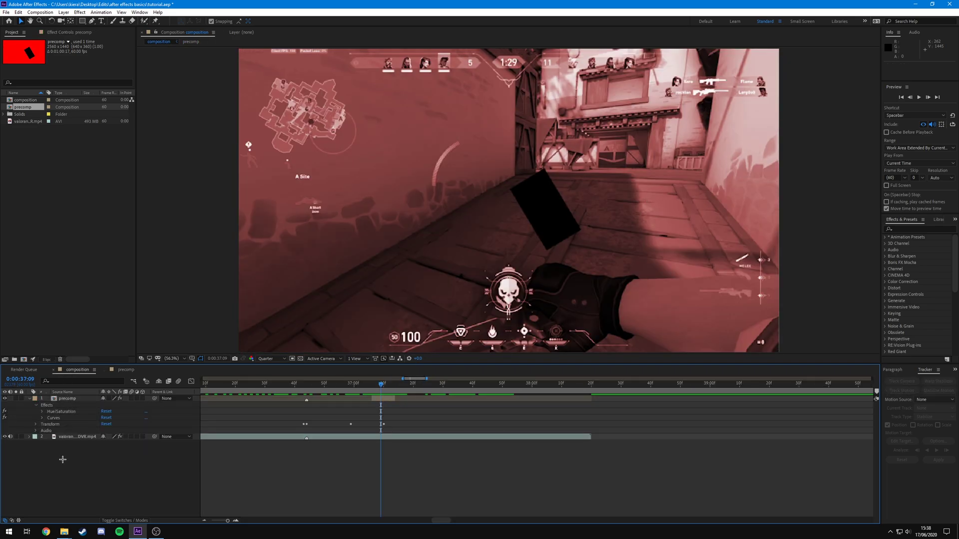
Collapse the precomp layer's properties in the main composition and leave the layer selected
{"action": "left_click", "coordinate": [62, 399]}
{"action": "left_click", "coordinate": [30, 399]}
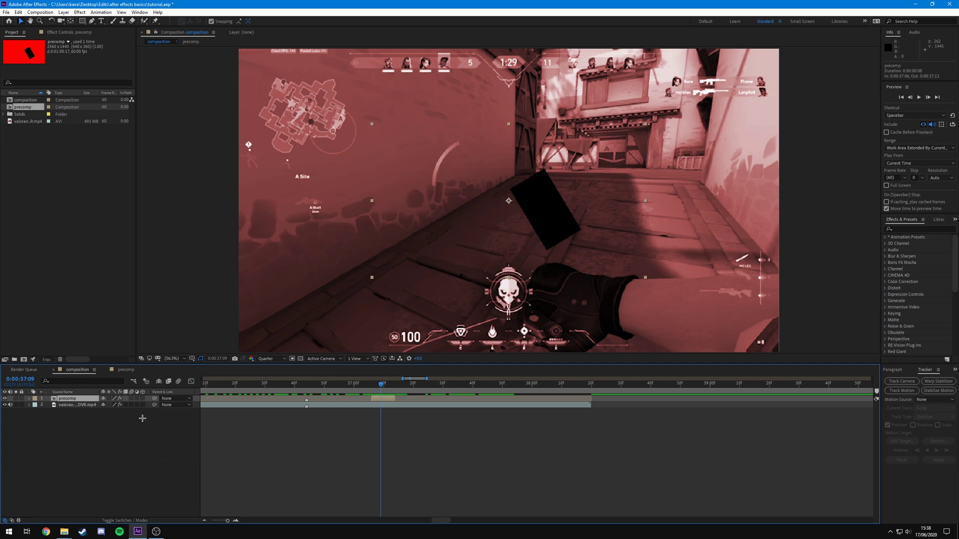
{"action": "left_click", "coordinate": [95, 468]}
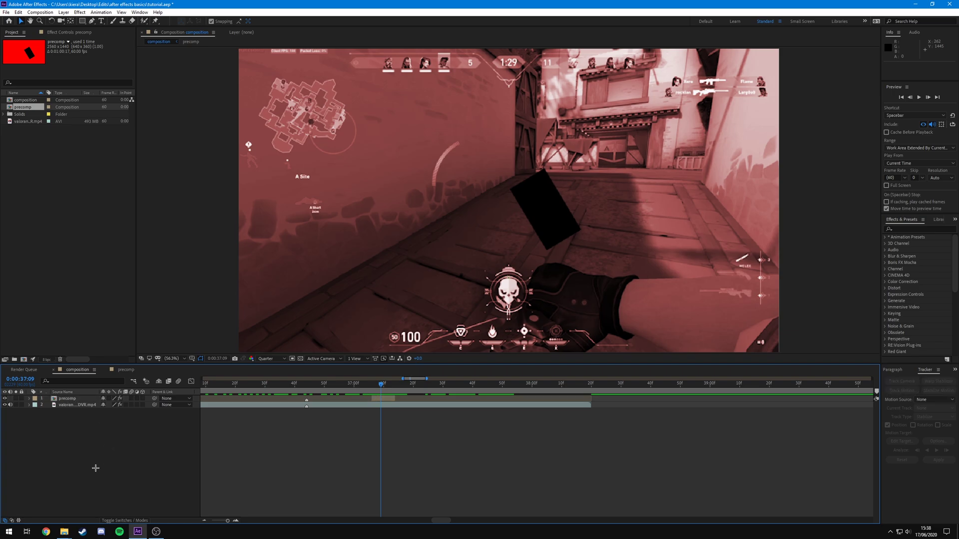
{"action": "left_click", "coordinate": [76, 399]}
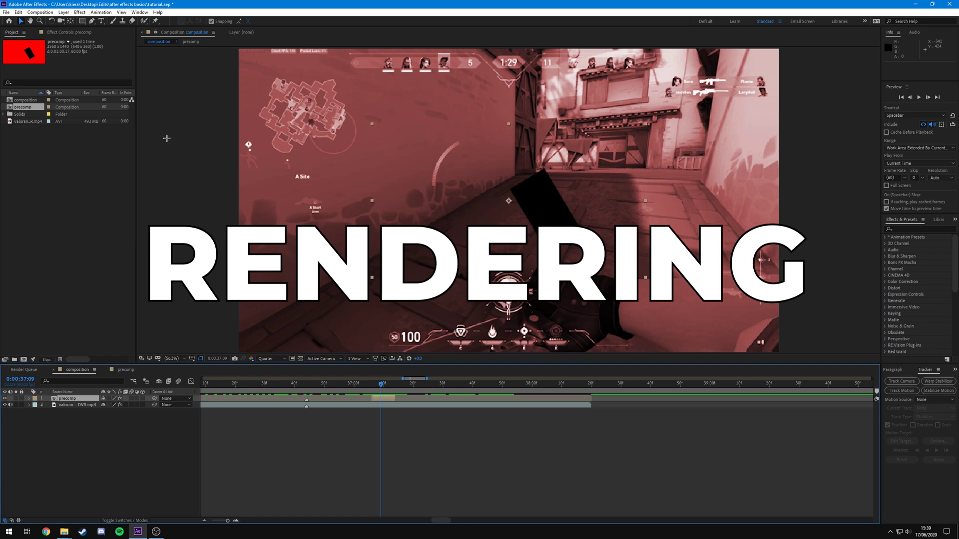
View the precomp and the main composition in turn, ending at 0:00:36:37 in the main composition
{"action": "left_click", "coordinate": [26, 100]}
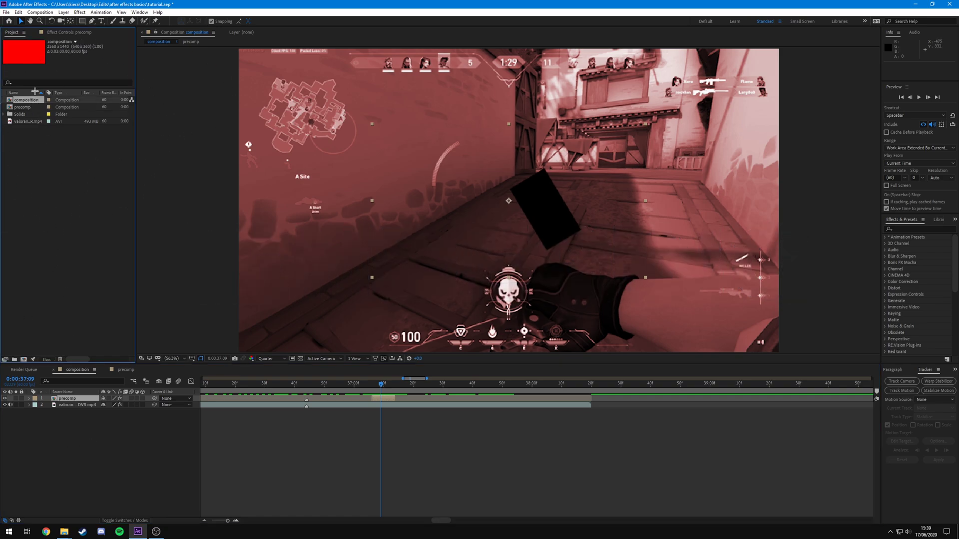
{"action": "left_click", "coordinate": [22, 107]}
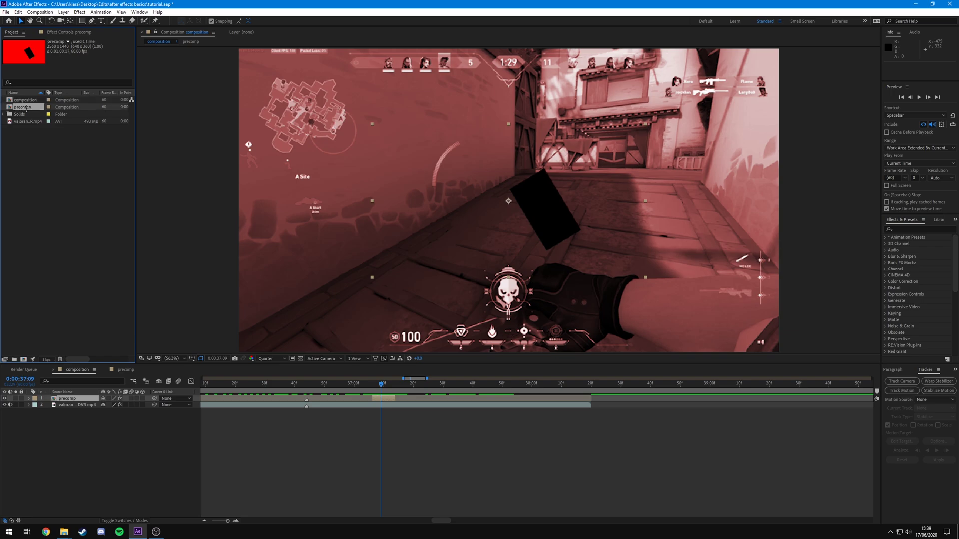
{"action": "left_click", "coordinate": [126, 370]}
{"action": "mouse_move", "coordinate": [307, 383]}
{"action": "left_mouse_down"}
{"action": "mouse_move", "coordinate": [343, 385]}
{"action": "mouse_move", "coordinate": [308, 384]}
{"action": "left_mouse_up"}
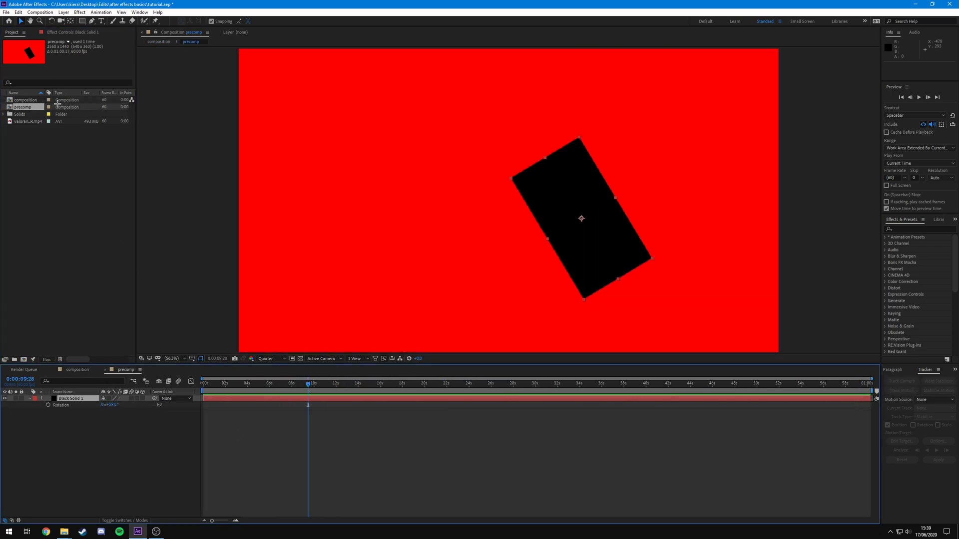
{"action": "double_click", "coordinate": [33, 100]}
{"action": "left_click", "coordinate": [28, 99]}
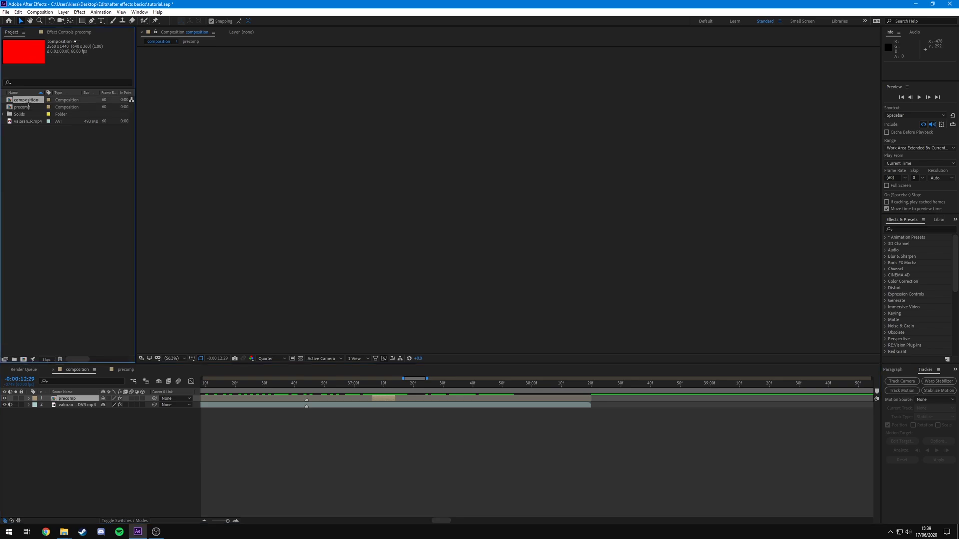
{"action": "left_click_drag", "start_coordinate": [263, 386], "coordinate": [285, 398]}
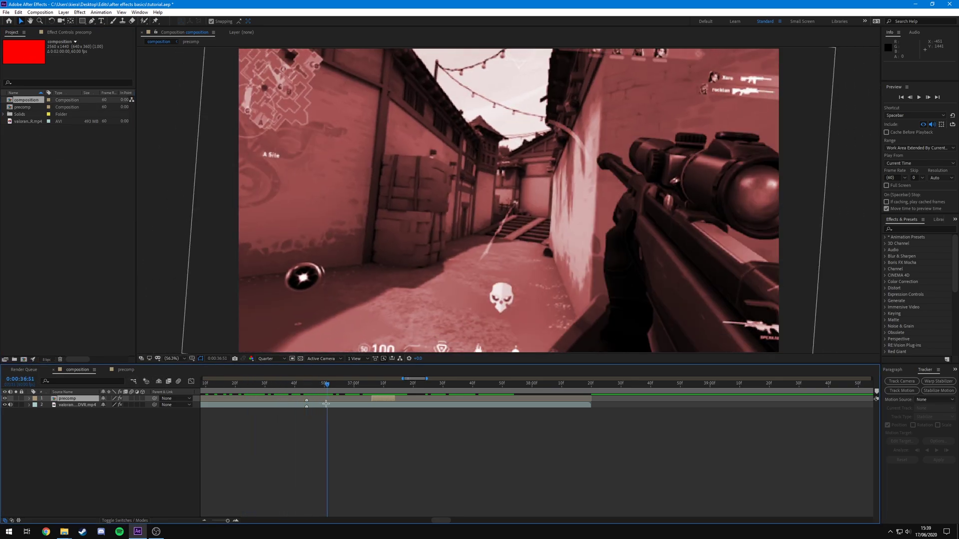
Add the main composition to the render queue
{"action": "left_click", "coordinate": [26, 99]}
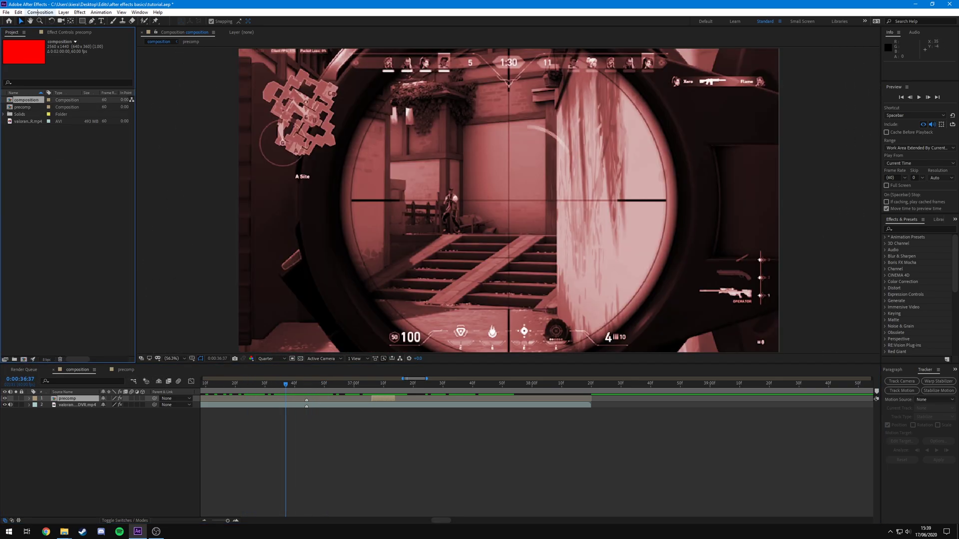
{"action": "left_click", "coordinate": [37, 12]}
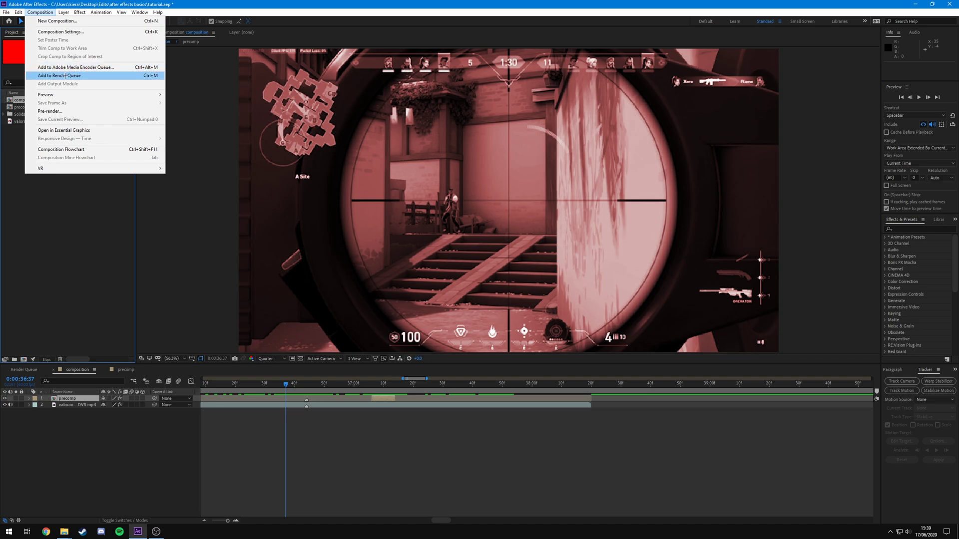
{"action": "left_click", "coordinate": [85, 76]}
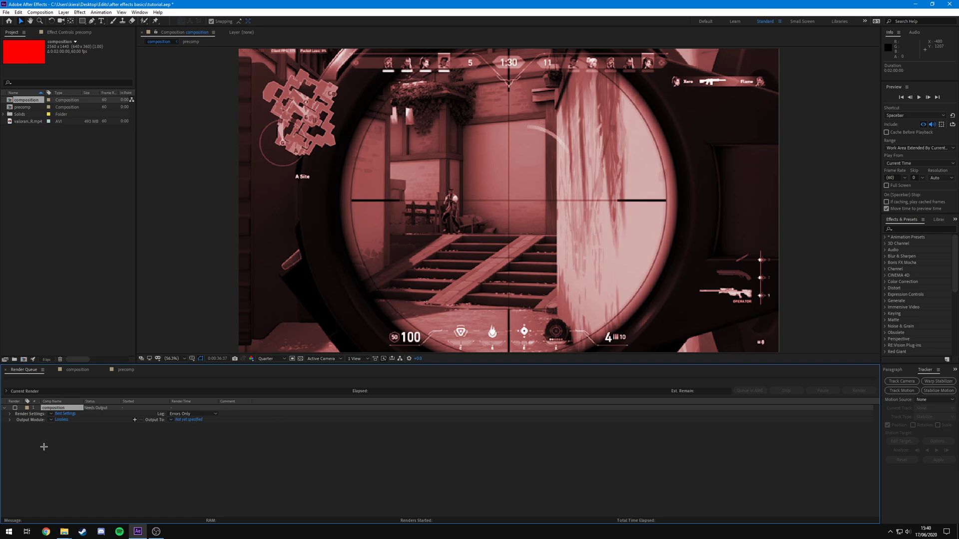
Review the quality, resolution and disk cache options in the queued composition's render settings
{"action": "left_click", "coordinate": [63, 414]}
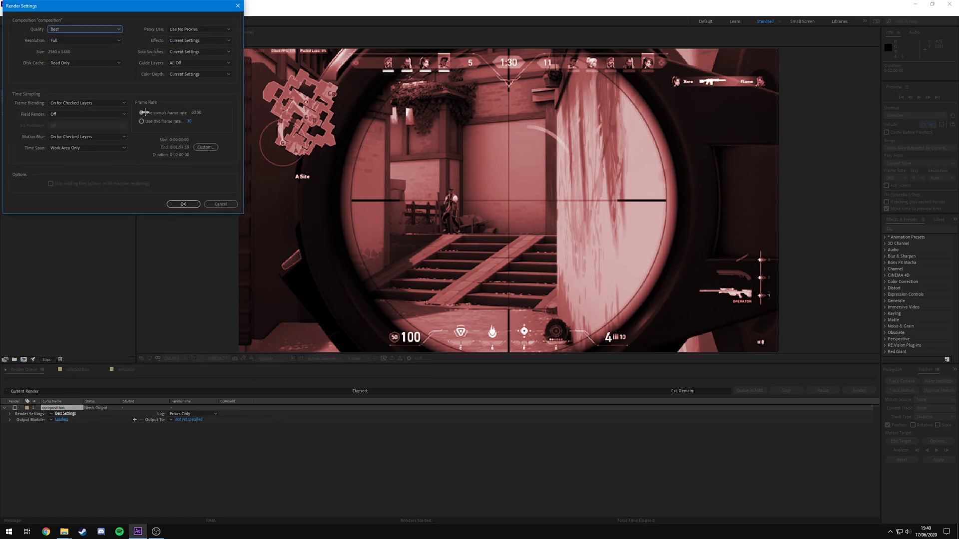
{"action": "left_click_drag", "start_coordinate": [77, 10], "coordinate": [172, 81]}
{"action": "left_click", "coordinate": [158, 104]}
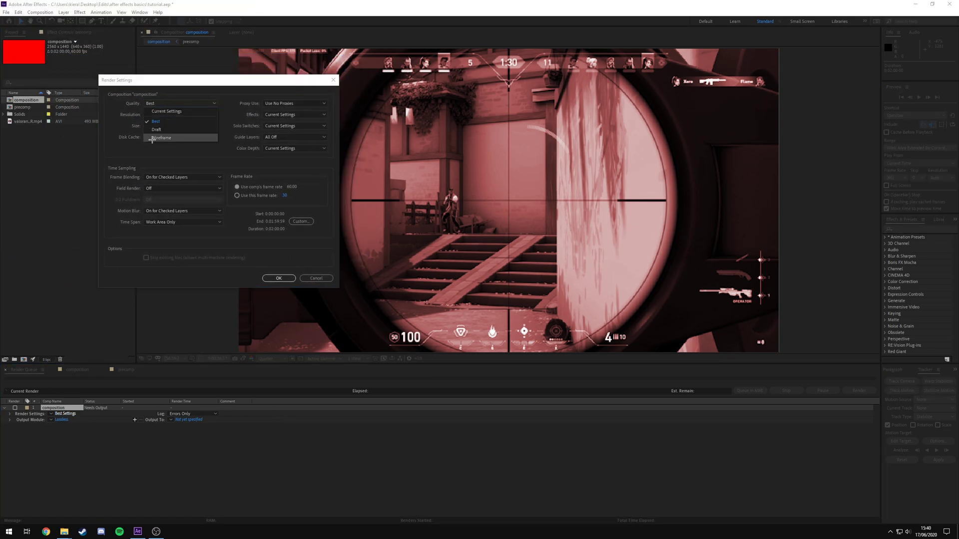
{"action": "left_click", "coordinate": [166, 122]}
{"action": "left_click", "coordinate": [162, 115]}
{"action": "left_click", "coordinate": [129, 120]}
{"action": "left_click", "coordinate": [173, 134]}
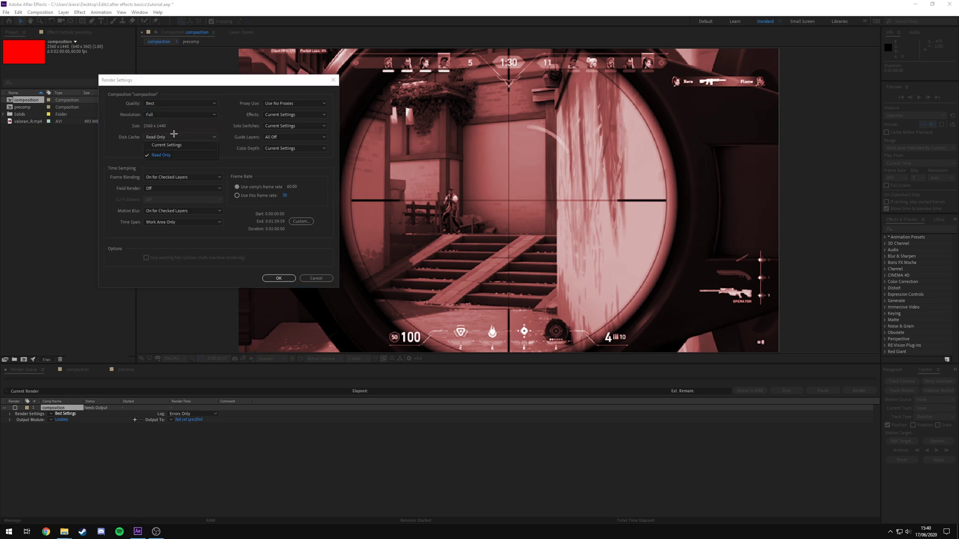
{"action": "left_click", "coordinate": [131, 138]}
{"action": "left_click", "coordinate": [151, 103]}
{"action": "left_click", "coordinate": [141, 105]}
{"action": "left_click", "coordinate": [152, 115]}
{"action": "left_click", "coordinate": [132, 116]}
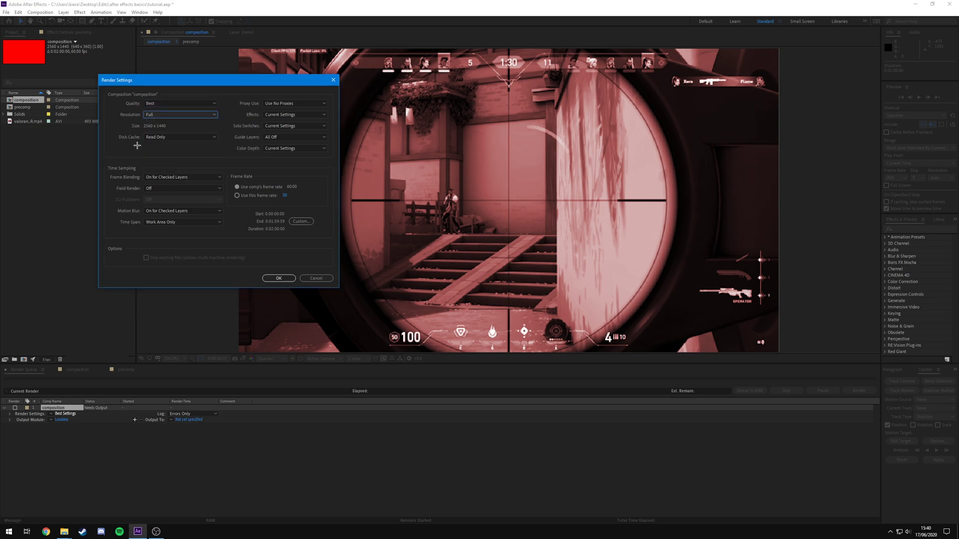
{"action": "left_click", "coordinate": [152, 137]}
{"action": "left_click", "coordinate": [245, 103]}
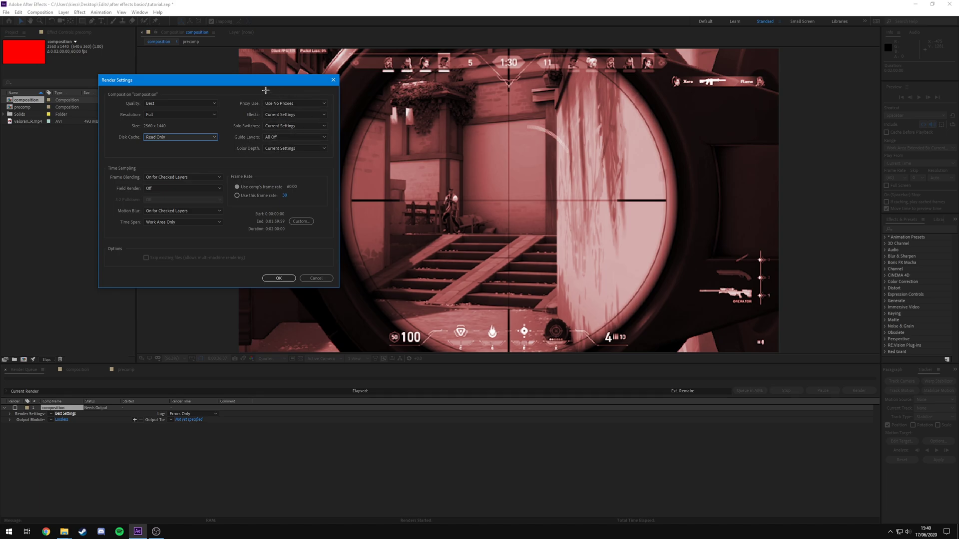
Review the Frame Blending and Motion Blur options, and cancel out of the render settings
{"action": "left_click", "coordinate": [178, 177]}
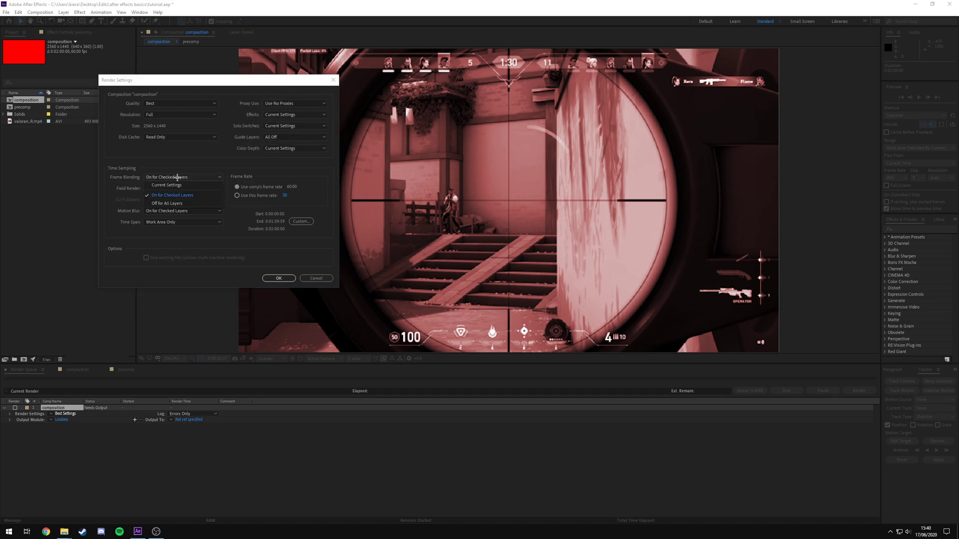
{"action": "left_click", "coordinate": [170, 196]}
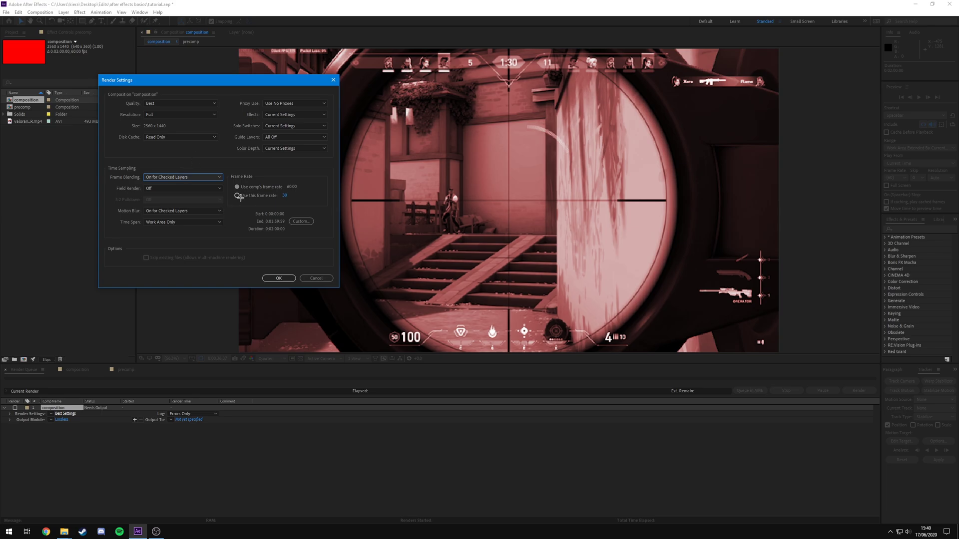
{"action": "left_click", "coordinate": [191, 213]}
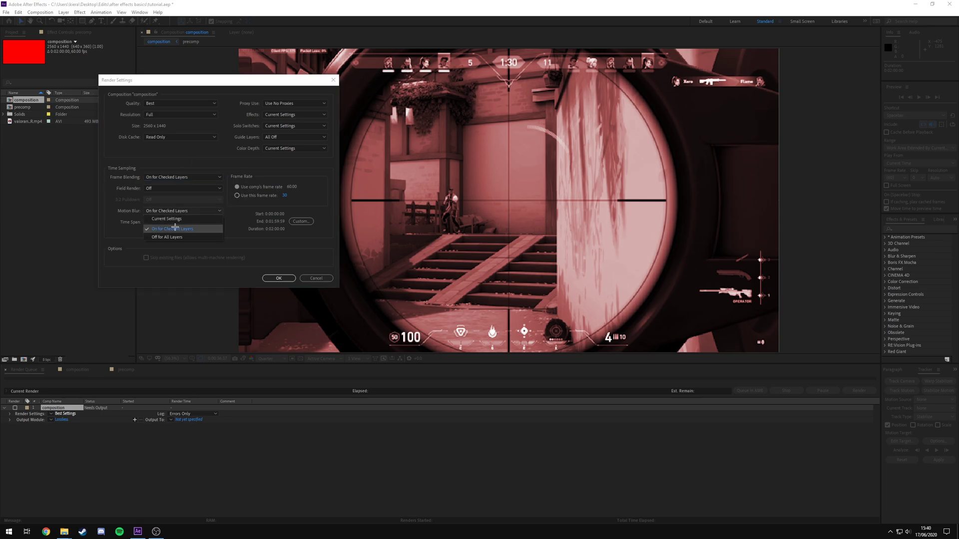
{"action": "left_click", "coordinate": [202, 206]}
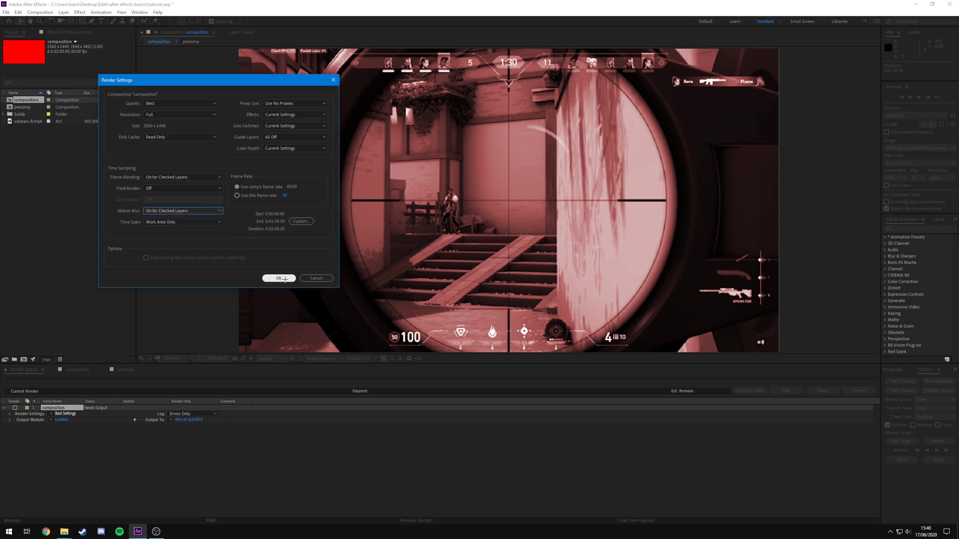
{"action": "left_click", "coordinate": [316, 278]}
Try PNG Sequence and QuickTime as the output module's format, and set it back to AVI
{"action": "left_click", "coordinate": [61, 419]}
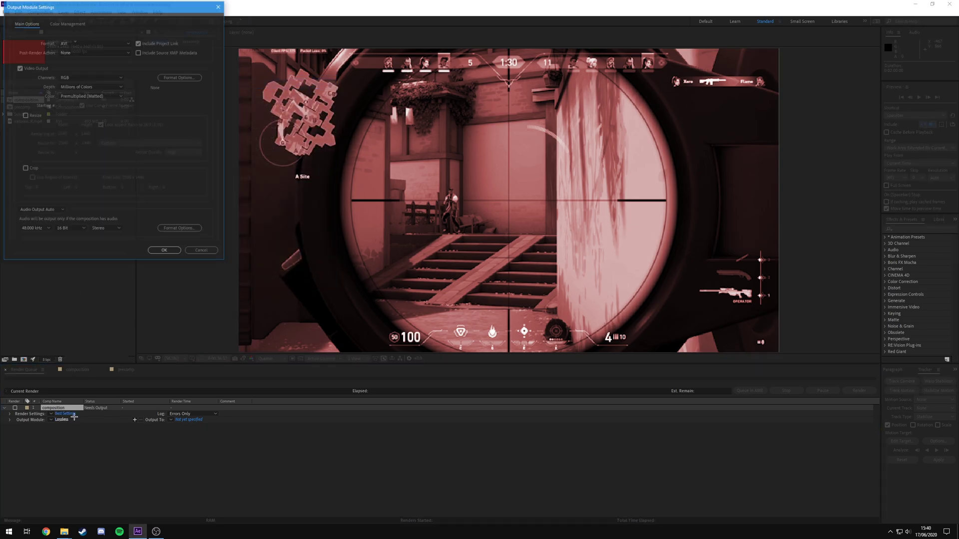
{"action": "left_click_drag", "start_coordinate": [108, 7], "coordinate": [250, 138]}
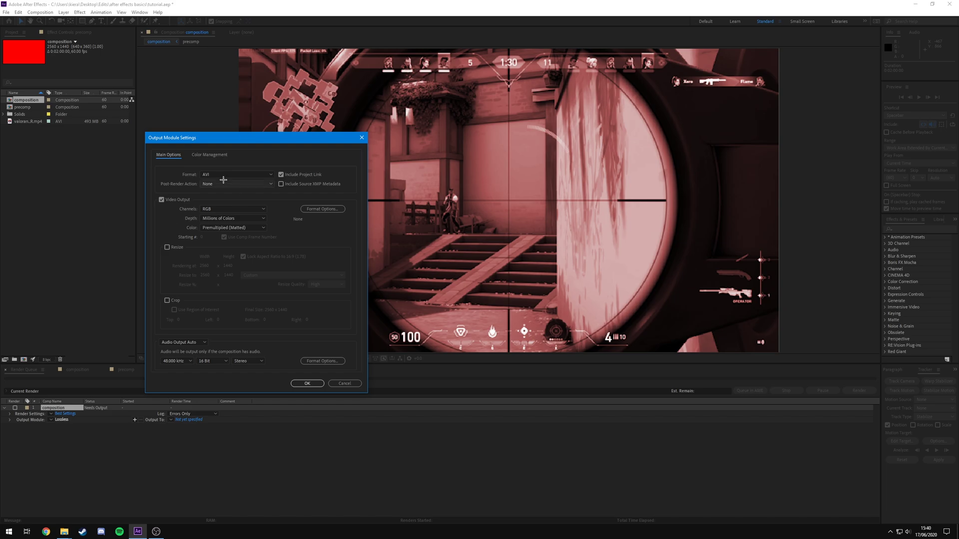
{"action": "left_click", "coordinate": [246, 173]}
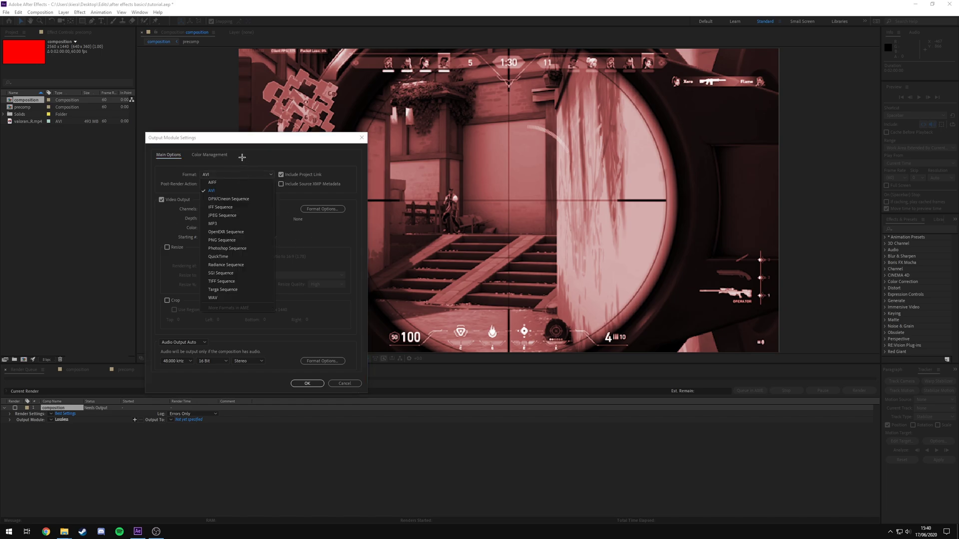
{"action": "left_click", "coordinate": [223, 240]}
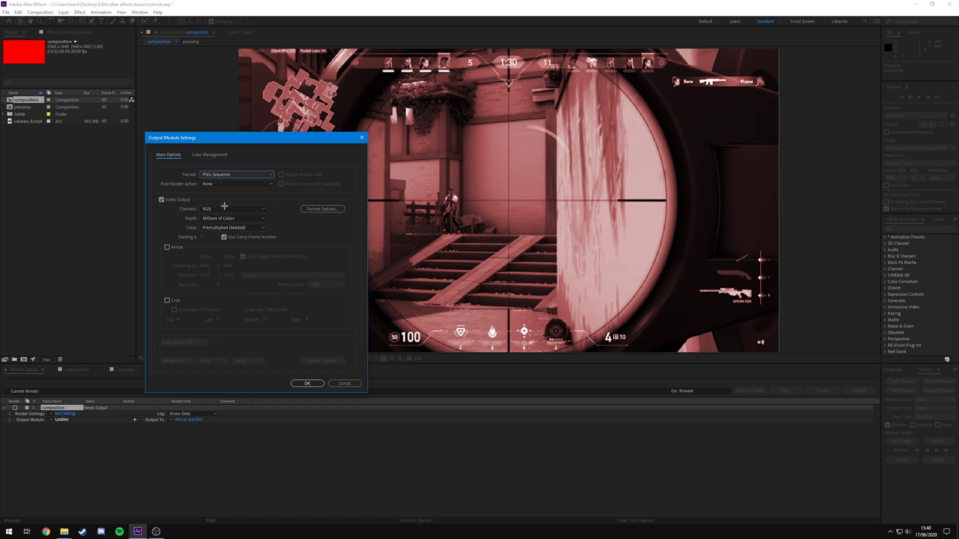
{"action": "left_click", "coordinate": [234, 175]}
{"action": "left_click", "coordinate": [218, 256]}
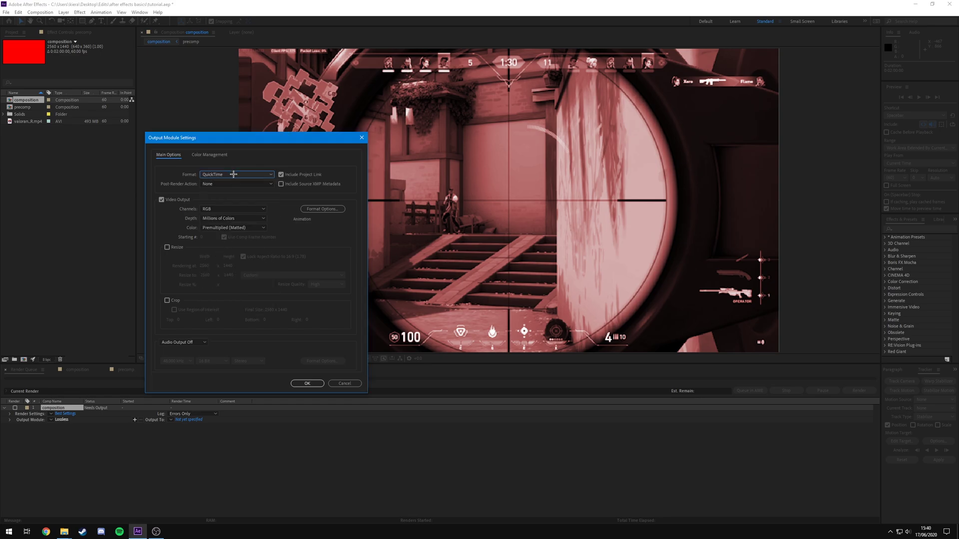
{"action": "left_click", "coordinate": [234, 175]}
{"action": "left_click", "coordinate": [212, 191]}
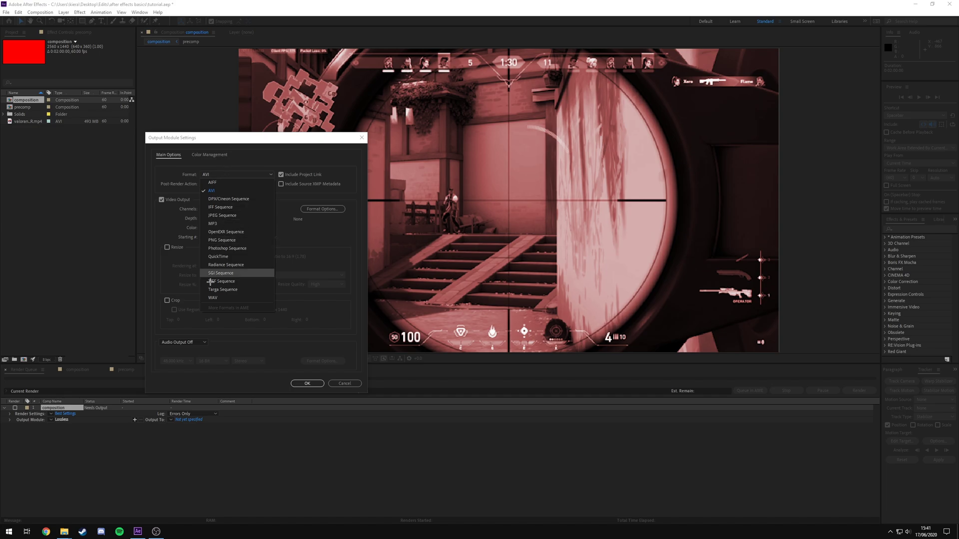
{"action": "left_click", "coordinate": [168, 179]}
Try the output module's Resize option and view its colour management settings, discarding all changes
{"action": "left_click", "coordinate": [167, 247]}
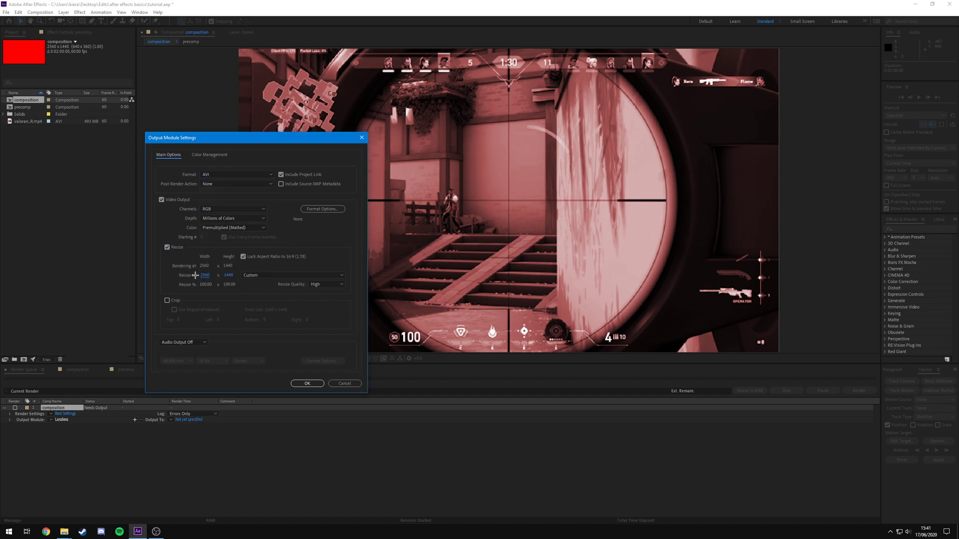
{"action": "left_click", "coordinate": [167, 248]}
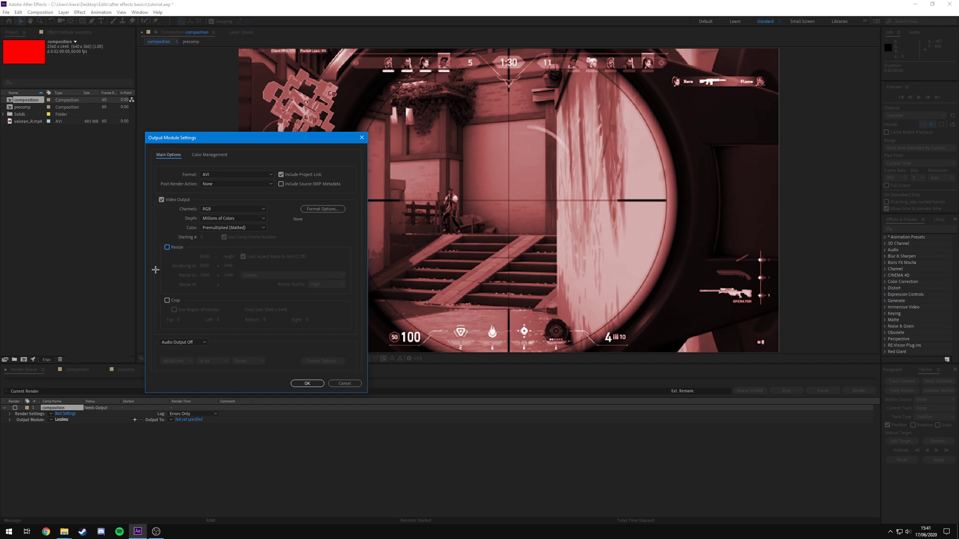
{"action": "left_click", "coordinate": [210, 154]}
{"action": "left_click", "coordinate": [167, 154]}
{"action": "left_click", "coordinate": [353, 384]}
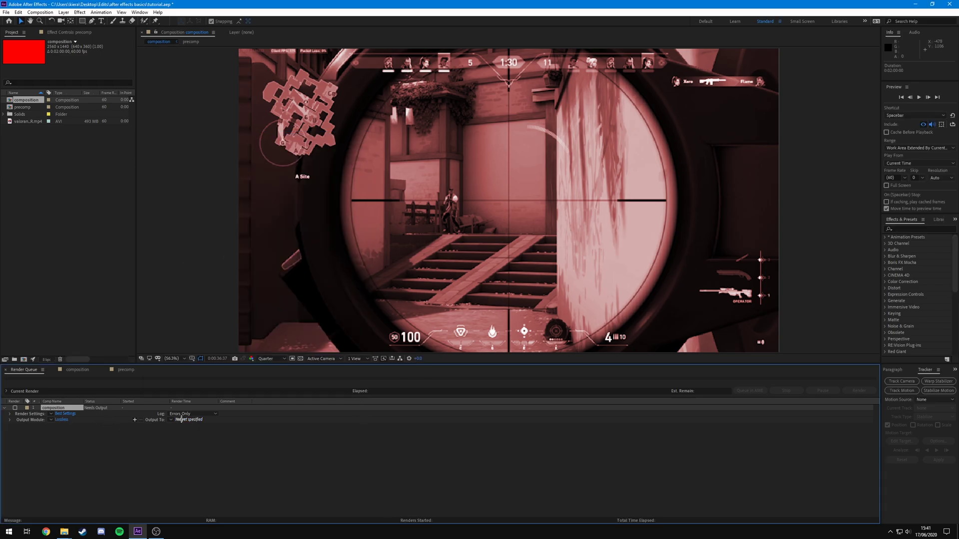
Set the render's output file to composition.avi in the "after effects basics" folder, with AVI as the file type
{"action": "left_click", "coordinate": [186, 420]}
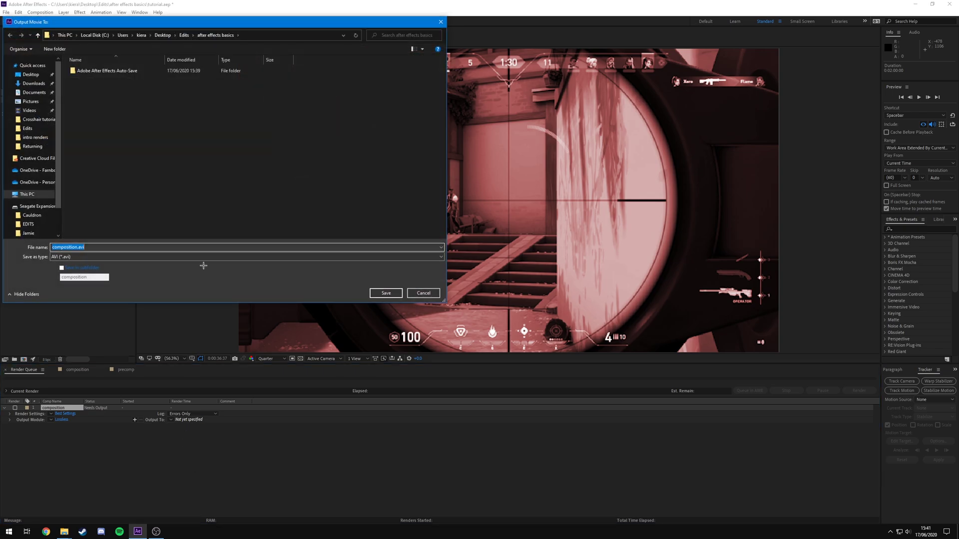
{"action": "left_click_drag", "start_coordinate": [158, 28], "coordinate": [242, 92]}
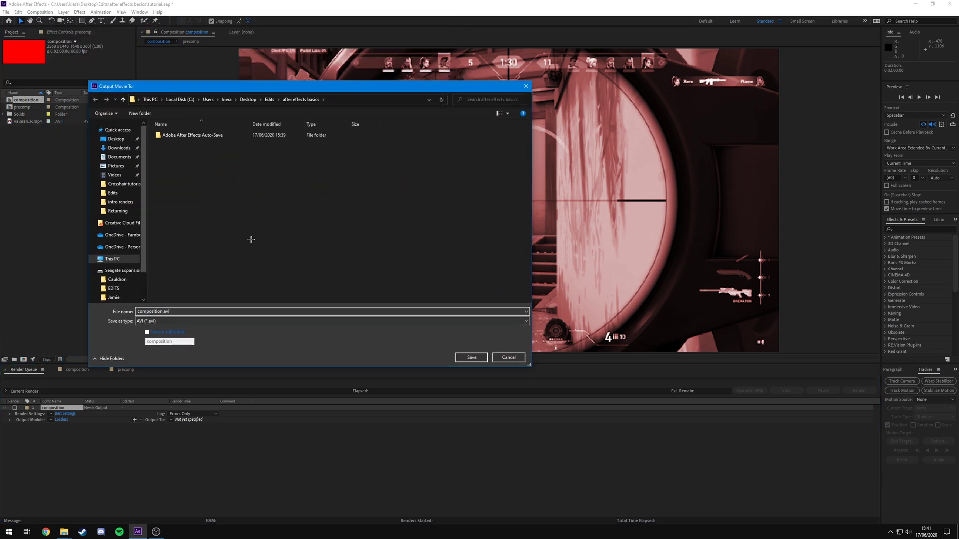
{"action": "left_click", "coordinate": [152, 322]}
{"action": "left_click", "coordinate": [154, 329]}
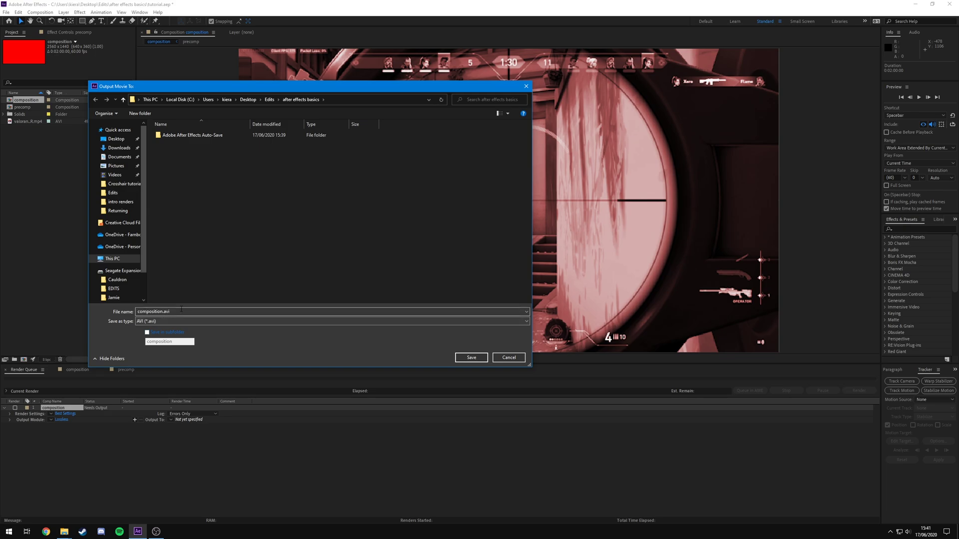
{"action": "left_click", "coordinate": [469, 357]}
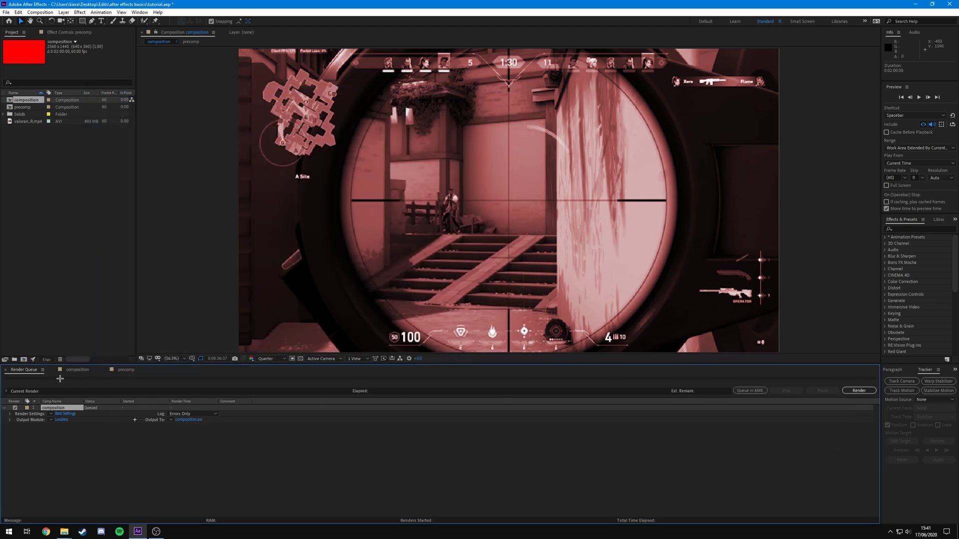
Check the render's output destination again without changing it, and return to the main composition's timeline
{"action": "left_click", "coordinate": [188, 419]}
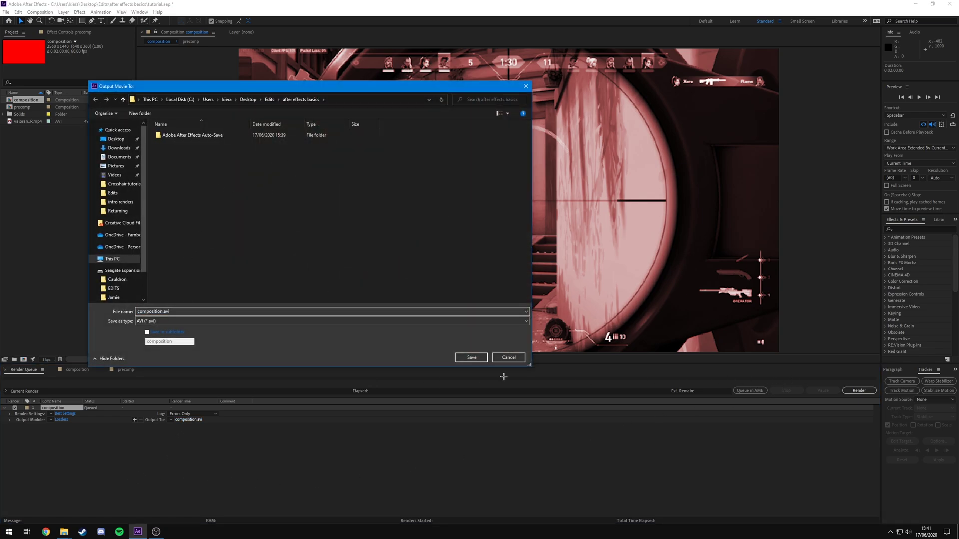
{"action": "left_click", "coordinate": [509, 358]}
{"action": "left_click", "coordinate": [175, 263]}
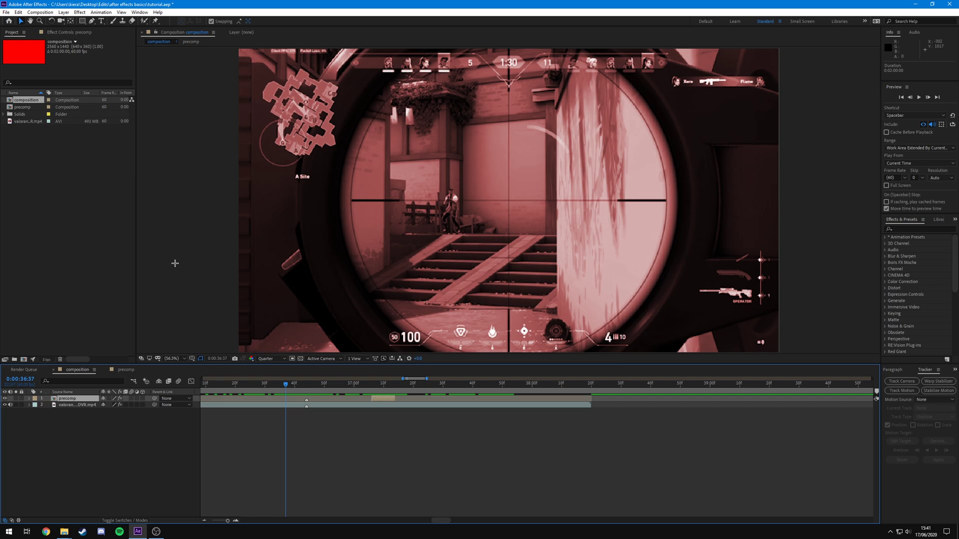